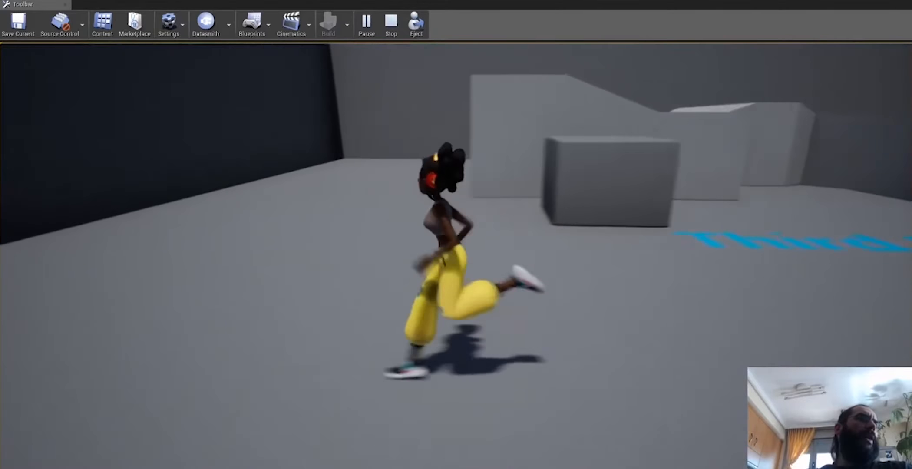
# Step: Test the character's jump and movement in the running play session, and end the session
pyautogui.press('space')
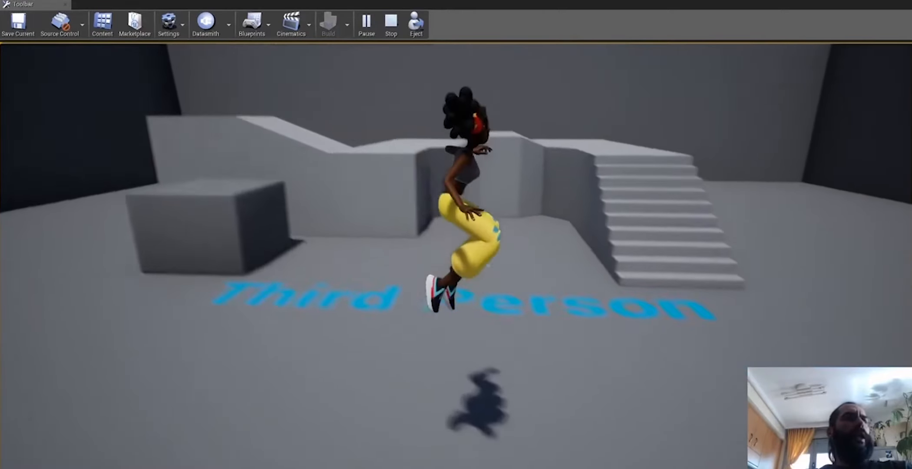
pyautogui.press('a')
pyautogui.press('Escape')
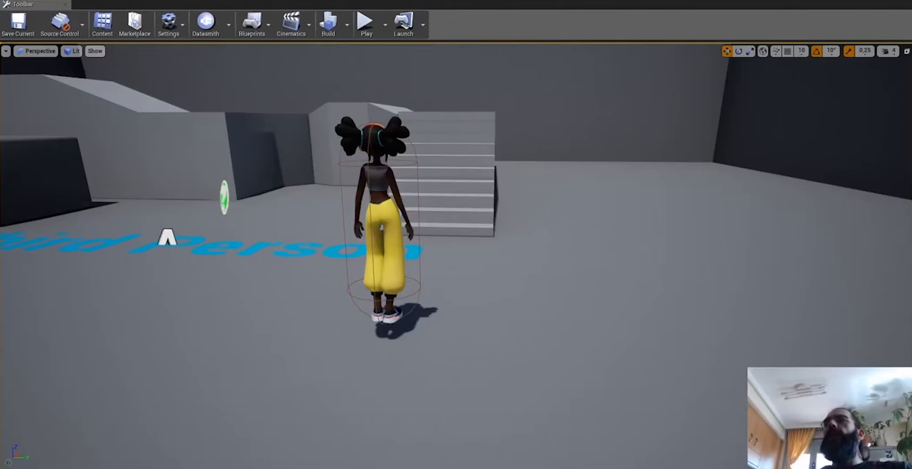
# Step: Examine the jump_completo animation from the michelle anims folder in the animation editor
pyautogui.moveTo(687, 123); pyautogui.dragTo(660, 92)
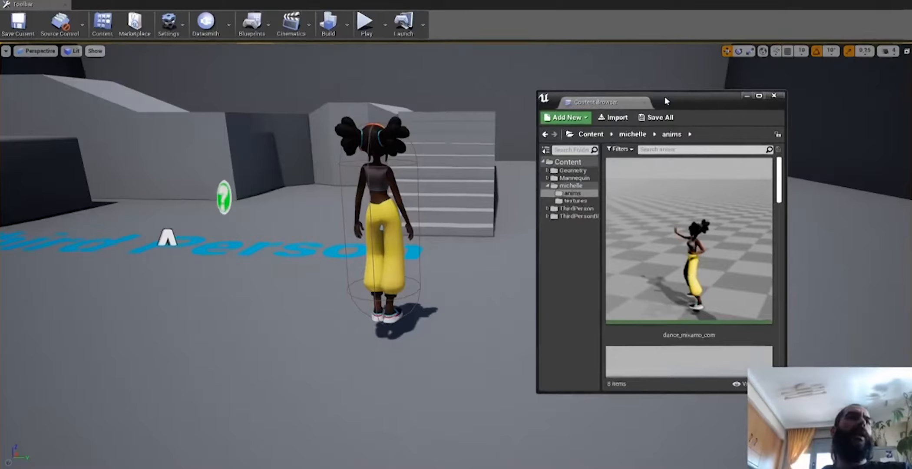
pyautogui.doubleClick(664, 96)
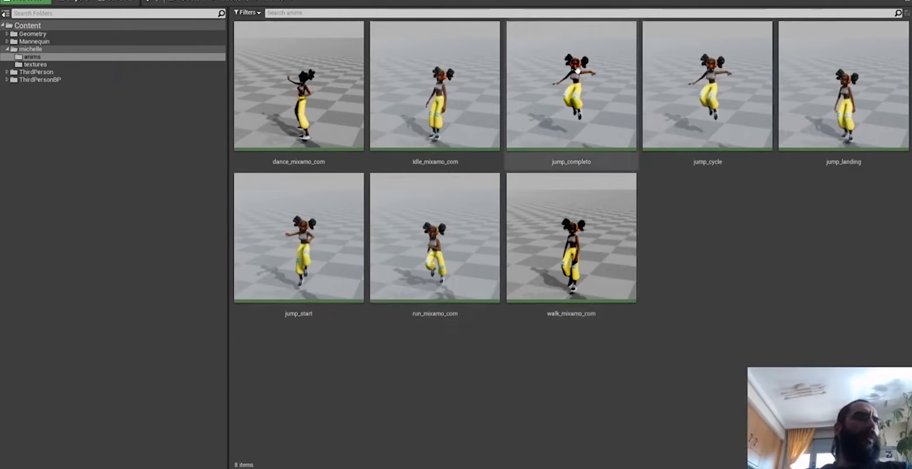
pyautogui.doubleClick(608, 117)
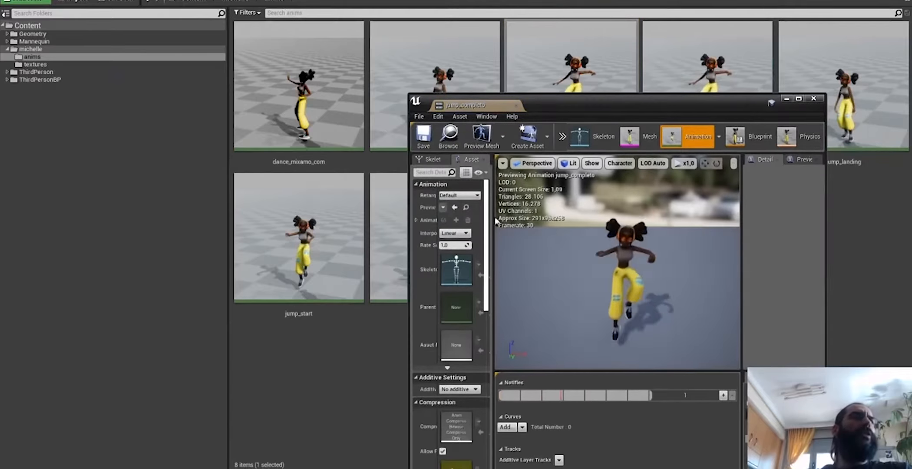
pyautogui.doubleClick(679, 106)
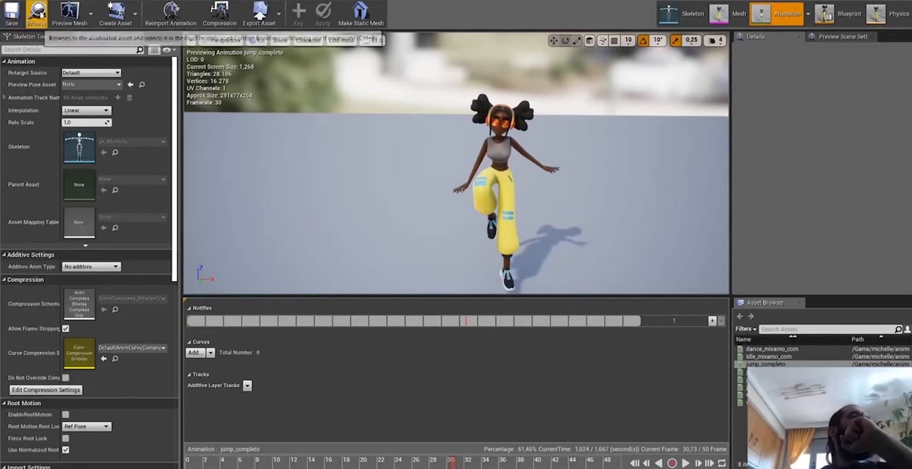
pyautogui.moveTo(568, 1); pyautogui.dragTo(911, 120)
# Step: Duplicate the jump_completo animation in the anims folder and name the copy jump_landing2
pyautogui.click(690, 293)
pyautogui.click(583, 117)
pyautogui.hotkey('ctrl', 'w')
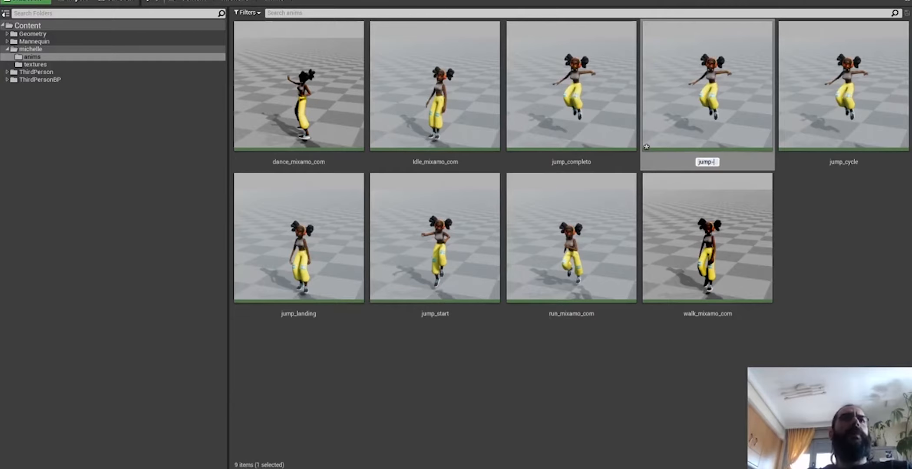
pyautogui.write('jump_landing')
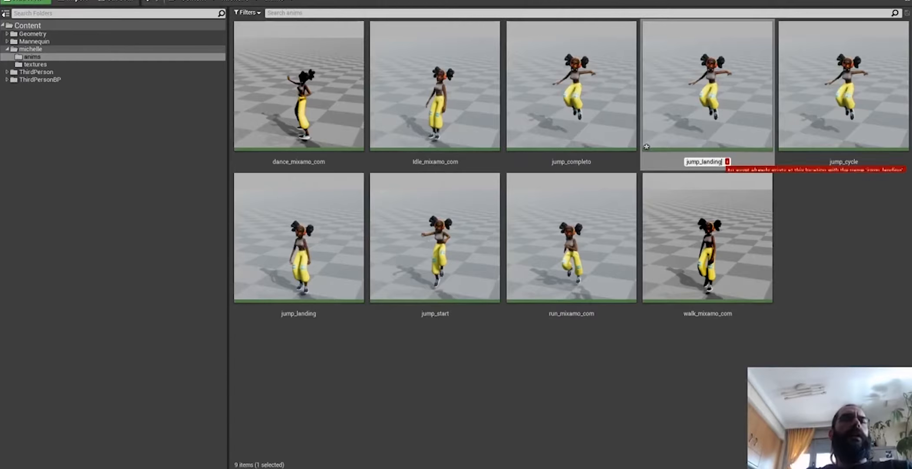
pyautogui.write('2')
pyautogui.press('BackSpace')
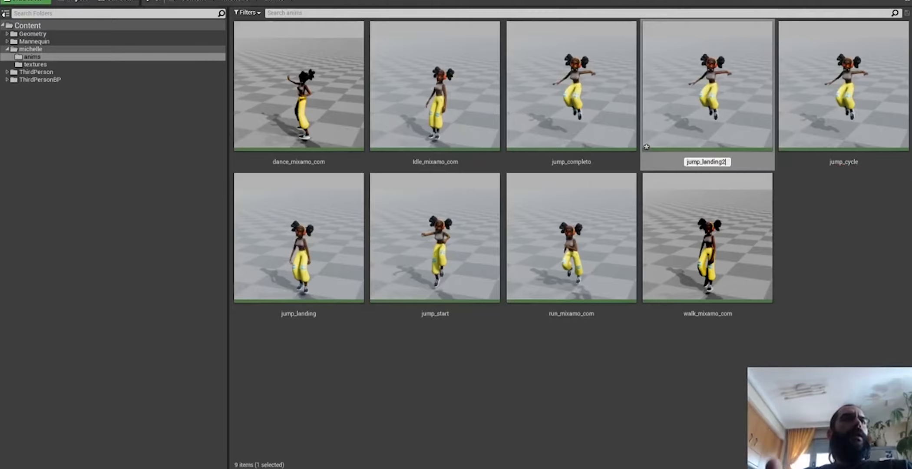
pyautogui.press('Return')
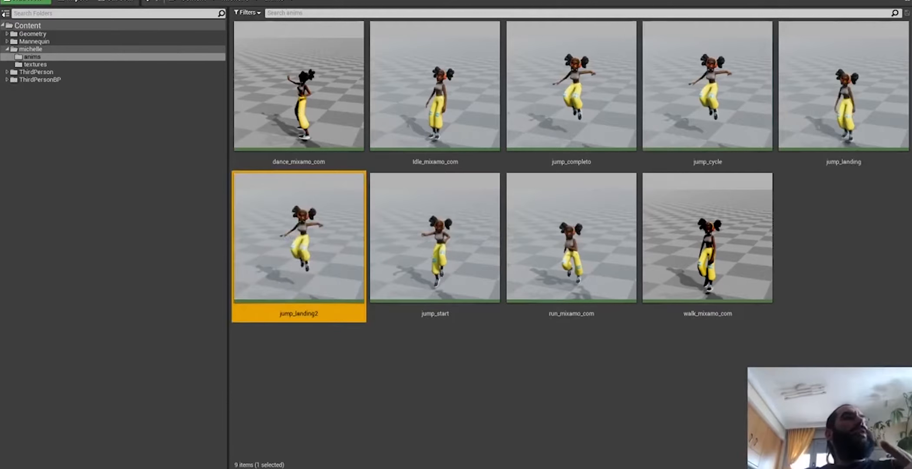
# Step: Trim the jump_landing2 animation by removing frames 20 to 51
pyautogui.doubleClick(279, 246)
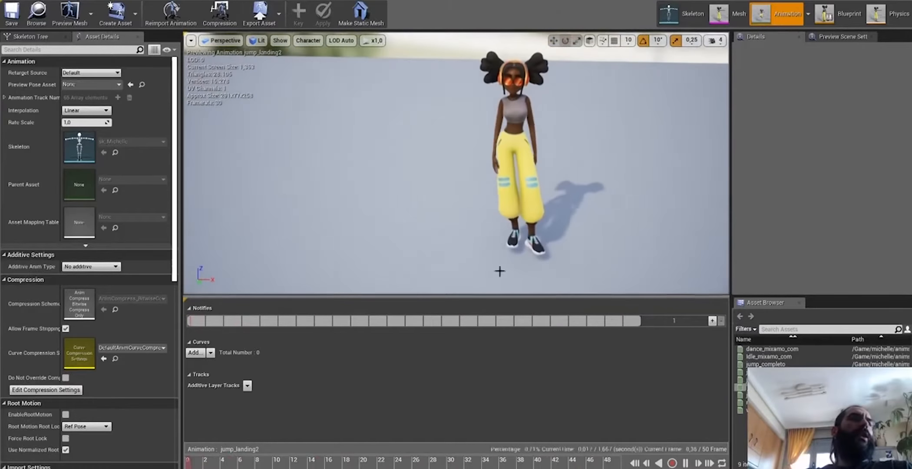
pyautogui.moveTo(250, 458); pyautogui.dragTo(350, 451)
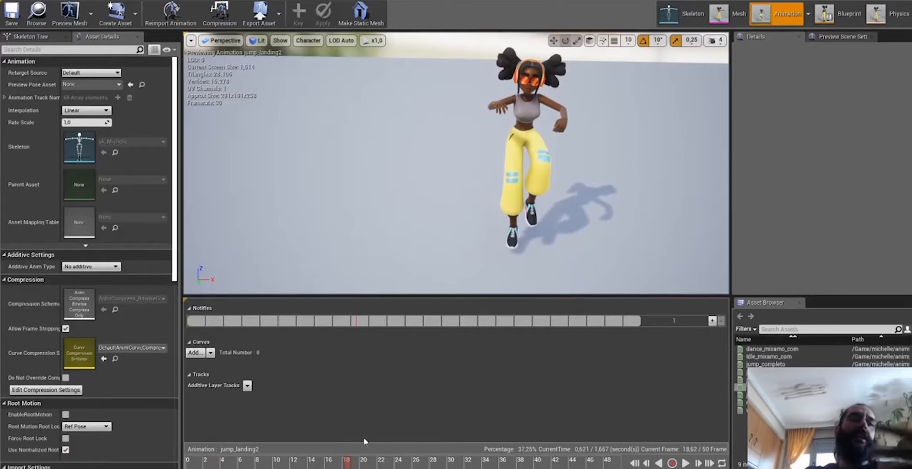
pyautogui.rightClick(349, 459)
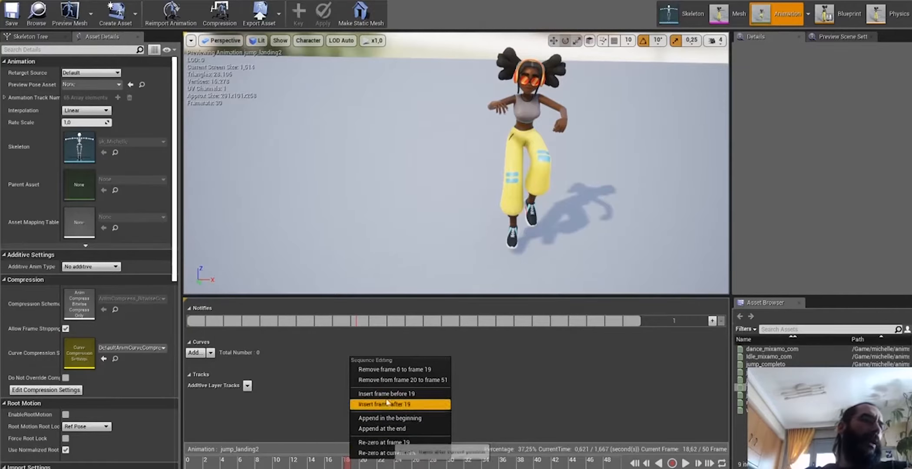
pyautogui.click(415, 384)
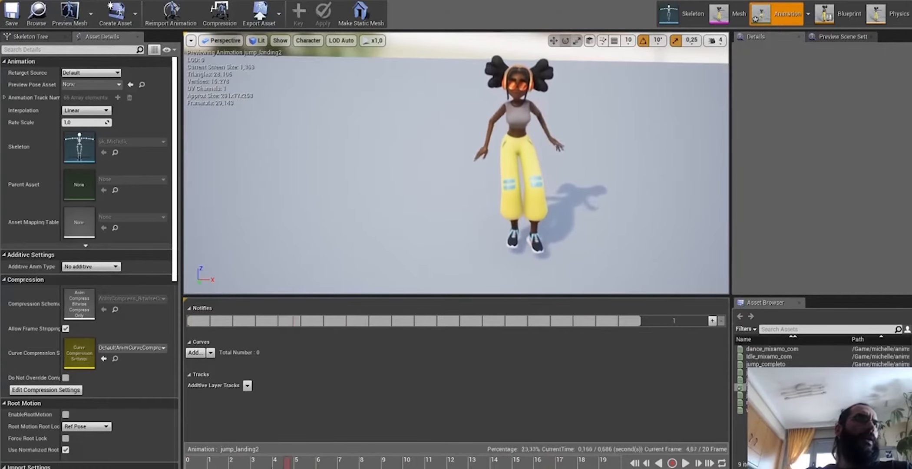
# Step: Set the Rate Scale of jump_landing2 to -1.0 so that it plays in reverse, and save the animation
pyautogui.click(212, 455)
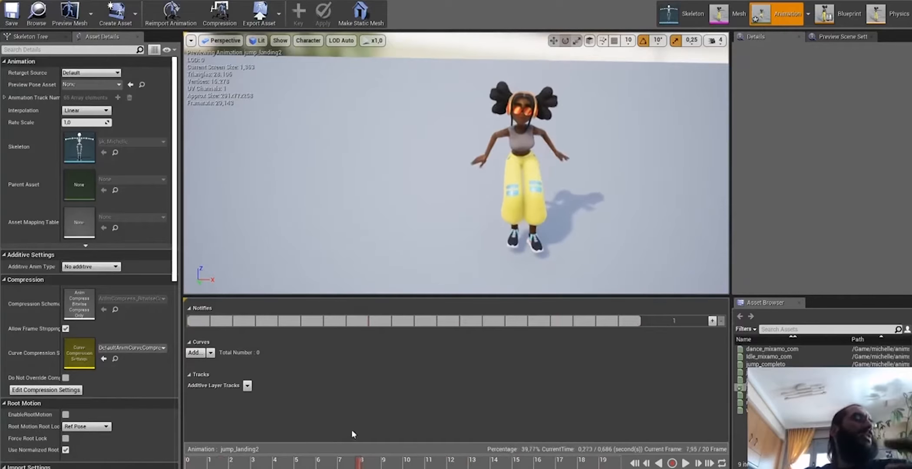
pyautogui.click(86, 122)
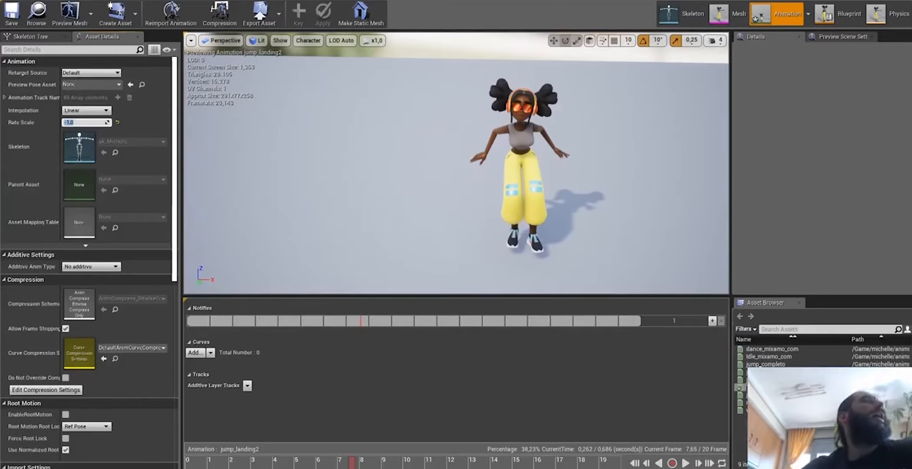
pyautogui.click(10, 7)
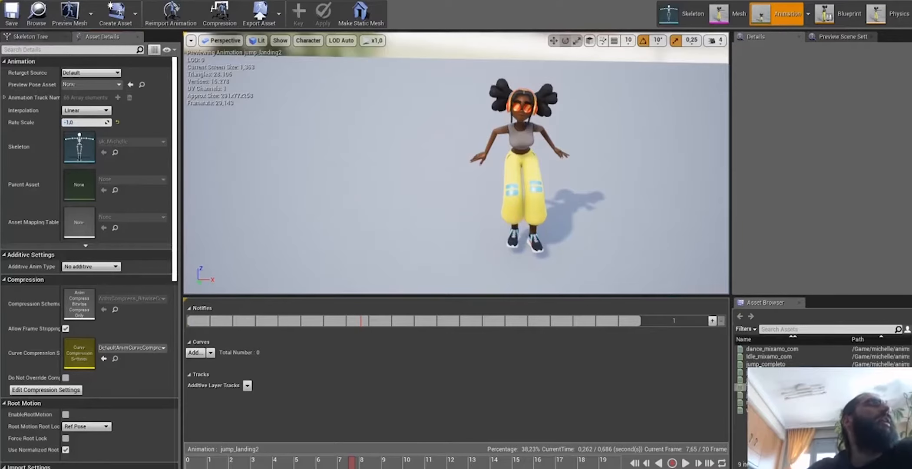
# Step: Open the landing state in the state machine of the ABP_michelle animation blueprint from the michelle folder
pyautogui.hotkey('alt', 'Tab')
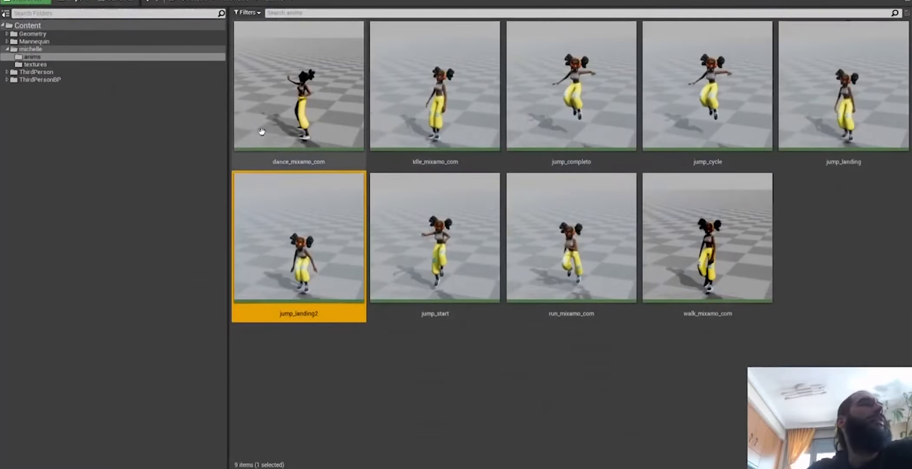
pyautogui.click(54, 35)
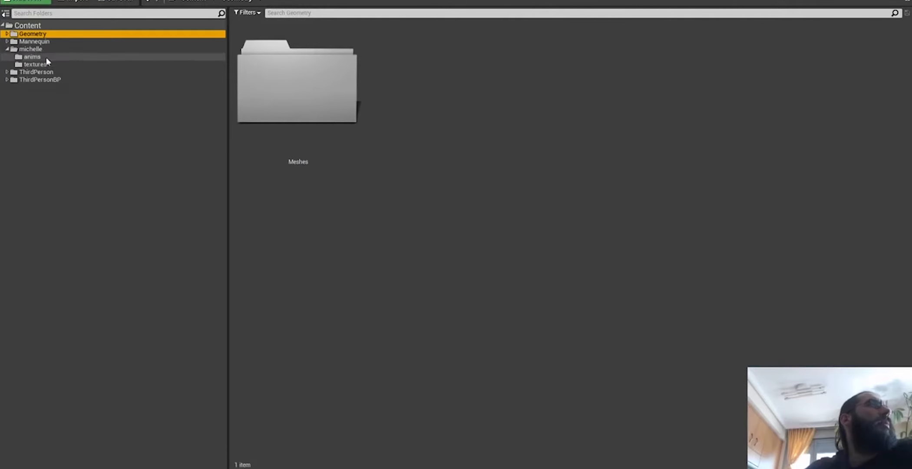
pyautogui.click(43, 57)
pyautogui.click(49, 49)
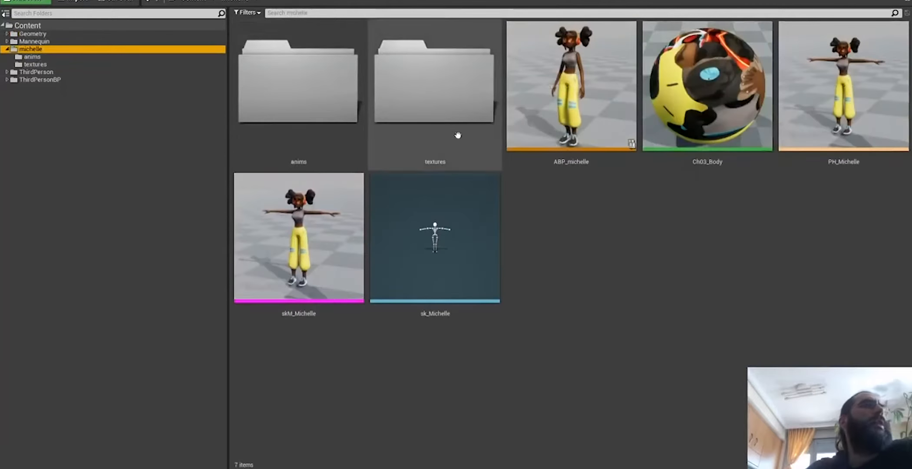
pyautogui.doubleClick(557, 110)
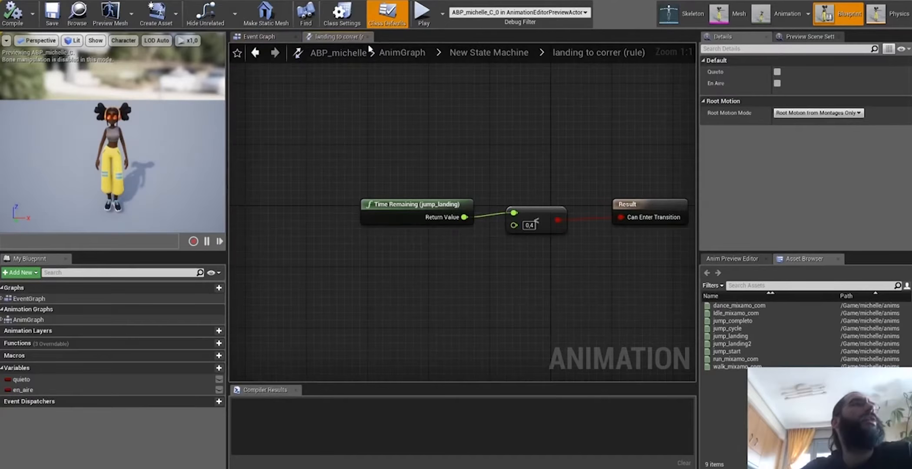
pyautogui.click(255, 53)
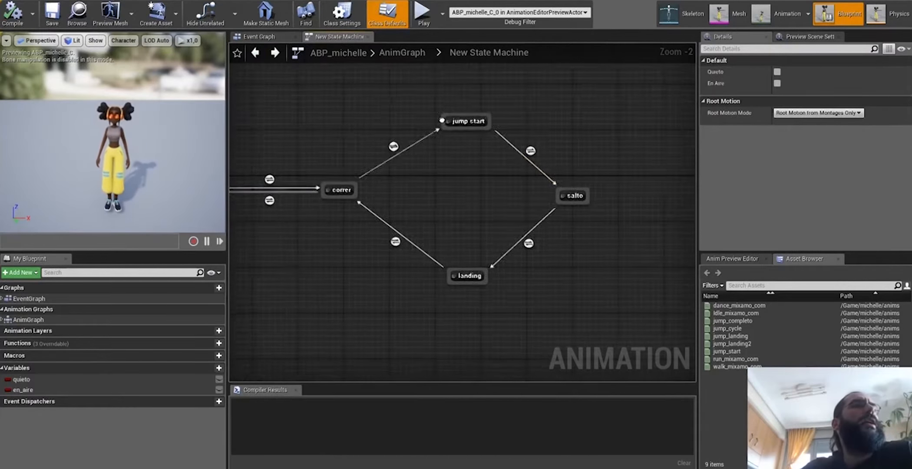
pyautogui.click(464, 273)
pyautogui.doubleClick(464, 273)
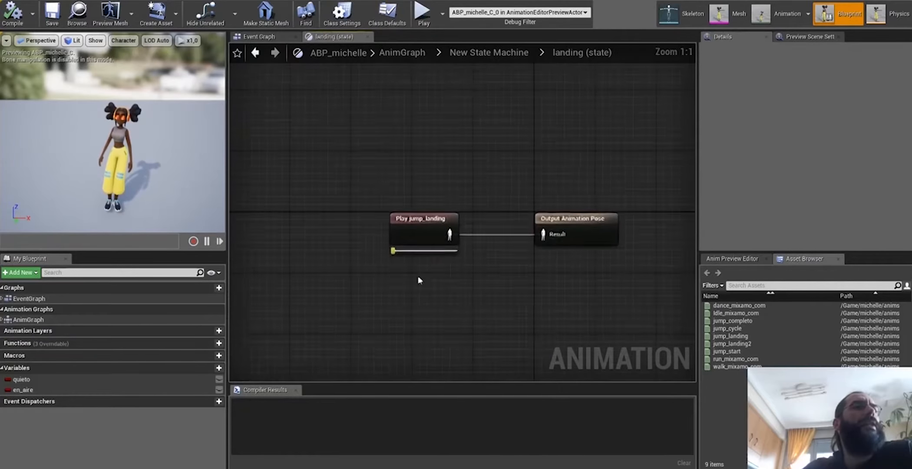
# Step: Add a jump_landing2 player to the landing state and connect it to Output Animation Pose in place of jump_landing
pyautogui.moveTo(738, 343); pyautogui.dragTo(391, 291)
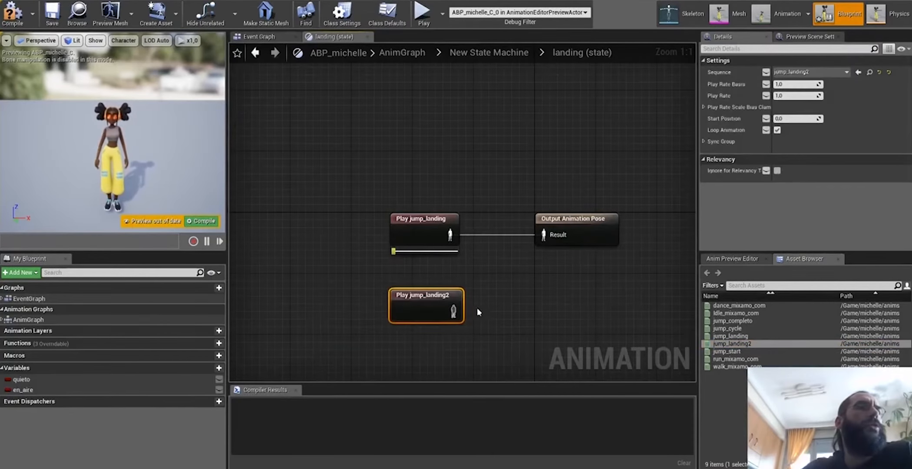
pyautogui.moveTo(455, 309)
pyautogui.mouseDown()
pyautogui.moveTo(543, 233)
pyautogui.moveTo(541, 265)
pyautogui.moveTo(453, 310)
pyautogui.mouseUp()
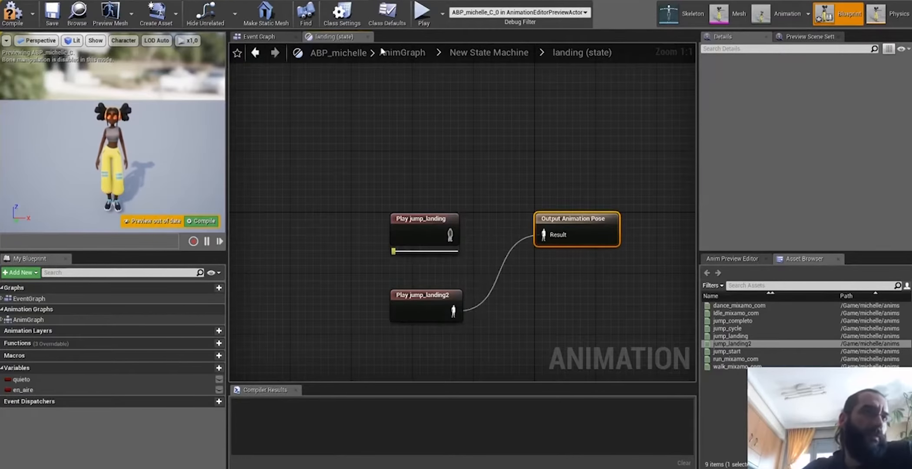
pyautogui.moveTo(521, 1); pyautogui.dragTo(910, 61)
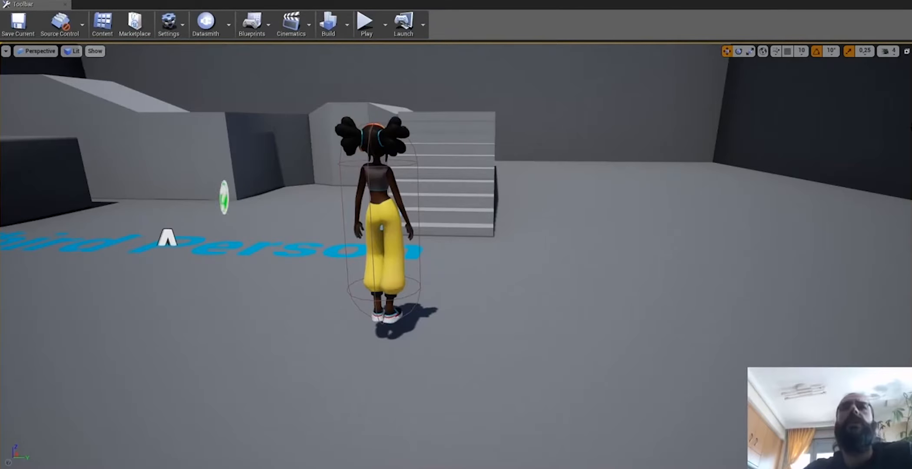
# Step: Play the level and make the character jump several times to check the landing animation, then stop playing
pyautogui.click(366, 22)
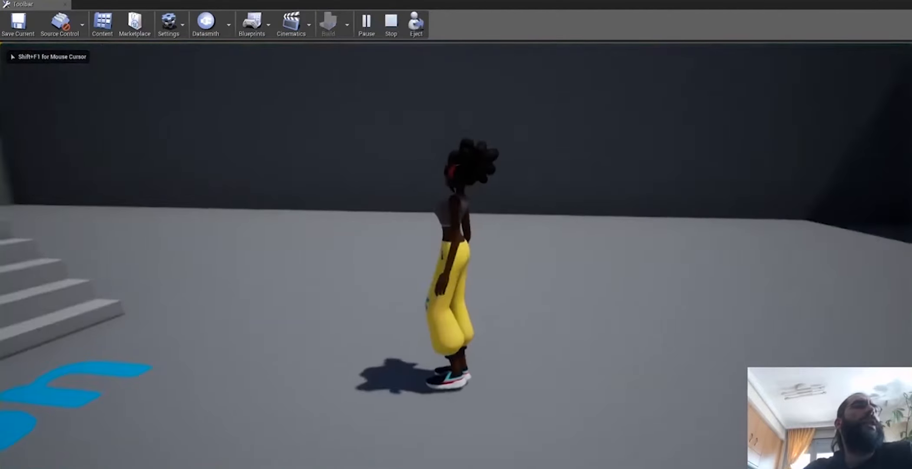
pyautogui.press('space')
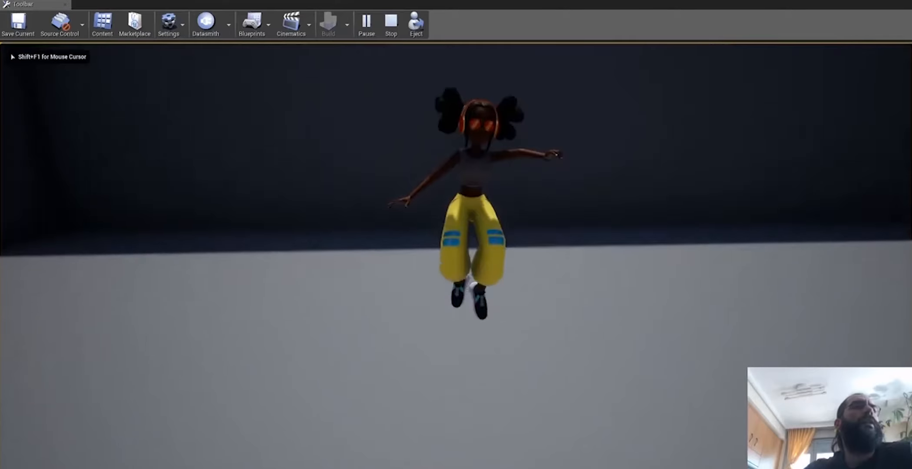
pyautogui.press('space')
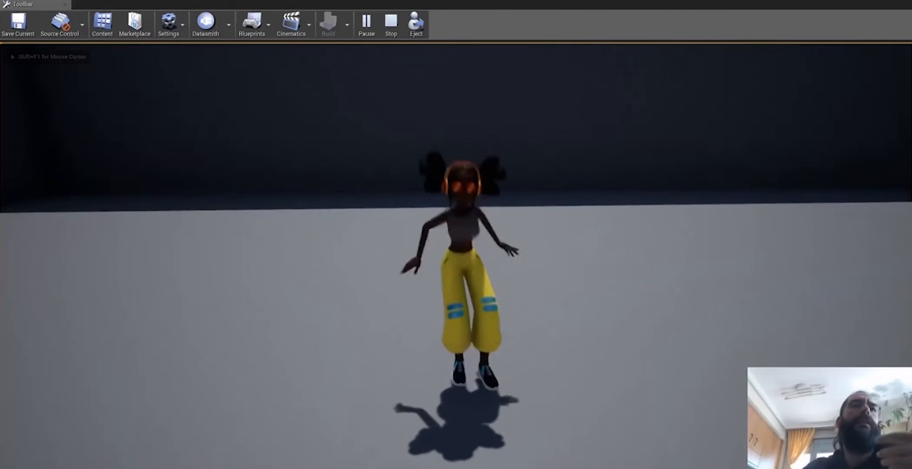
pyautogui.press('space')
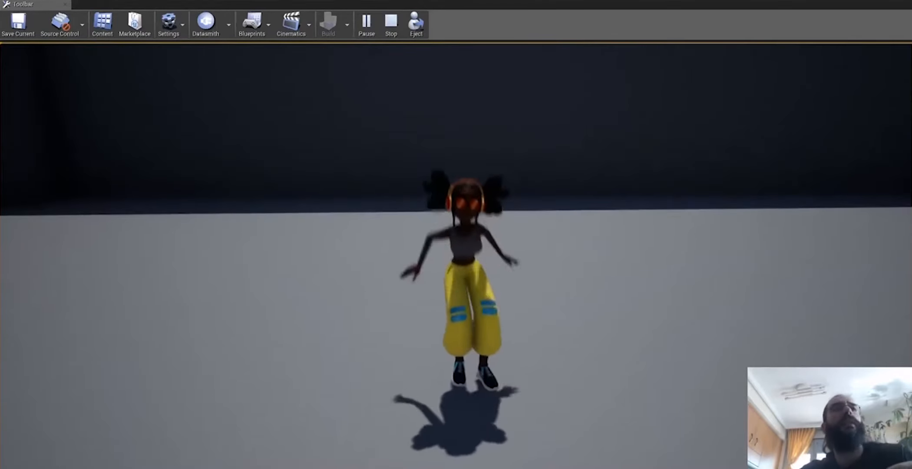
pyautogui.press('Escape')
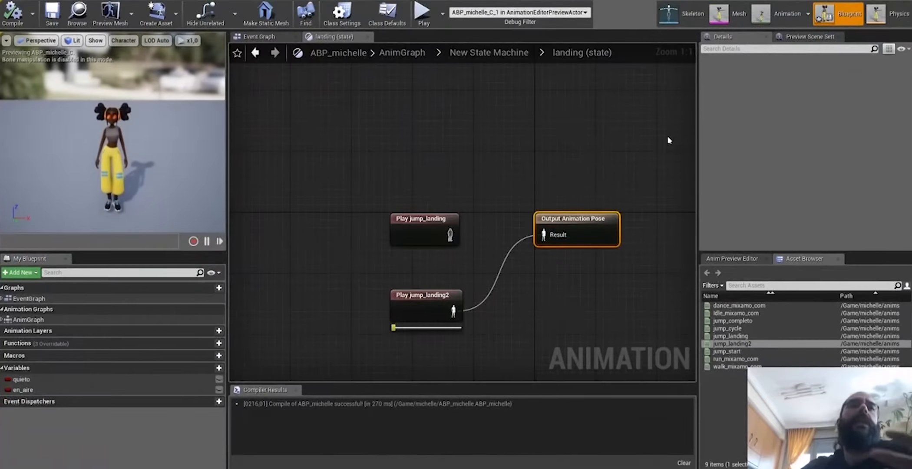
# Step: Turn off Loop Animation on the jump_landing2 player in the landing state and compile the blueprint
pyautogui.moveTo(353, 317); pyautogui.dragTo(354, 318)
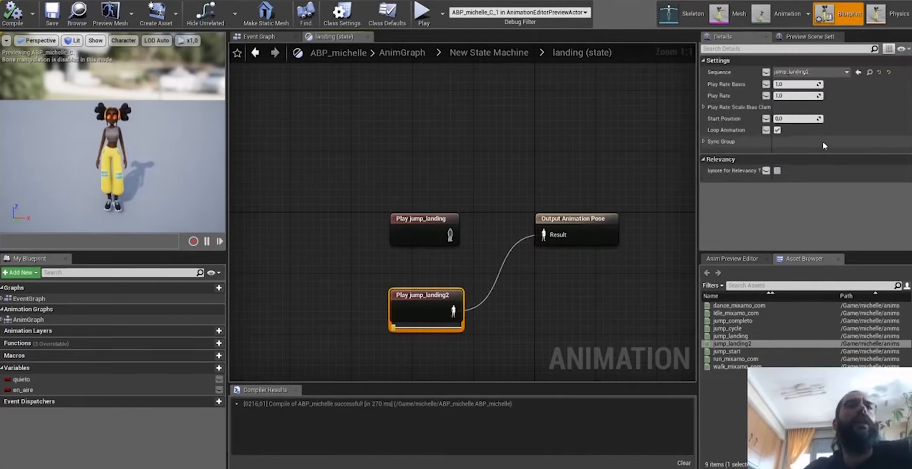
pyautogui.click(777, 131)
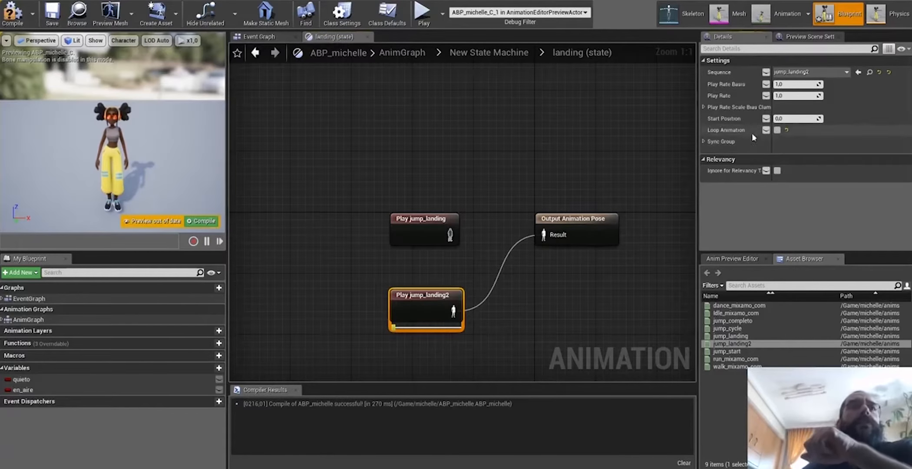
pyautogui.click(18, 16)
# Step: Play the level and make the character jump to check the non-looping landing animation, then stop playing
pyautogui.moveTo(467, 1); pyautogui.dragTo(911, 55)
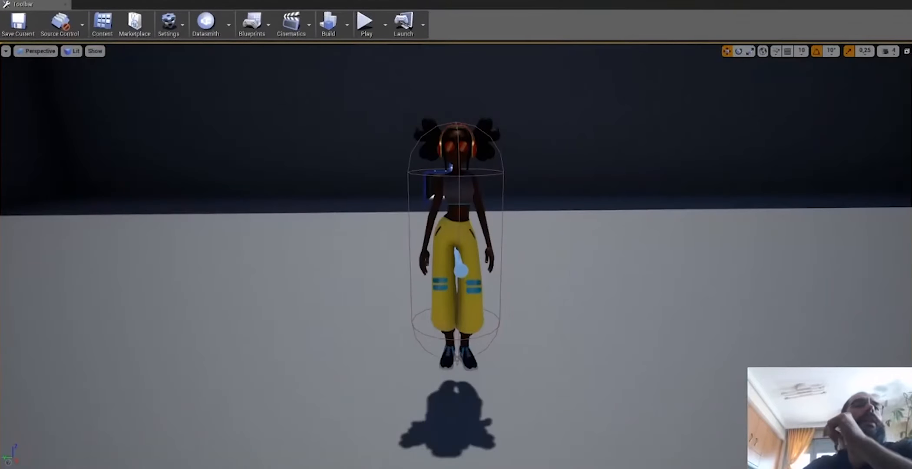
pyautogui.click(366, 23)
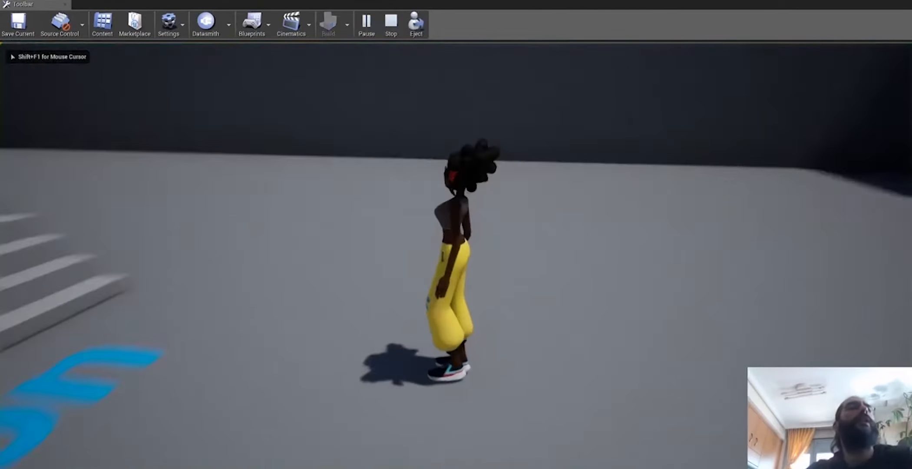
pyautogui.press('space')
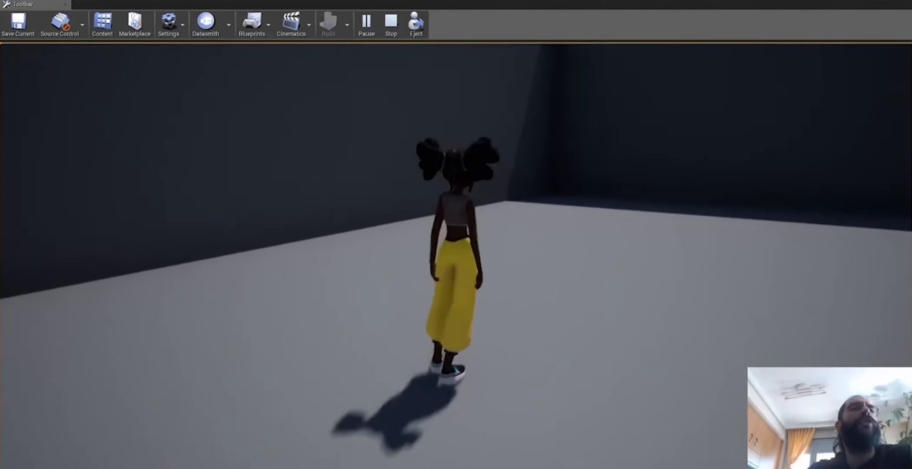
pyautogui.press('Escape')
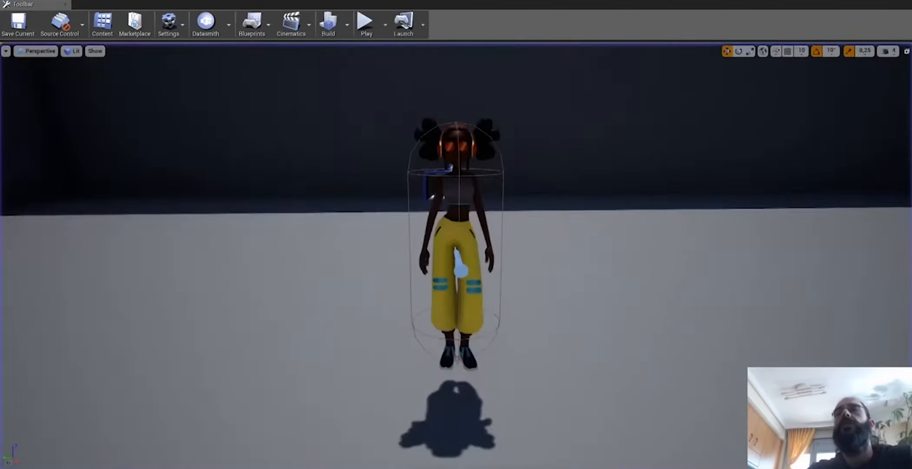
# Step: In the landing to correr transition rule, feed Time Remaining (jump_landing2) into the less-than comparison instead of jump_landing's, then compile
pyautogui.hotkey('alt', 'Tab')
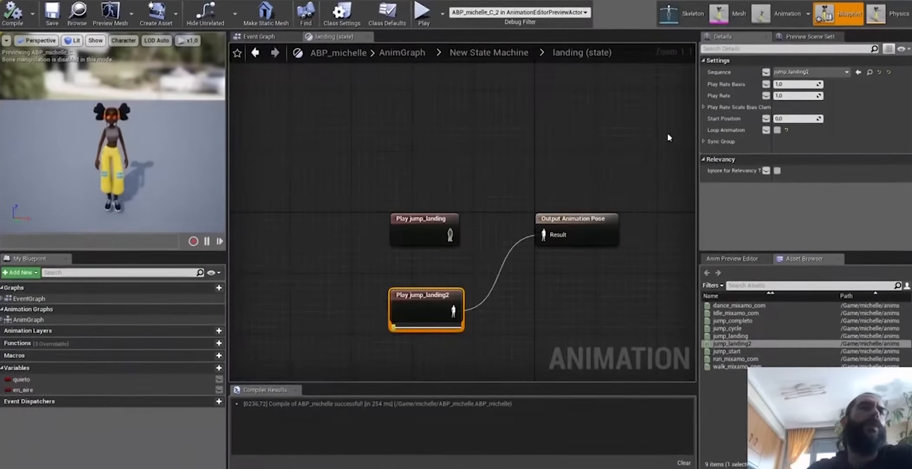
pyautogui.click(255, 52)
pyautogui.doubleClick(387, 239)
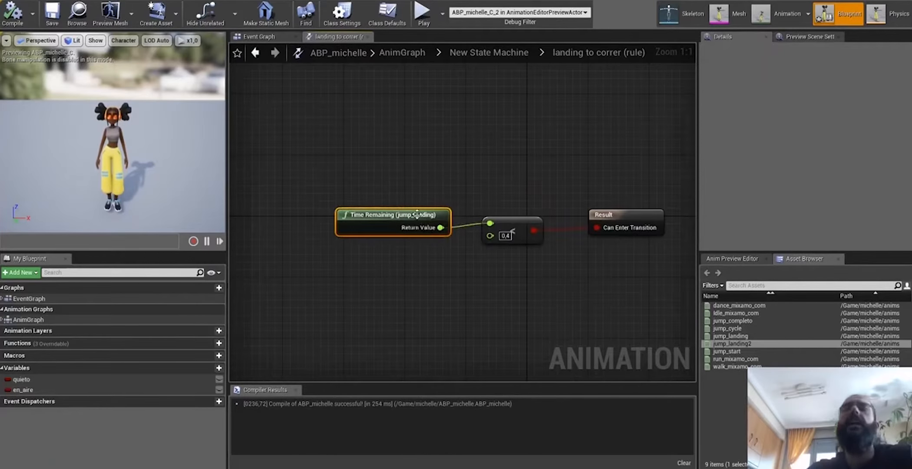
pyautogui.rightClick(388, 273)
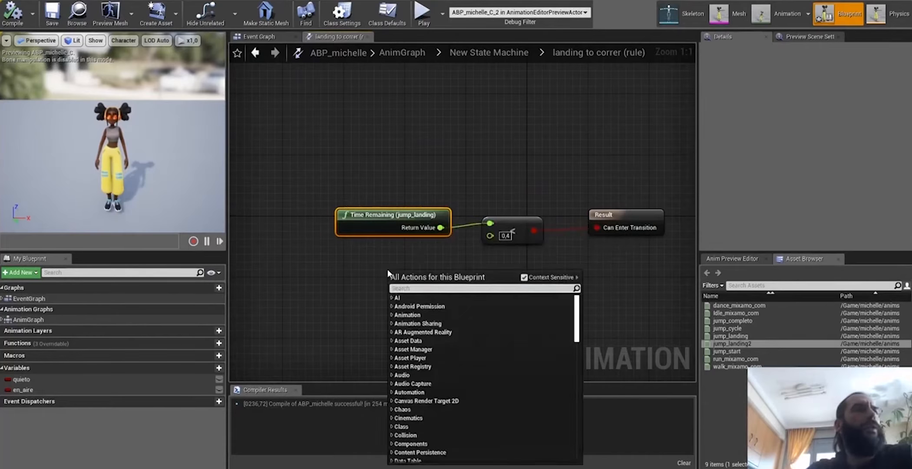
pyautogui.write('ti')
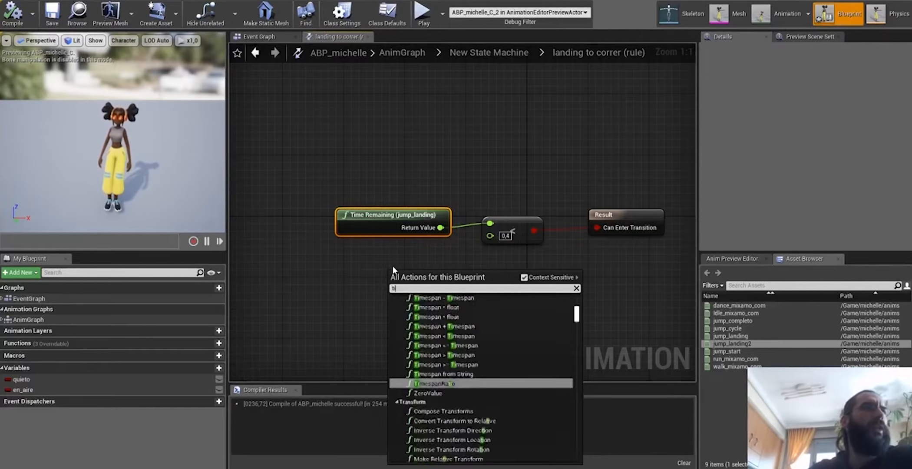
pyautogui.write('me remai')
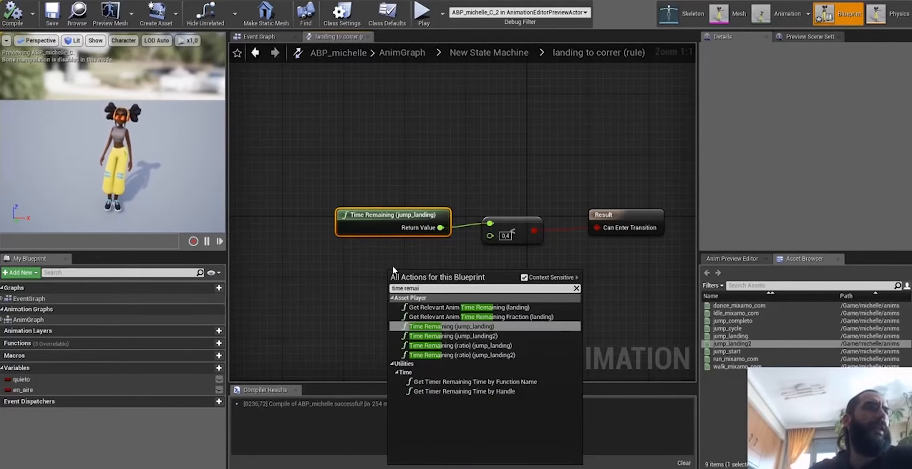
pyautogui.click(495, 339)
pyautogui.moveTo(503, 284); pyautogui.dragTo(496, 223)
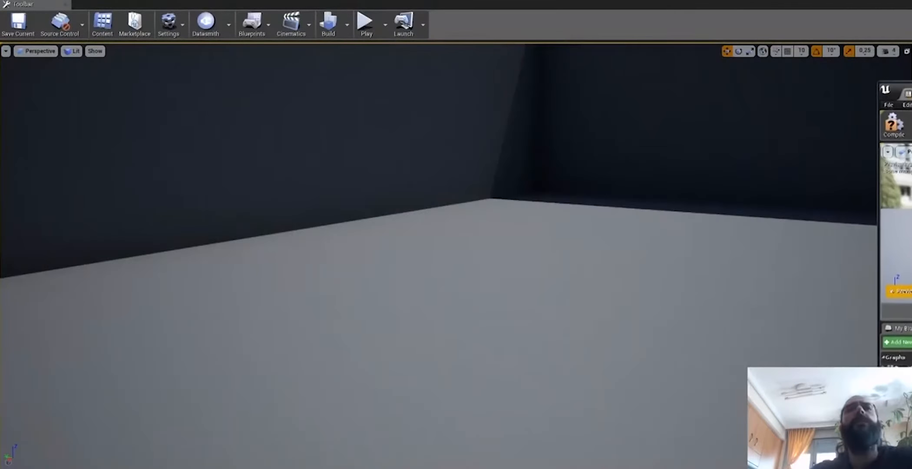
pyautogui.click(842, 128)
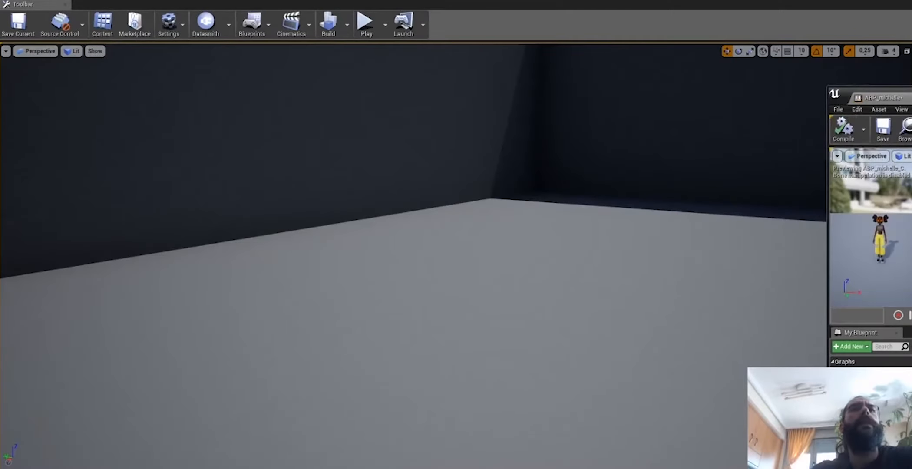
# Step: Play the level and test standing and running jumps in several directions to check the landing transition, then stop playing
pyautogui.moveTo(910, 93); pyautogui.dragTo(911, 82)
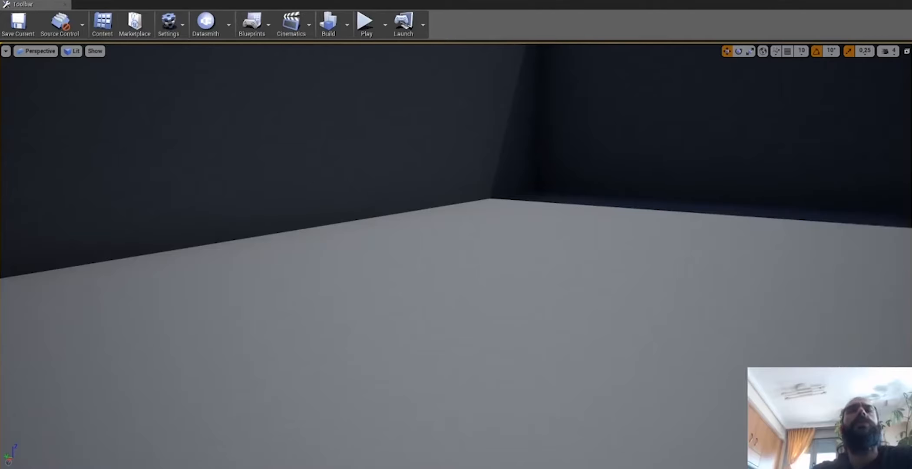
pyautogui.click(346, 25)
pyautogui.click(365, 22)
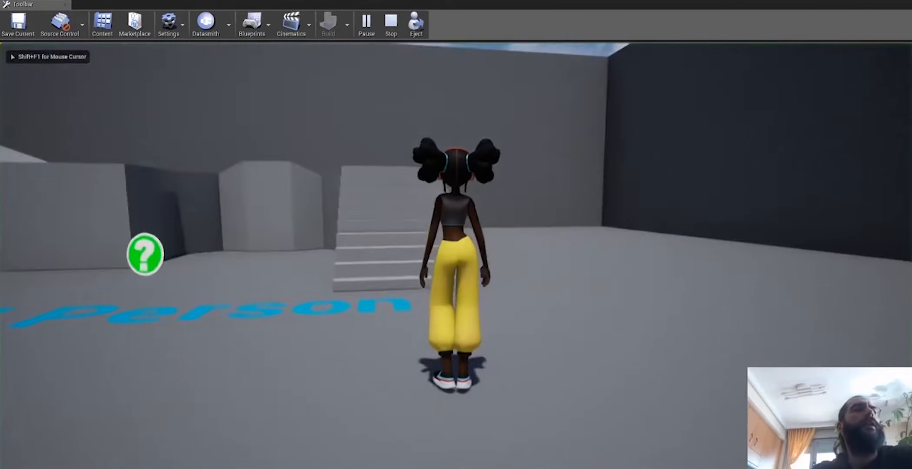
pyautogui.press('space')
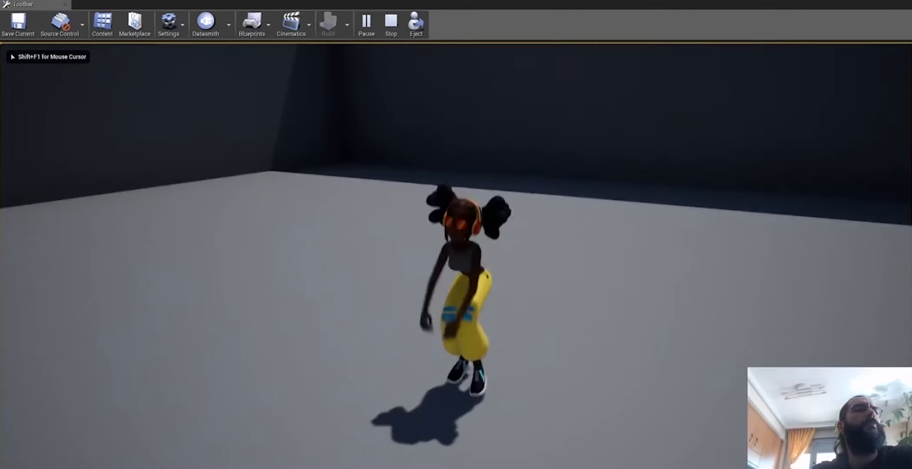
pyautogui.press('d')
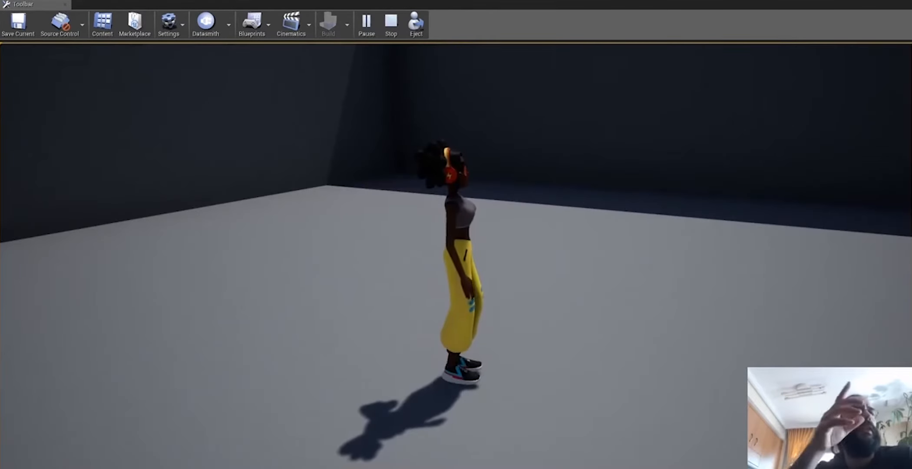
pyautogui.press('d')
pyautogui.press('space')
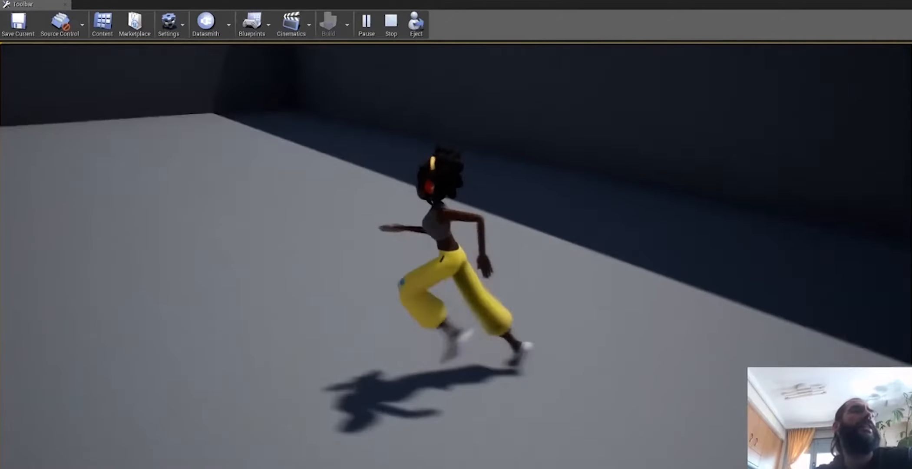
pyautogui.press('space')
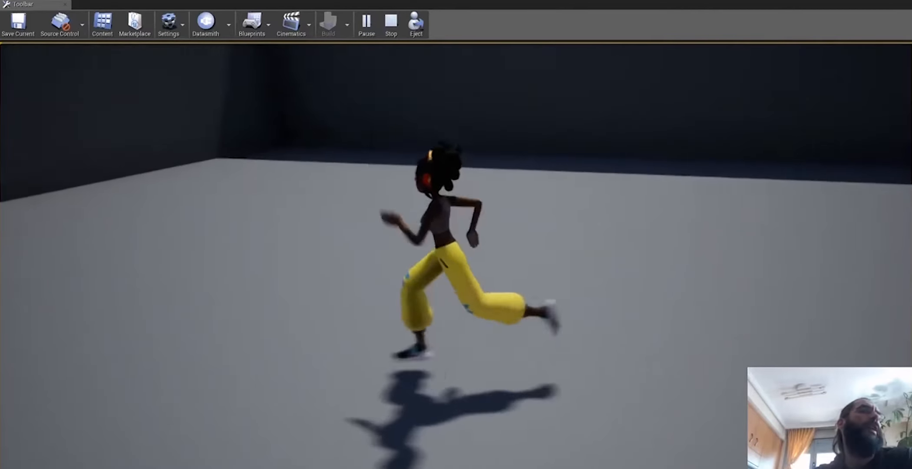
pyautogui.press('w')
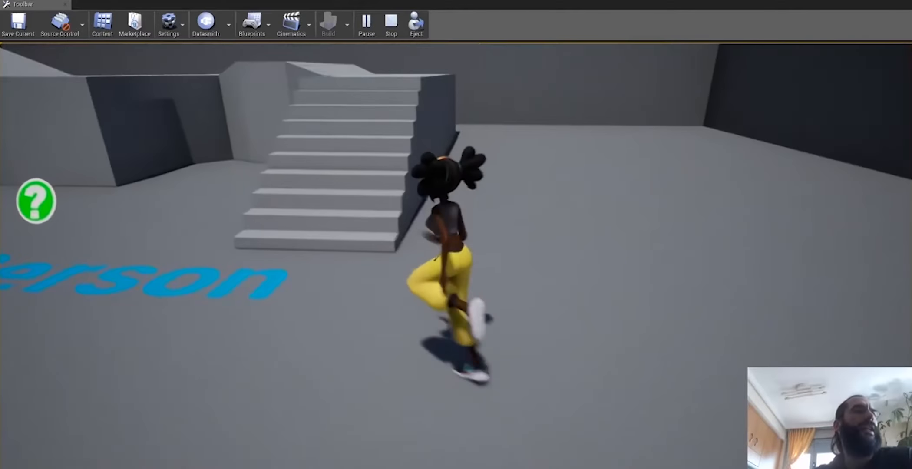
pyautogui.press('a')
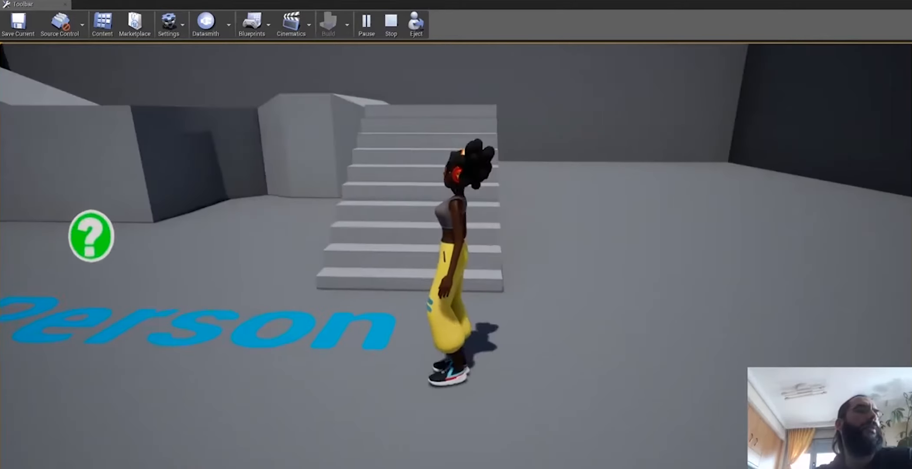
pyautogui.press('a')
pyautogui.press('space')
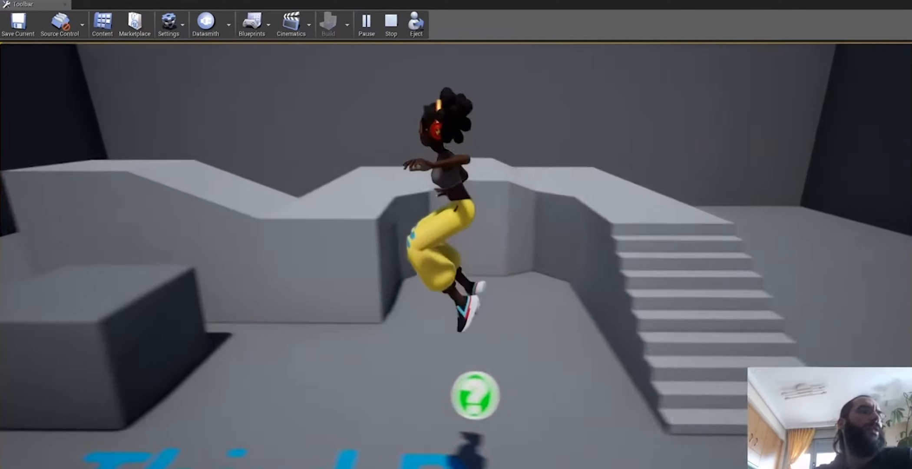
pyautogui.press('d')
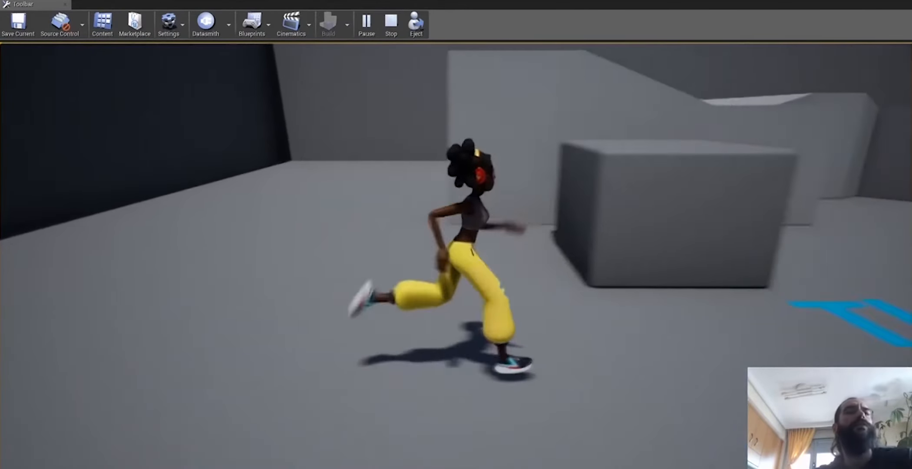
pyautogui.press('space')
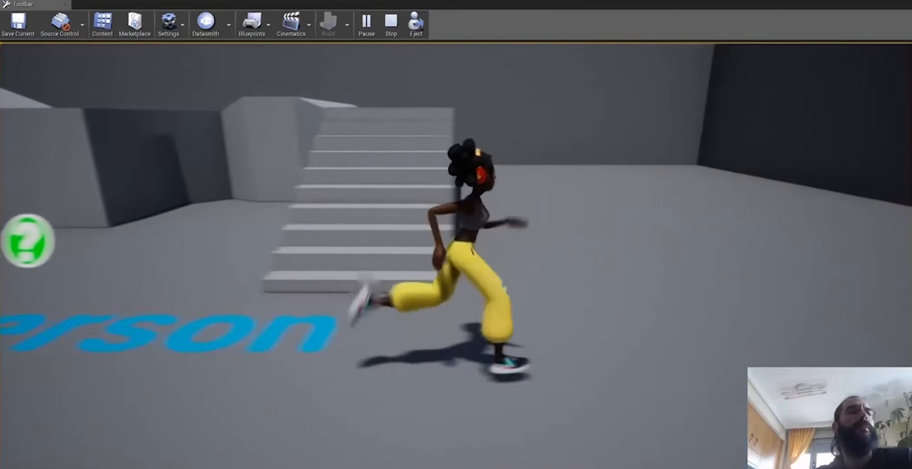
pyautogui.press('a')
pyautogui.press('space')
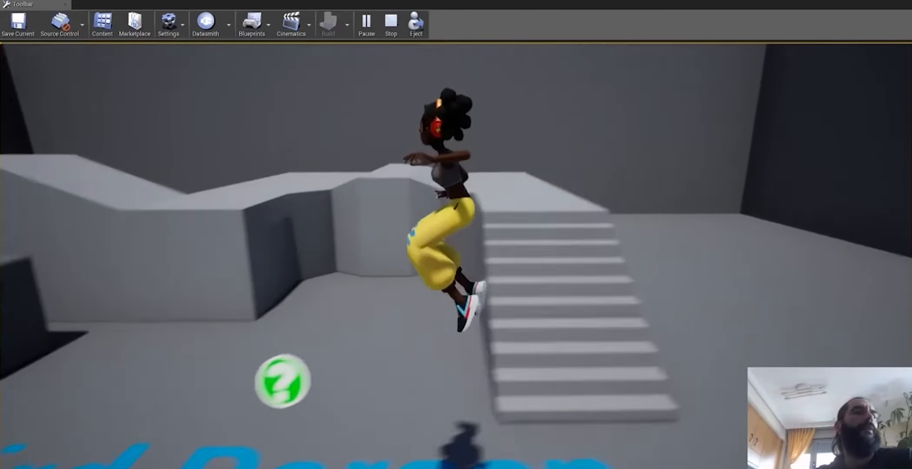
pyautogui.press('d')
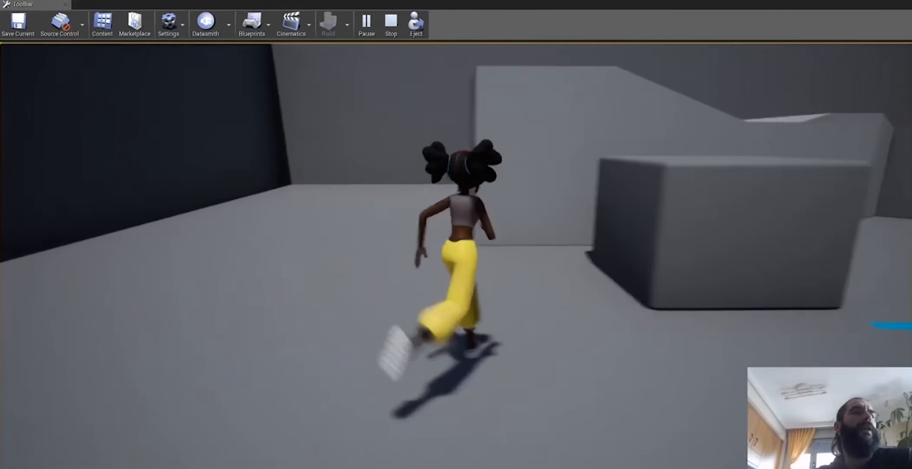
pyautogui.press('space')
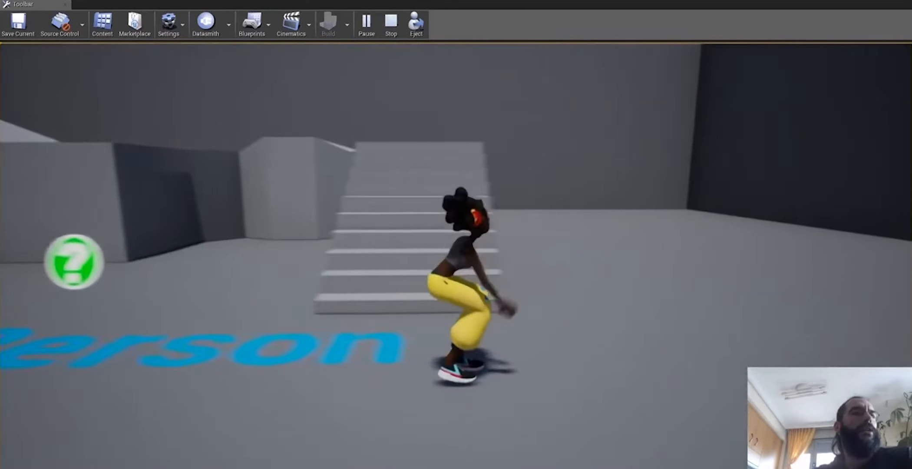
pyautogui.press('a')
pyautogui.press('space')
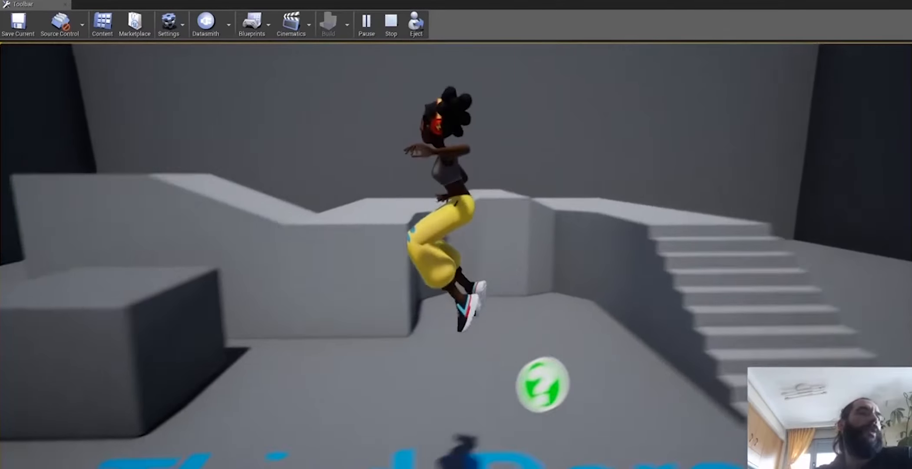
pyautogui.press('Escape')
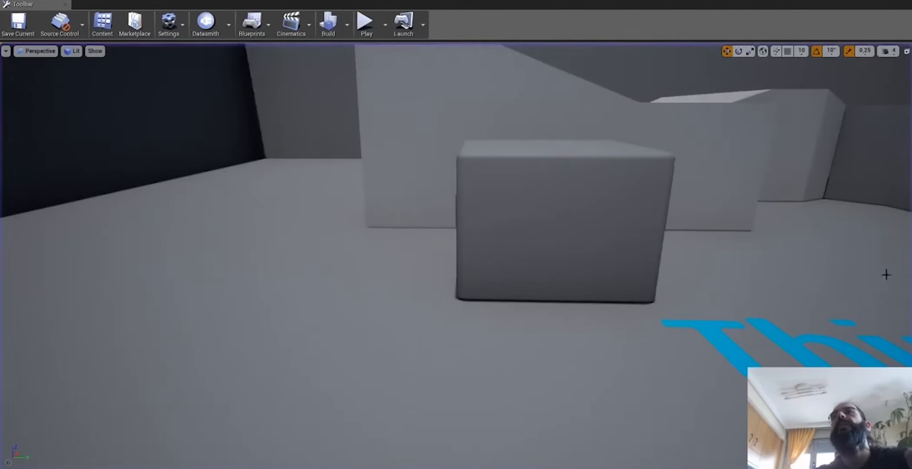
# Step: Set the less-than threshold in the landing to correr transition rule to 0,6 and go back to the state machine
pyautogui.moveTo(911, 93); pyautogui.dragTo(650, 114)
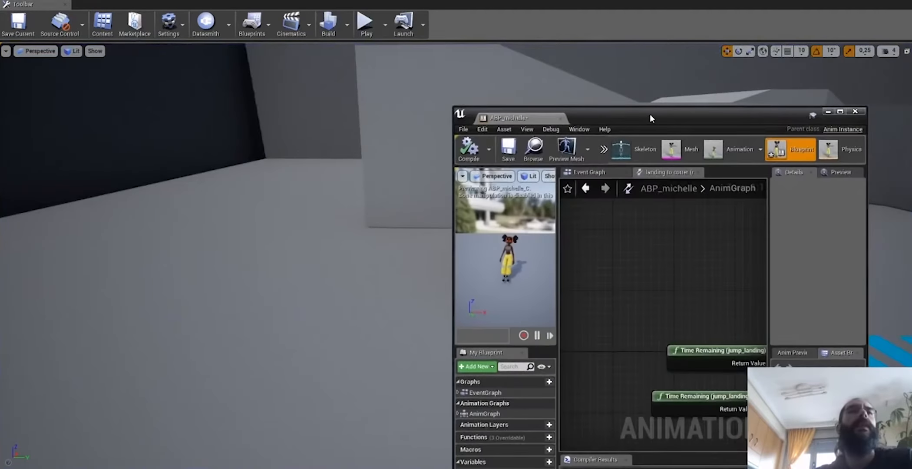
pyautogui.doubleClick(650, 114)
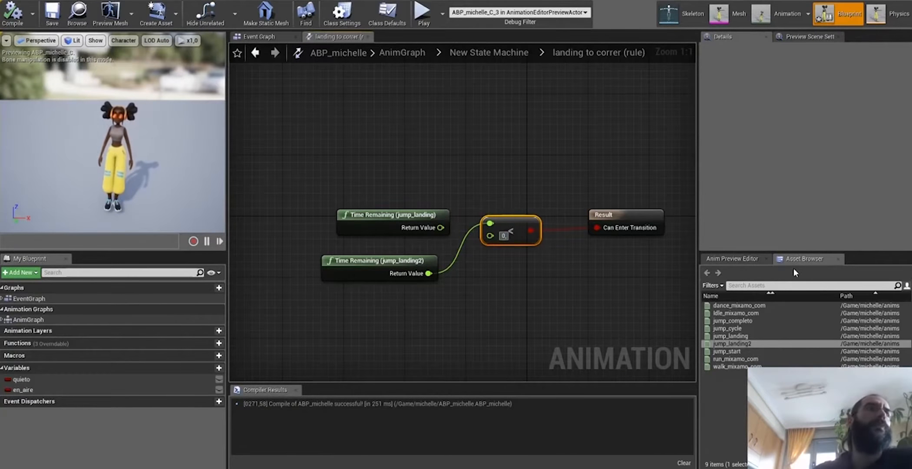
pyautogui.write(',6')
pyautogui.press('Return')
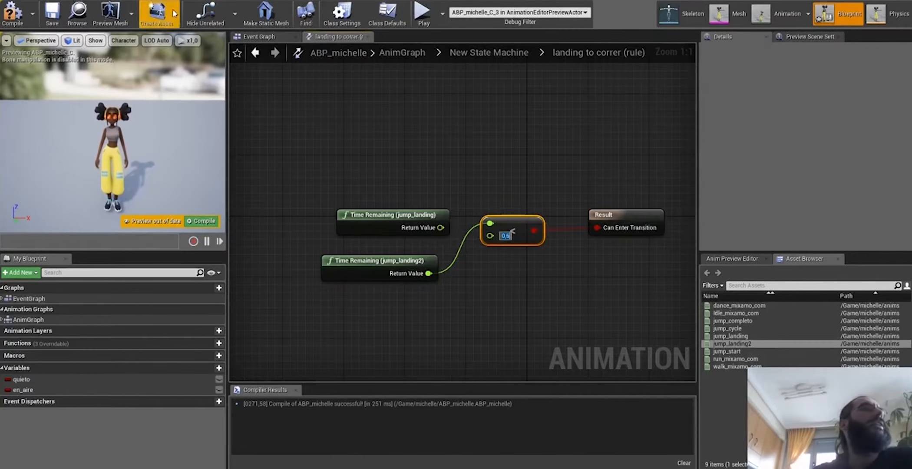
pyautogui.click(256, 54)
pyautogui.moveTo(373, 252); pyautogui.dragTo(371, 252)
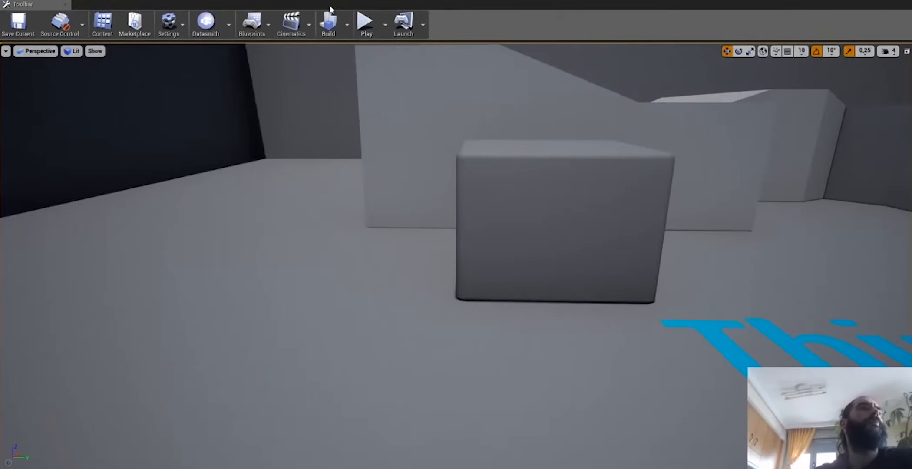
# Step: Play the level and test standing and running jumps in both directions to check the landing with the new threshold, then stop playing
pyautogui.click(367, 24)
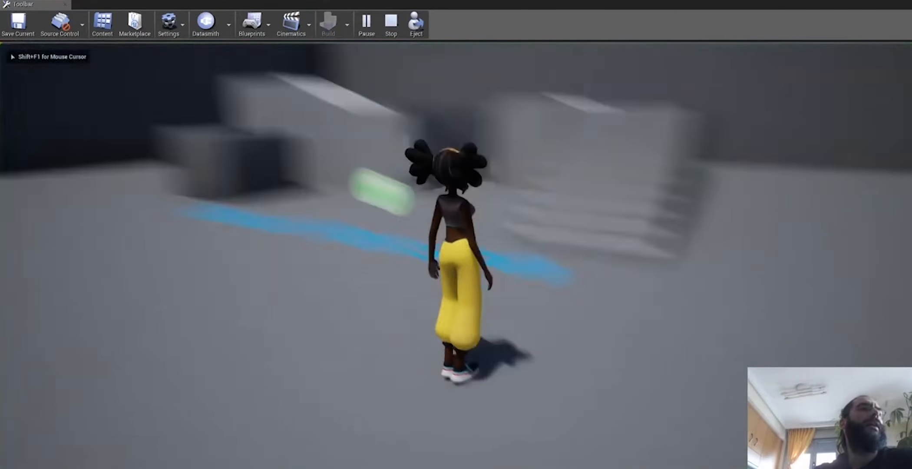
pyautogui.press('space')
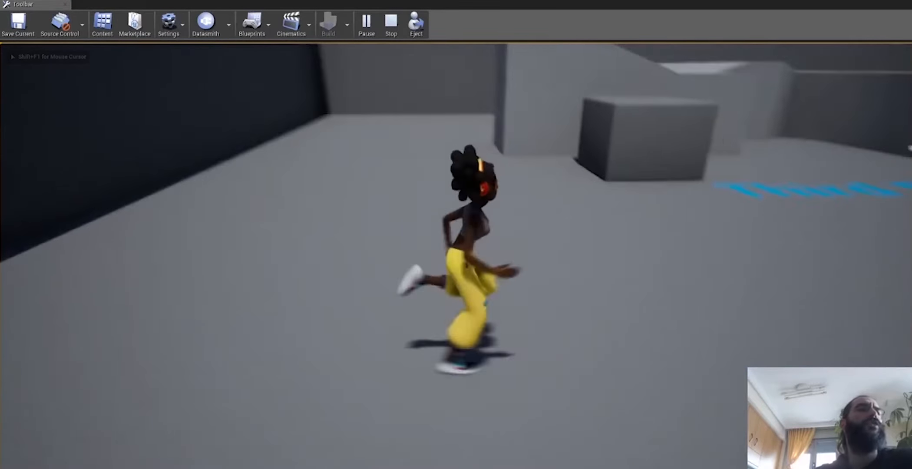
pyautogui.press('space')
pyautogui.press('d')
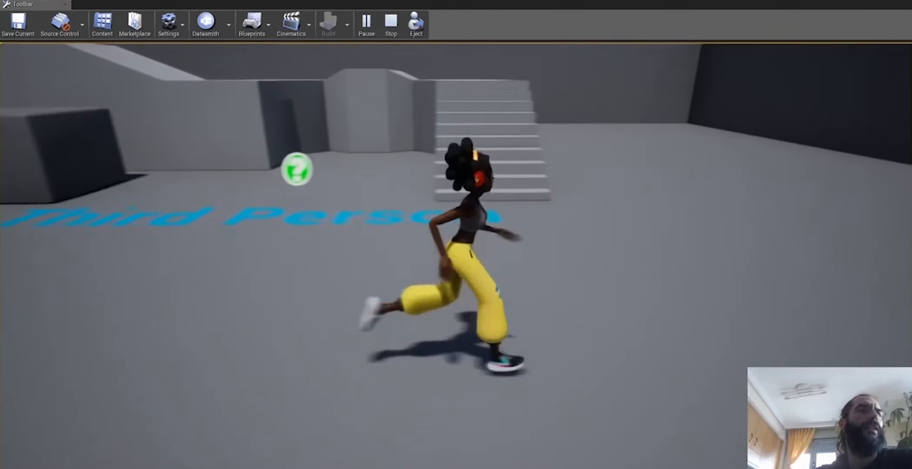
pyautogui.press('space')
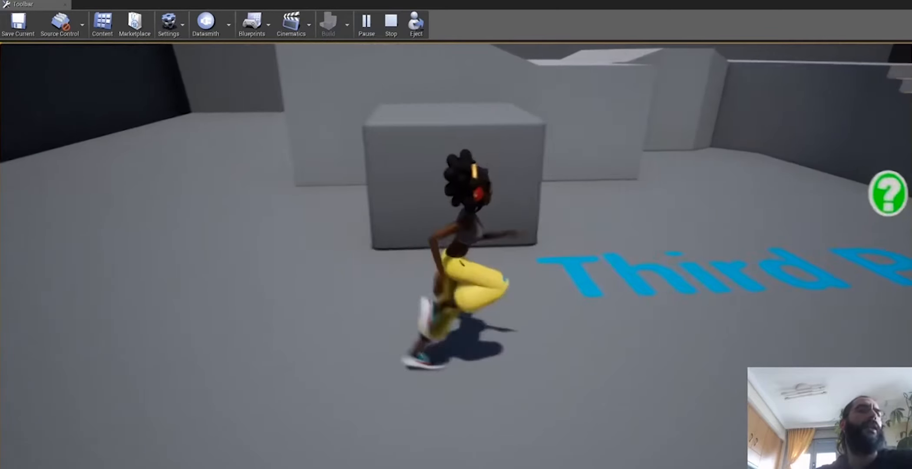
pyautogui.press('space')
pyautogui.press('d')
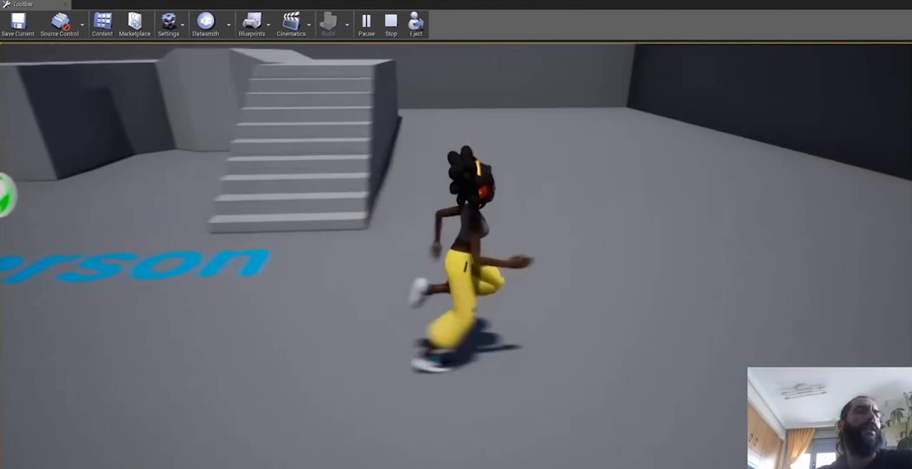
pyautogui.press('space')
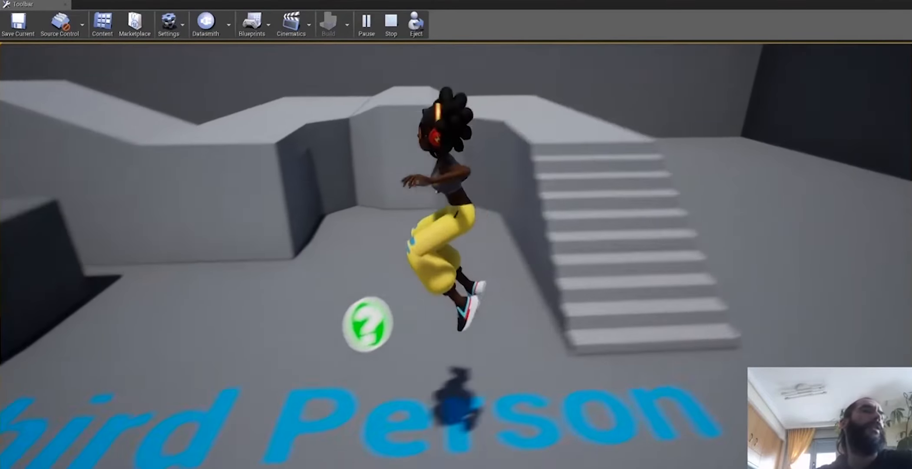
pyautogui.press('space')
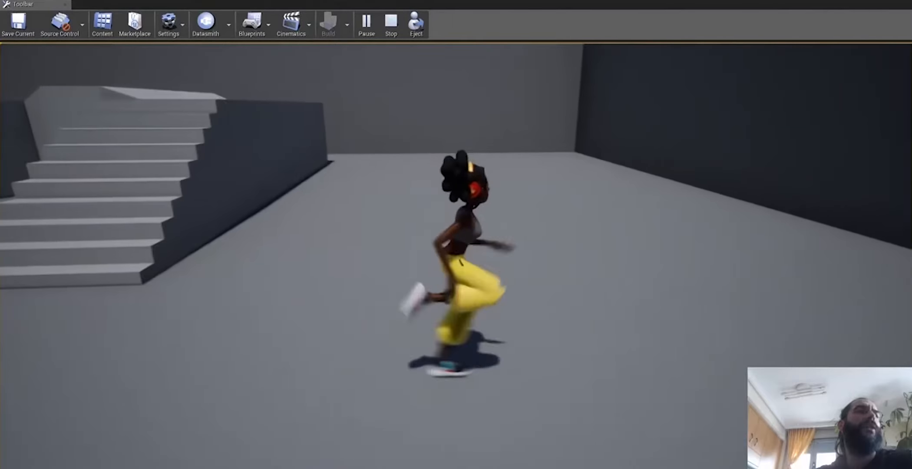
pyautogui.press('a')
pyautogui.press('space')
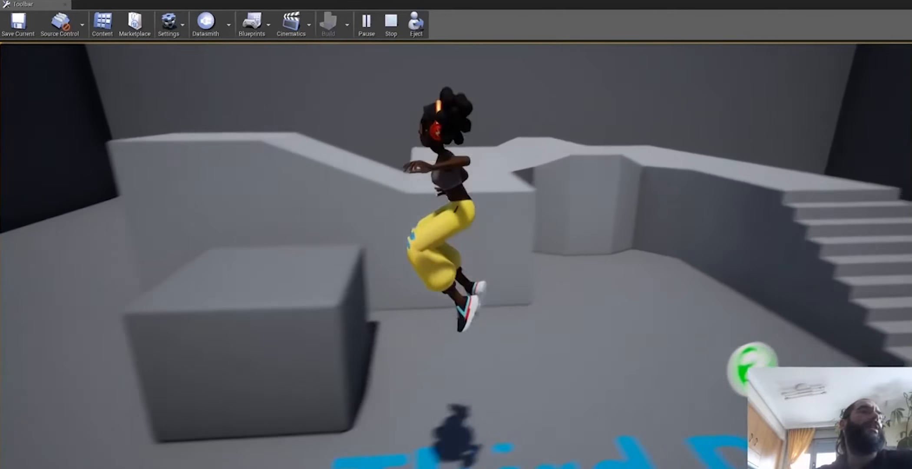
pyautogui.press('space')
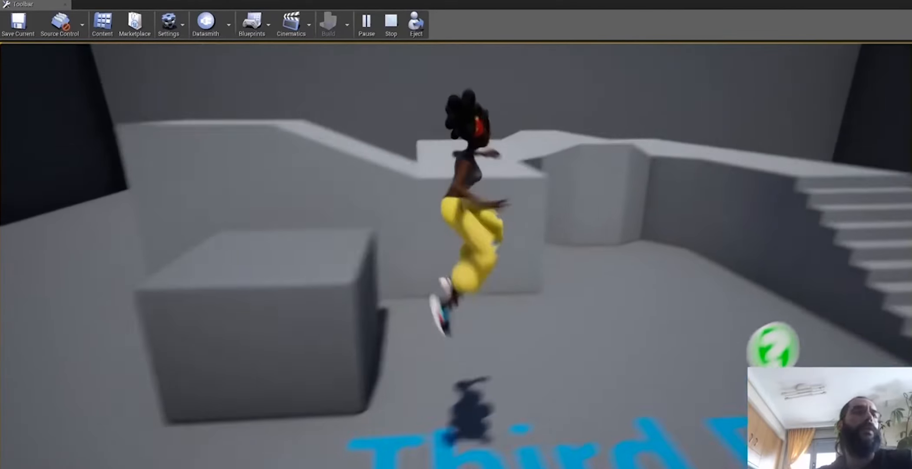
pyautogui.press('d')
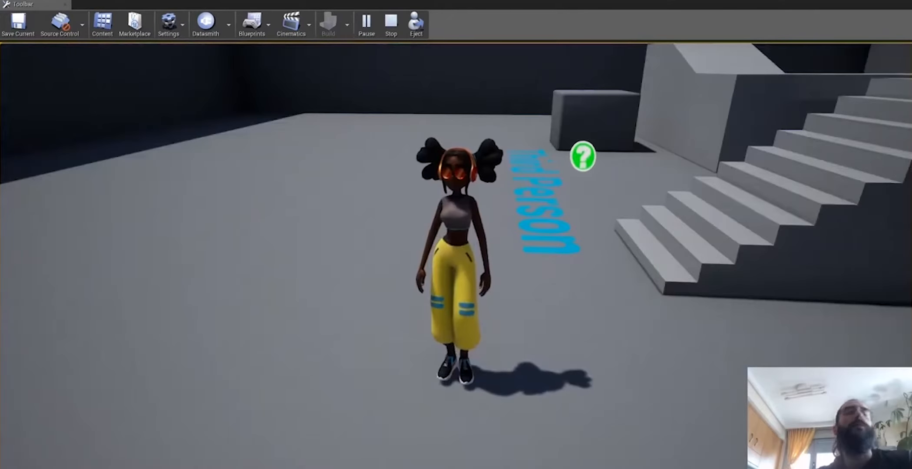
pyautogui.press('Escape')
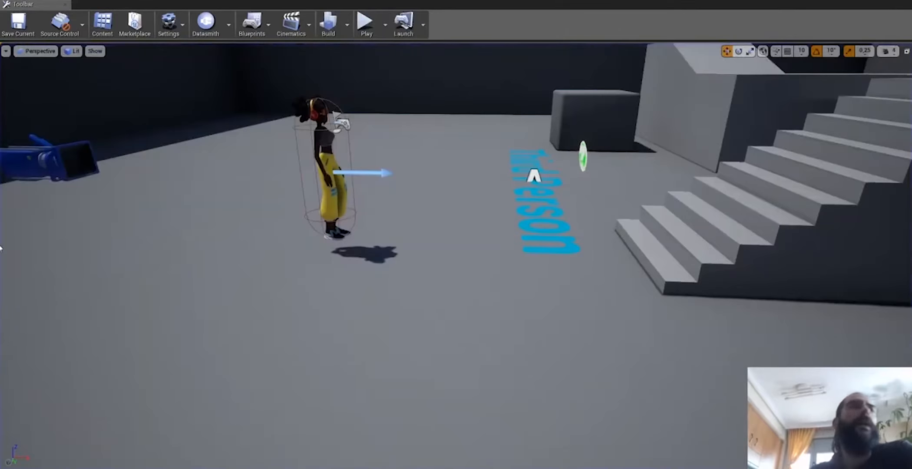
# Step: Save the current map
pyautogui.click(19, 24)
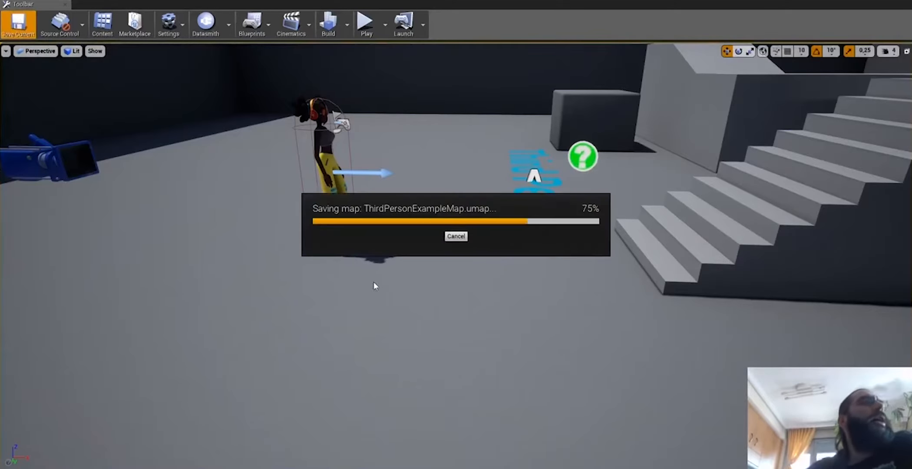
pyautogui.moveTo(377, 281); pyautogui.dragTo(373, 259, button='right')
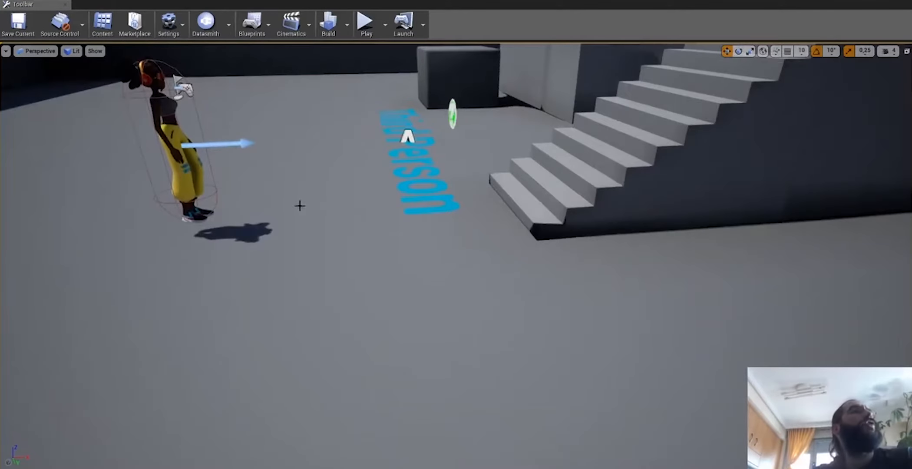
# Step: Play the level again and run the character forward and from side to side to check its running and direction changes, then stop playing
pyautogui.click(365, 22)
pyautogui.click(434, 217)
pyautogui.press('w')
pyautogui.press('d')
pyautogui.press('a')
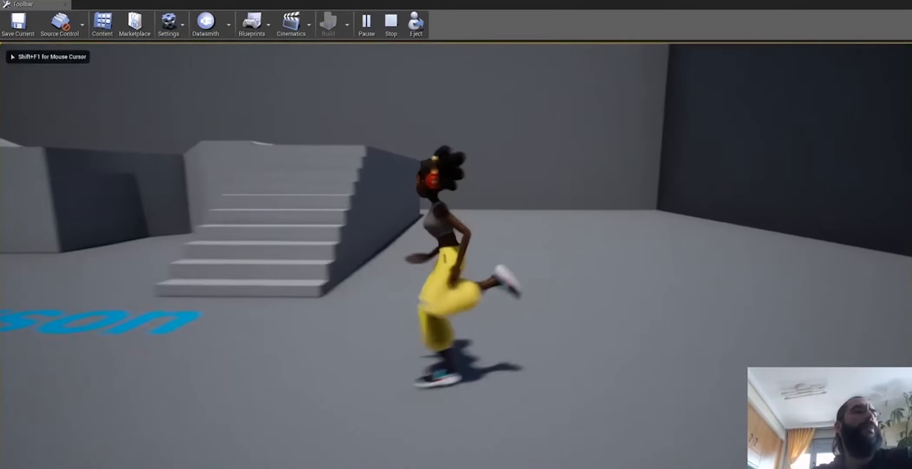
pyautogui.press('w')
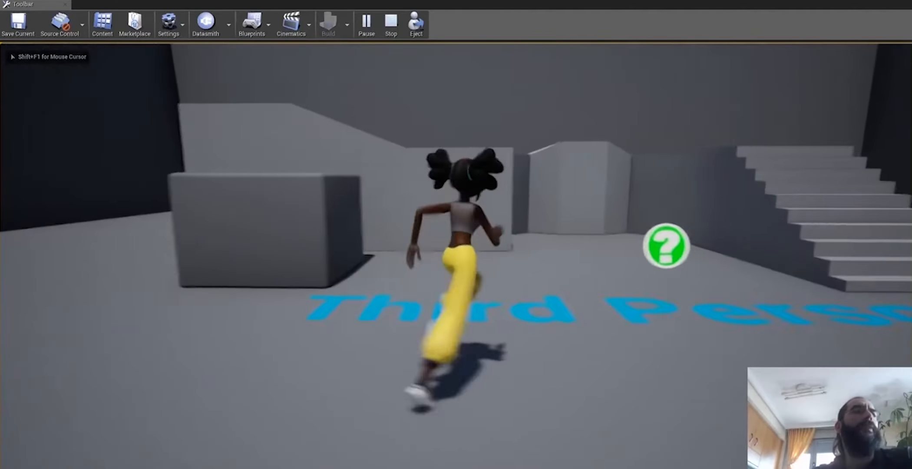
pyautogui.press('d')
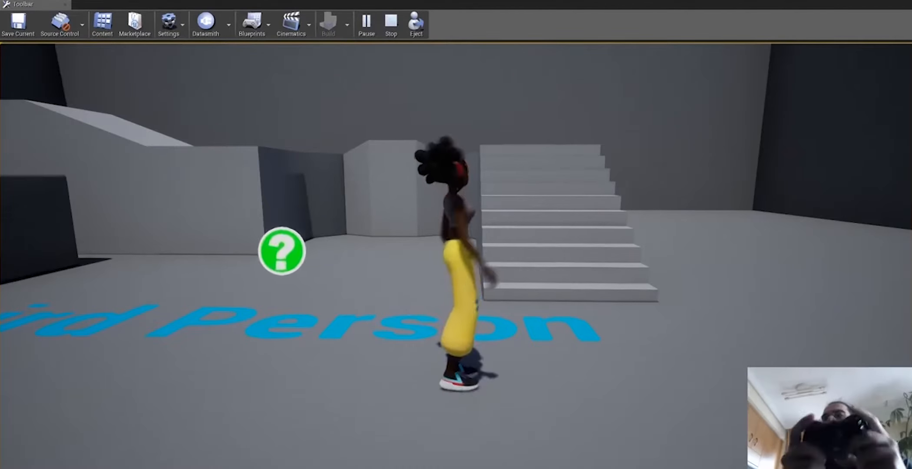
pyautogui.press('d')
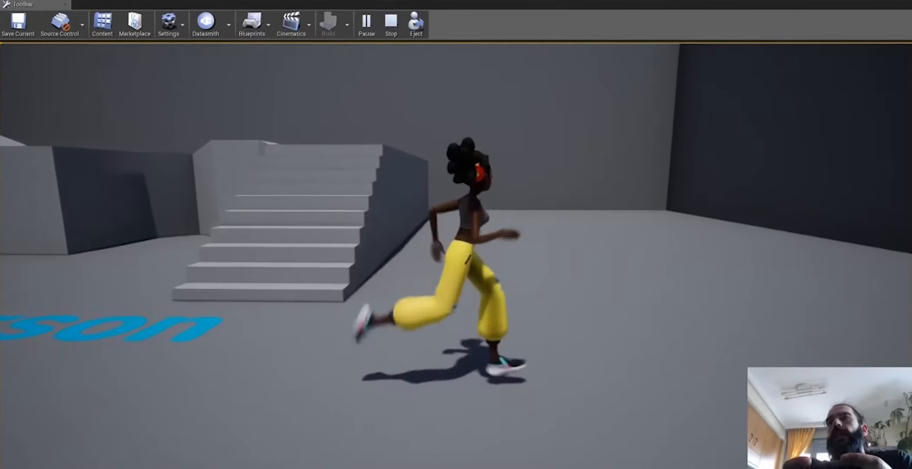
pyautogui.press('a')
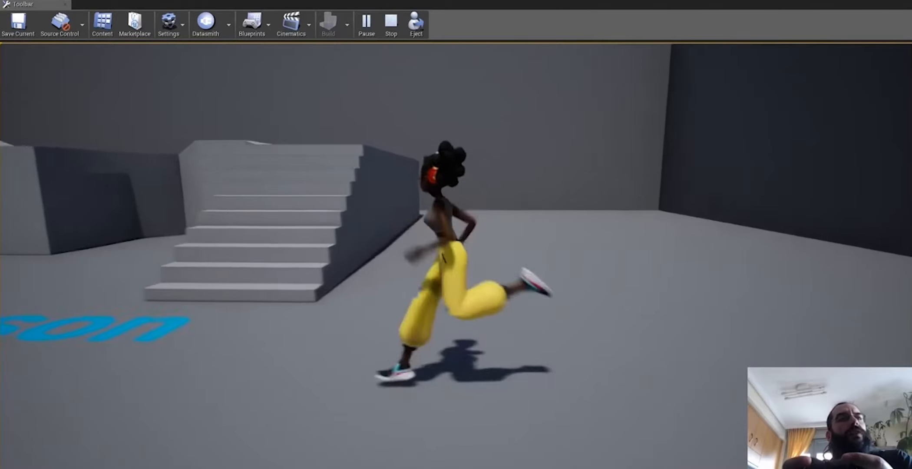
pyautogui.press('d')
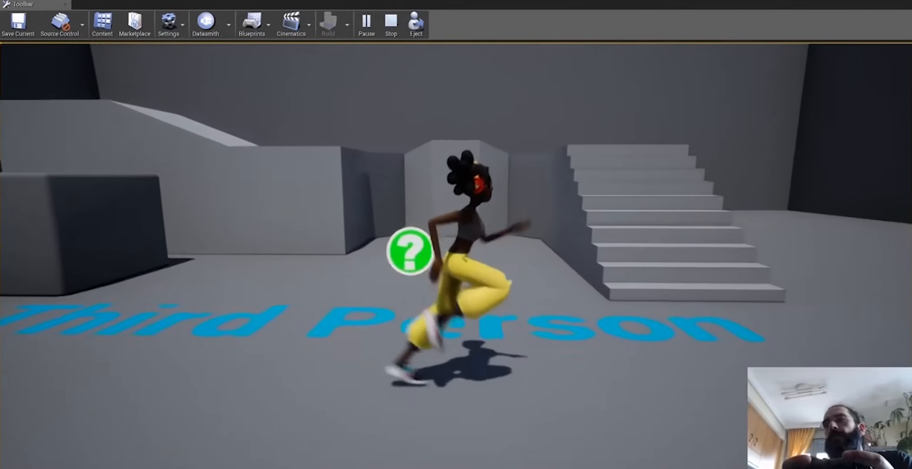
pyautogui.press('a')
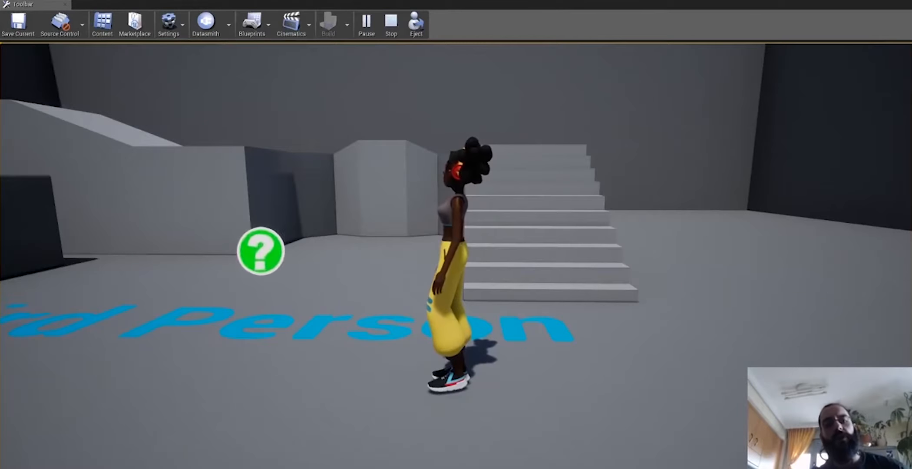
pyautogui.press('a')
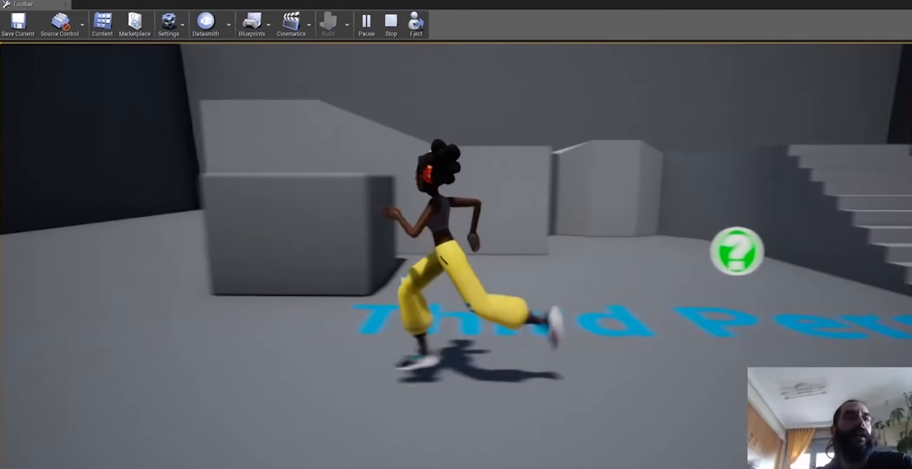
pyautogui.press('d')
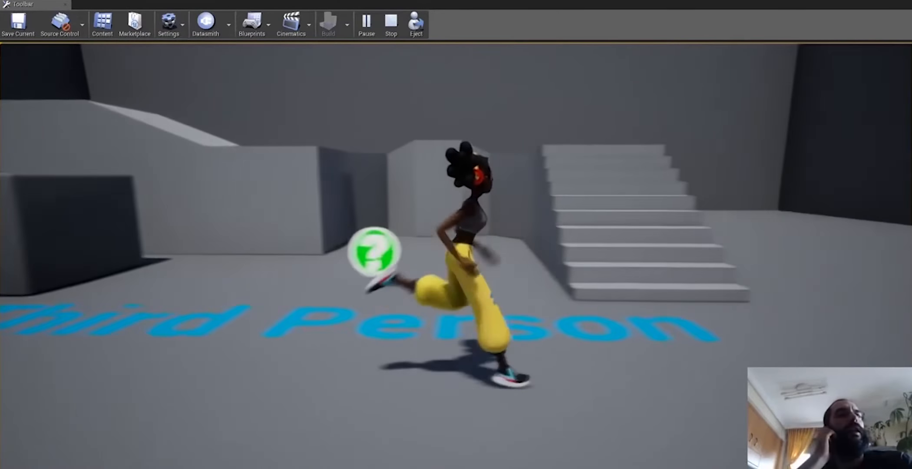
pyautogui.press('a')
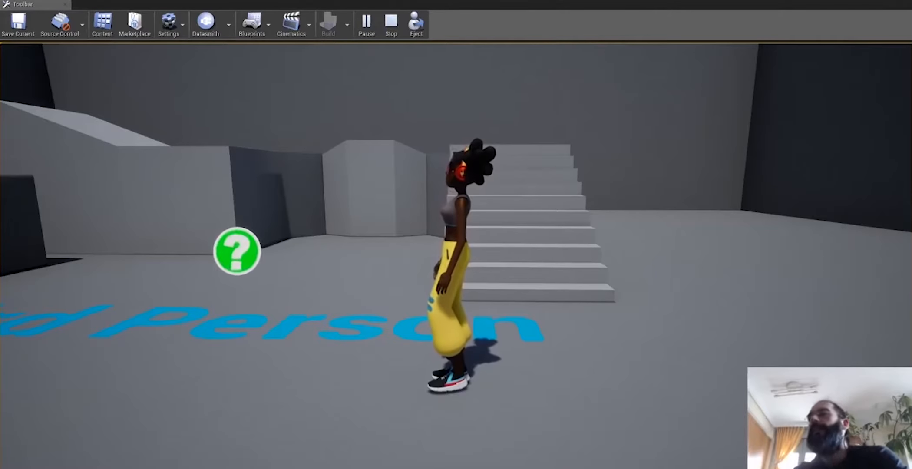
pyautogui.press('Escape')
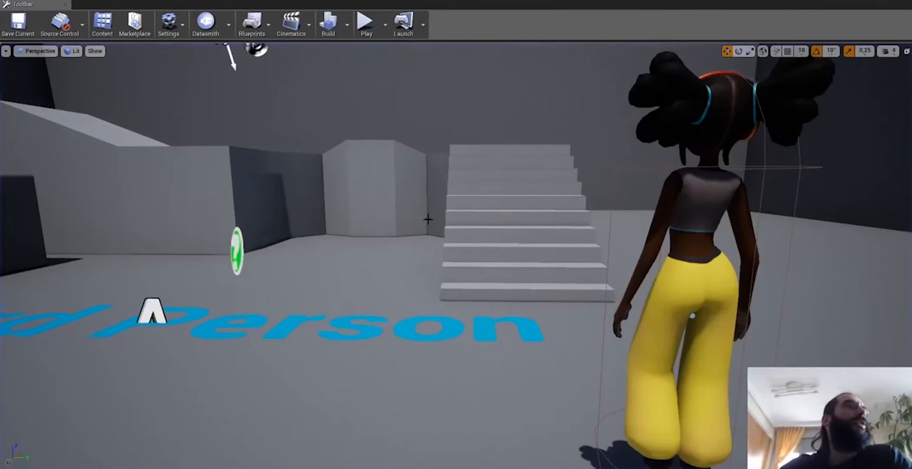
pyautogui.moveTo(612, 197)
pyautogui.mouseDown(button='right')
pyautogui.moveTo(547, 227)
pyautogui.moveTo(629, 260)
pyautogui.moveTo(612, 197)
pyautogui.mouseUp(button='right')
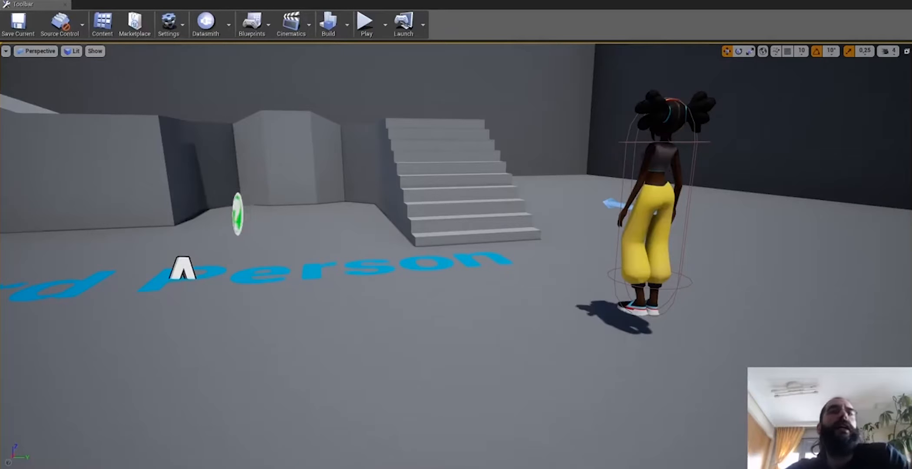
pyautogui.moveTo(700, 174)
pyautogui.mouseDown(button='right')
pyautogui.moveTo(689, 174)
pyautogui.moveTo(716, 179)
pyautogui.mouseUp(button='right')
pyautogui.press('d')
pyautogui.moveTo(646, 187); pyautogui.dragTo(667, 187, button='right')
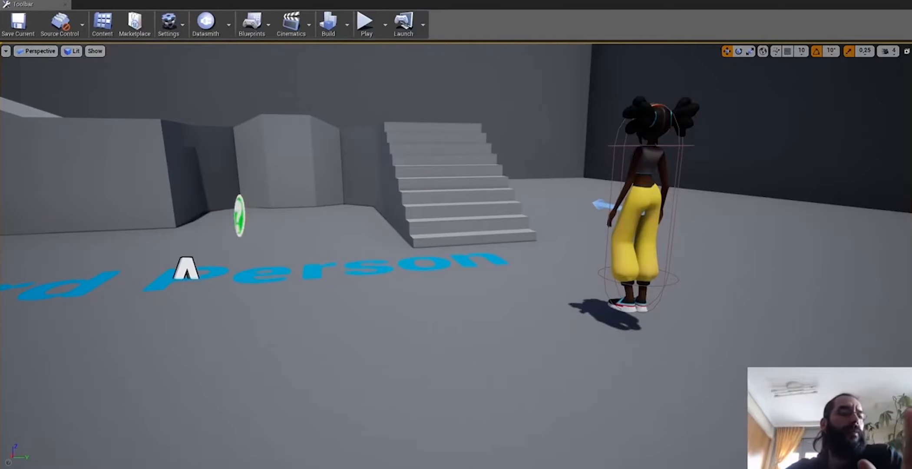
pyautogui.click(102, 23)
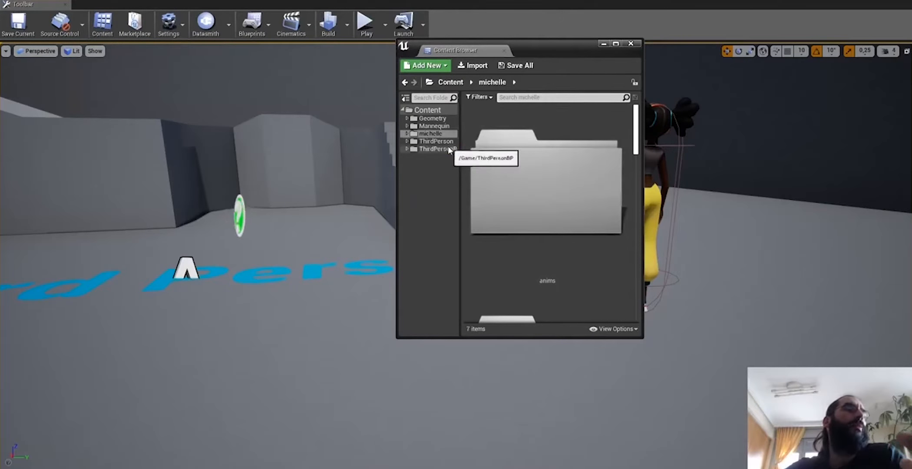
pyautogui.moveTo(461, 165); pyautogui.dragTo(498, 164)
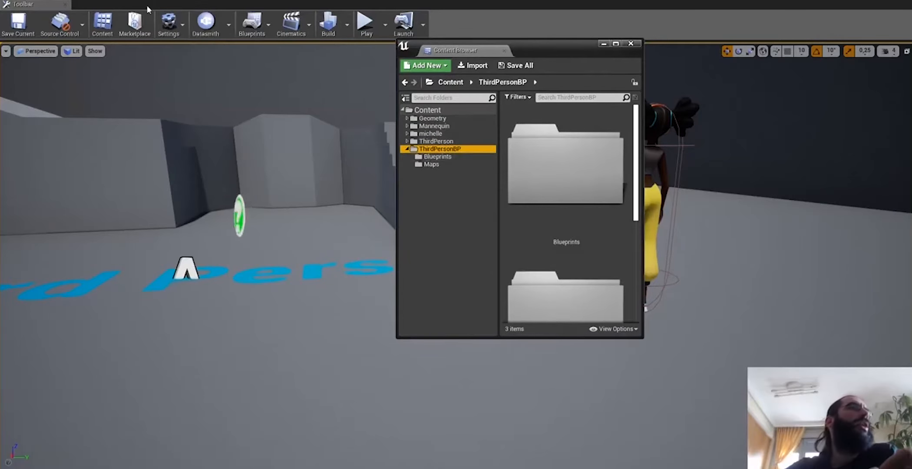
pyautogui.click(630, 43)
# Step: Select the michelle character in the level and locate its ThirdPersonCharacter blueprint in the Content Browser
pyautogui.click(639, 195)
pyautogui.moveTo(512, 163); pyautogui.dragTo(490, 167, button='right')
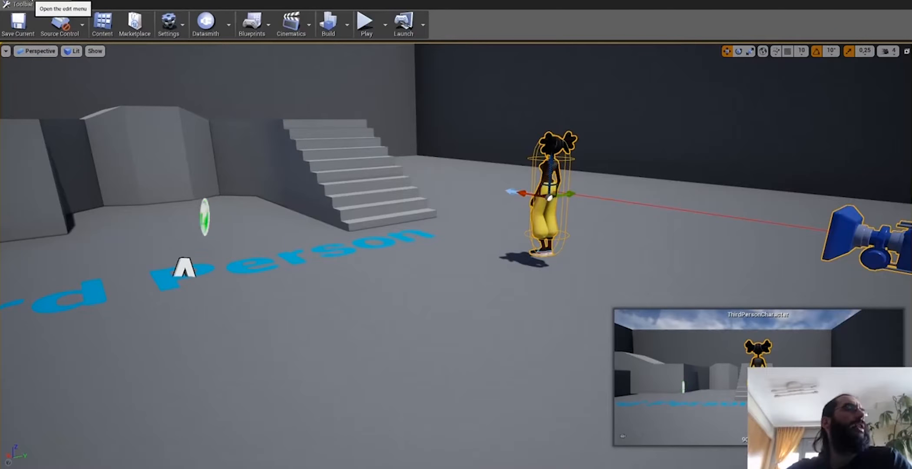
pyautogui.click(30, 2)
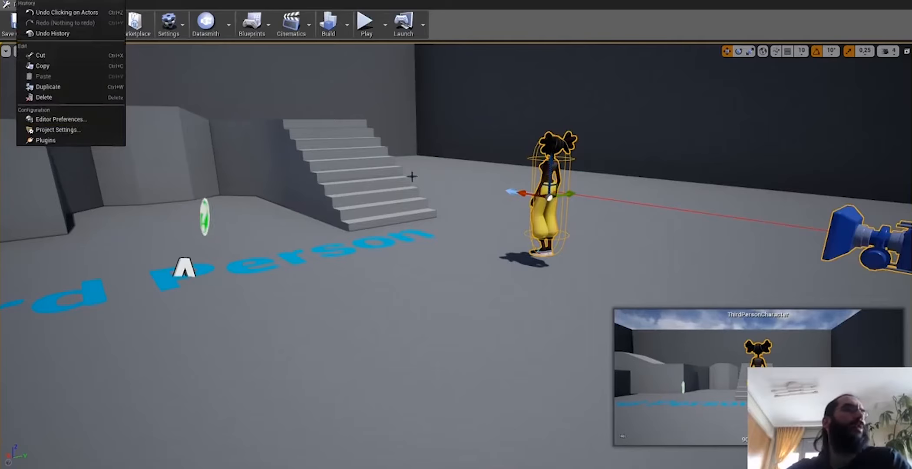
pyautogui.moveTo(498, 217); pyautogui.dragTo(512, 233, button='right')
pyautogui.hotkey('ctrl', 'b')
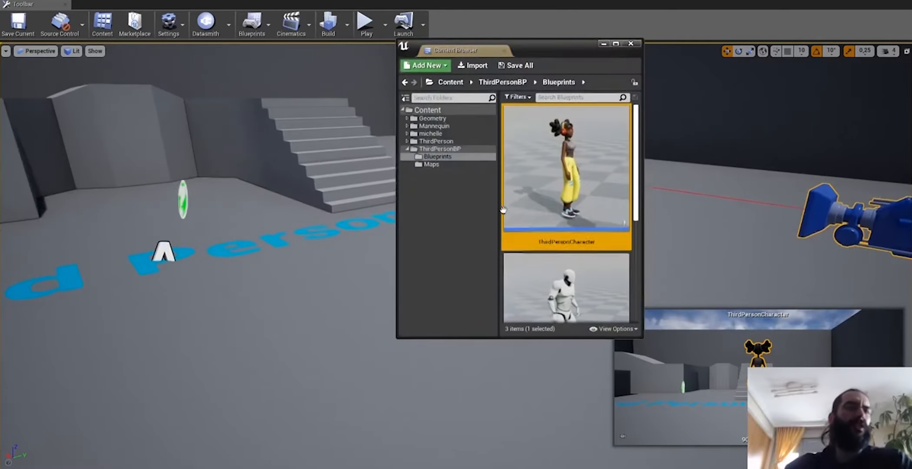
# Step: Place the grey mannequin character blueprint from ThirdPersonBP/Blueprints on the floor before the stairs, then close the Content Browser
pyautogui.click(564, 278)
pyautogui.moveTo(333, 368); pyautogui.dragTo(326, 300)
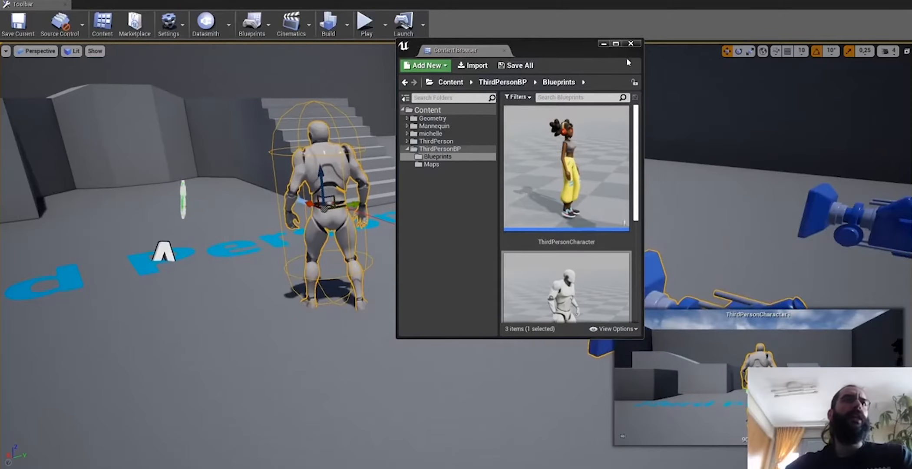
pyautogui.click(631, 43)
pyautogui.moveTo(619, 93); pyautogui.dragTo(598, 113, button='right')
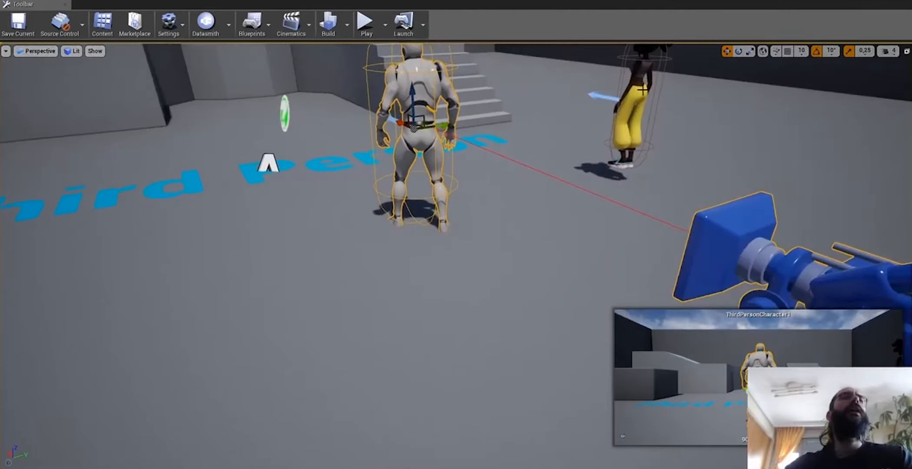
# Step: Delete the michelle character from the level, leaving the placed mannequin
pyautogui.click(629, 111)
pyautogui.moveTo(702, 122); pyautogui.dragTo(702, 122, button='right')
pyautogui.press('Delete')
pyautogui.scroll(-3, 702, 122)
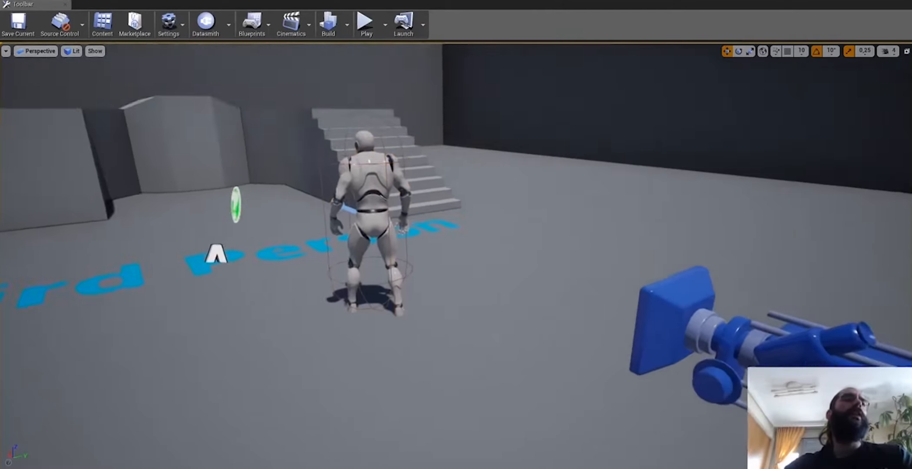
# Step: Play the level and run the michelle character backward, forward and sideways near the placed mannequin, then stop playing
pyautogui.click(366, 24)
pyautogui.press('s')
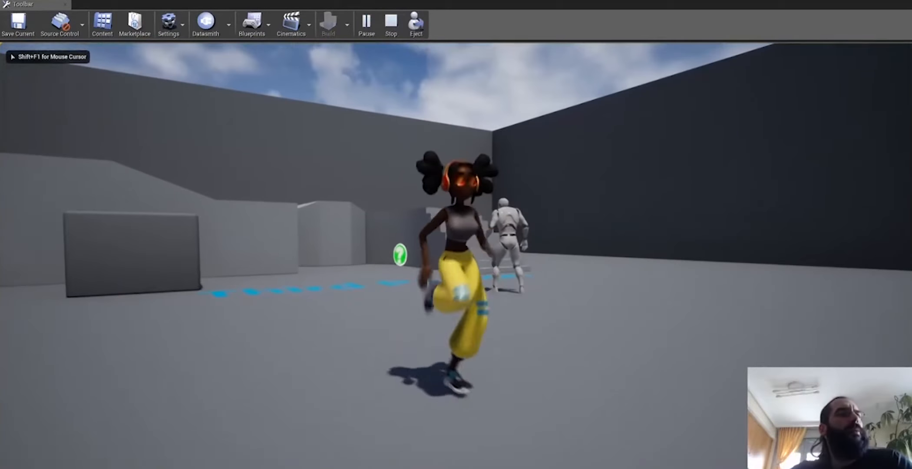
pyautogui.press('w')
pyautogui.press('d')
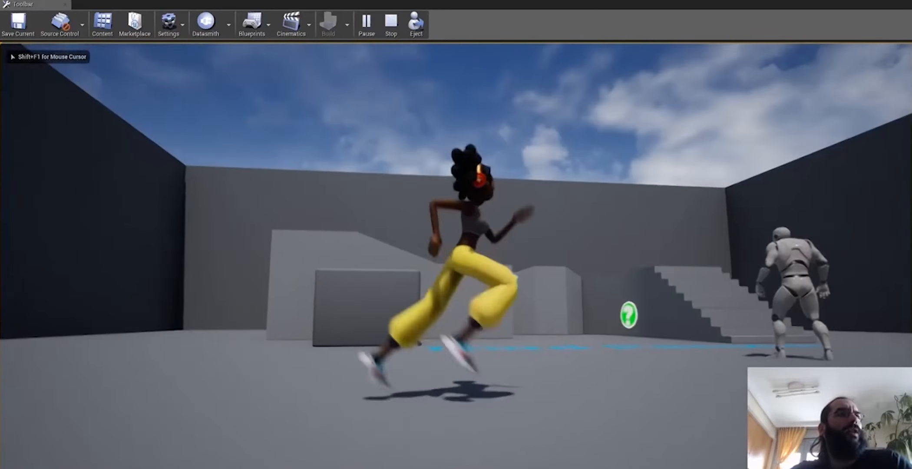
pyautogui.press('Escape')
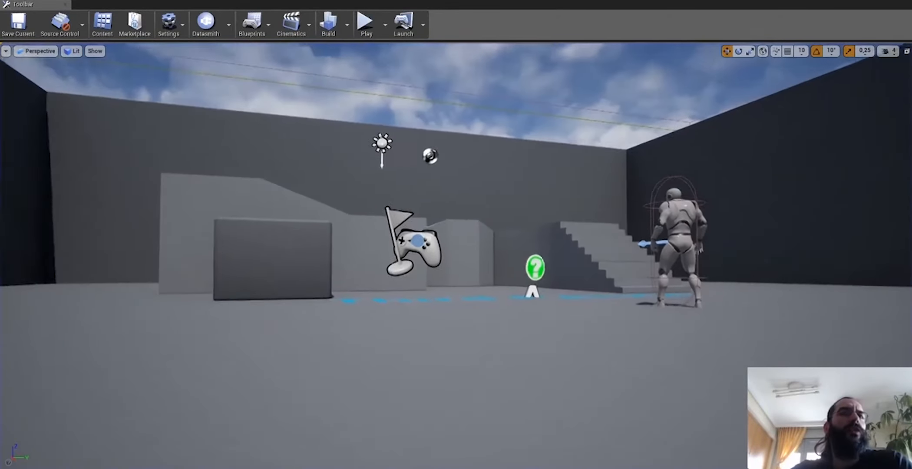
# Step: Delete the placed mannequin character from the level
pyautogui.click(682, 202)
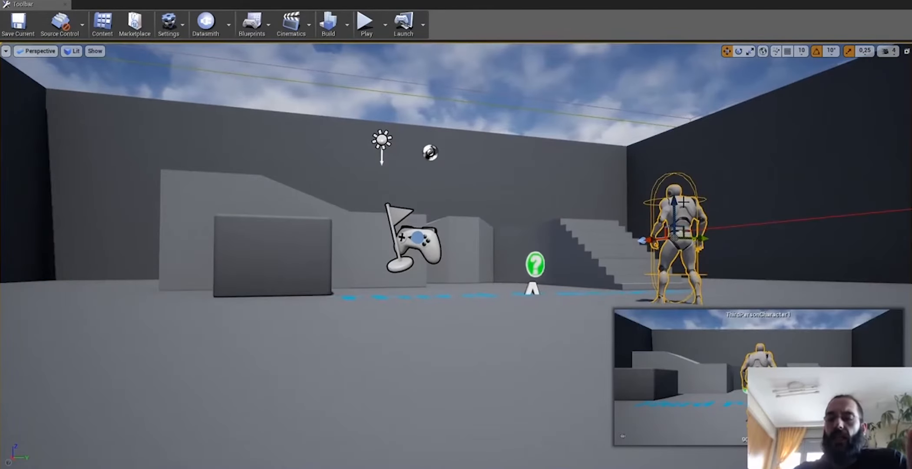
pyautogui.press('Delete')
pyautogui.moveTo(234, 104); pyautogui.dragTo(185, 145, button='right')
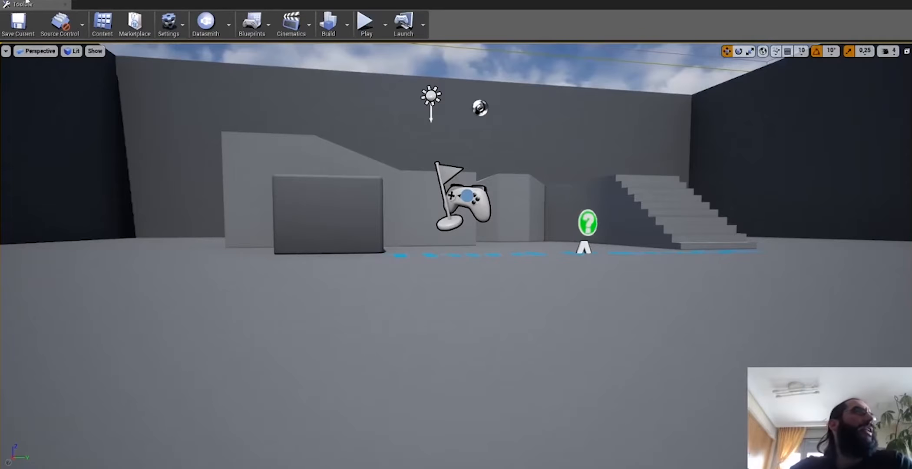
# Step: Set the Default Pawn Class to ThirdPersonCharacter1 in the project's Maps & Modes settings
pyautogui.click(6, 0)
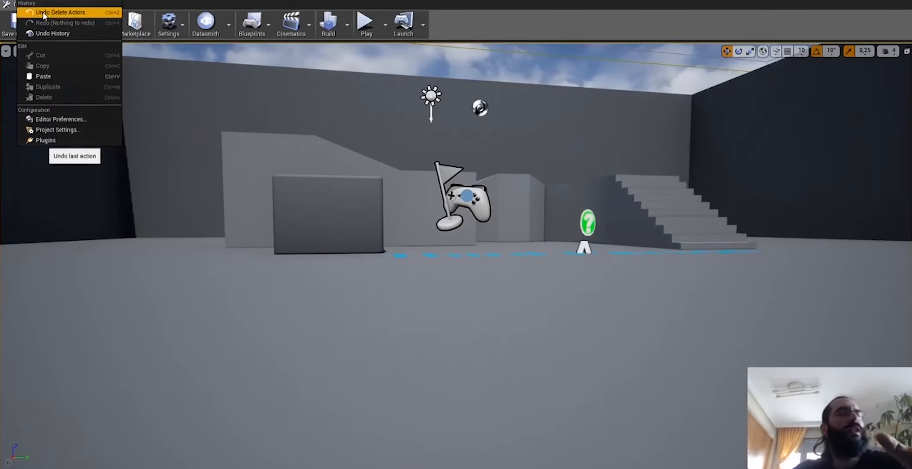
pyautogui.click(44, 13)
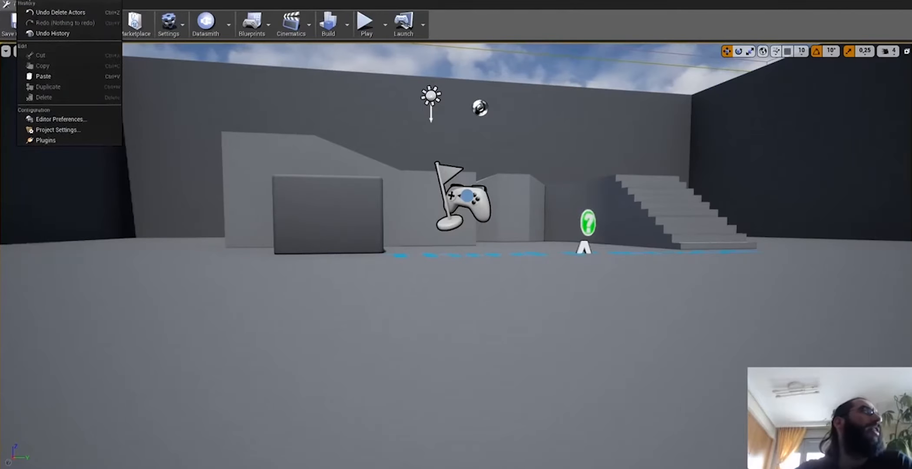
pyautogui.click(58, 130)
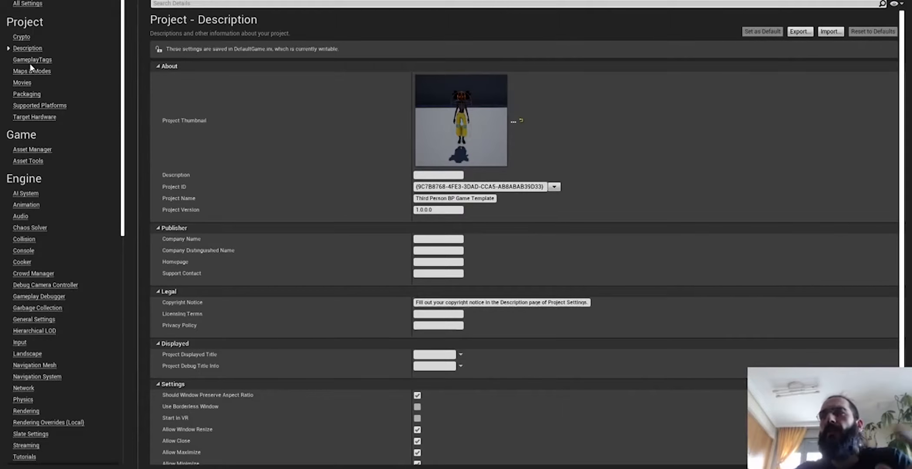
pyautogui.moveTo(329, 1); pyautogui.dragTo(345, 338)
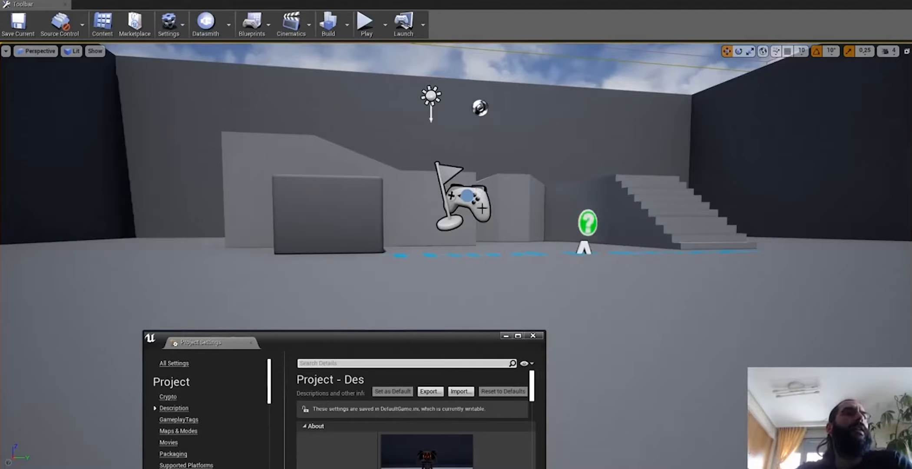
pyautogui.click(518, 336)
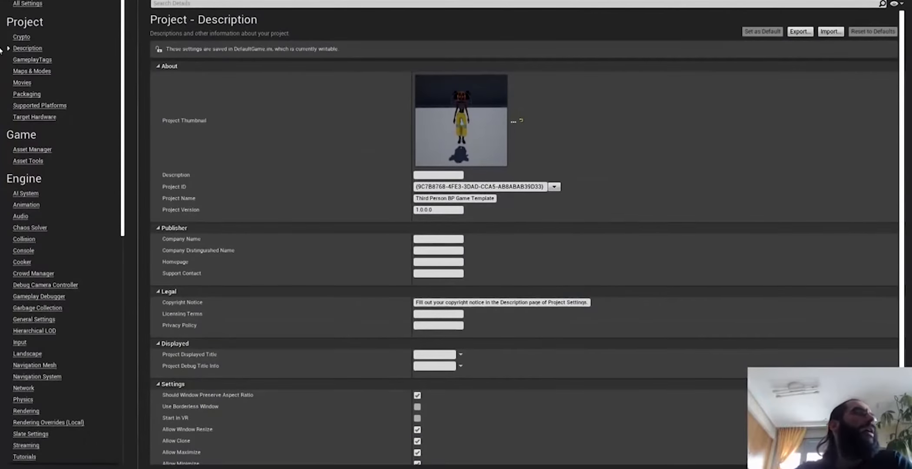
pyautogui.click(37, 72)
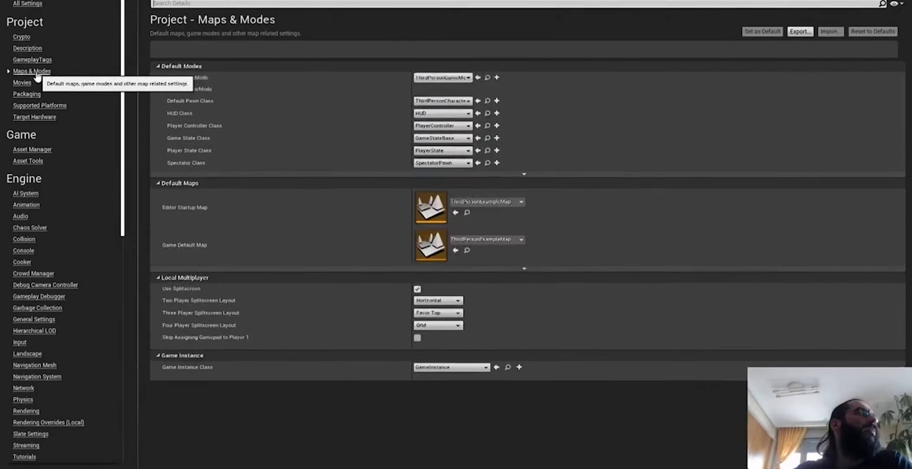
pyautogui.click(452, 101)
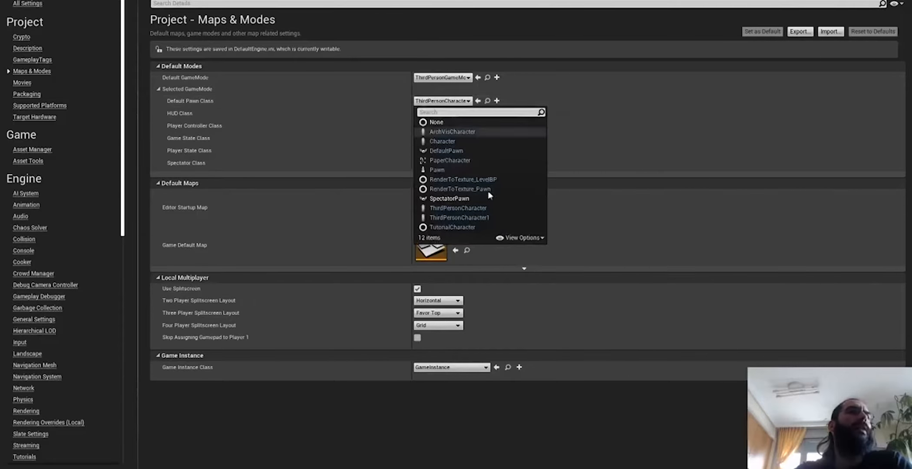
pyautogui.click(488, 218)
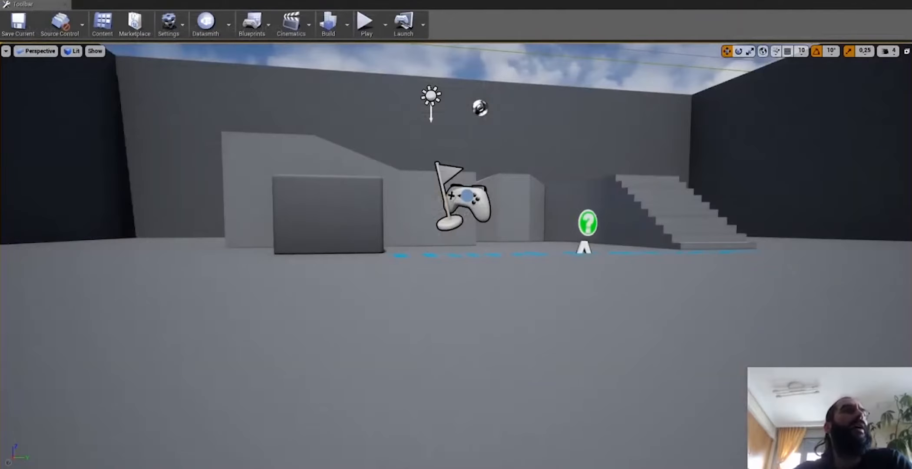
# Step: Play the level as the mannequin, running it forward and sideways and making it jump
pyautogui.click(364, 27)
pyautogui.press('w')
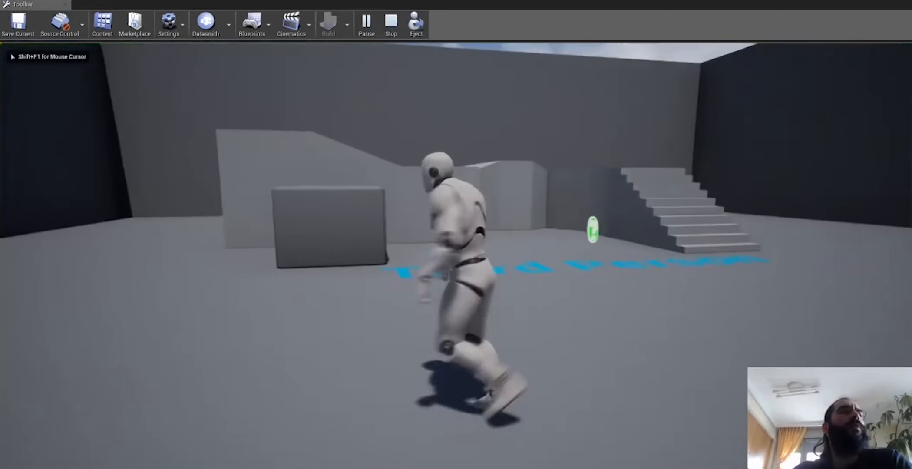
pyautogui.press('d')
pyautogui.press('space')
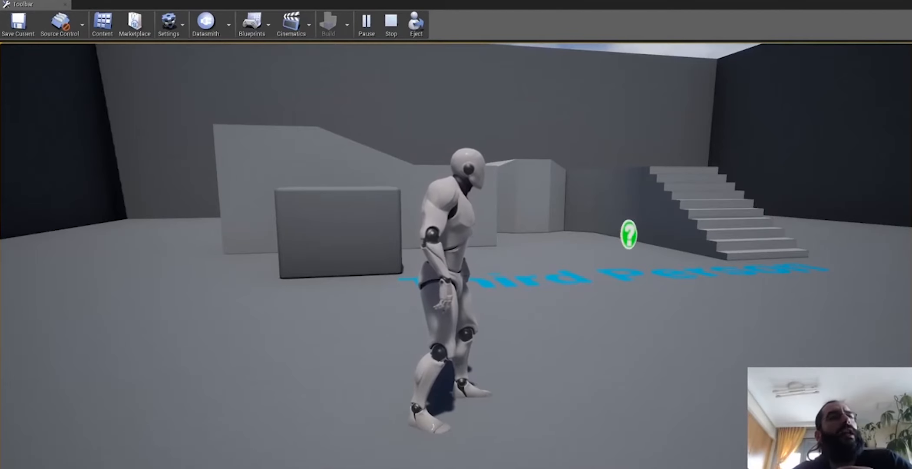
# Step: Run the mannequin forward and sideways across the Third Person floor lettering toward the stairs to check its starts, stops and turns
pyautogui.press('w')
pyautogui.press('d')
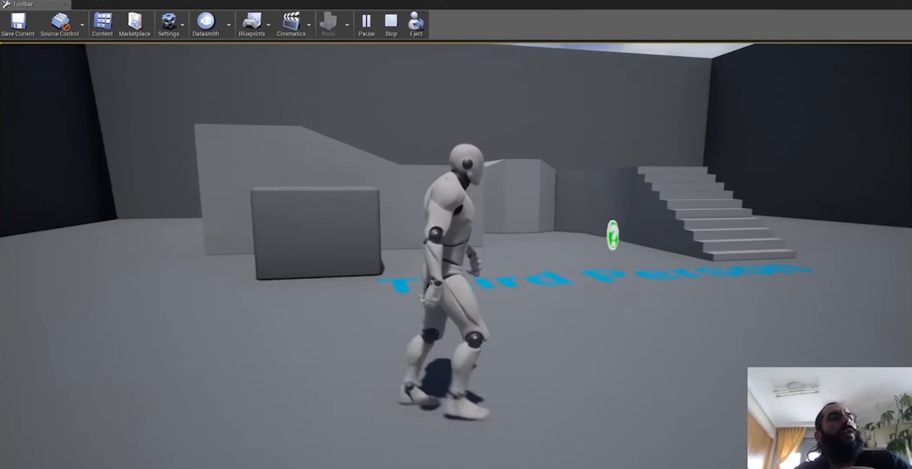
pyautogui.press('w')
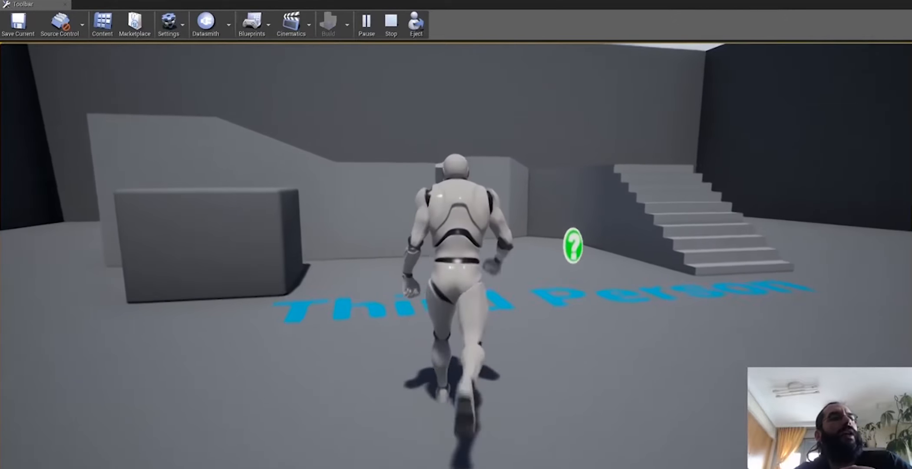
pyautogui.press('a')
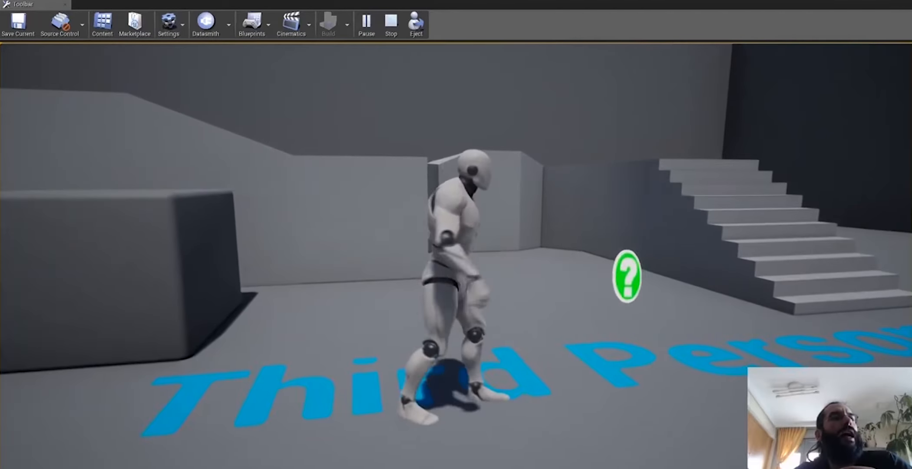
pyautogui.press('d')
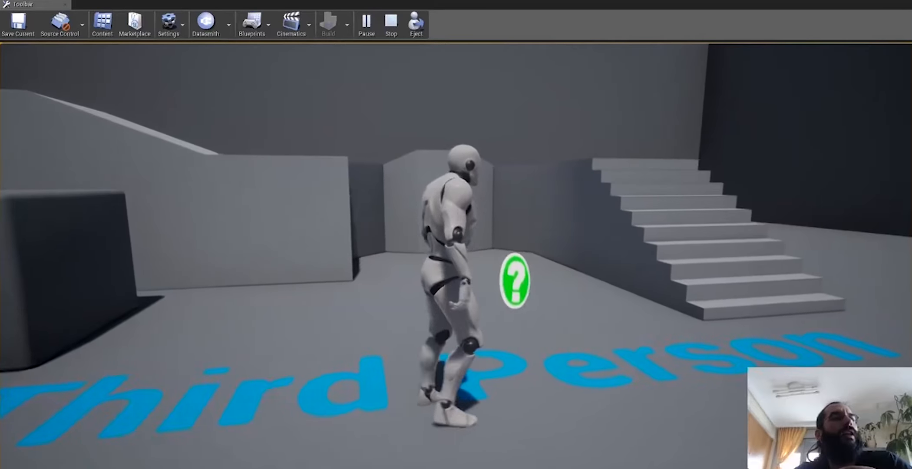
pyautogui.press('d')
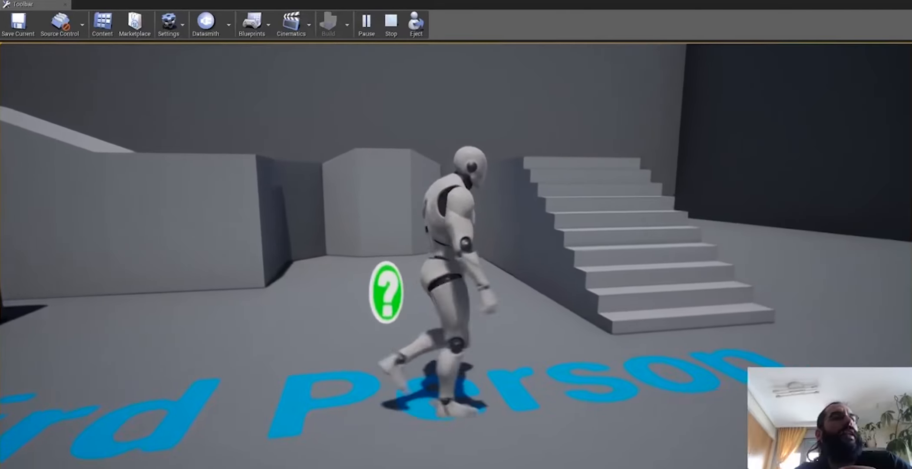
pyautogui.press('d')
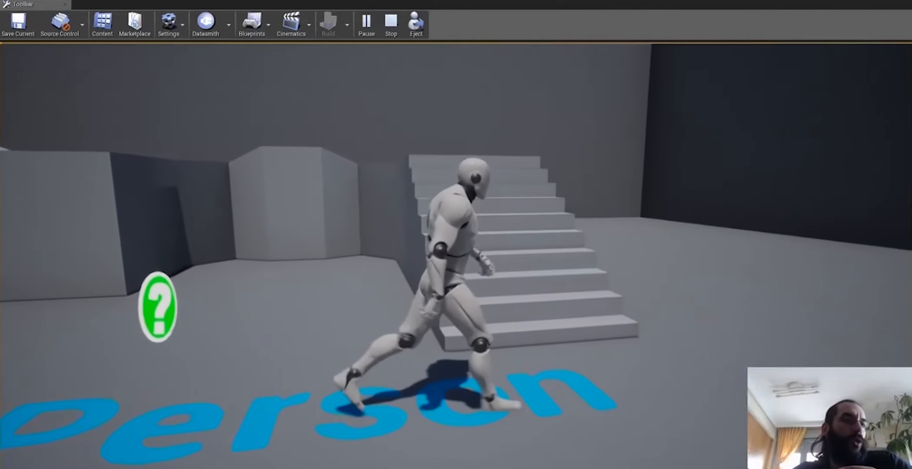
# Step: Run the mannequin back from the stairs toward the large box, checking its direction changes, then stop playing
pyautogui.press('a')
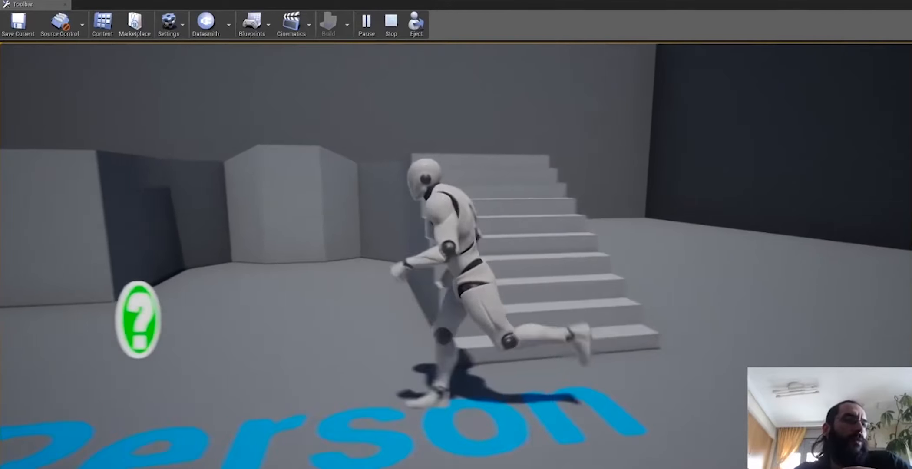
pyautogui.press('s')
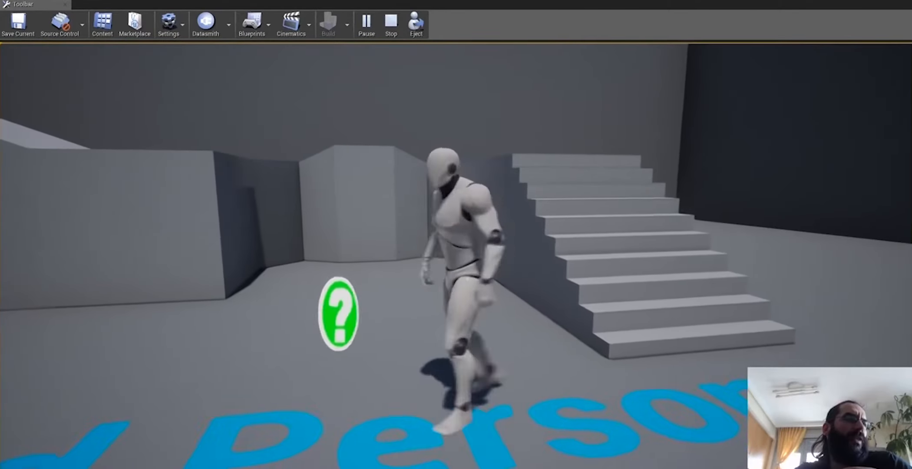
pyautogui.press('a')
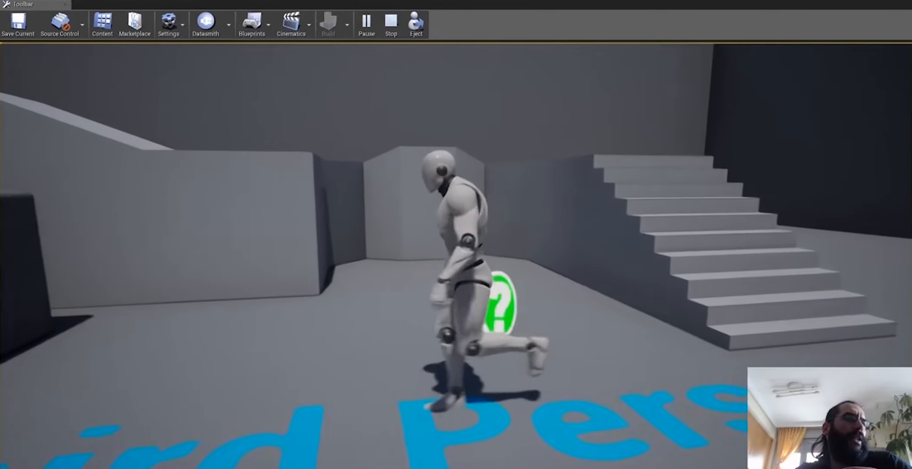
pyautogui.press('a')
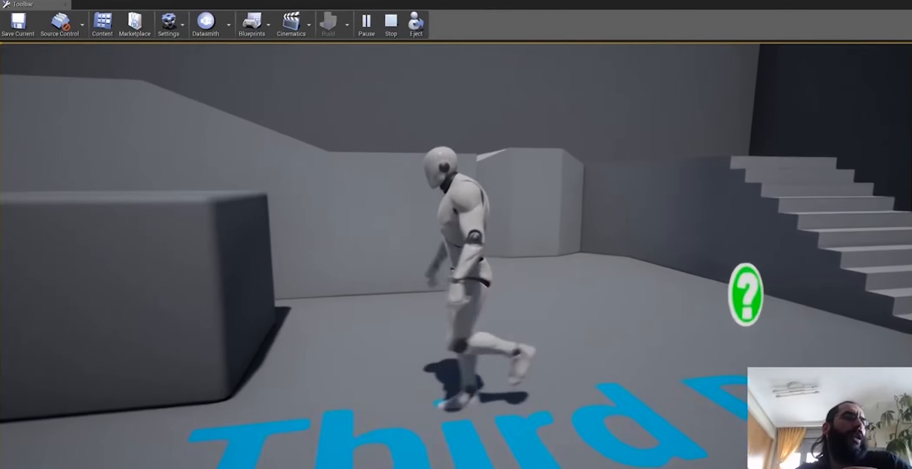
pyautogui.press('s')
pyautogui.press('d')
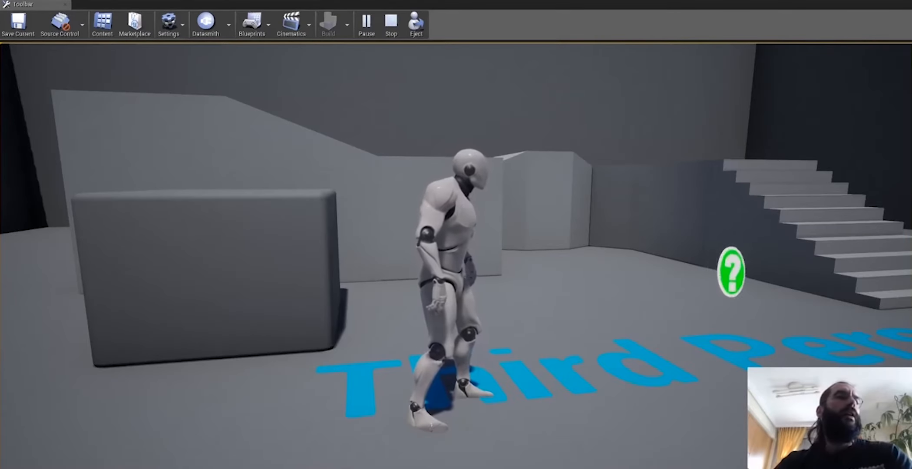
pyautogui.press('Escape')
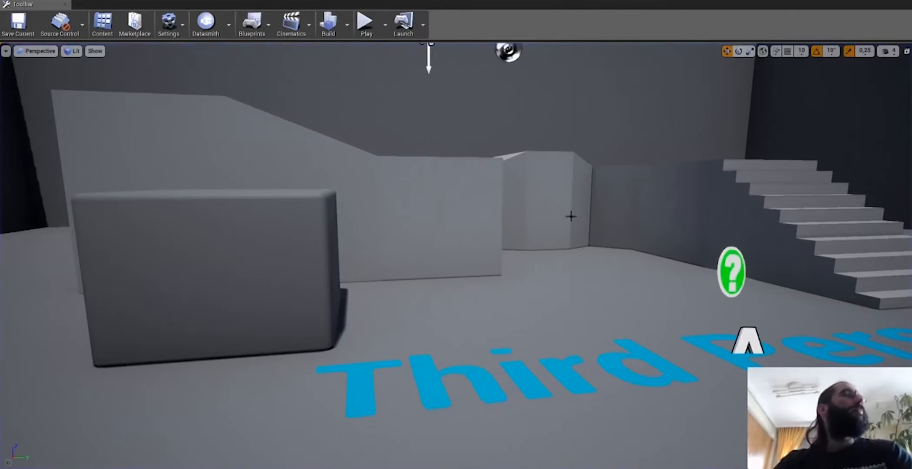
# Step: Set the Default Pawn Class back to ThirdPersonCharacter in the project's Maps & Modes settings
pyautogui.moveTo(164, 135); pyautogui.dragTo(299, 207)
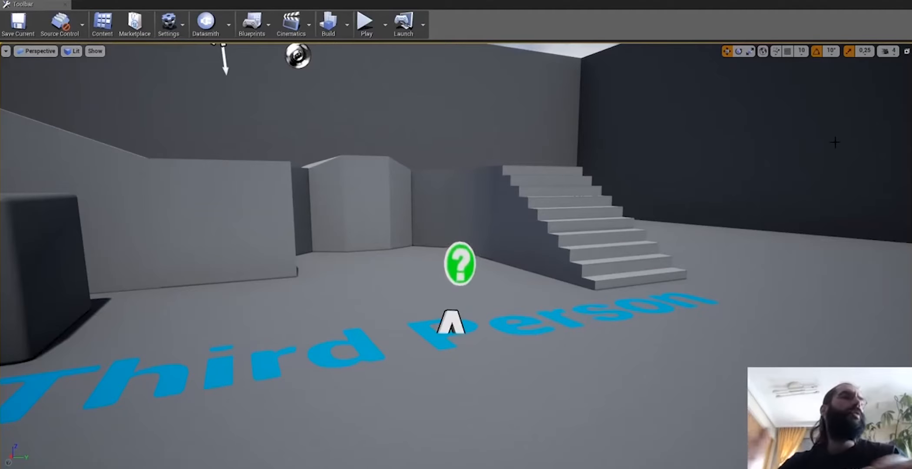
pyautogui.click(3, 1)
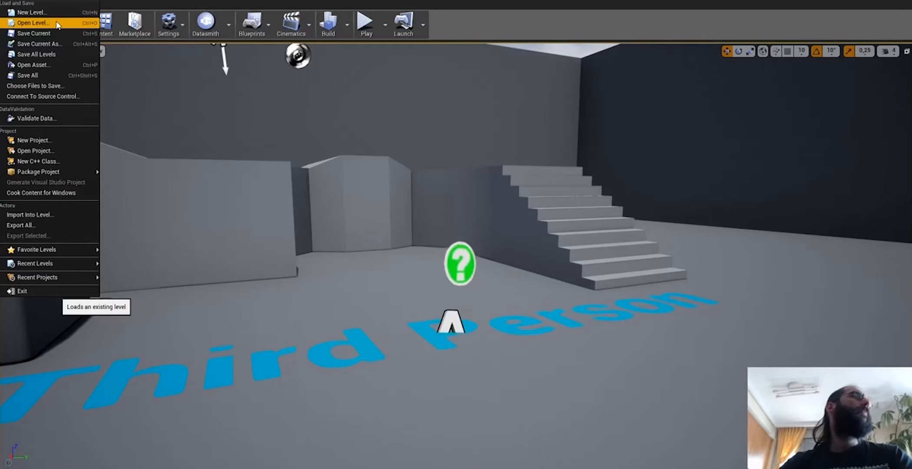
pyautogui.click(65, 10)
pyautogui.click(22, 5)
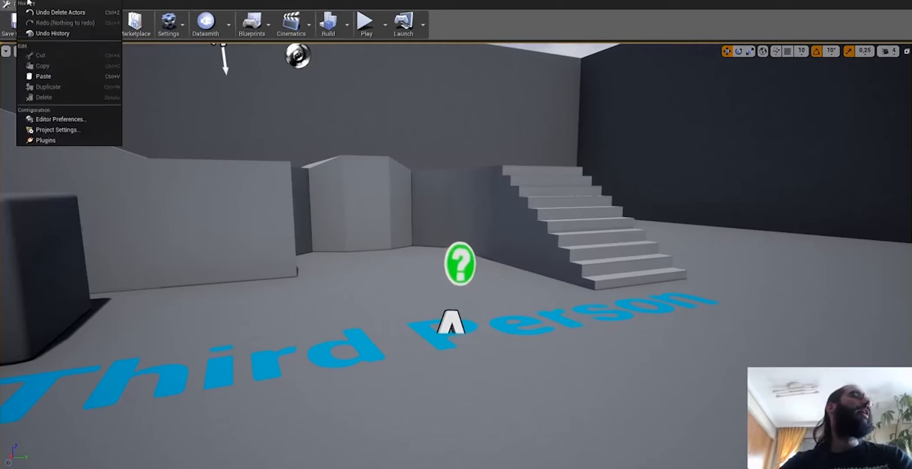
pyautogui.click(71, 129)
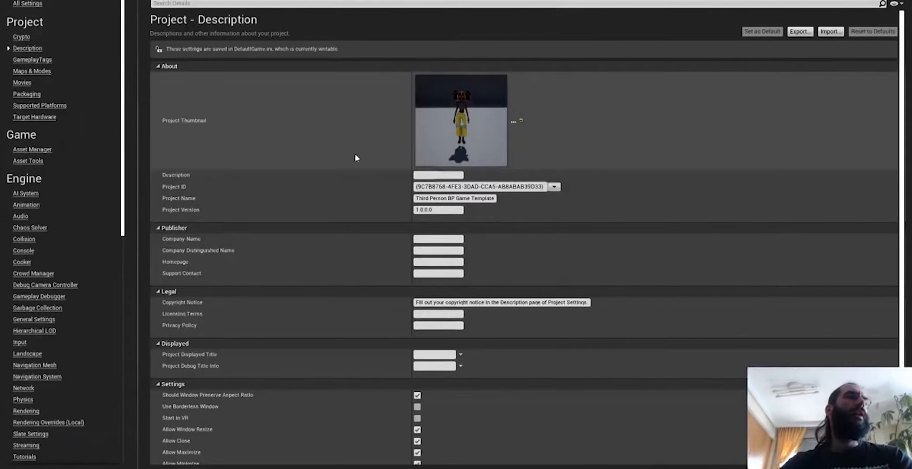
pyautogui.click(33, 72)
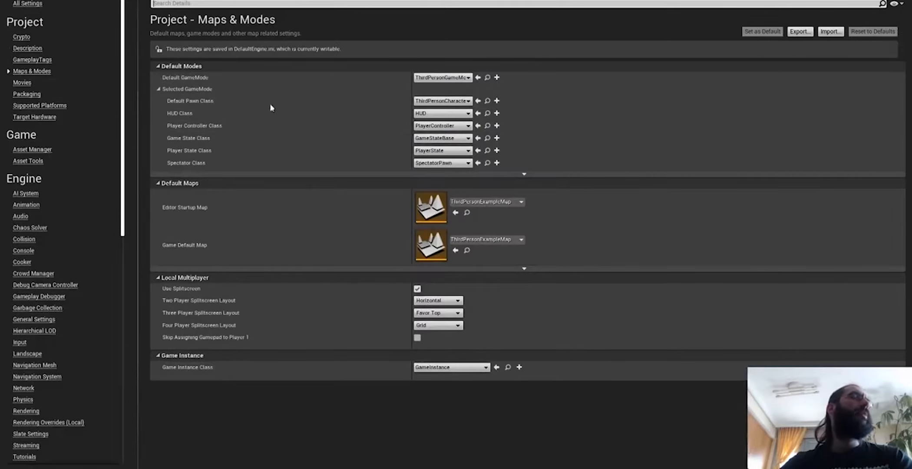
pyautogui.click(442, 101)
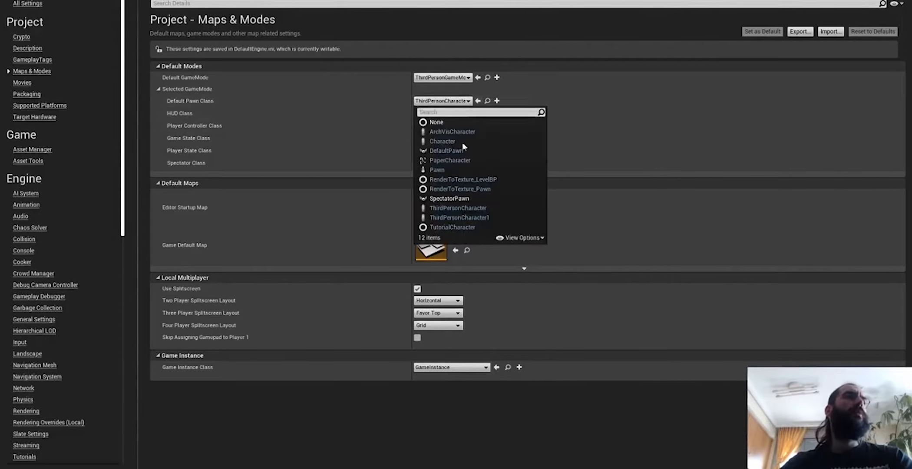
pyautogui.click(480, 211)
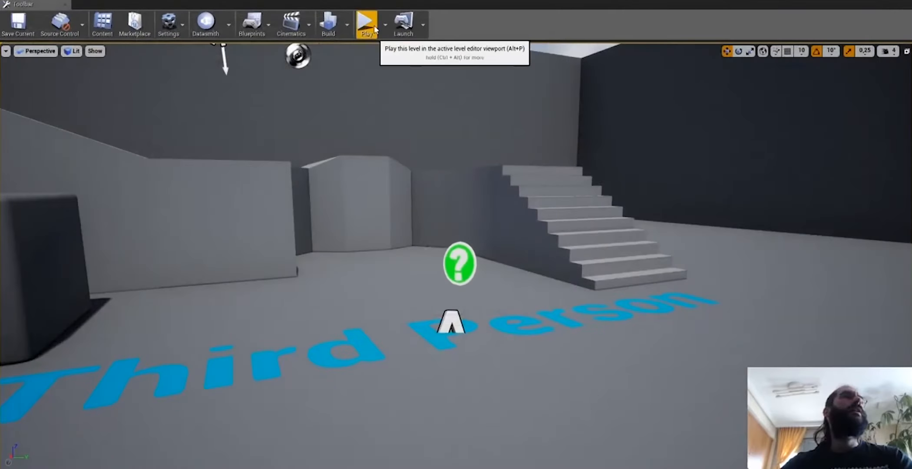
# Step: Play the level as michelle, running her sideways, forward and back near the Third Person floor lettering, and stop playing
pyautogui.click(367, 20)
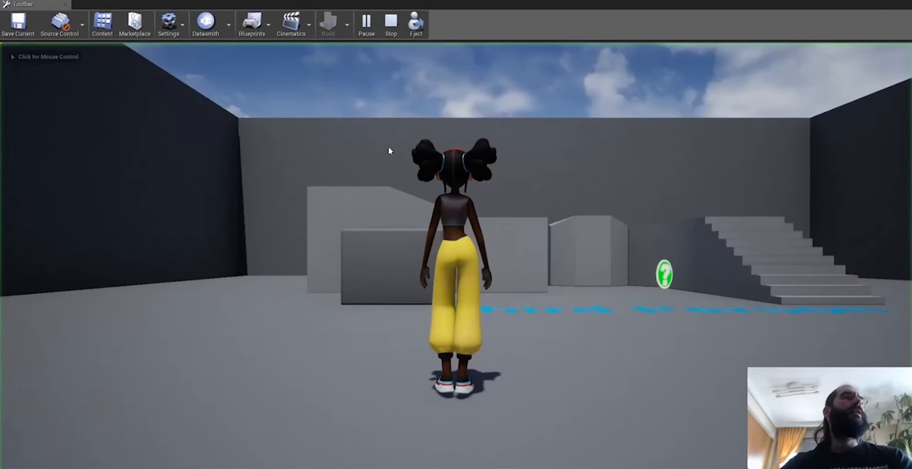
pyautogui.click(394, 141)
pyautogui.press('a')
pyautogui.press('d')
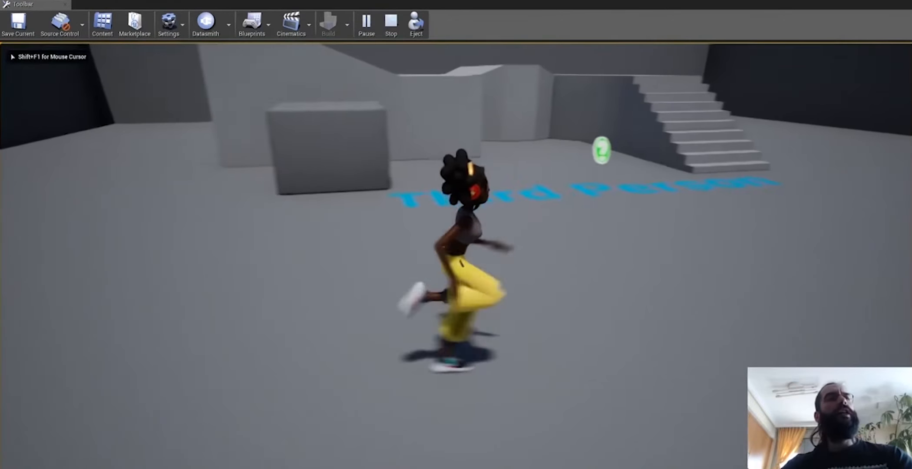
pyautogui.press('w')
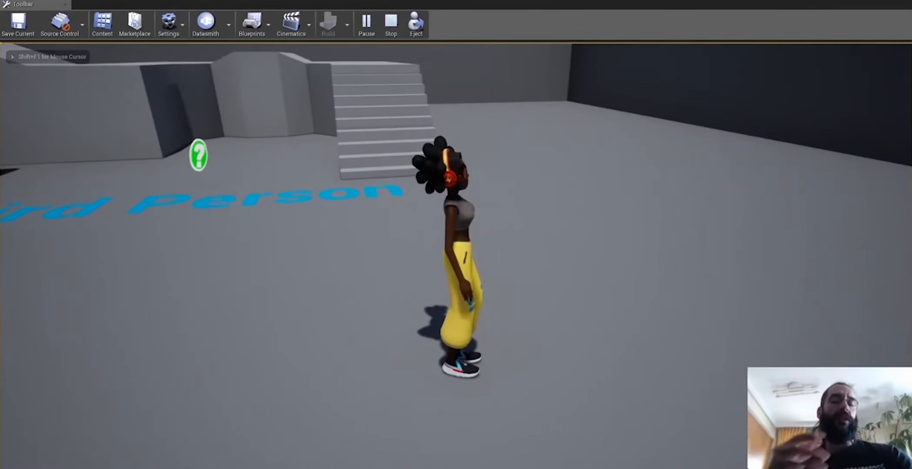
pyautogui.press('s')
pyautogui.press('a')
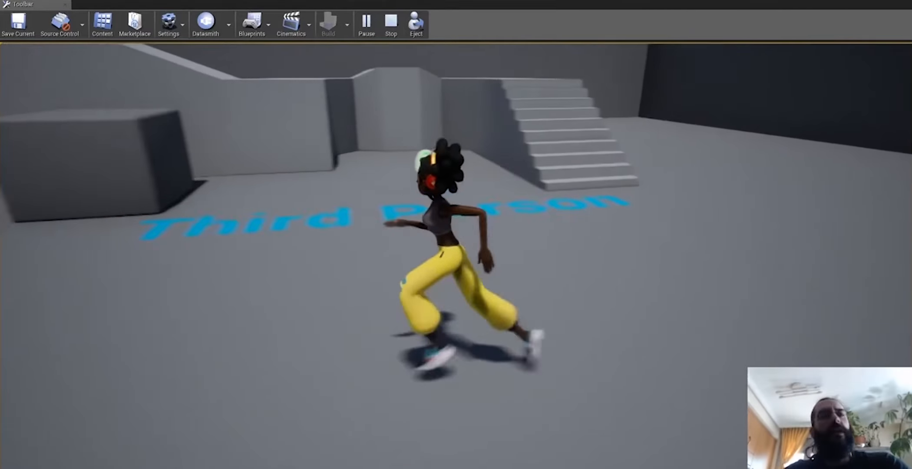
pyautogui.press('d')
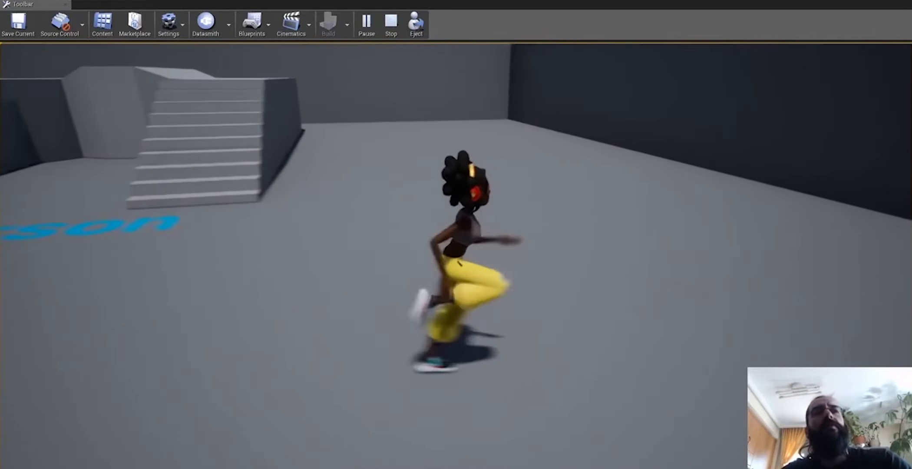
pyautogui.press('Escape')
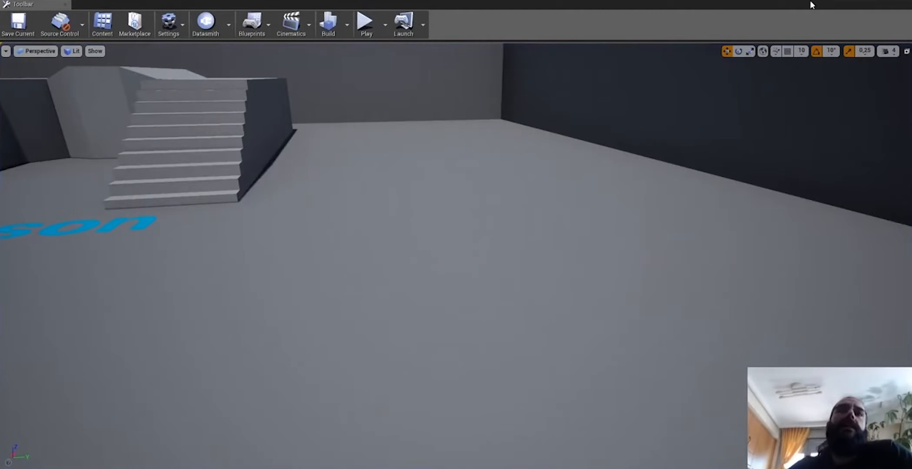
# Step: Open the ThirdPersonCharacter blueprint from the ThirdPersonBP/Blueprints folder
pyautogui.moveTo(911, 80); pyautogui.dragTo(716, 85)
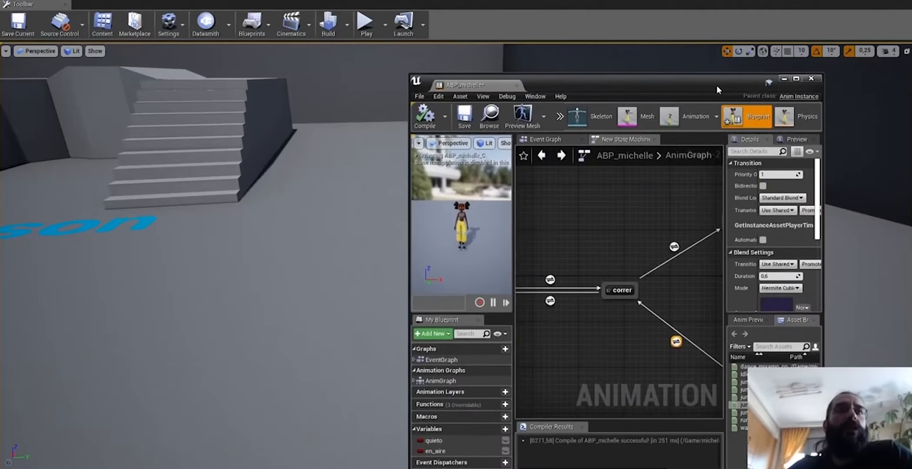
pyautogui.click(797, 79)
pyautogui.click(88, 18)
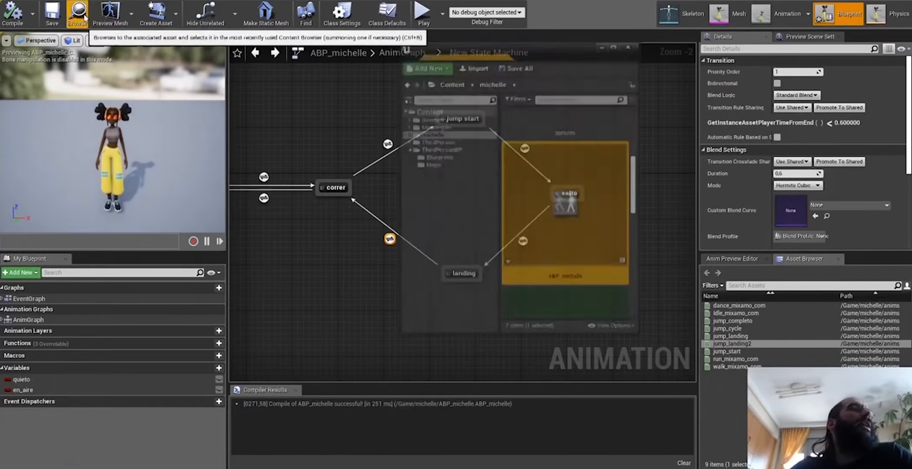
pyautogui.doubleClick(561, 52)
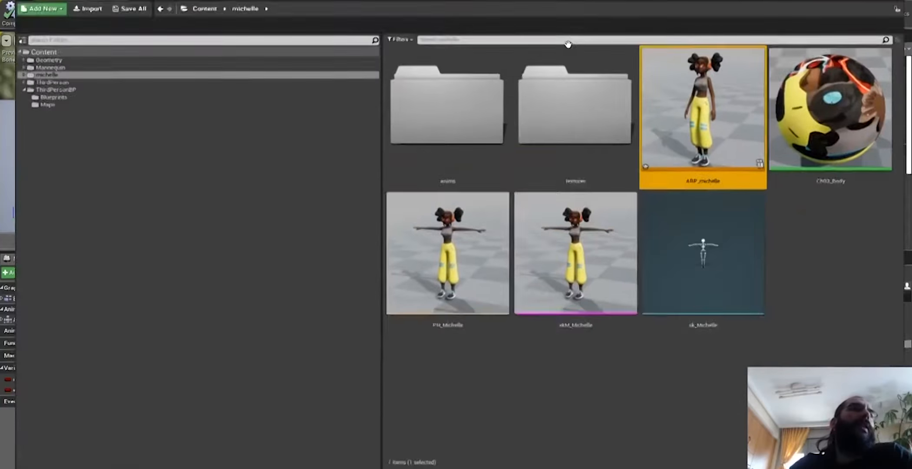
pyautogui.click(43, 73)
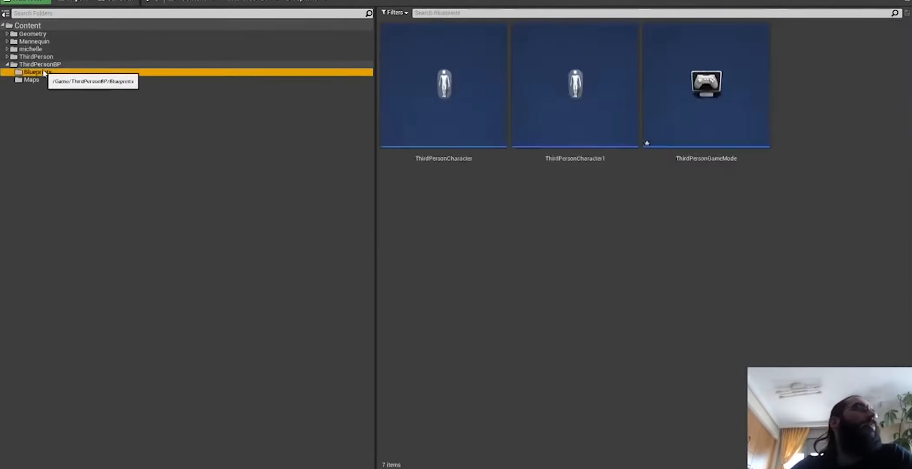
pyautogui.doubleClick(487, 133)
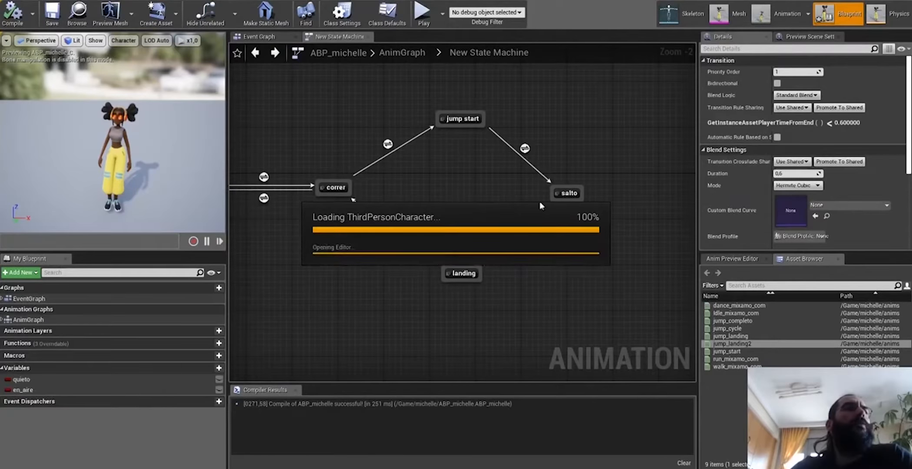
pyautogui.moveTo(251, 347); pyautogui.dragTo(601, 39)
# Step: Examine the gamepad, mouse and movement input groups in the Event Graph, including the MoveForward event and its Add Movement Input node
pyautogui.moveTo(606, 56); pyautogui.dragTo(590, 188, button='right')
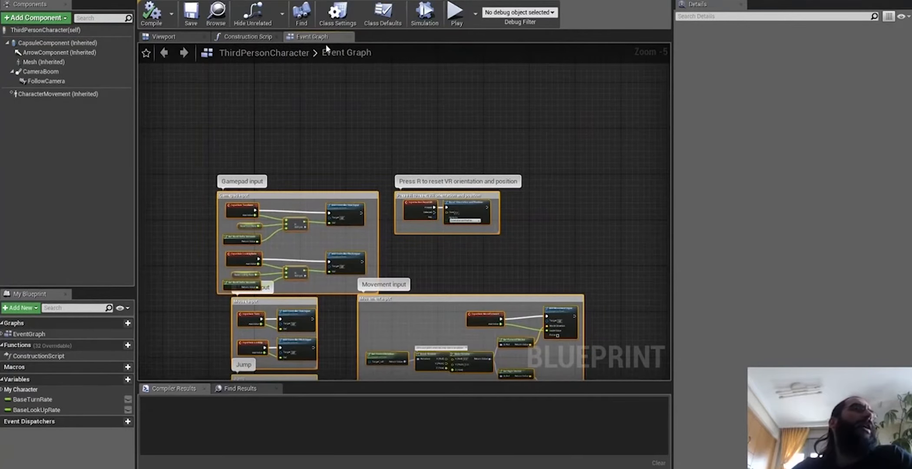
pyautogui.moveTo(382, 268); pyautogui.dragTo(413, 129, button='right')
pyautogui.scroll(4, 412, 132)
pyautogui.scroll(-4, 413, 133)
pyautogui.moveTo(297, 208); pyautogui.dragTo(351, 189, button='right')
pyautogui.scroll(4, 351, 189)
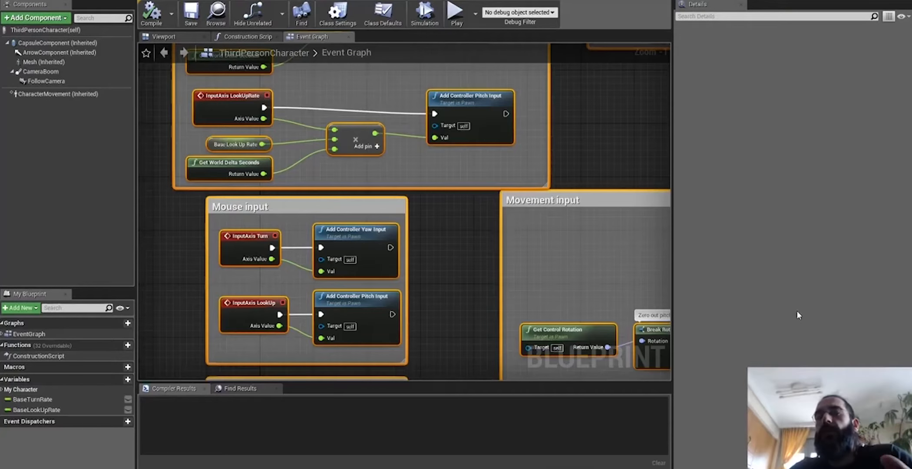
pyautogui.moveTo(323, 152); pyautogui.dragTo(494, 290, button='right')
pyautogui.moveTo(562, 177); pyautogui.dragTo(295, 115, button='right')
pyautogui.scroll(-3, 295, 115)
pyautogui.scroll(4, 613, 234)
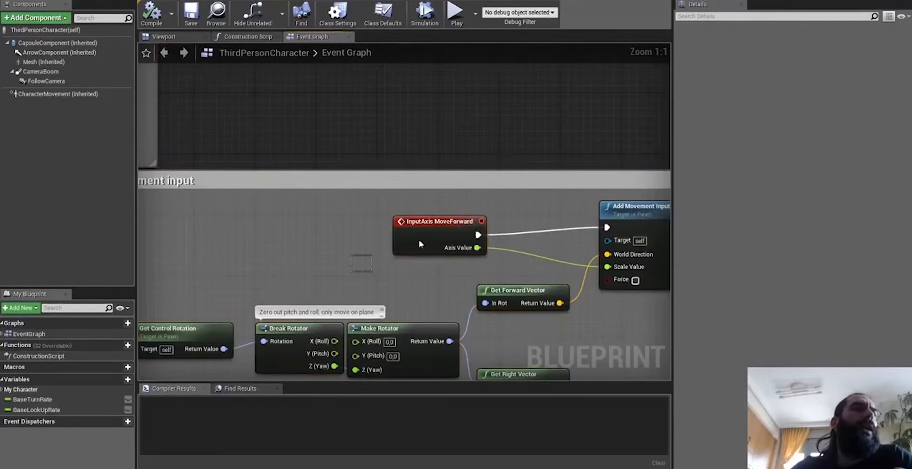
pyautogui.click(484, 219)
pyautogui.moveTo(554, 237); pyautogui.dragTo(529, 242, button='right')
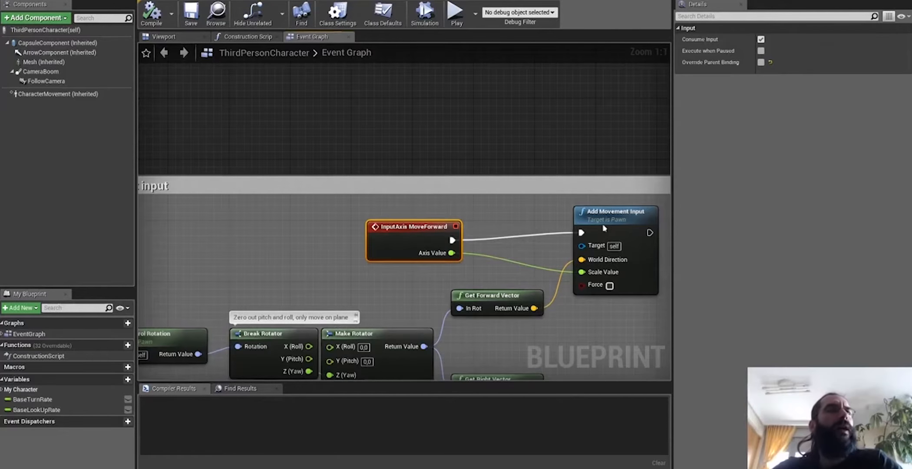
pyautogui.moveTo(607, 231); pyautogui.dragTo(572, 197, button='right')
pyautogui.click(584, 184)
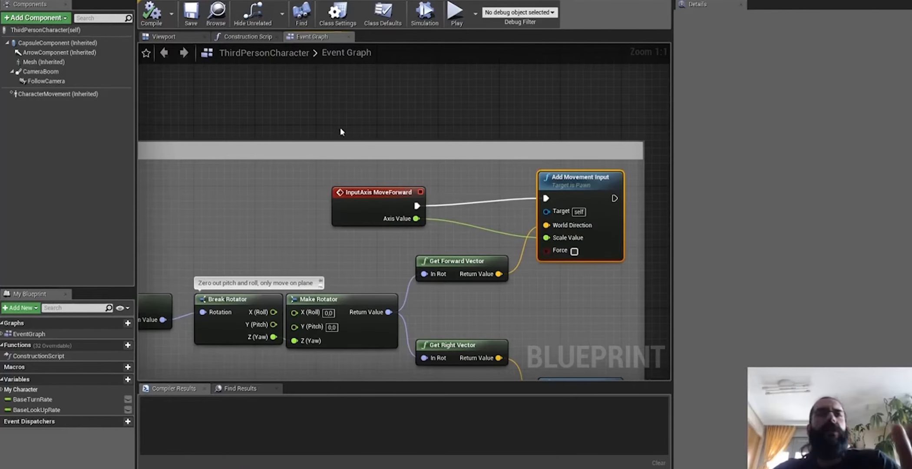
# Step: Add a Left Shift key event and a Character Movement reference in the empty space between the VR reset and Movement input groups
pyautogui.scroll(-2, 356, 137)
pyautogui.moveTo(308, 109); pyautogui.dragTo(376, 183, button='right')
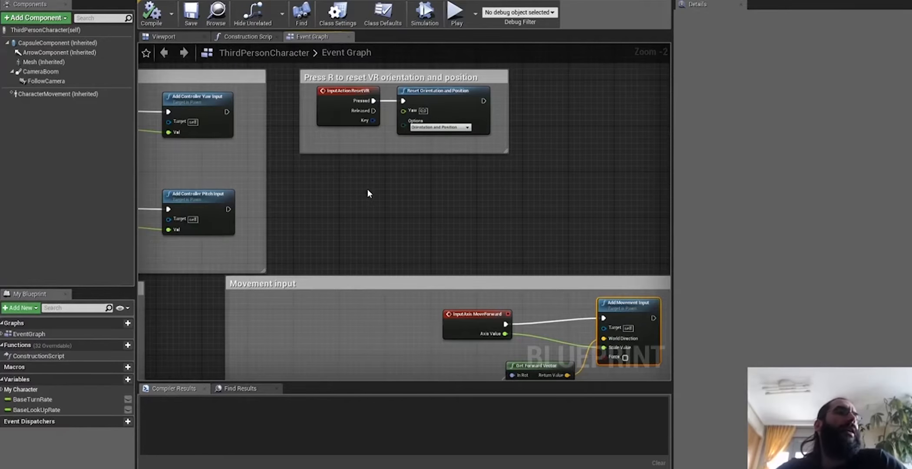
pyautogui.rightClick(367, 193)
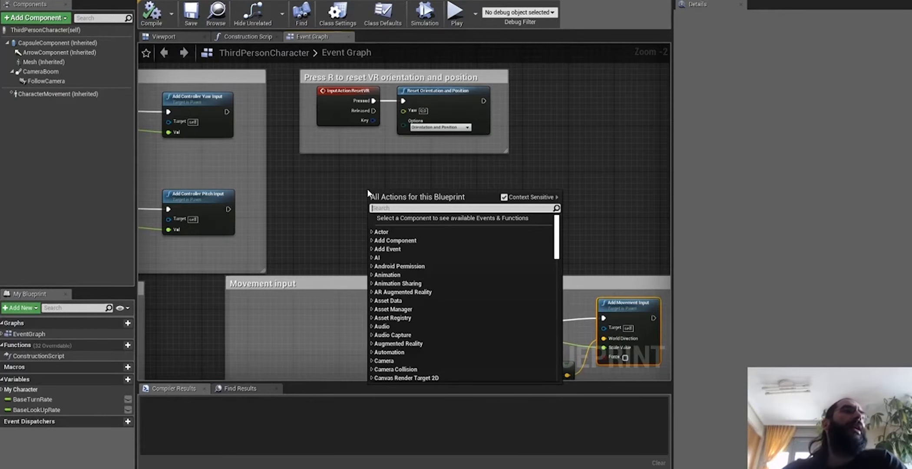
pyautogui.write('input')
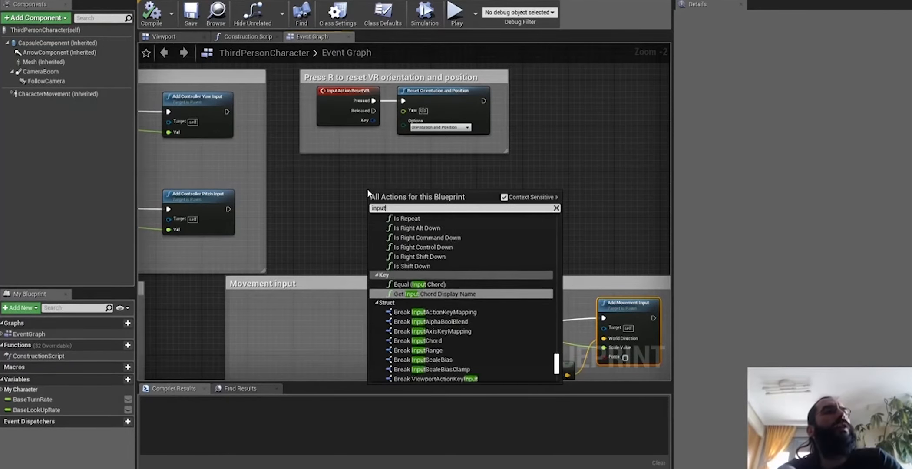
pyautogui.write(' key lef')
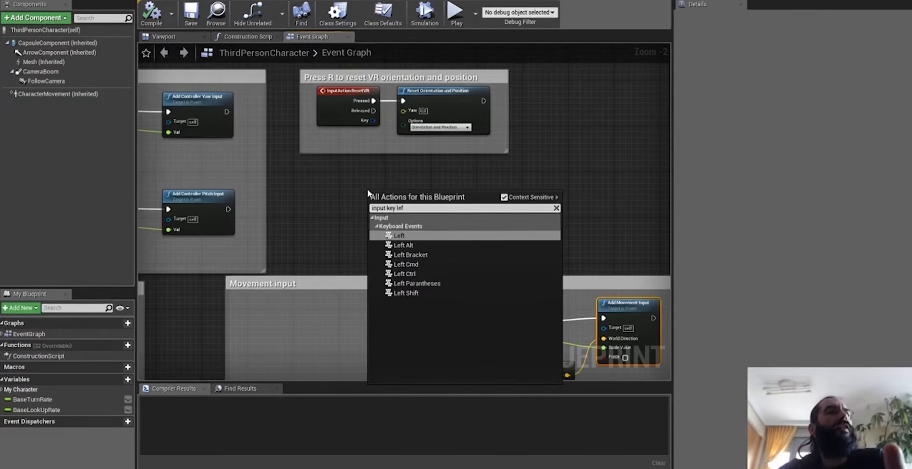
pyautogui.press('Down')
pyautogui.press('Down')
pyautogui.press('Down')
pyautogui.press('Down')
pyautogui.press('Down')
pyautogui.press('Down')
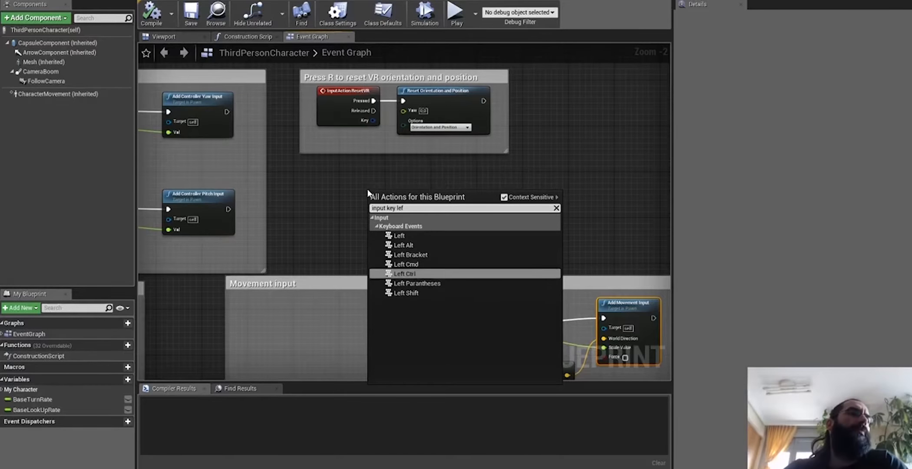
pyautogui.press('Return')
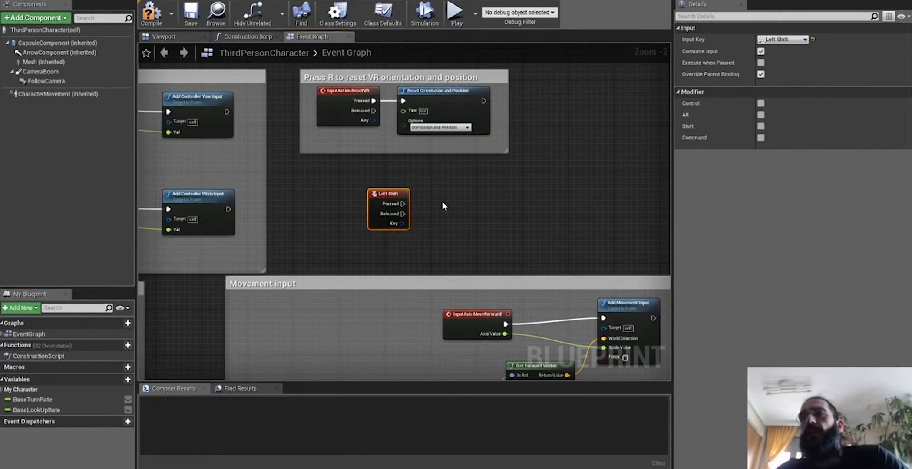
pyautogui.click(70, 94)
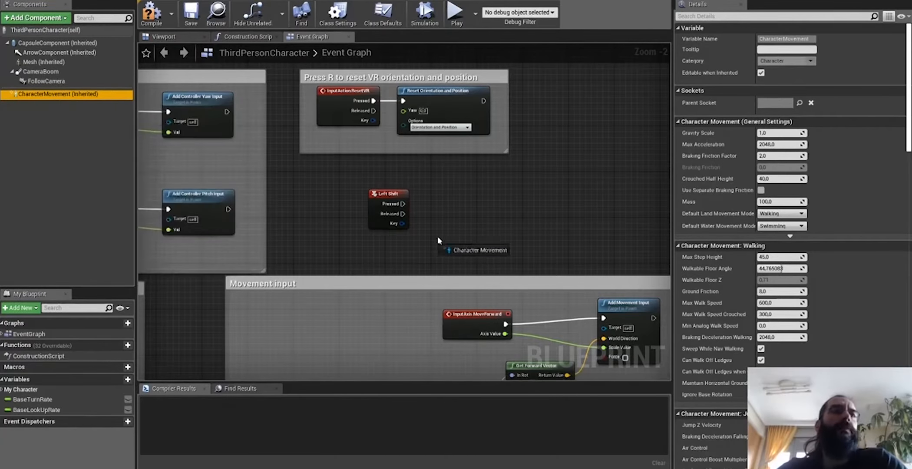
pyautogui.moveTo(423, 237); pyautogui.dragTo(465, 239)
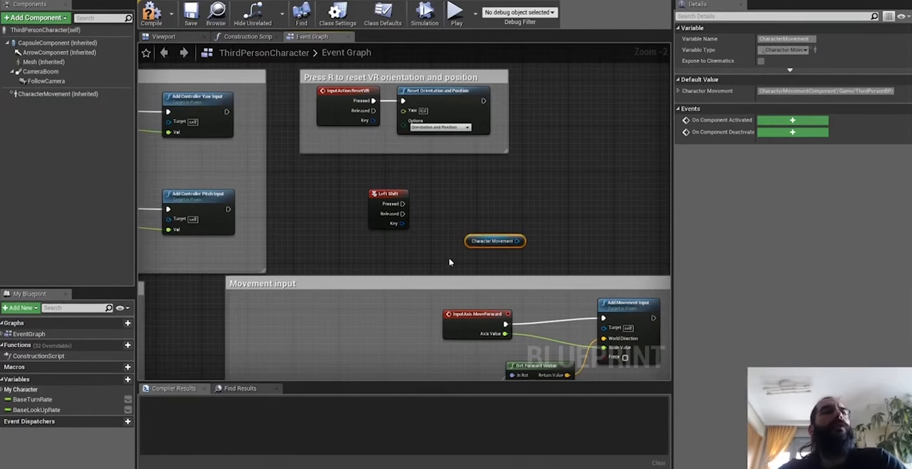
# Step: Set the CharacterMovement component's Max Walk Speed to 200
pyautogui.click(52, 93)
pyautogui.scroll(-10, 809, 204)
pyautogui.scroll(-8, 809, 203)
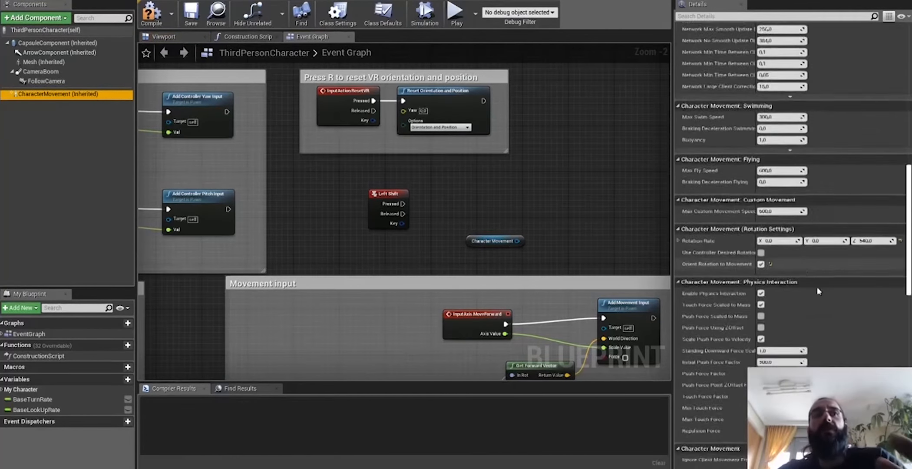
pyautogui.scroll(5, 769, 231)
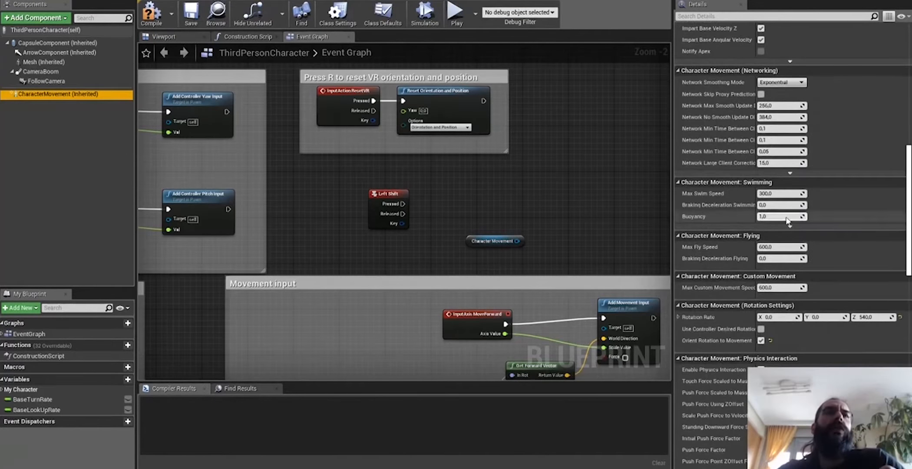
pyautogui.scroll(6, 838, 231)
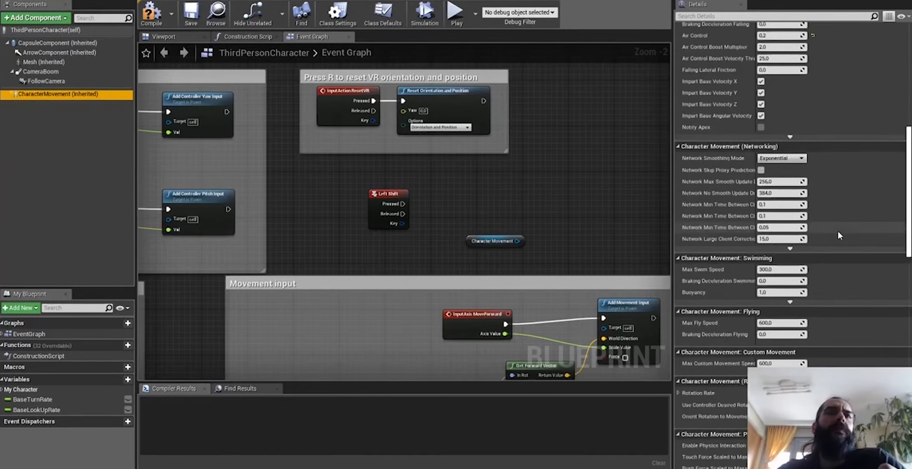
pyautogui.scroll(4, 844, 204)
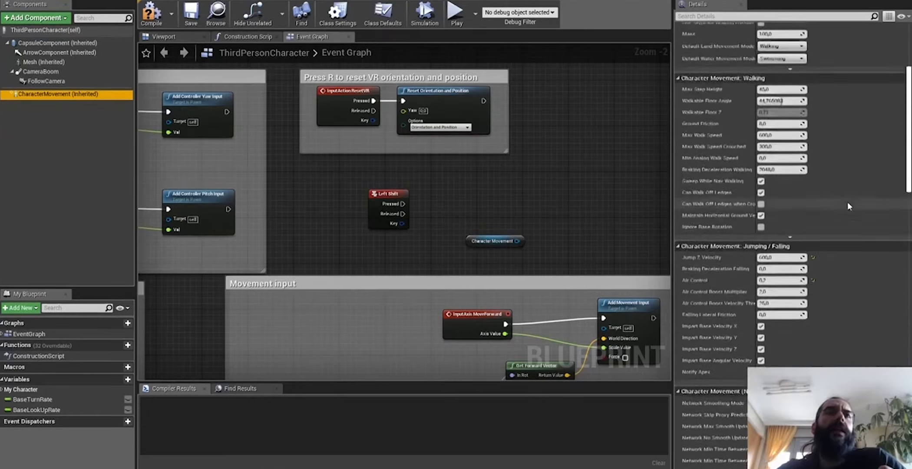
pyautogui.click(777, 165)
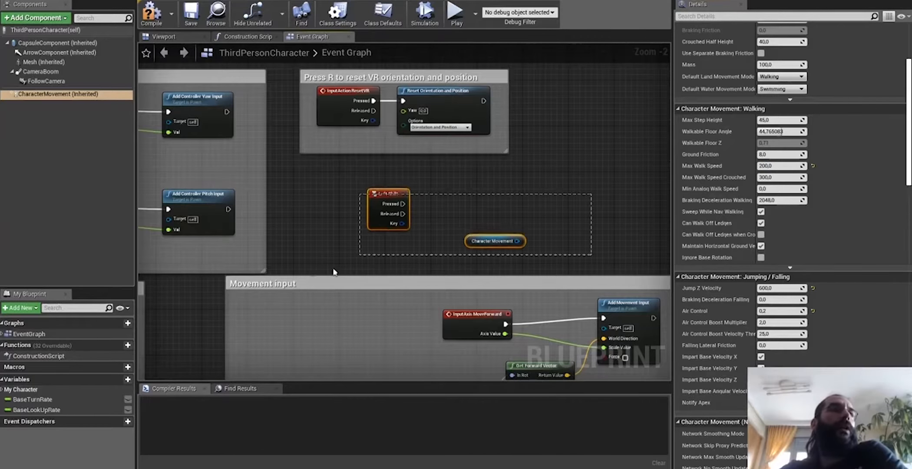
pyautogui.moveTo(310, 257); pyautogui.dragTo(310, 257)
# Step: Play the level as michelle to check her forward and sideways movement at the new walk speed, stop, and return to the ThirdPersonCharacter Event Graph
pyautogui.moveTo(586, 0); pyautogui.dragTo(911, 17)
pyautogui.click(873, 1)
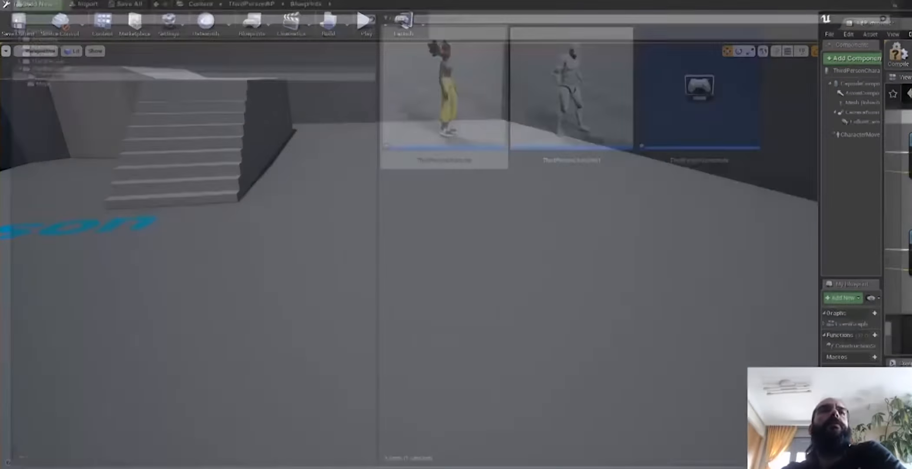
pyautogui.click(365, 36)
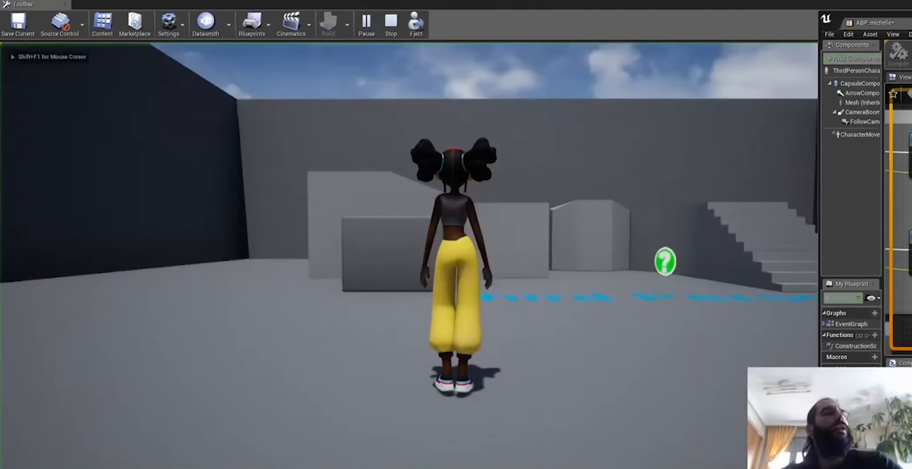
pyautogui.press('a')
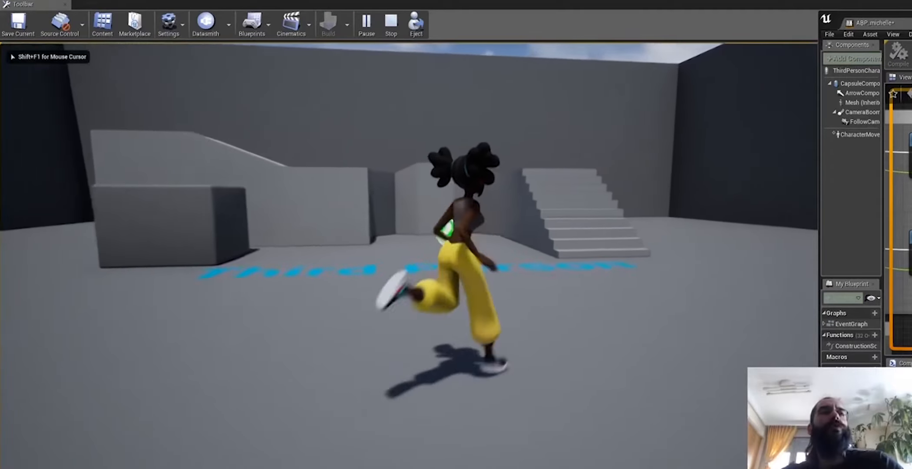
pyautogui.press('w')
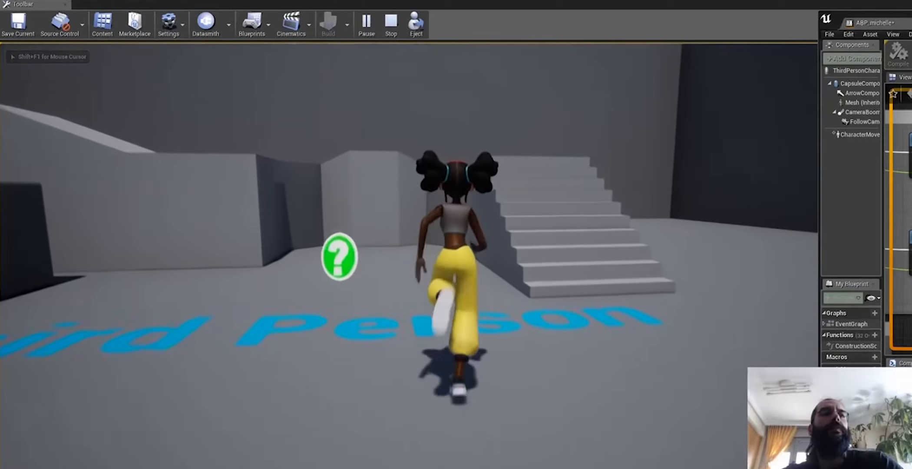
pyautogui.press('d')
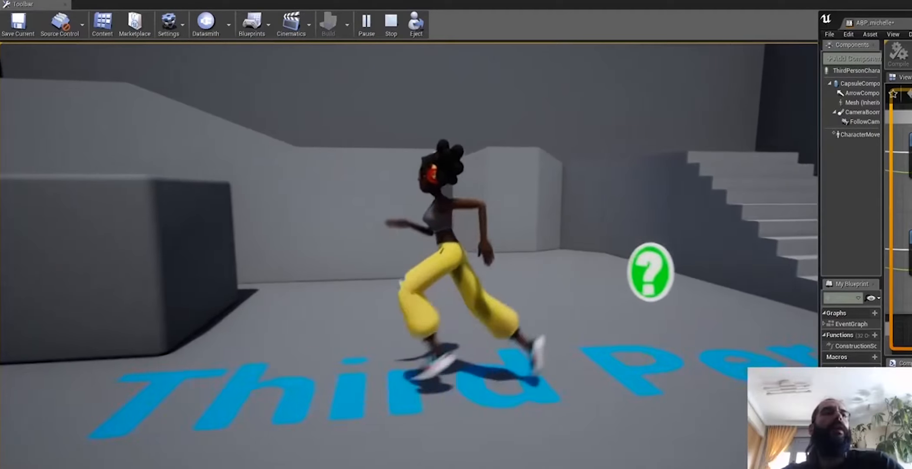
pyautogui.press('Escape')
pyautogui.moveTo(911, 23); pyautogui.dragTo(580, 95)
pyautogui.doubleClick(580, 94)
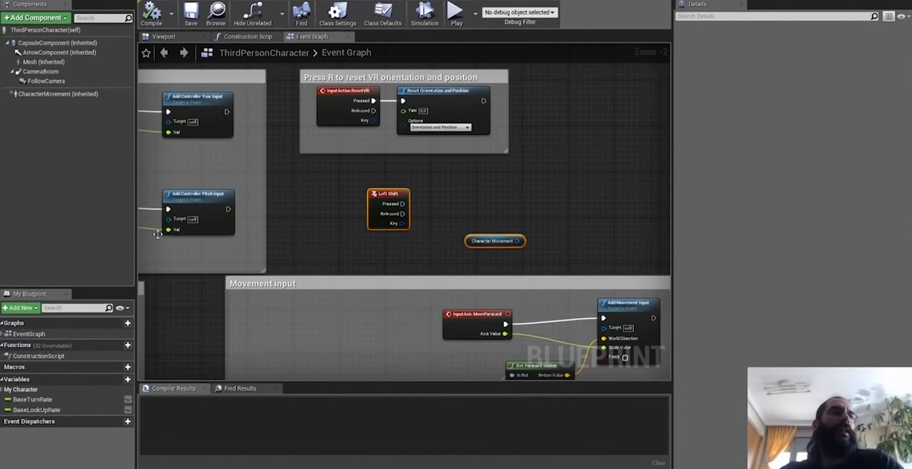
# Step: Set the CharacterMovement component's Max Walk Speed to 600
pyautogui.click(81, 95)
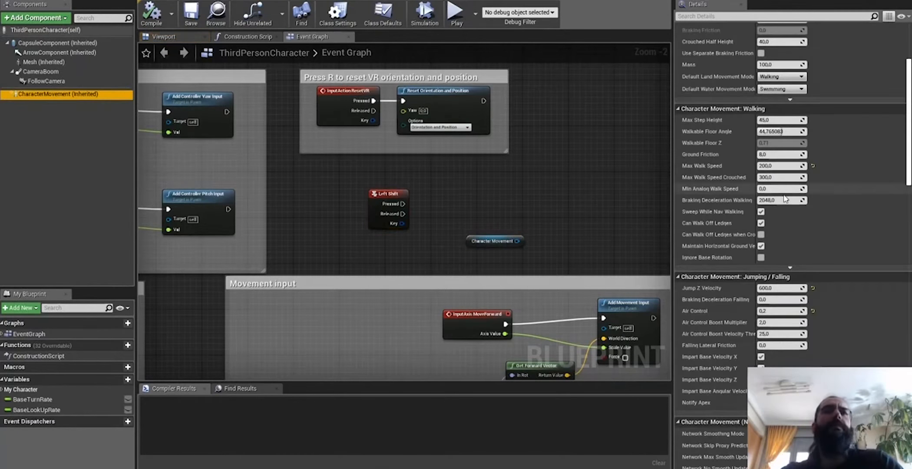
pyautogui.click(792, 167)
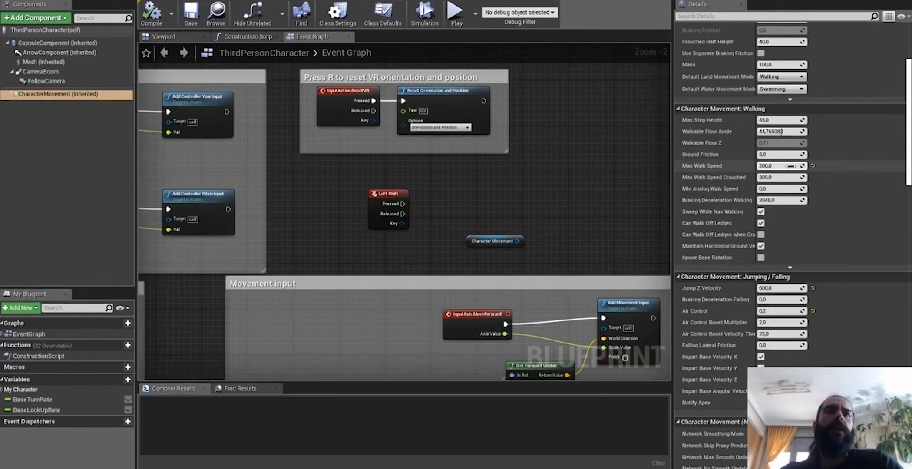
pyautogui.write('600')
pyautogui.press('Return')
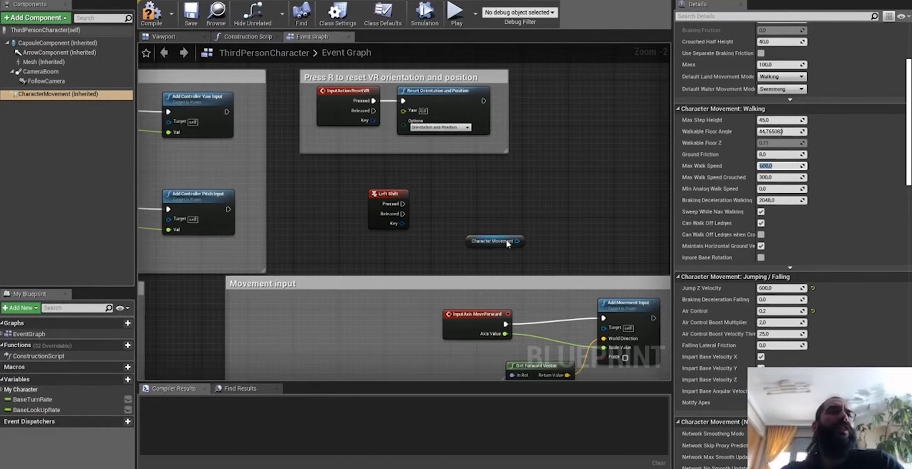
# Step: Add a Set Max Walk Speed node from the Character Movement reference and give it a value of 200
pyautogui.moveTo(517, 241); pyautogui.dragTo(552, 203)
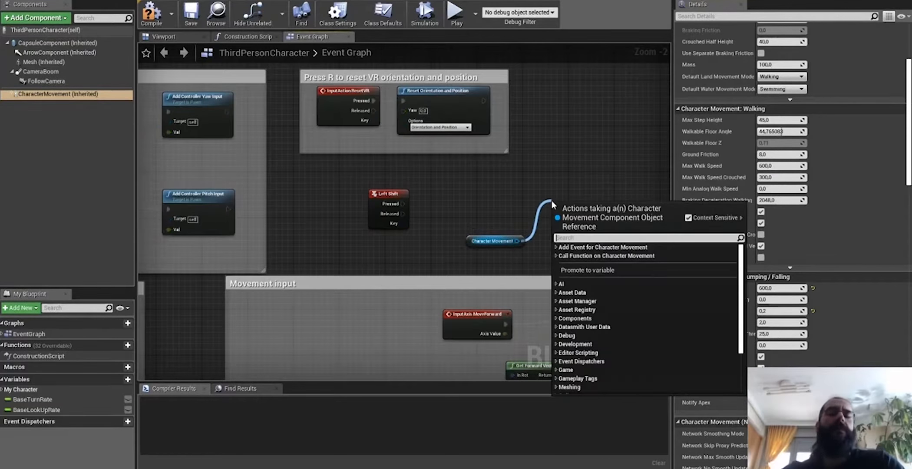
pyautogui.write('max walk')
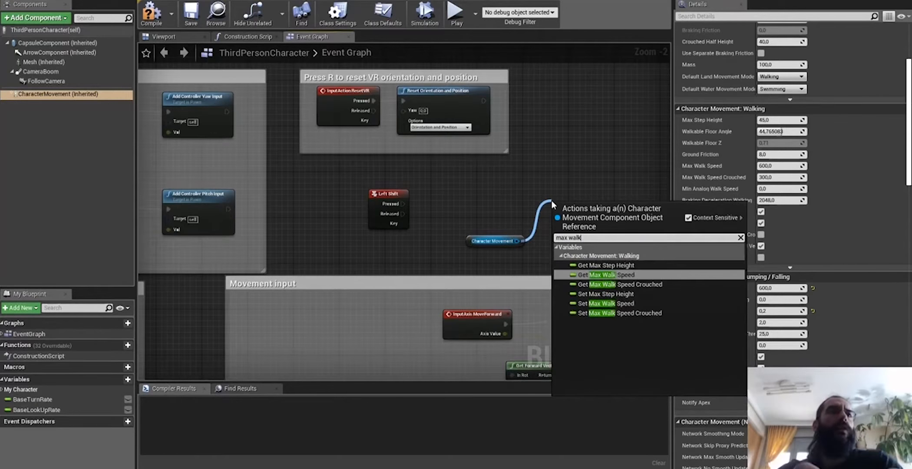
pyautogui.write(' spe')
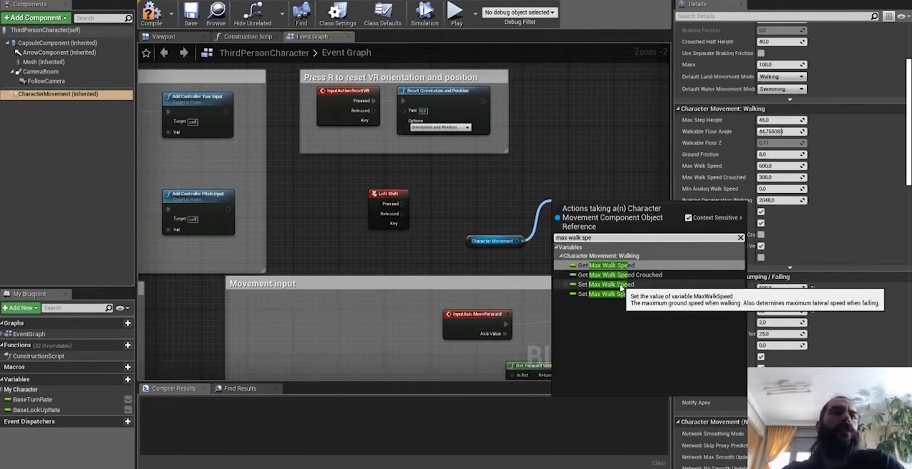
pyautogui.click(619, 285)
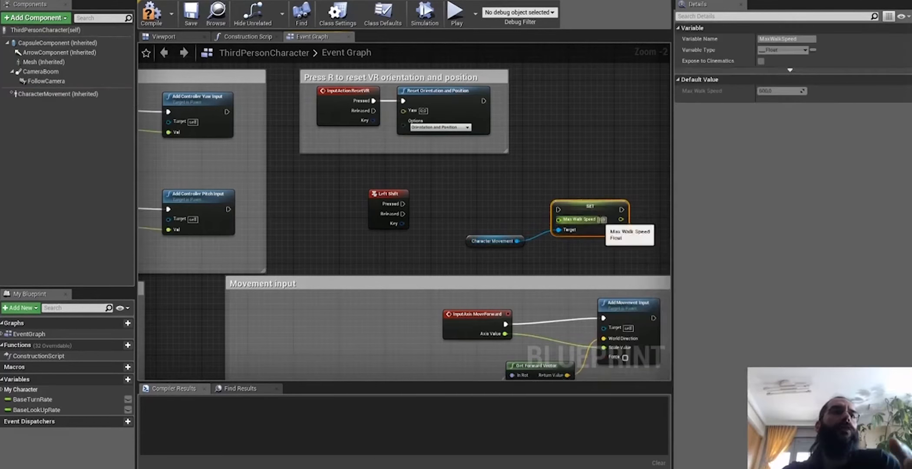
pyautogui.write('200')
# Step: Connect Left Shift's Pressed output to the SET node and line up the SET and Character Movement nodes beside the event
pyautogui.moveTo(403, 203); pyautogui.dragTo(581, 177)
pyautogui.moveTo(477, 238); pyautogui.dragTo(454, 216)
pyautogui.moveTo(568, 182); pyautogui.dragTo(556, 204)
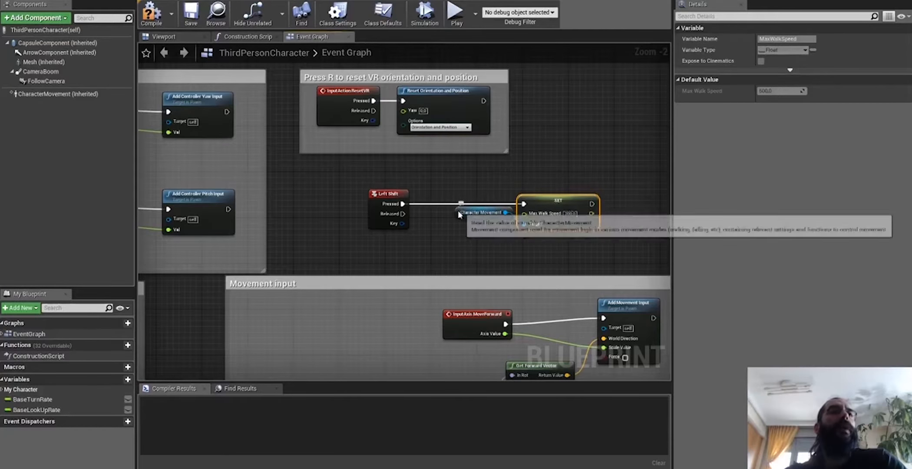
pyautogui.moveTo(465, 214); pyautogui.dragTo(454, 220)
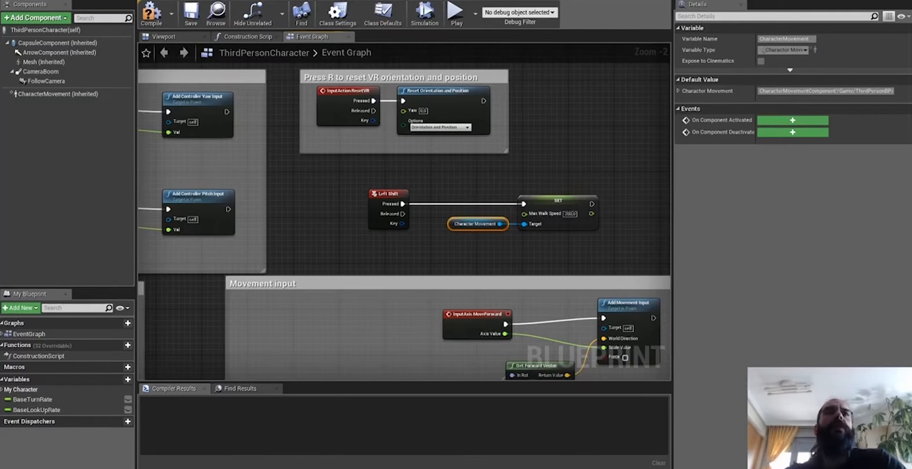
# Step: Play the level to test michelle's running and the Left Shift walk while moving forward, backward and sideways, and stop the session
pyautogui.click(852, 2)
pyautogui.click(363, 29)
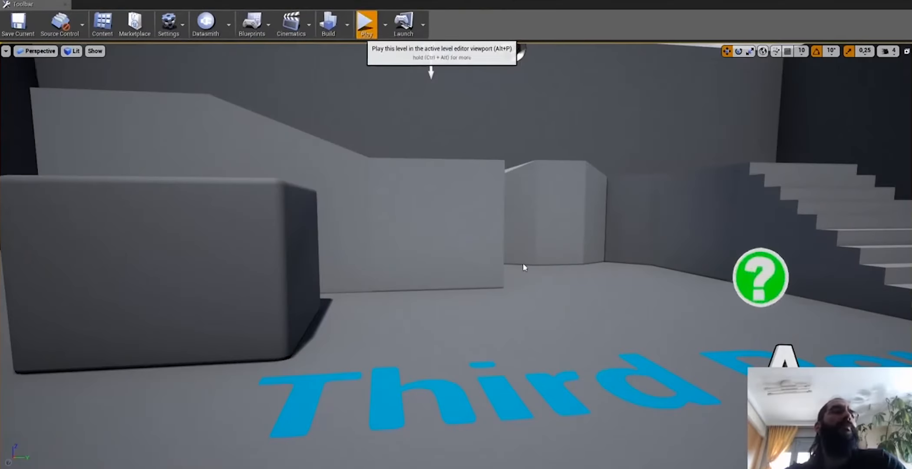
pyautogui.press('d')
pyautogui.press('w')
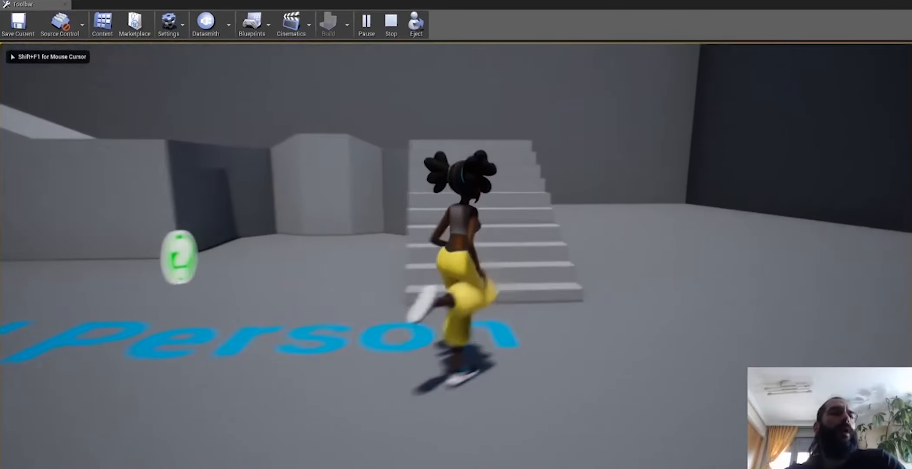
pyautogui.press('a')
pyautogui.press('d')
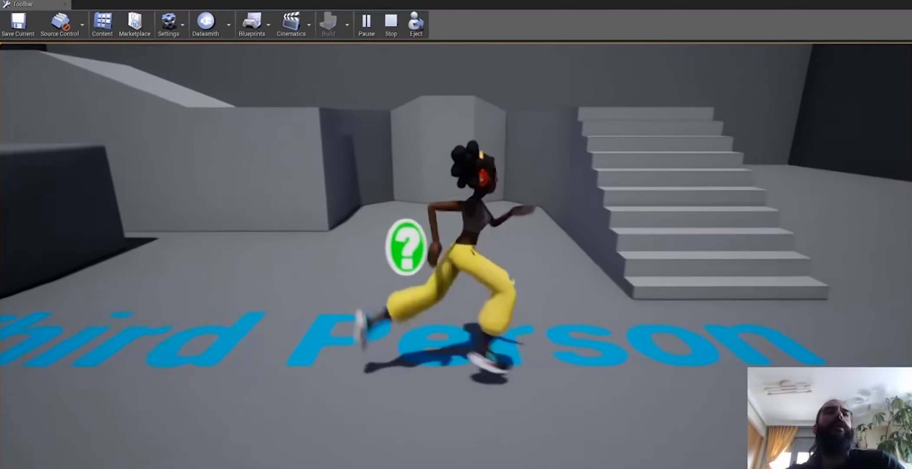
pyautogui.press('w')
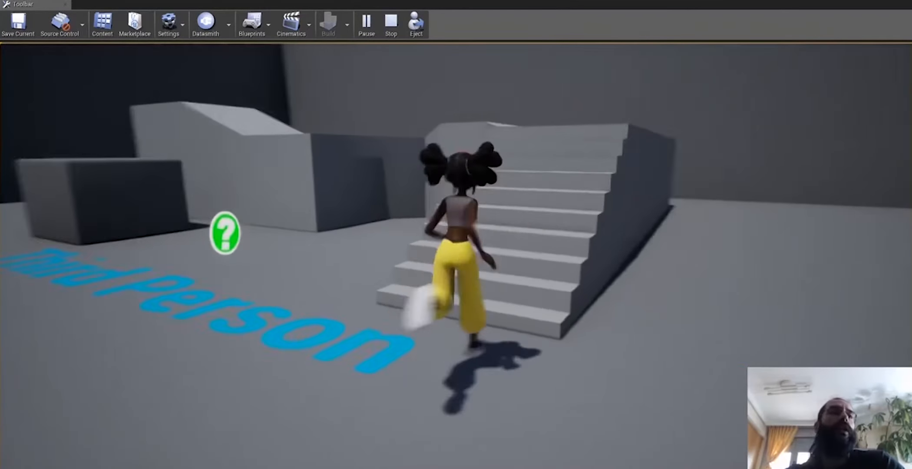
pyautogui.press('a')
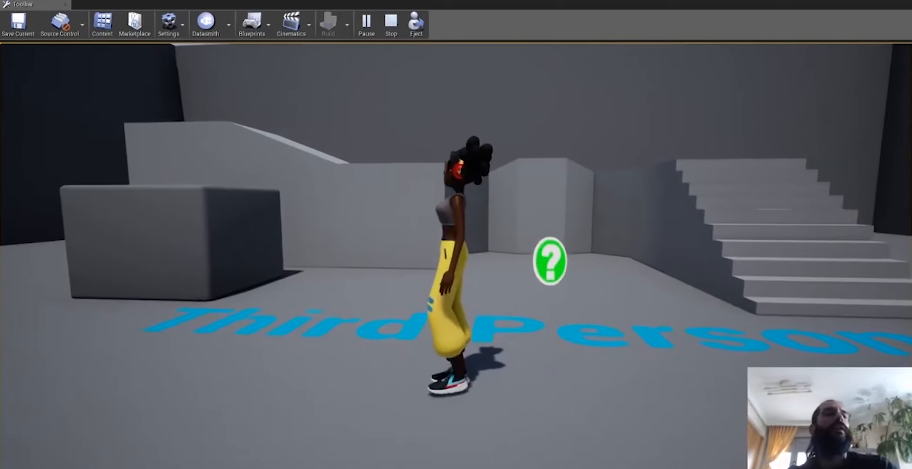
pyautogui.press('d')
pyautogui.press('w')
pyautogui.press('s')
pyautogui.press('d')
pyautogui.press('Escape')
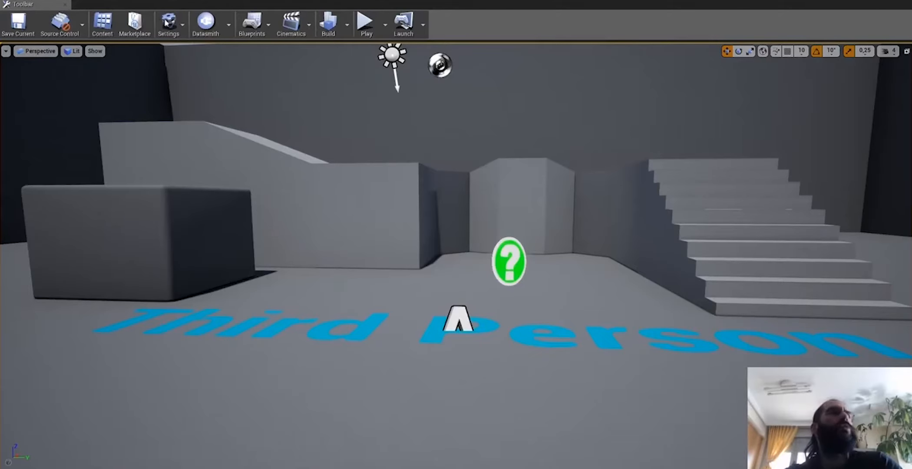
# Step: Reopen the ThirdPersonCharacter blueprint and move the SET and Character Movement nodes up to make room beneath them
pyautogui.click(102, 24)
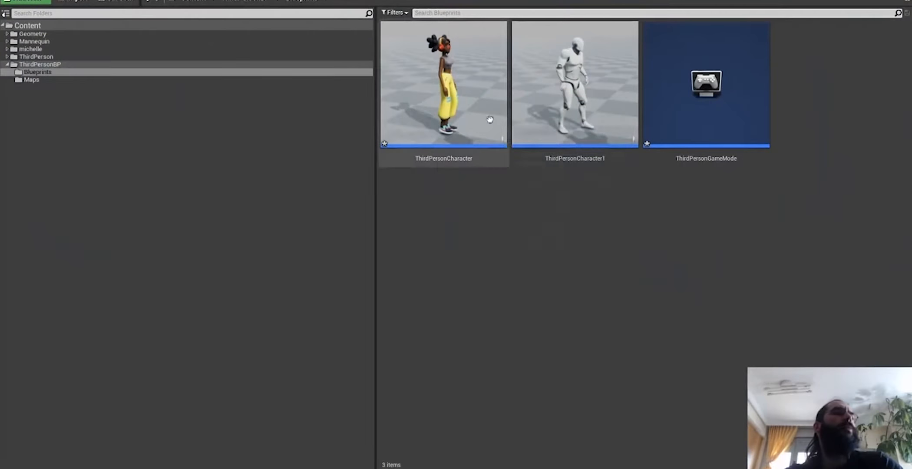
pyautogui.doubleClick(471, 118)
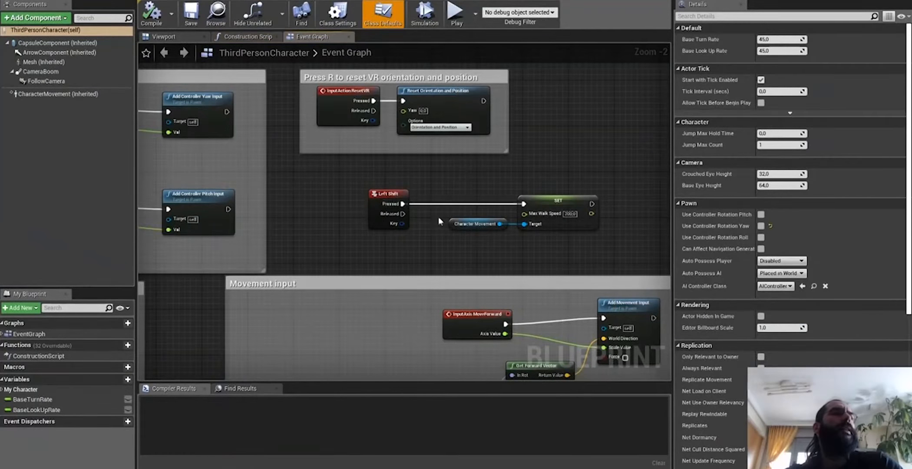
pyautogui.moveTo(495, 247); pyautogui.dragTo(554, 189)
pyautogui.click(385, 218)
pyautogui.moveTo(400, 213); pyautogui.dragTo(403, 218)
pyautogui.moveTo(490, 230); pyautogui.dragTo(480, 227)
# Step: Duplicate the Set Max Walk Speed node and place the copy directly beneath the original
pyautogui.moveTo(565, 161); pyautogui.dragTo(543, 230)
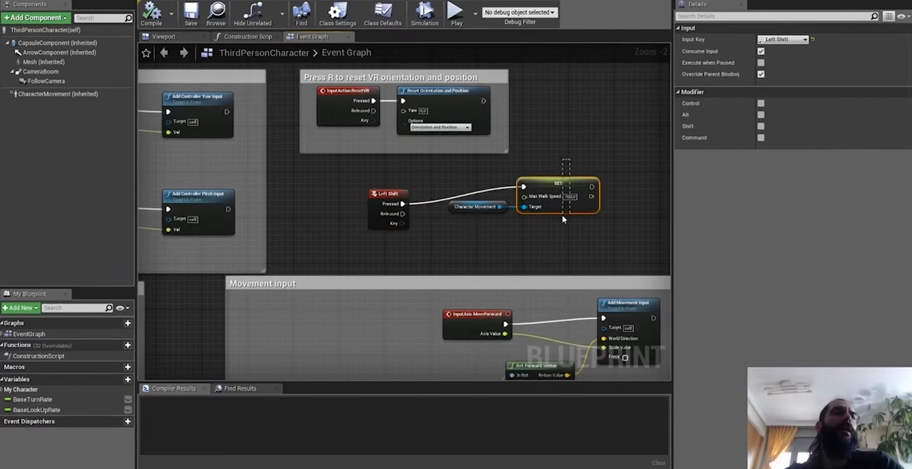
pyautogui.hotkey('ctrl', 'c')
pyautogui.hotkey('ctrl', 'v')
pyautogui.click(532, 224)
pyautogui.scroll(1, 582, 225)
pyautogui.scroll(1, 582, 226)
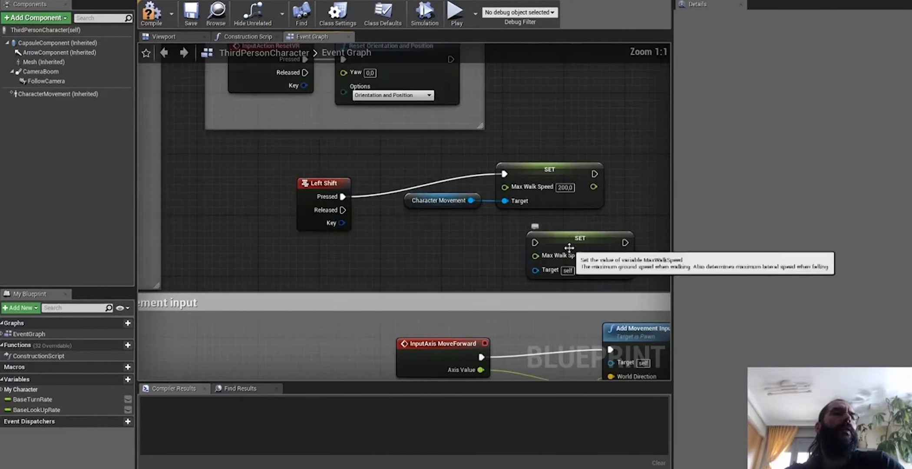
pyautogui.click(527, 240)
# Step: Wire the copied SET node to Character Movement and Left Shift's Released output, with its Max Walk Speed at 600
pyautogui.moveTo(471, 200); pyautogui.dragTo(505, 255)
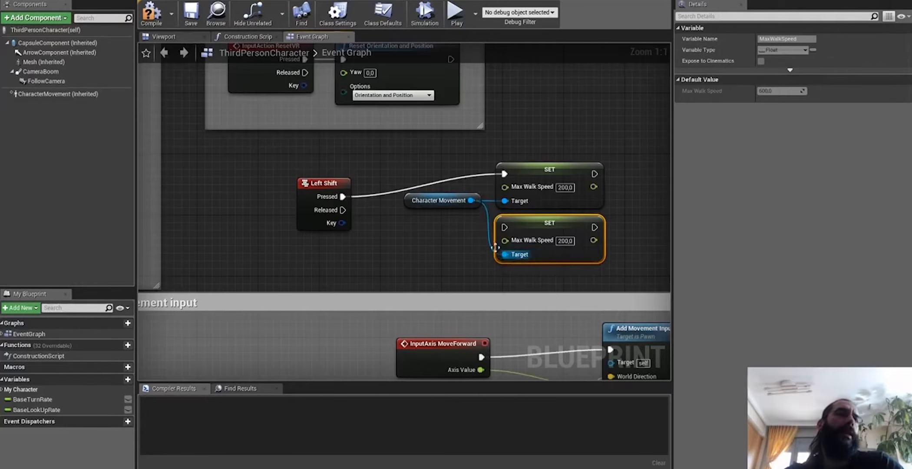
pyautogui.moveTo(407, 203); pyautogui.dragTo(400, 217)
pyautogui.moveTo(504, 227); pyautogui.dragTo(343, 210)
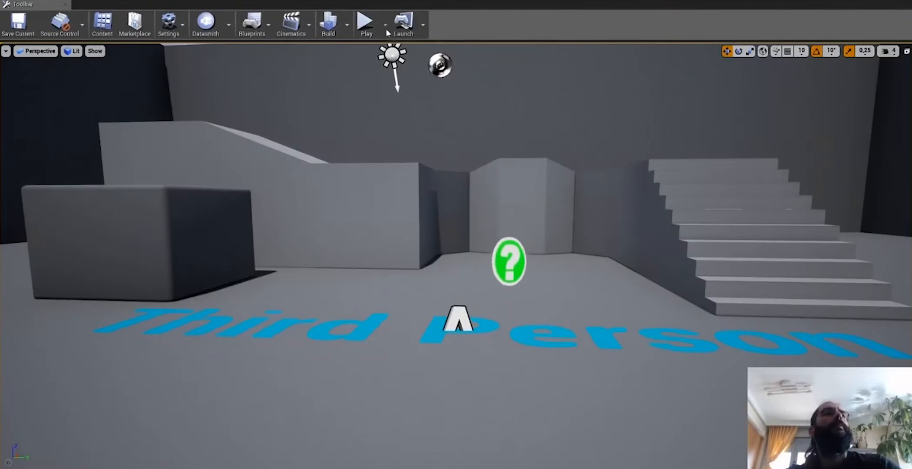
# Step: Play the level to check that michelle switches between running and walking with Left Shift, and stop the session
pyautogui.click(366, 24)
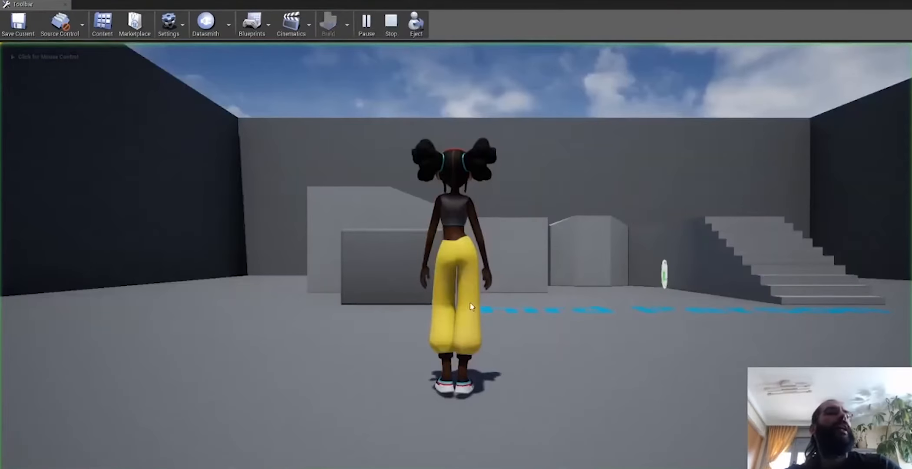
pyautogui.press('w')
pyautogui.press('d')
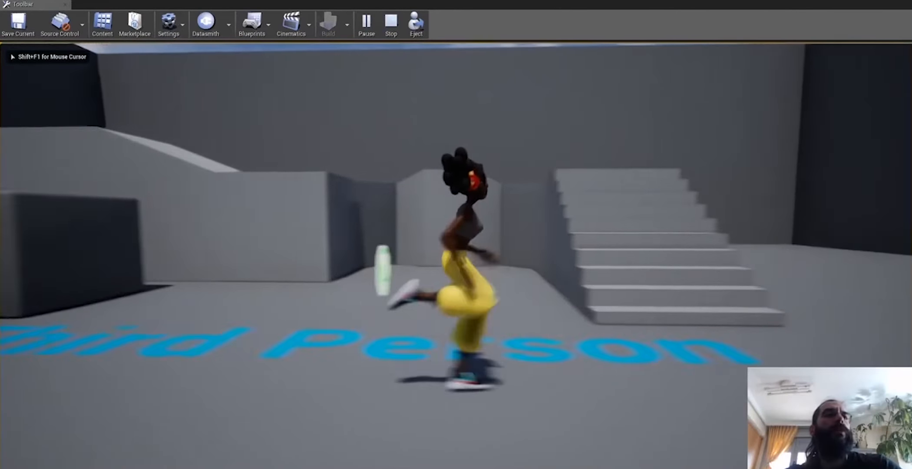
pyautogui.press('a')
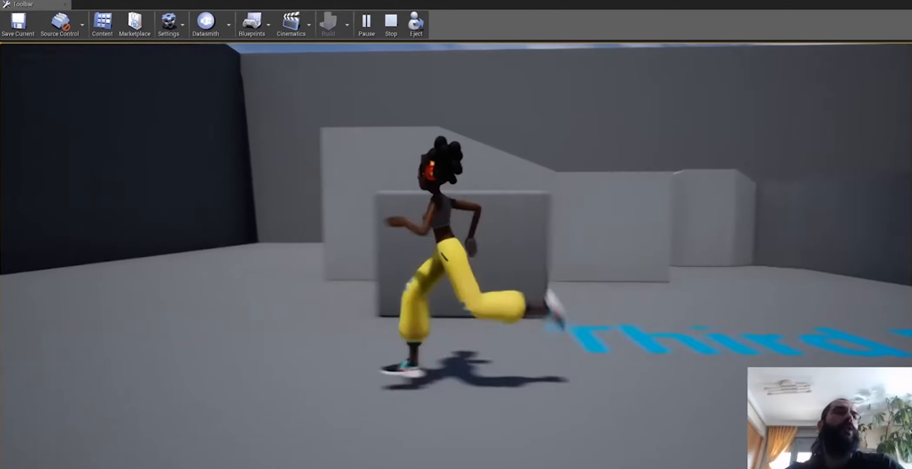
pyautogui.press('d')
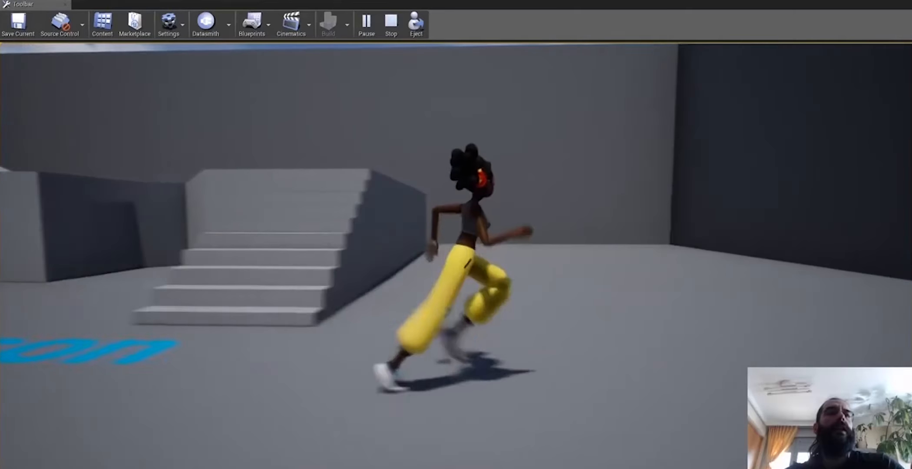
pyautogui.press('a')
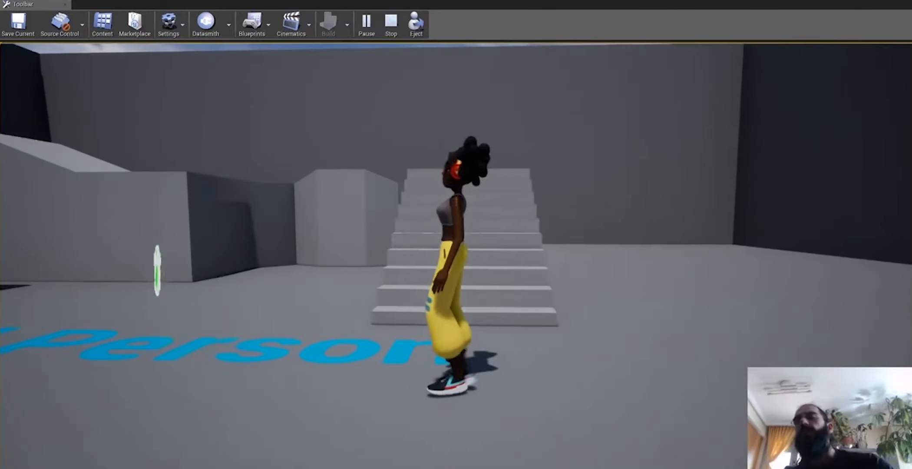
pyautogui.press('Escape')
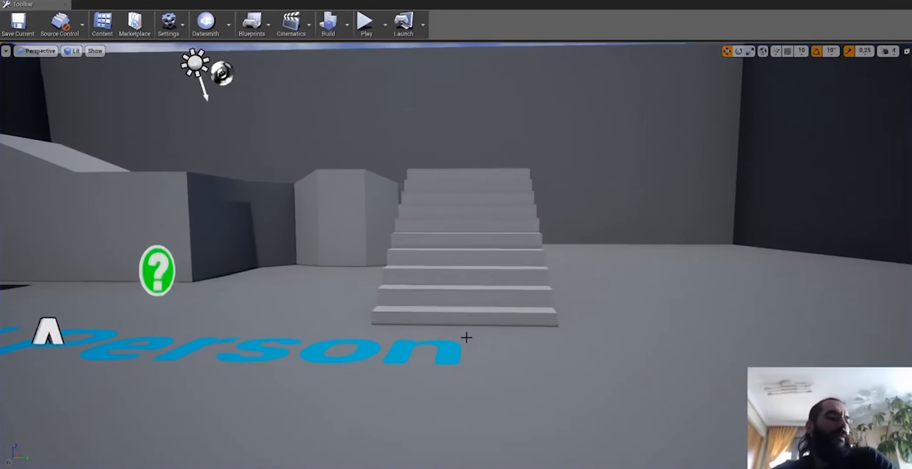
# Step: Return to the ThirdPersonCharacter Event Graph and examine the MoveForward and MoveRight nodes in the Movement input group
pyautogui.moveTo(373, 2); pyautogui.dragTo(435, 71)
pyautogui.doubleClick(433, 68)
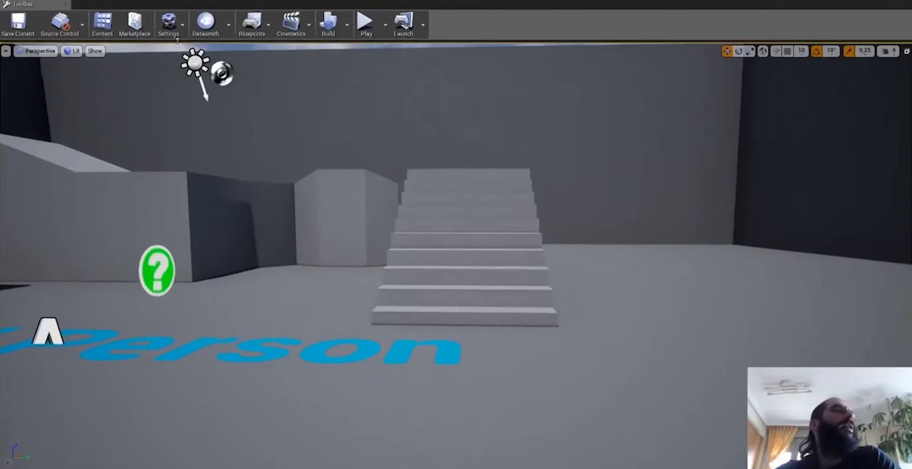
pyautogui.click(234, 30)
pyautogui.doubleClick(499, 83)
pyautogui.scroll(-2, 424, 267)
pyautogui.moveTo(419, 272); pyautogui.dragTo(519, 124, button='right')
pyautogui.scroll(2, 512, 144)
pyautogui.moveTo(532, 190); pyautogui.dragTo(421, 172, button='right')
pyautogui.click(423, 174)
pyautogui.moveTo(340, 251); pyautogui.dragTo(270, 186, button='right')
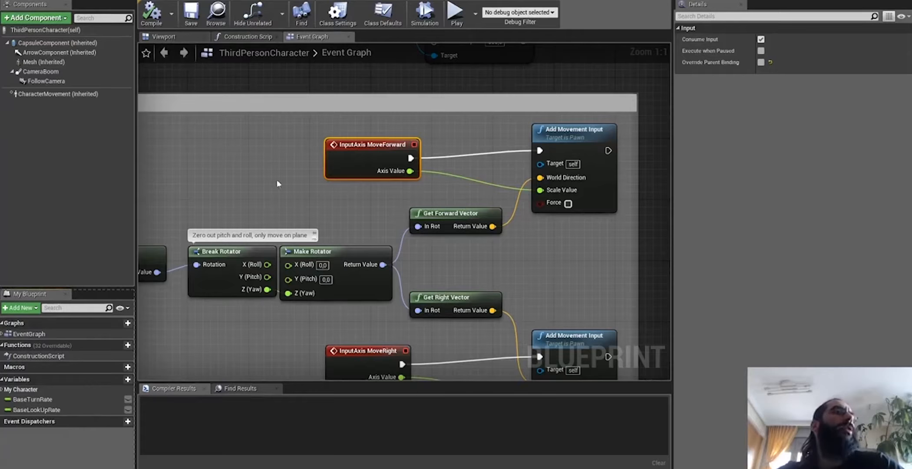
pyautogui.scroll(-5, 459, 125)
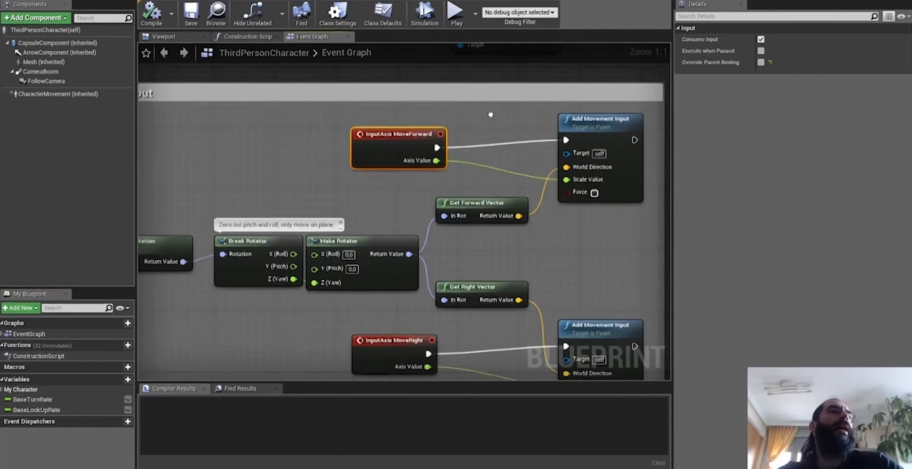
pyautogui.scroll(5, 350, 204)
# Step: Review the Left Shift event's Pressed and Released connections to the two Max Walk Speed SET nodes
pyautogui.moveTo(319, 137); pyautogui.dragTo(606, 220)
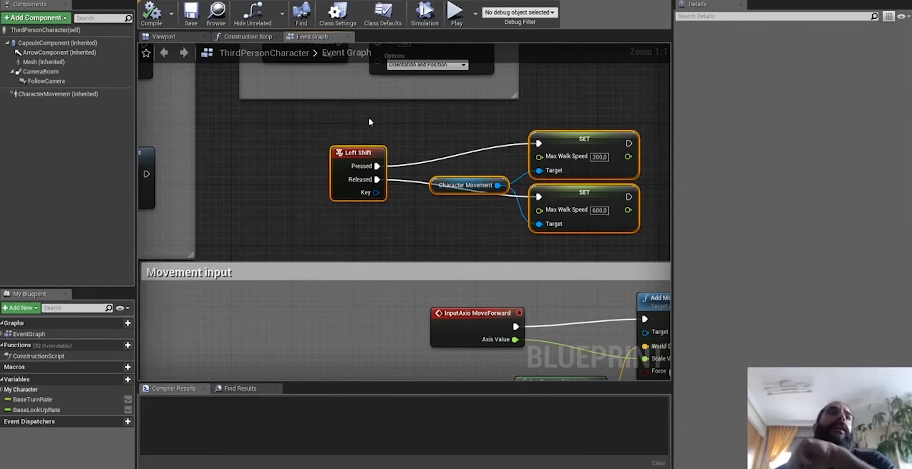
pyautogui.click(352, 182)
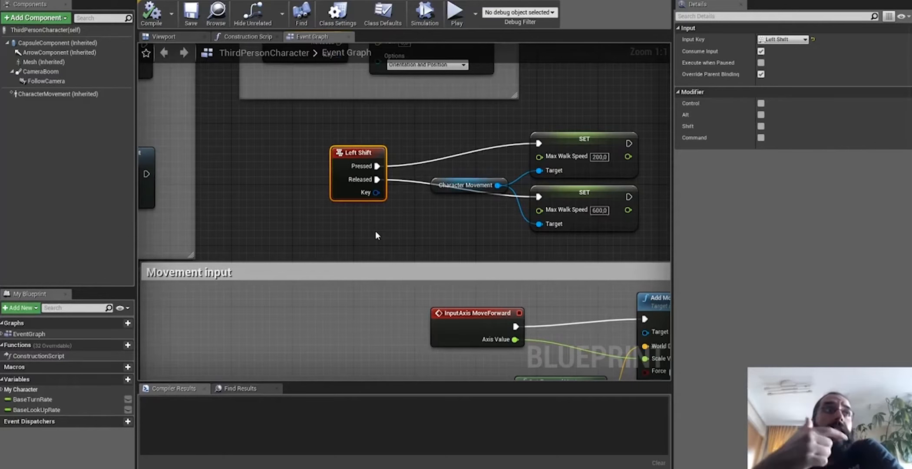
pyautogui.rightClick(352, 234)
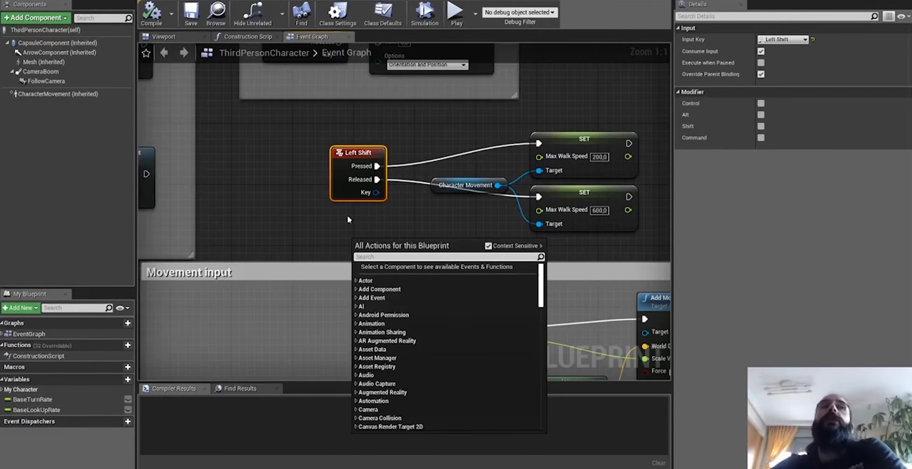
pyautogui.click(293, 223)
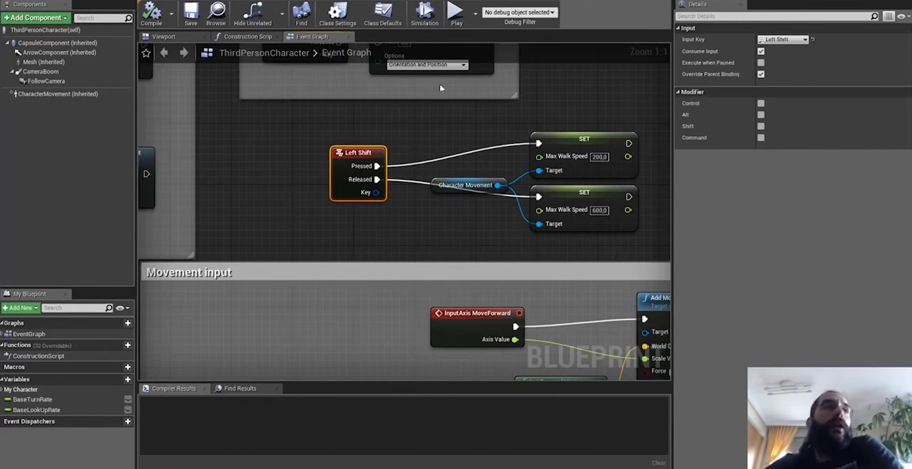
pyautogui.moveTo(409, 114); pyautogui.dragTo(311, 230)
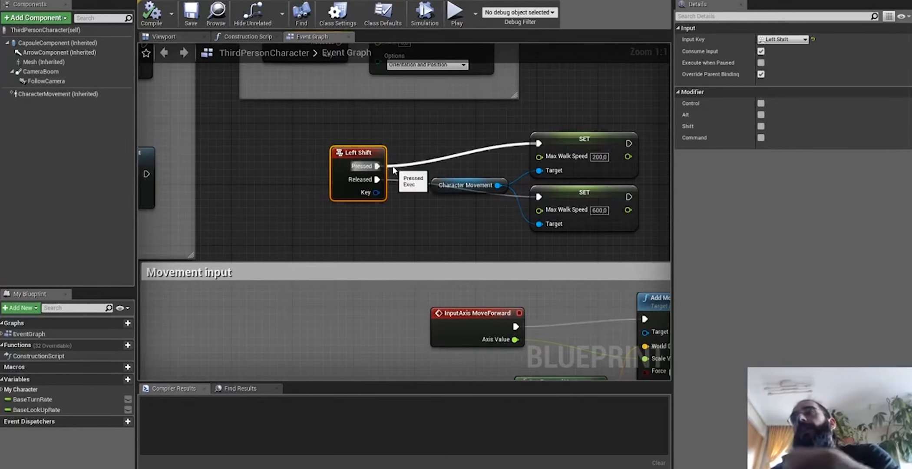
# Step: Open the project's Engine Input settings and expand the Action Mappings and Axis Mappings
pyautogui.moveTo(460, 1); pyautogui.dragTo(635, 52)
pyautogui.click(900, 1)
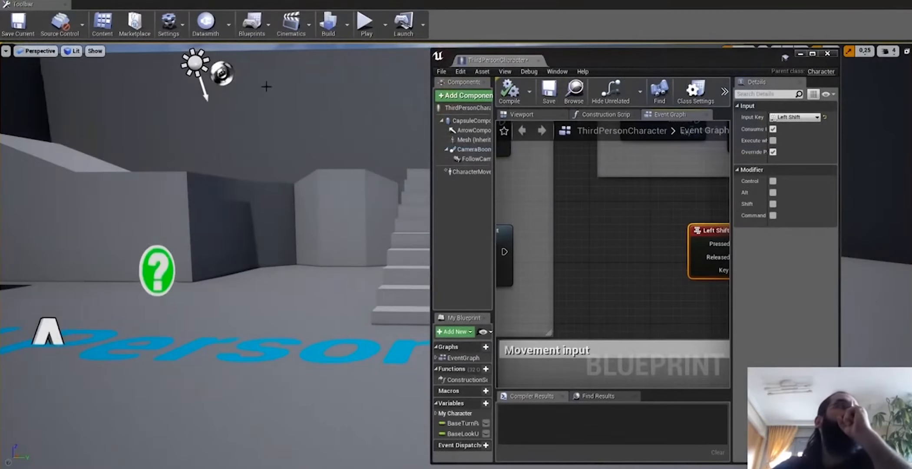
pyautogui.click(22, 1)
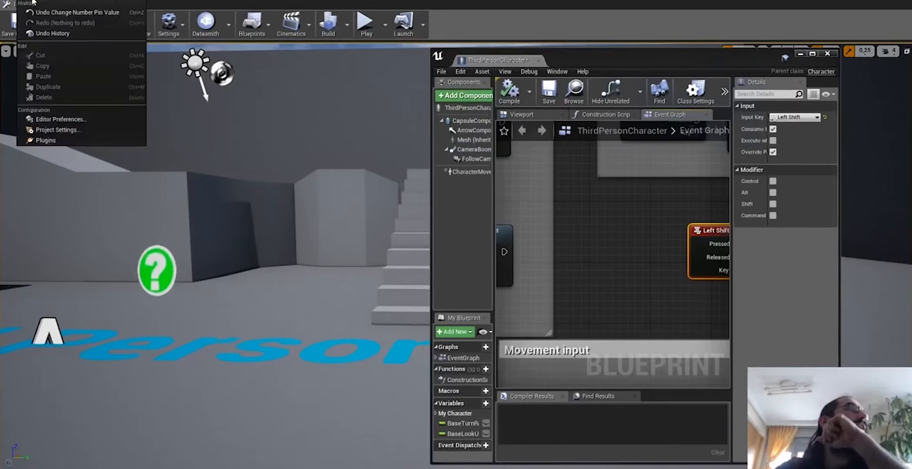
pyautogui.click(68, 132)
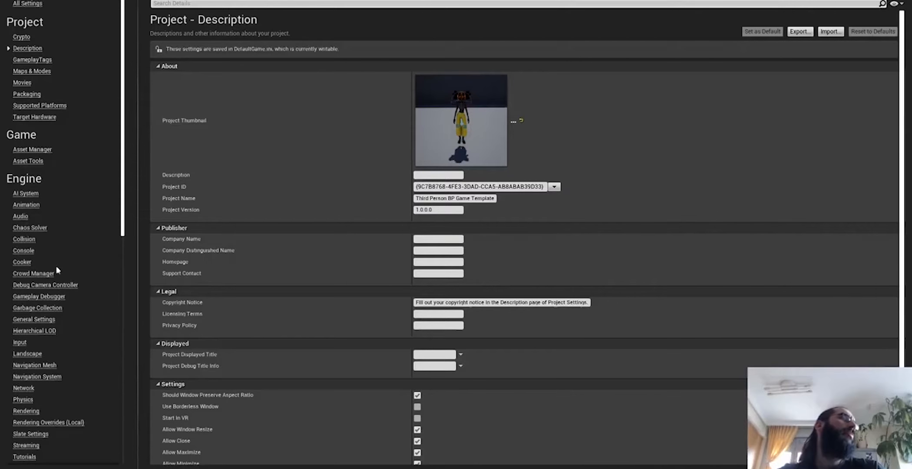
pyautogui.click(20, 342)
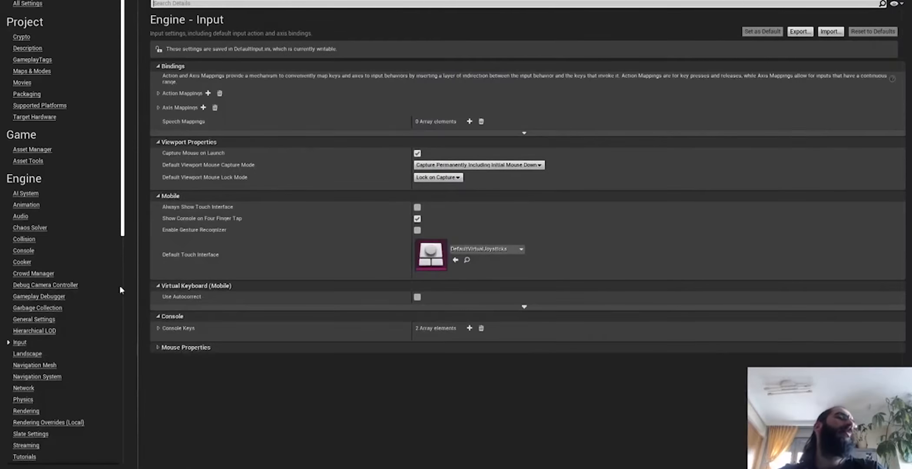
pyautogui.click(158, 93)
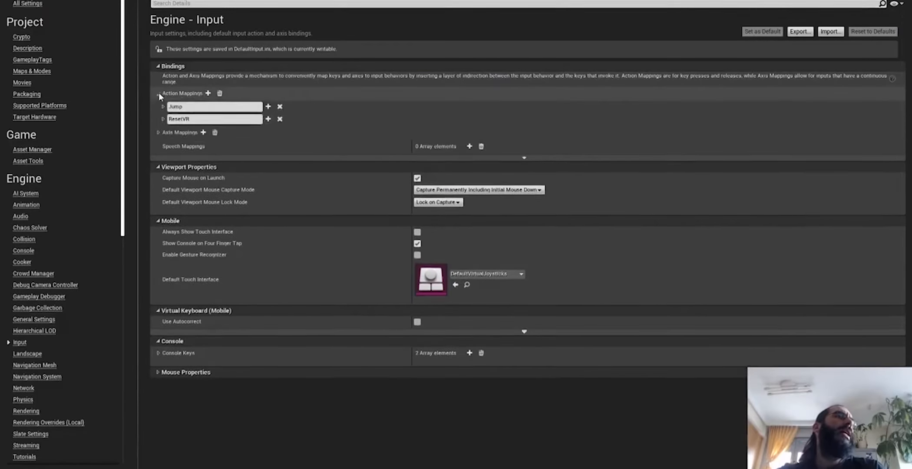
pyautogui.click(158, 133)
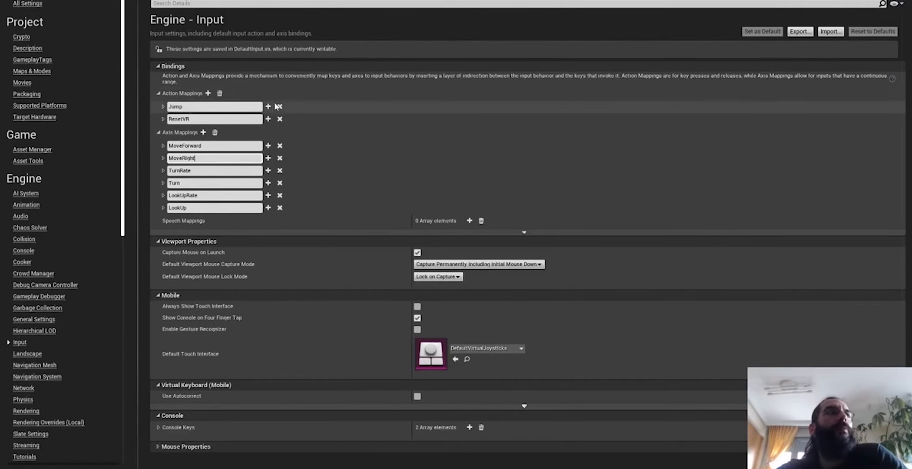
pyautogui.click(268, 107)
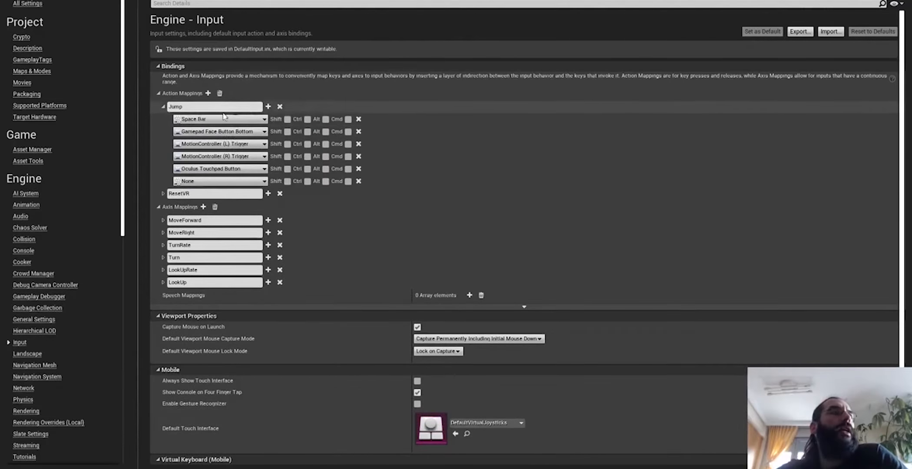
pyautogui.click(358, 182)
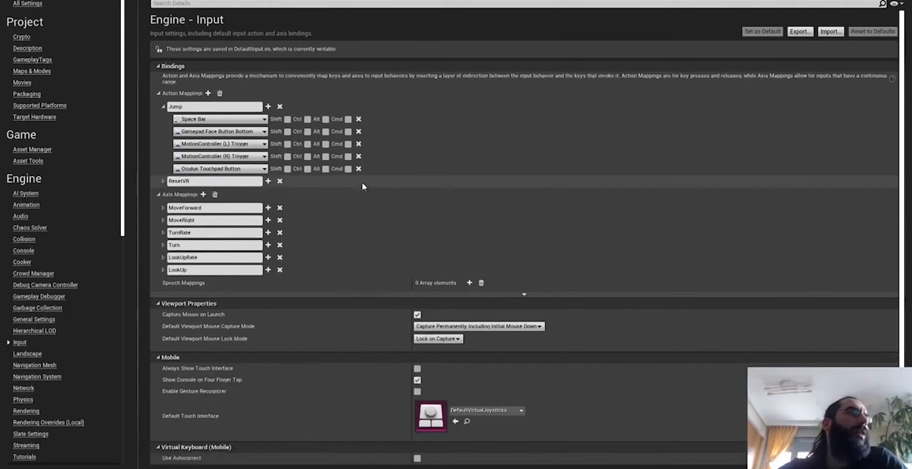
pyautogui.click(163, 106)
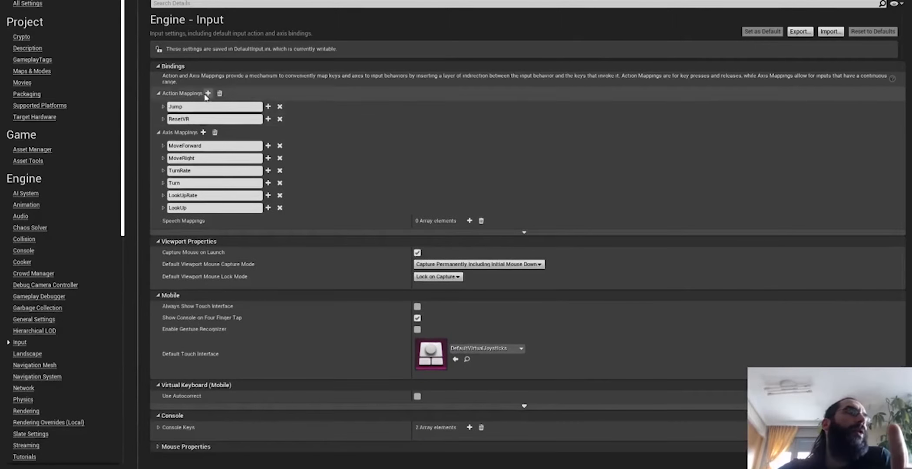
pyautogui.click(191, 107)
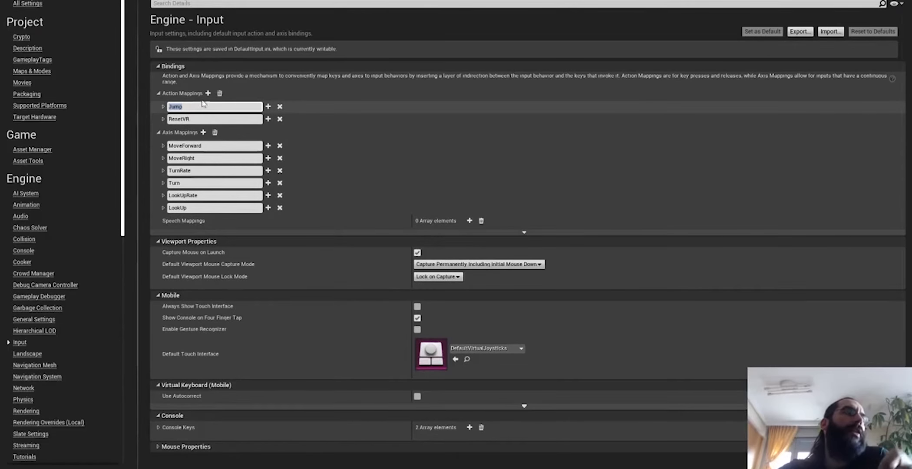
# Step: Add a new action mapping named walk and bind it to the Left Shift key
pyautogui.click(208, 93)
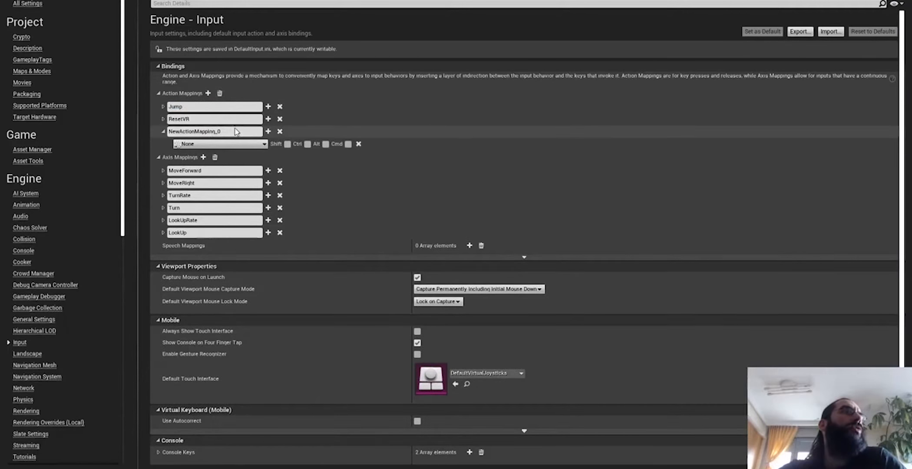
pyautogui.click(192, 131)
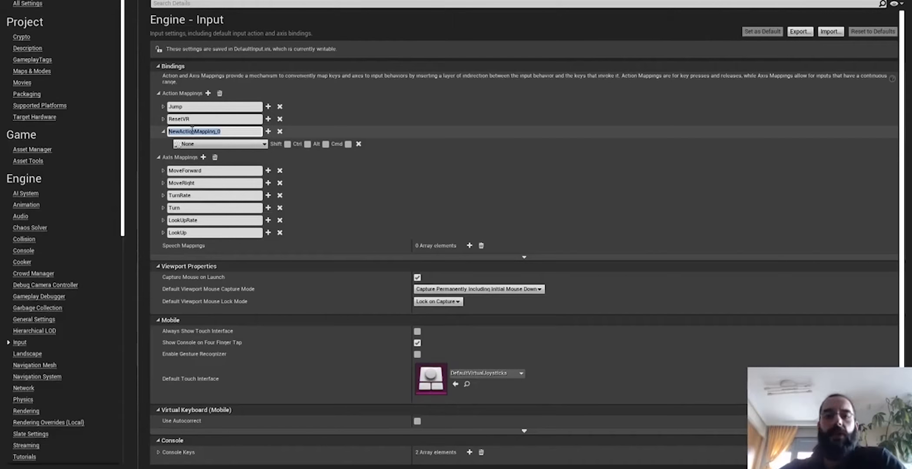
pyautogui.write('walk')
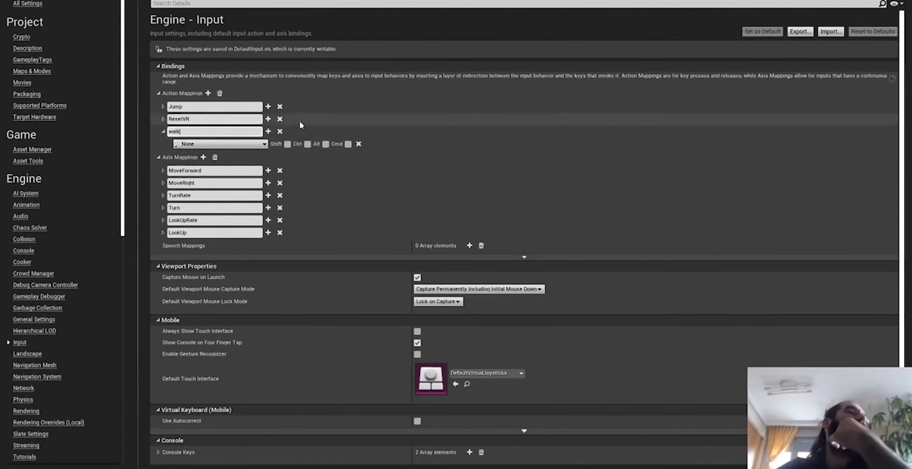
pyautogui.click(261, 145)
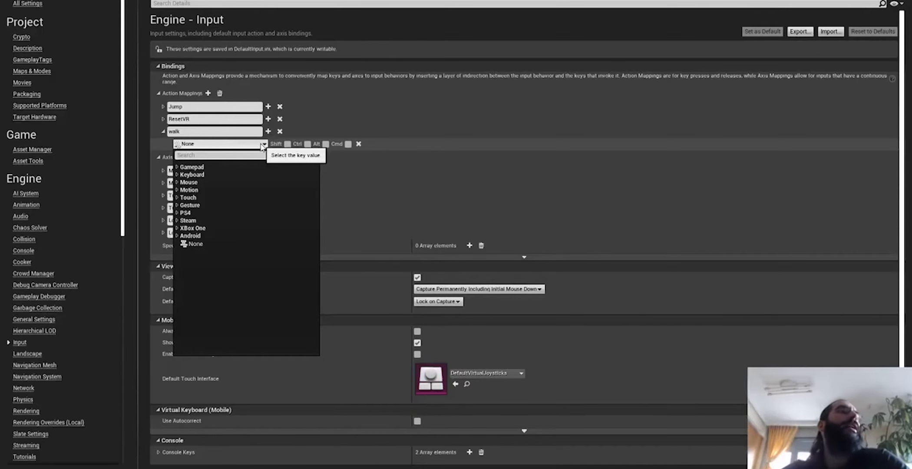
pyautogui.write('left sh')
pyautogui.press('Down')
pyautogui.press('Down')
pyautogui.press('Down')
pyautogui.press('Return')
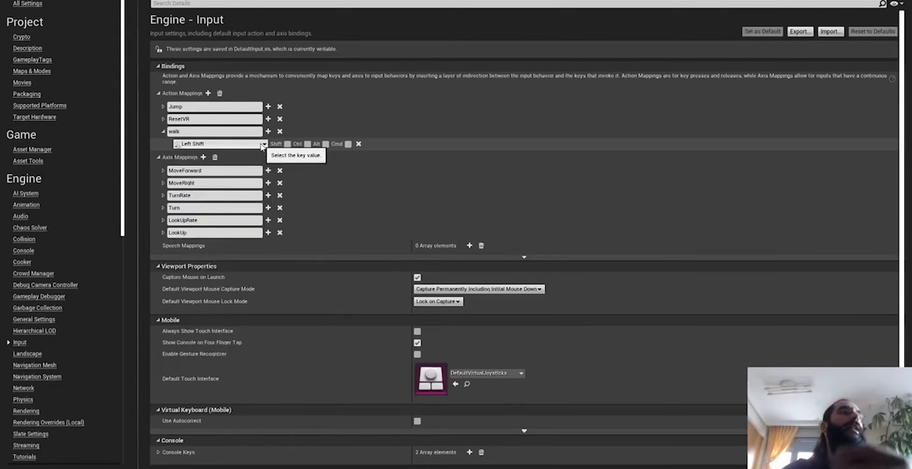
# Step: Add a second key binding to the walk action mapping and set it to Gamepad Face Button Left
pyautogui.click(268, 131)
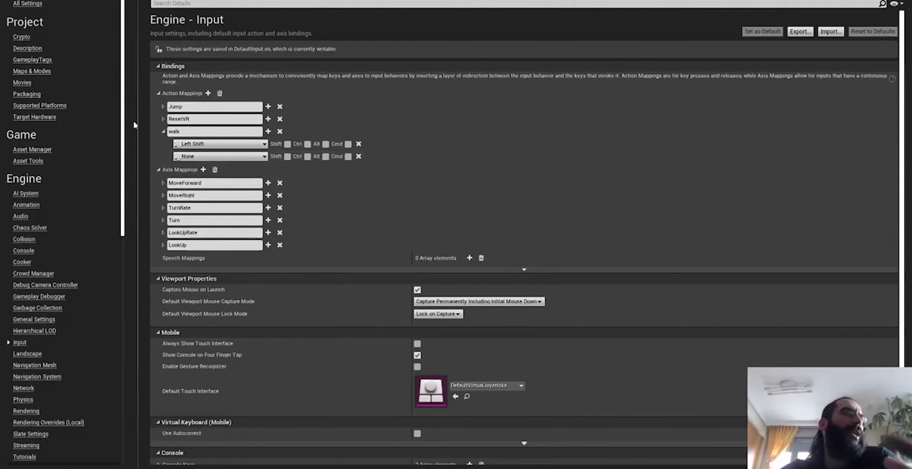
pyautogui.click(163, 107)
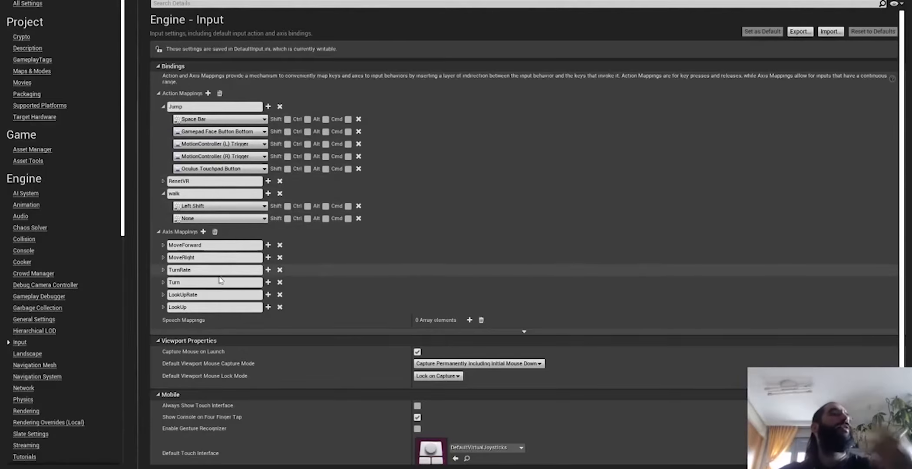
pyautogui.click(264, 218)
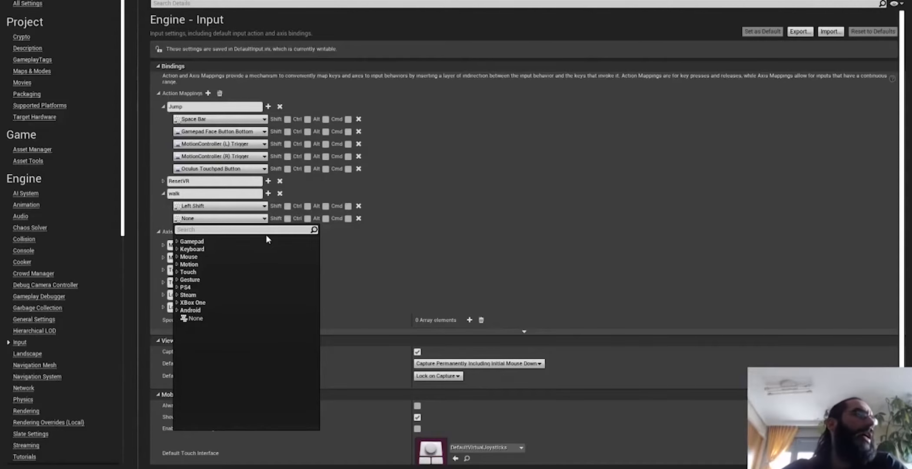
pyautogui.click(178, 243)
pyautogui.scroll(-12, 271, 306)
pyautogui.scroll(-10, 280, 317)
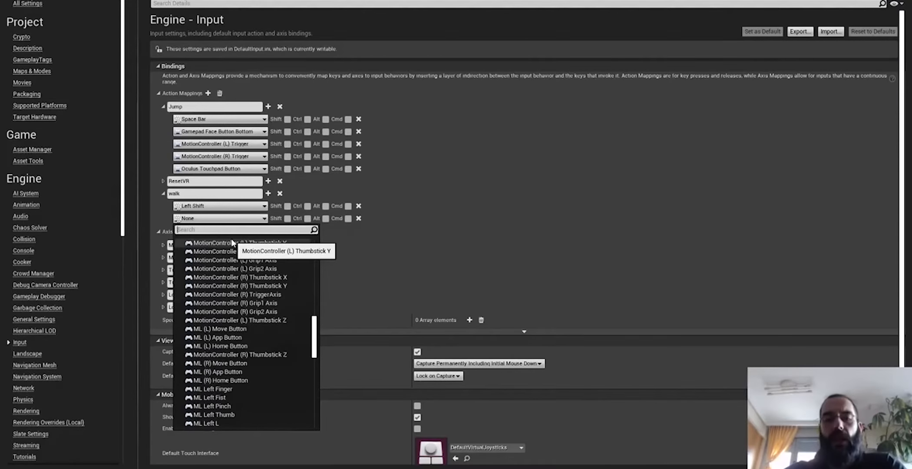
pyautogui.write('face')
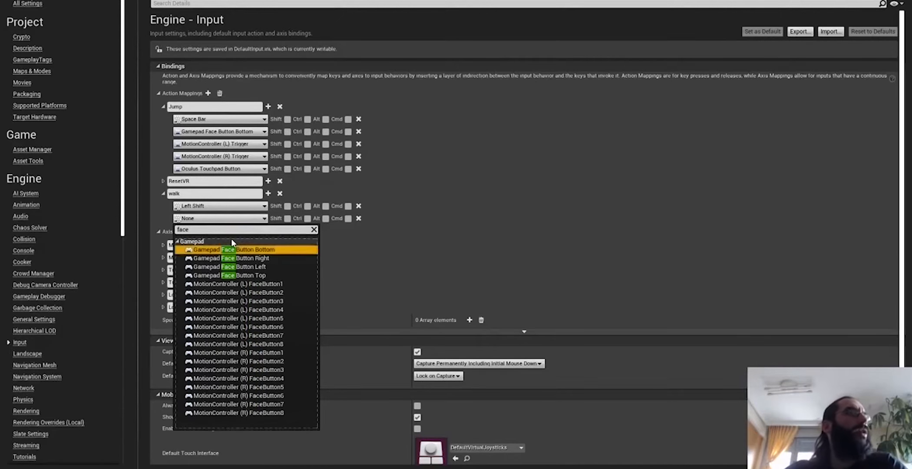
pyautogui.click(261, 267)
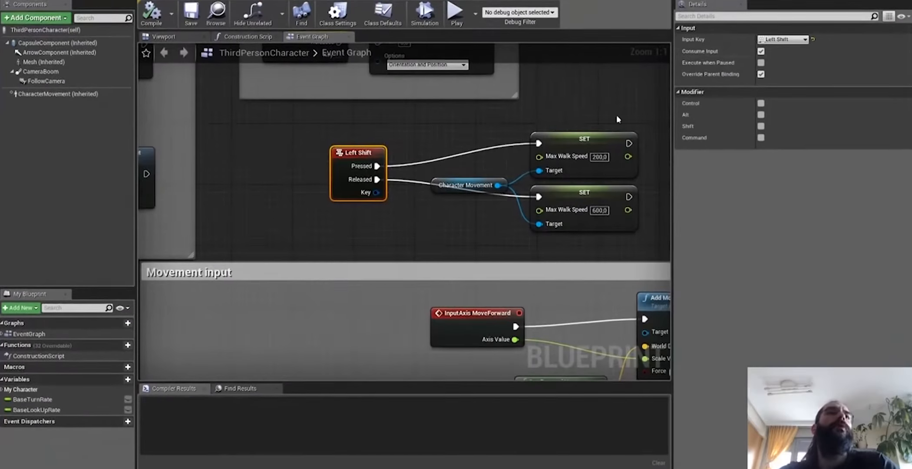
# Step: Replace the Left Shift event with the walk input action, wiring Pressed to the 200 Max Walk Speed SET node and Released to the 600 one
pyautogui.press('Delete')
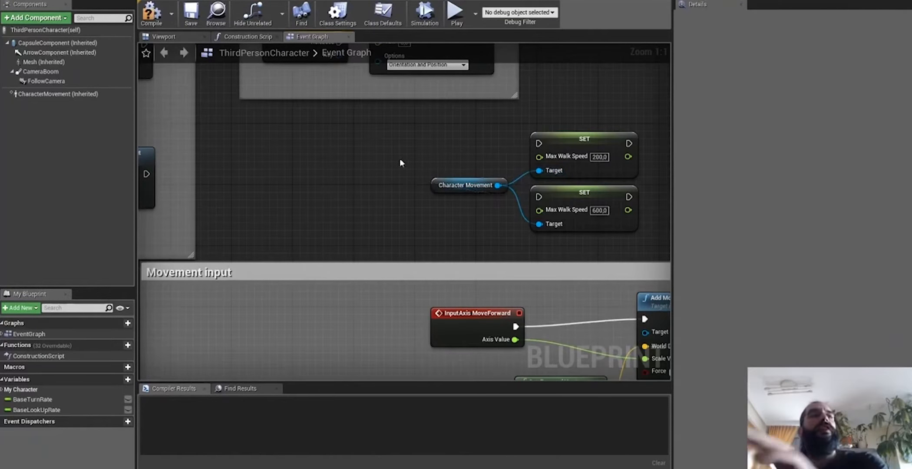
pyautogui.rightClick(329, 168)
pyautogui.write('walk')
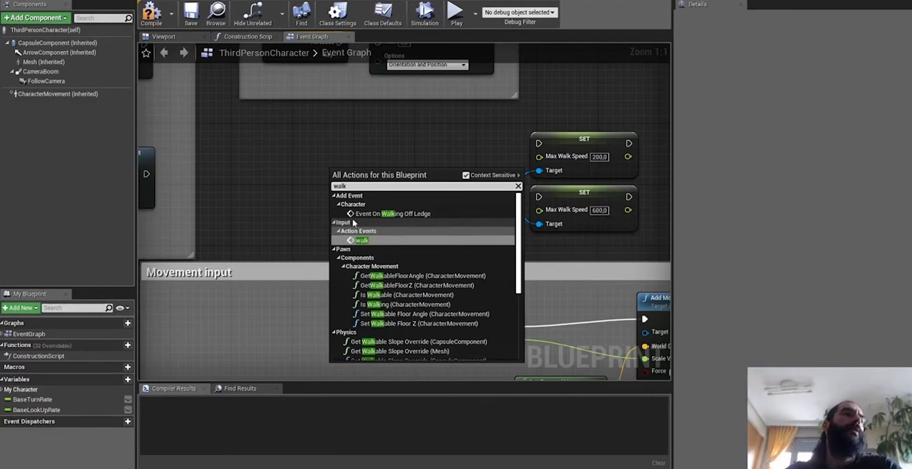
pyautogui.click(369, 240)
pyautogui.moveTo(352, 184); pyautogui.dragTo(539, 143)
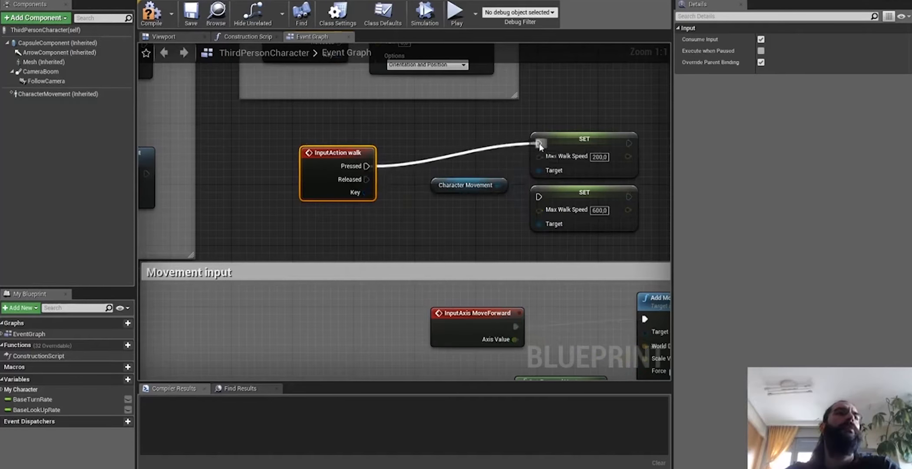
pyautogui.moveTo(366, 179); pyautogui.dragTo(539, 196)
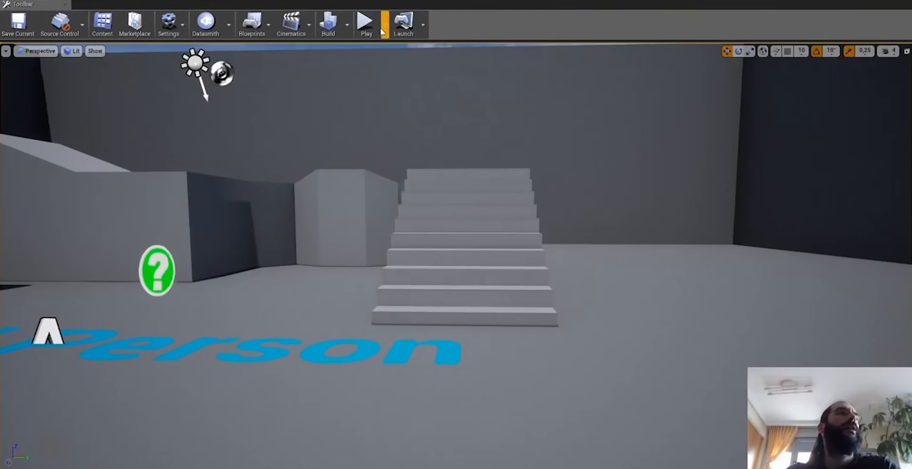
# Step: Play the level to test michelle's jumping, running and walking with the walk action, and stop the session
pyautogui.click(365, 20)
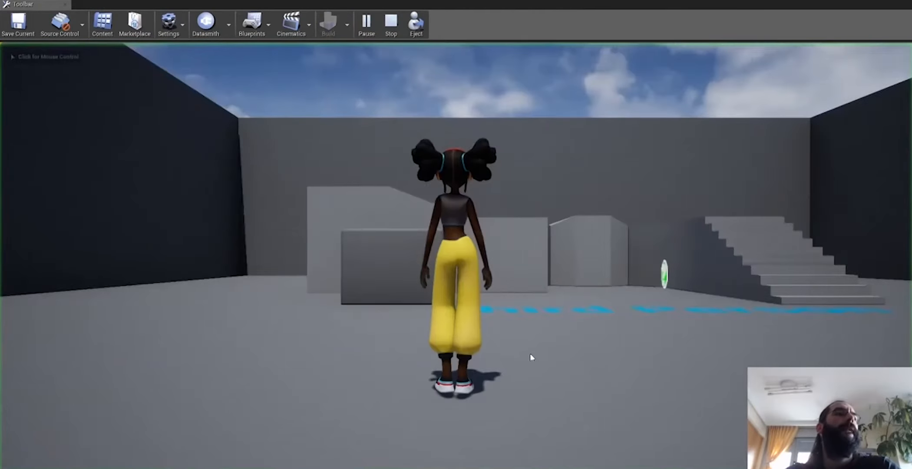
pyautogui.click(530, 357)
pyautogui.press('space')
pyautogui.press('w')
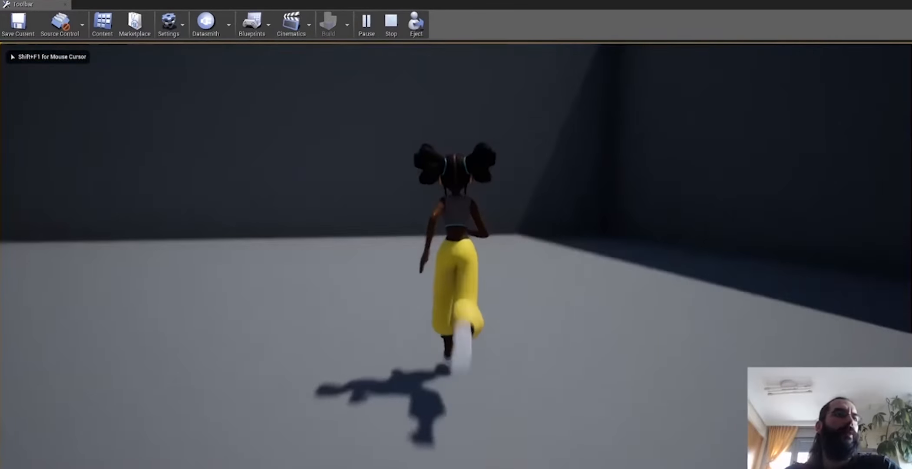
pyautogui.press('w')
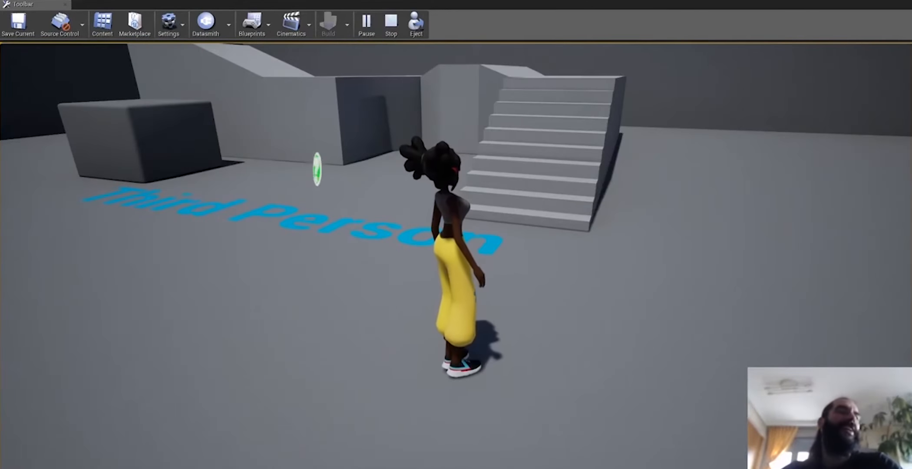
pyautogui.press('a')
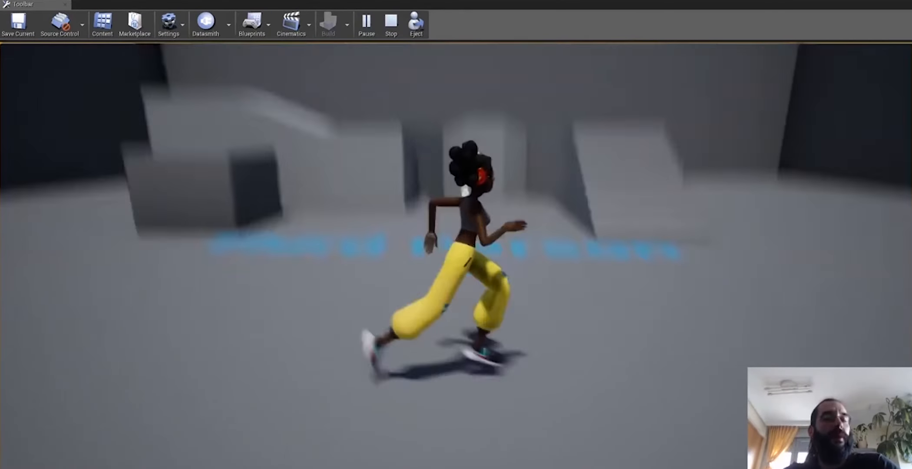
pyautogui.press('a')
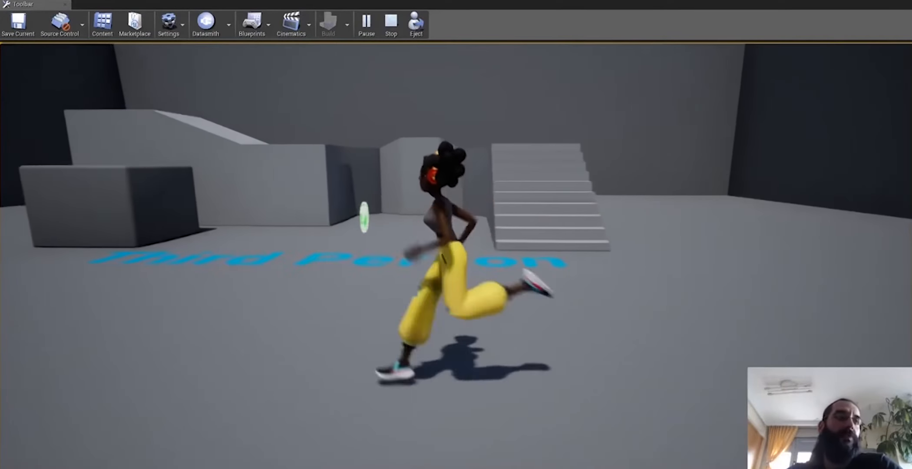
pyautogui.press('d')
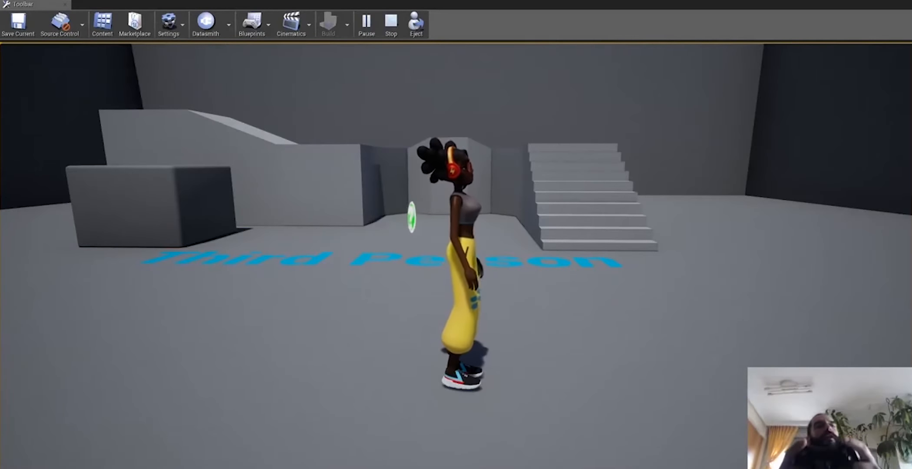
pyautogui.press('d')
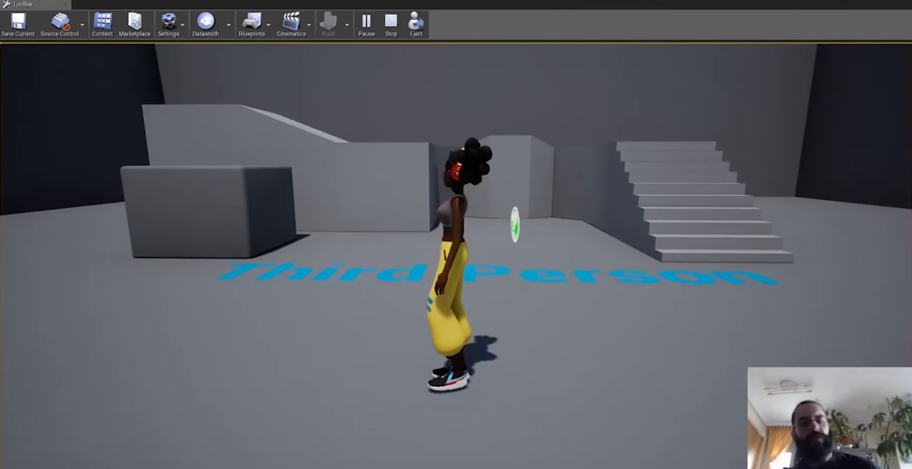
pyautogui.press('Escape')
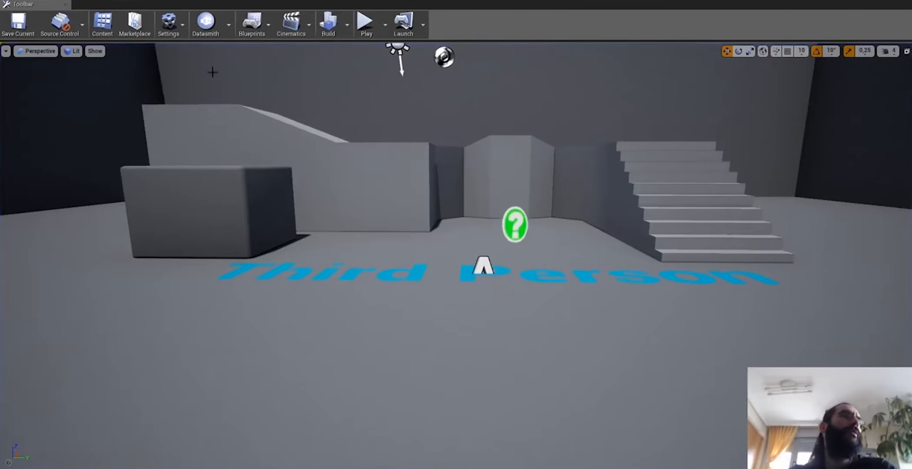
# Step: Save the current level and bring up the Content Browser with the ThirdPersonBP Blueprints folder
pyautogui.click(18, 24)
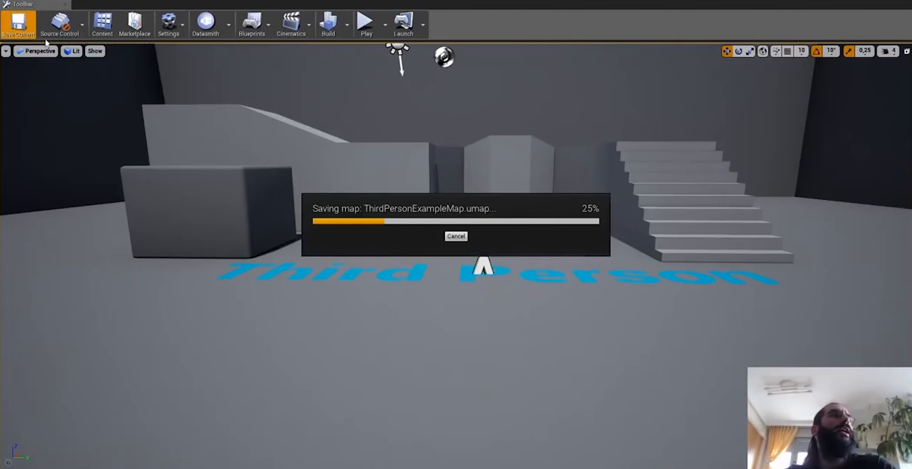
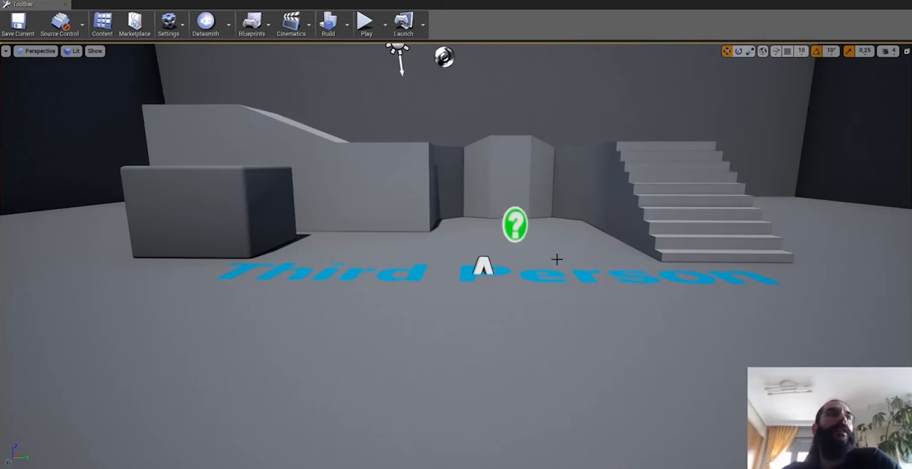
pyautogui.click(112, 35)
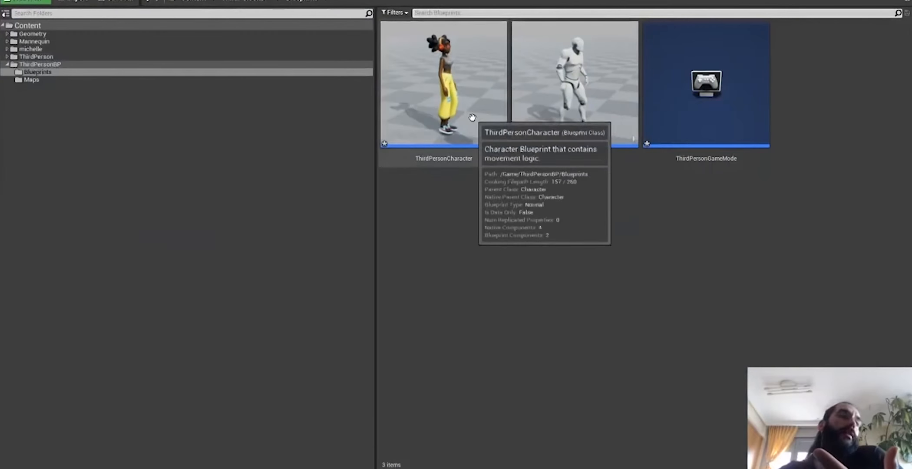
# Step: Open the ABP_michelle animation blueprint from the michelle folder
pyautogui.click(49, 40)
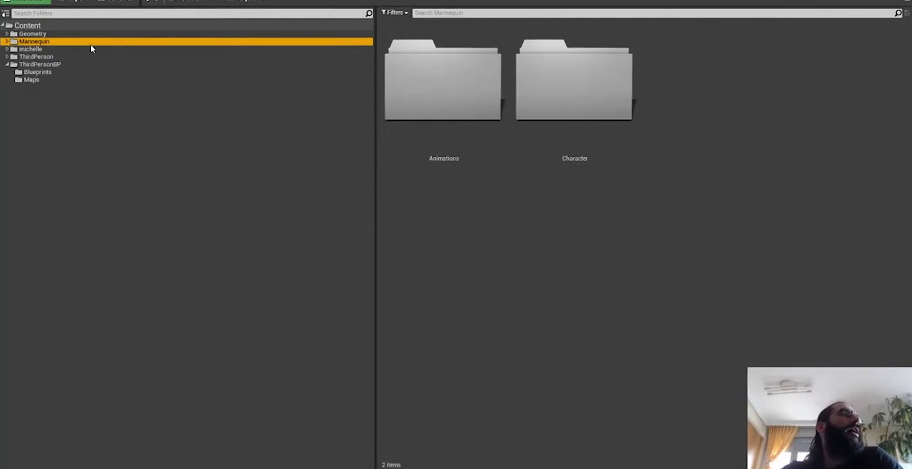
pyautogui.click(31, 49)
pyautogui.click(458, 116)
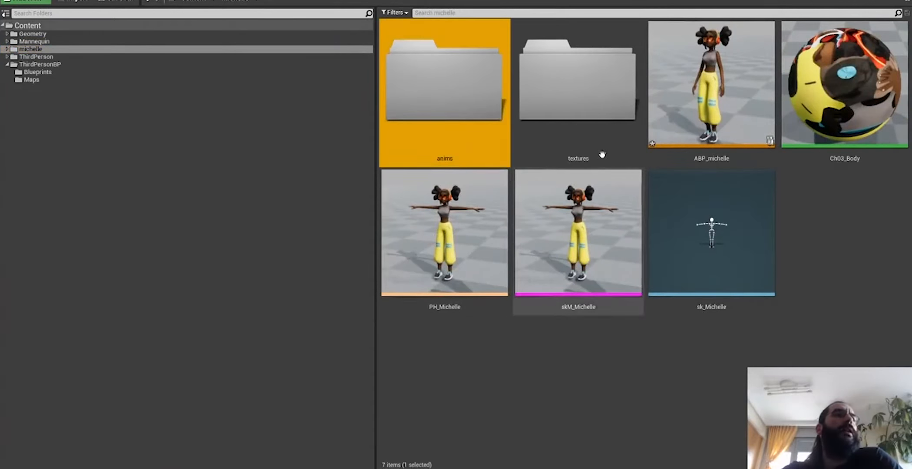
pyautogui.doubleClick(705, 85)
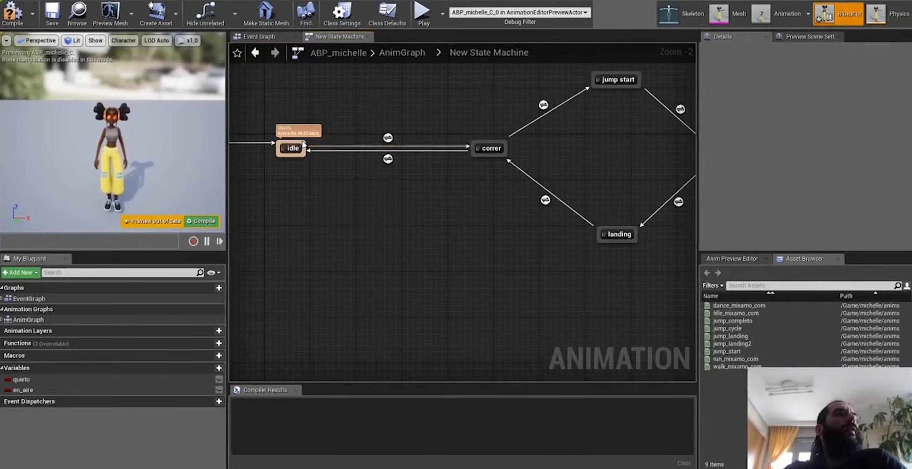
# Step: Add a new state named walk to the state machine, with a transition leading from idle to it
pyautogui.moveTo(303, 144); pyautogui.dragTo(365, 96)
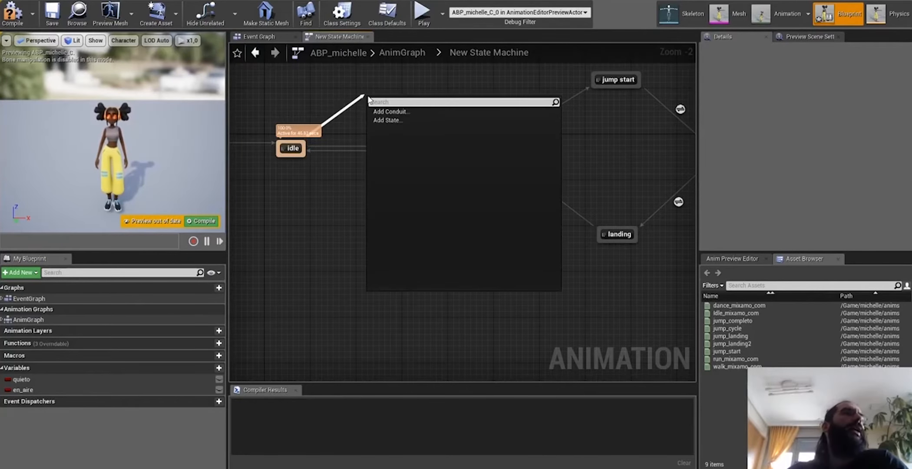
pyautogui.click(428, 122)
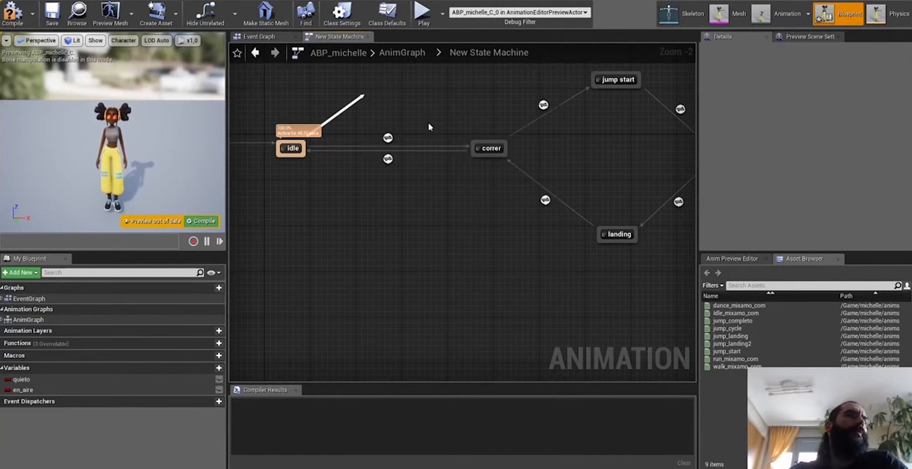
pyautogui.write('walk')
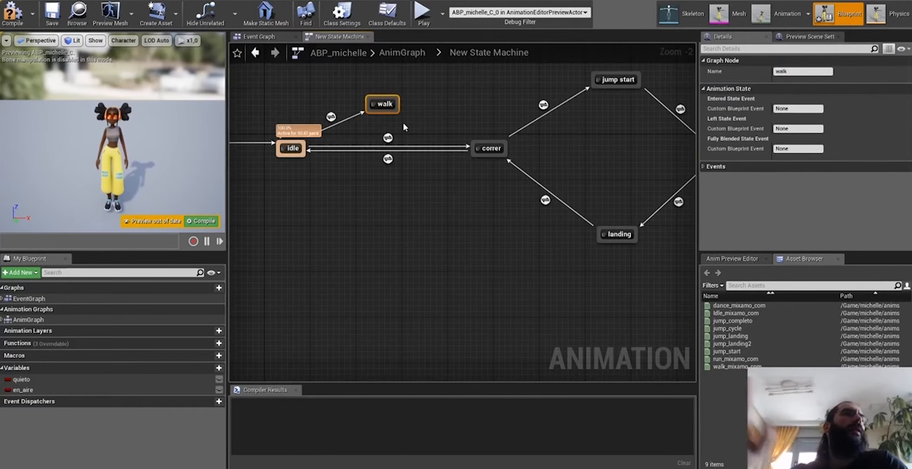
pyautogui.press('Return')
# Step: Add a transition from the walk state to the correr state
pyautogui.moveTo(400, 109); pyautogui.dragTo(492, 151)
pyautogui.click(404, 116)
pyautogui.moveTo(399, 108)
pyautogui.mouseDown()
pyautogui.moveTo(446, 118)
pyautogui.moveTo(488, 148)
pyautogui.moveTo(395, 117)
pyautogui.mouseUp()
pyautogui.click(385, 127)
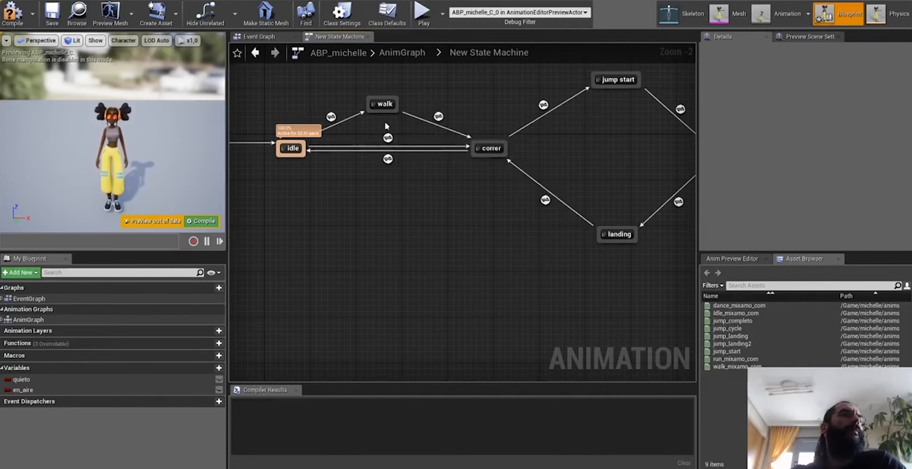
# Step: Delete both direct transitions between the idle and correr states
pyautogui.click(478, 147)
pyautogui.moveTo(477, 147); pyautogui.dragTo(394, 116)
pyautogui.click(372, 142)
pyautogui.moveTo(367, 201); pyautogui.dragTo(409, 140)
pyautogui.press('Delete')
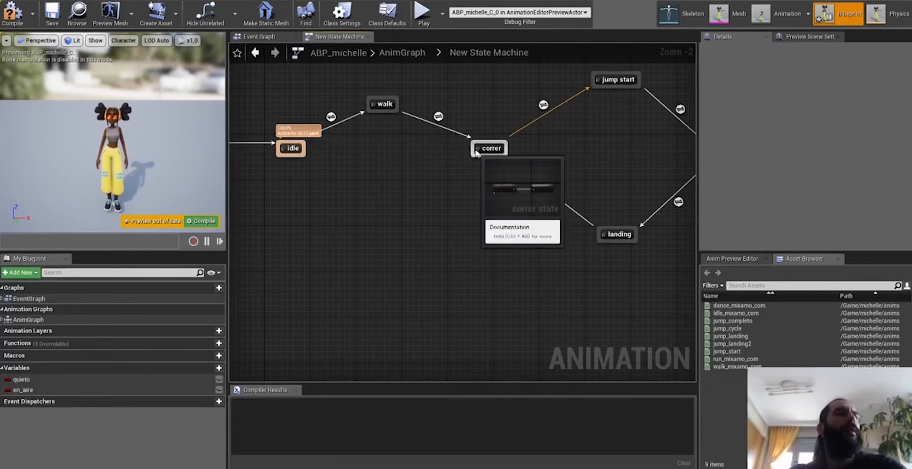
# Step: Add return transitions from correr to walk and from walk to idle, and line up walk between those two states
pyautogui.moveTo(478, 147); pyautogui.dragTo(300, 153)
pyautogui.moveTo(368, 155); pyautogui.dragTo(386, 146)
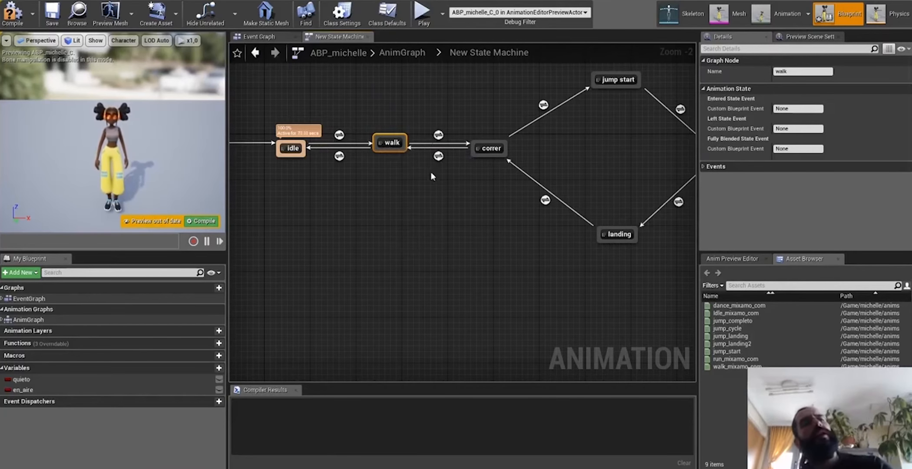
# Step: Step back through the recent edits to examine the direct idle–correr transition rules, and restore the walk transitions
pyautogui.hotkey('ctrl', 'z')
pyautogui.hotkey('ctrl', 'z')
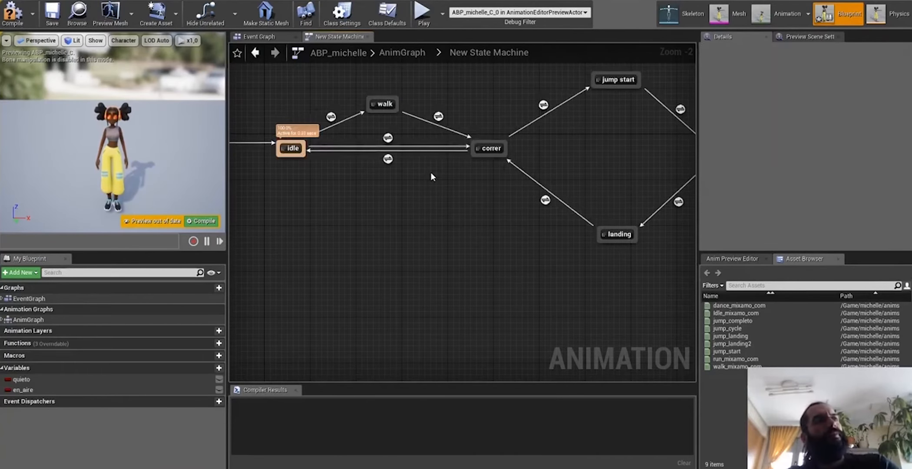
pyautogui.click(388, 138)
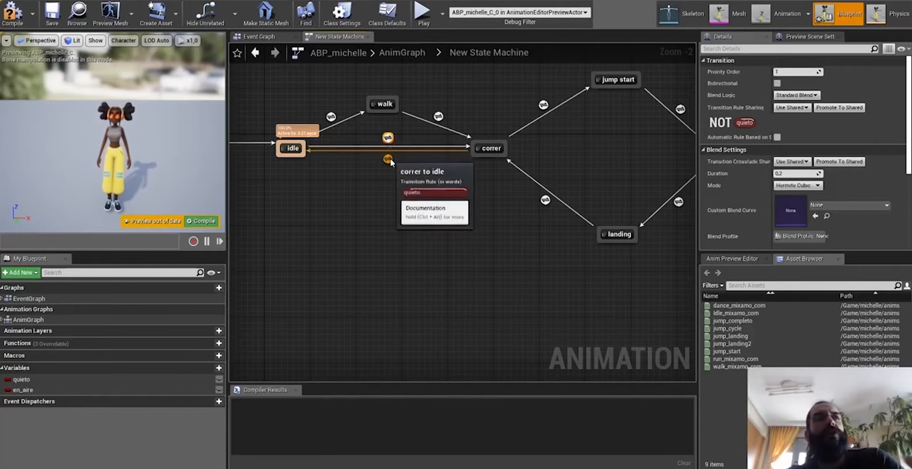
pyautogui.hotkey('ctrl', 'z')
pyautogui.hotkey('ctrl', 'z')
pyautogui.hotkey('ctrl', 'z')
pyautogui.hotkey('ctrl', 'z')
pyautogui.hotkey('ctrl', 'z')
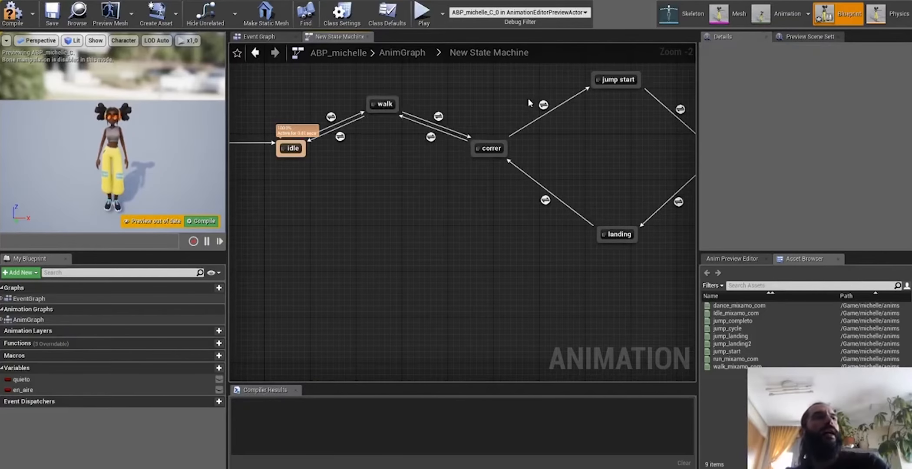
pyautogui.click(439, 157)
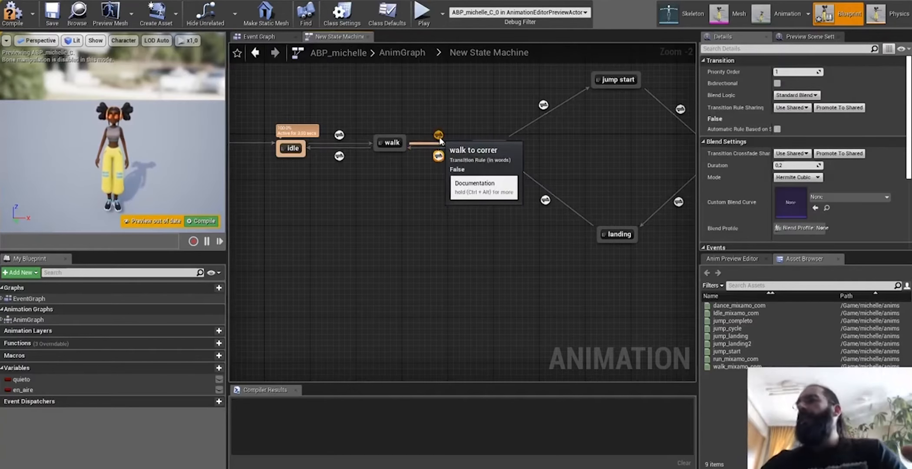
pyautogui.click(390, 143)
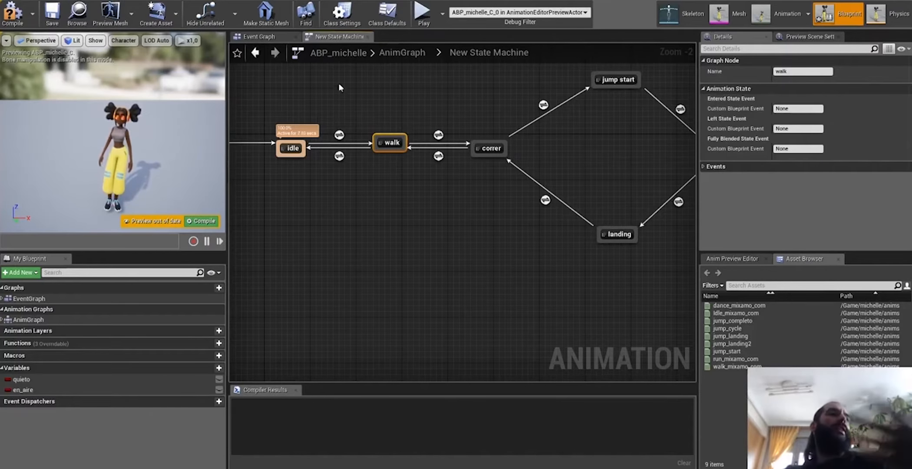
pyautogui.click(322, 175)
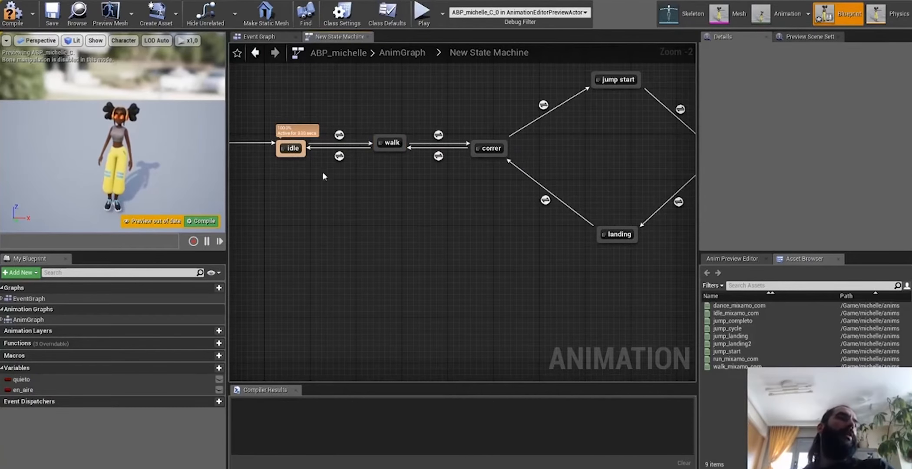
pyautogui.click(388, 145)
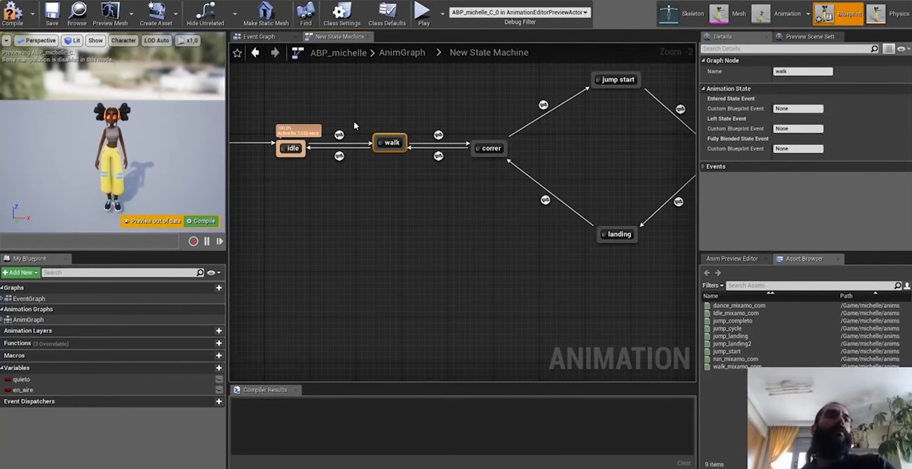
pyautogui.moveTo(381, 176); pyautogui.dragTo(455, 109)
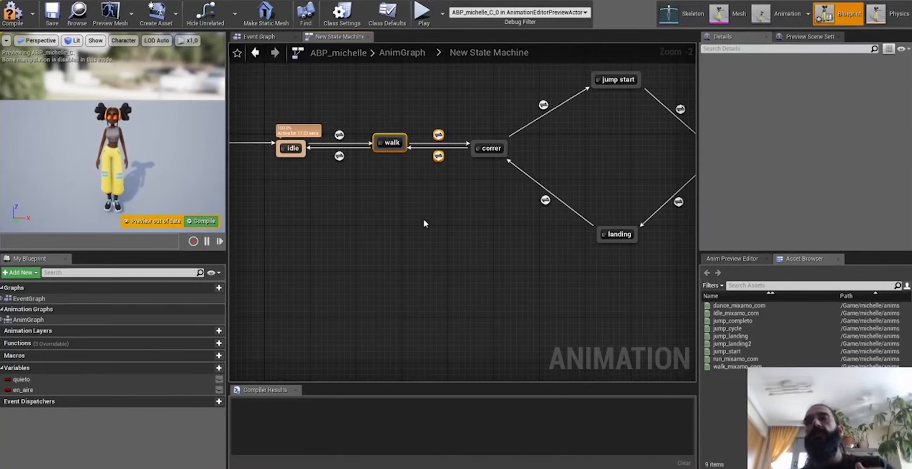
pyautogui.moveTo(474, 191); pyautogui.dragTo(499, 141)
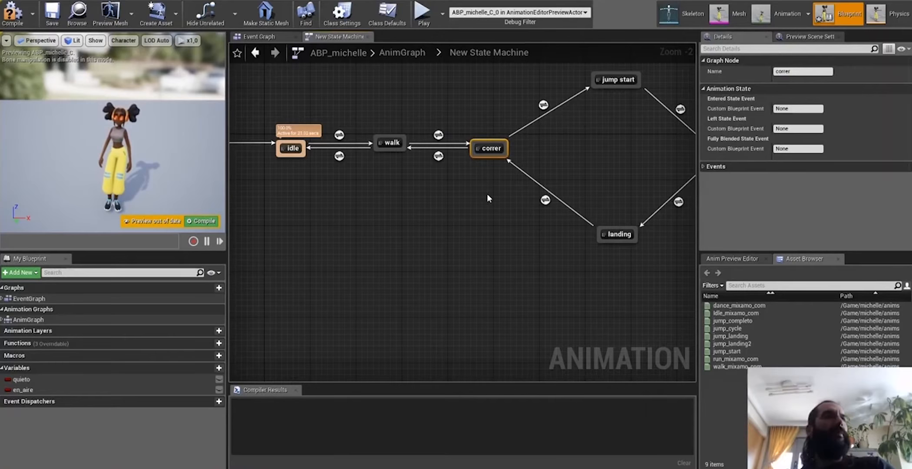
# Step: In the idle-to-walk transition rule, place the quieto variable and connect it to Can Enter Transition
pyautogui.click(339, 135)
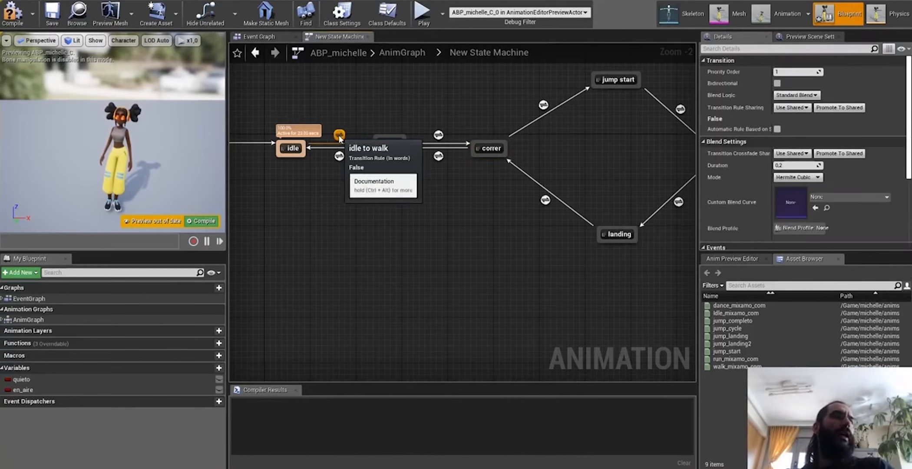
pyautogui.doubleClick(340, 136)
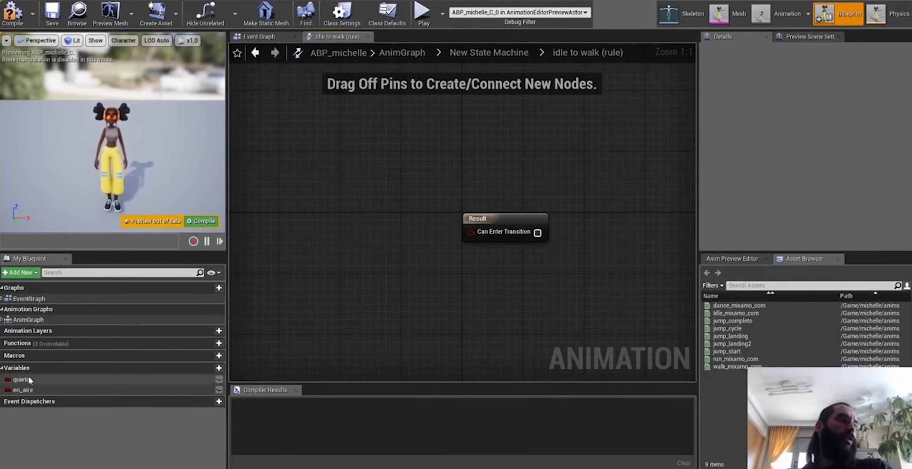
pyautogui.moveTo(22, 379); pyautogui.dragTo(385, 268)
pyautogui.moveTo(330, 208); pyautogui.dragTo(323, 231)
pyautogui.click(325, 213)
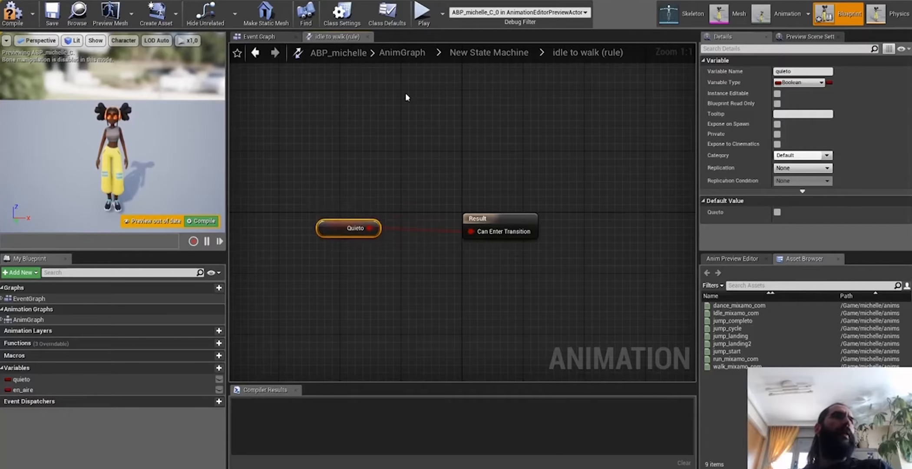
# Step: In the walk-to-idle transition rule, place the quieto variable and connect it to Can Enter Transition
pyautogui.click(255, 52)
pyautogui.doubleClick(339, 157)
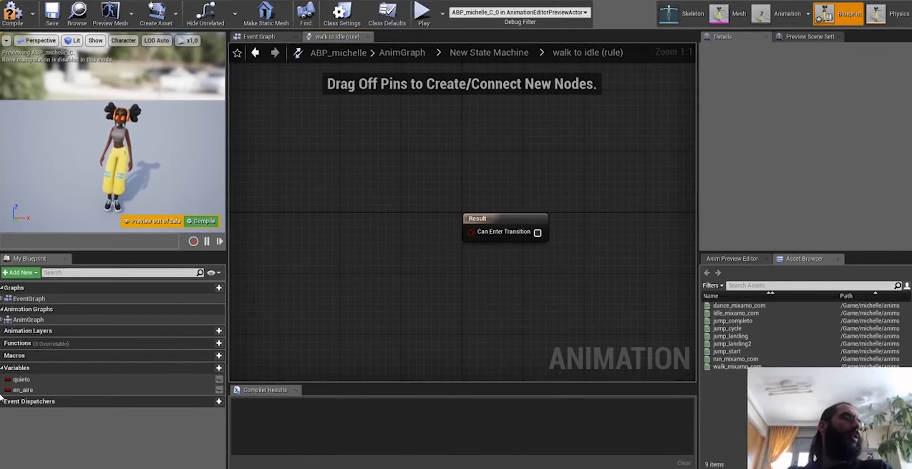
pyautogui.moveTo(30, 382); pyautogui.dragTo(300, 234)
pyautogui.click(324, 240)
pyautogui.moveTo(355, 243); pyautogui.dragTo(470, 232)
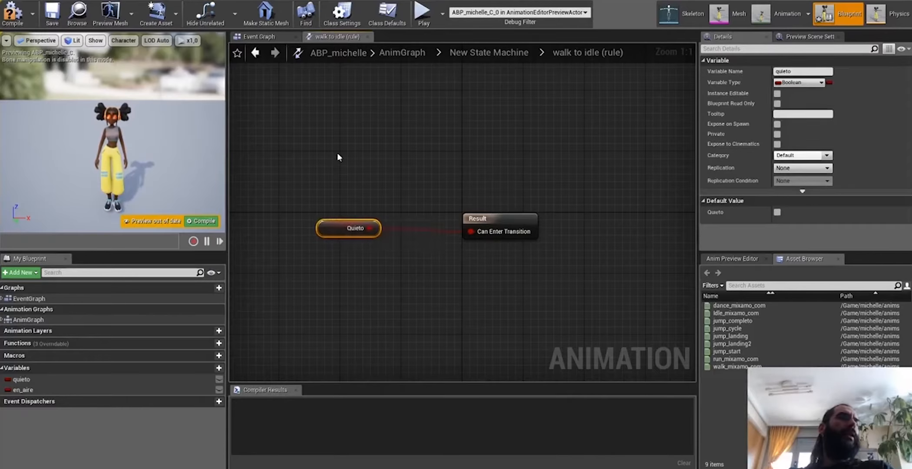
pyautogui.hotkey('alt', 'Left')
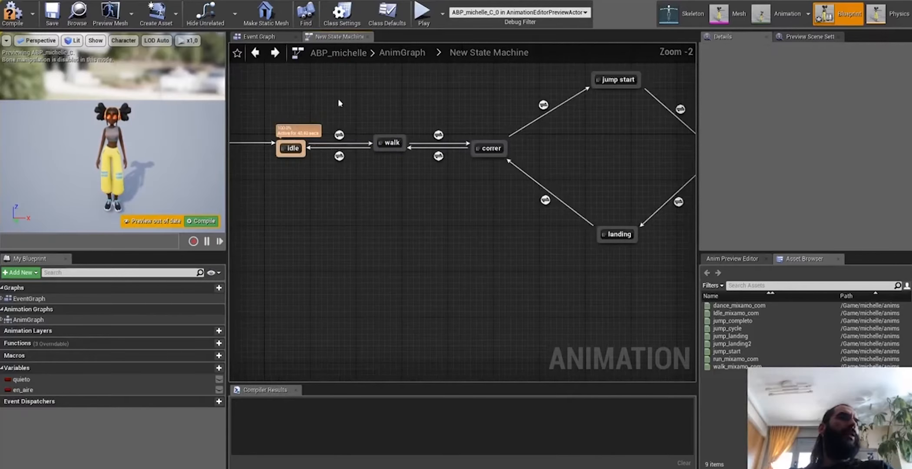
# Step: Insert a NOT Boolean node between quieto and Can Enter Transition in the idle-to-walk rule, aligning it between them
pyautogui.doubleClick(341, 135)
pyautogui.click(330, 221)
pyautogui.moveTo(331, 223); pyautogui.dragTo(404, 233)
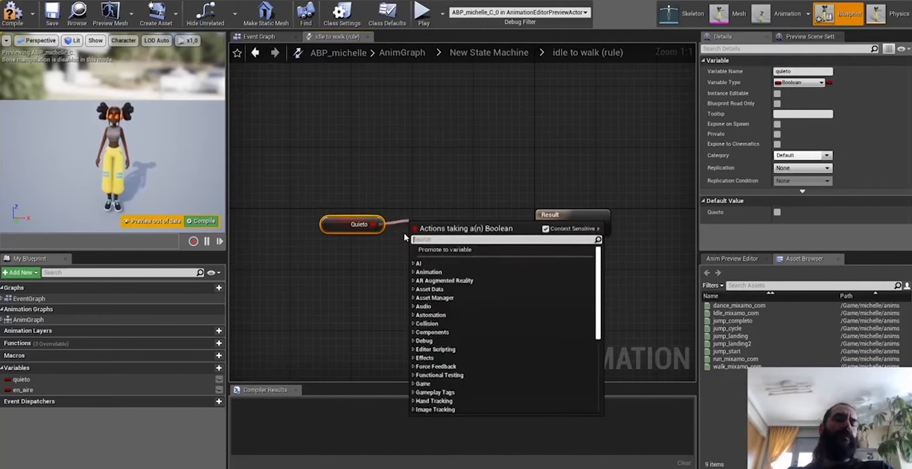
pyautogui.write('not')
pyautogui.press('Up')
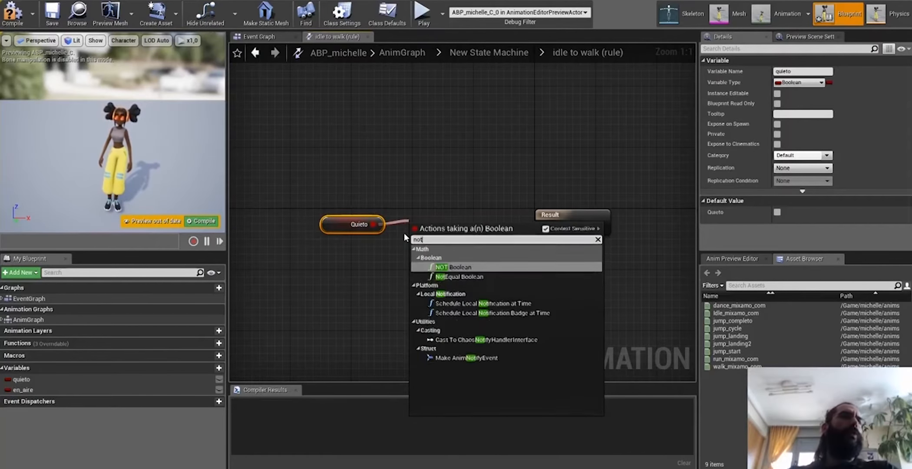
pyautogui.press('Return')
pyautogui.moveTo(473, 234); pyautogui.dragTo(544, 231)
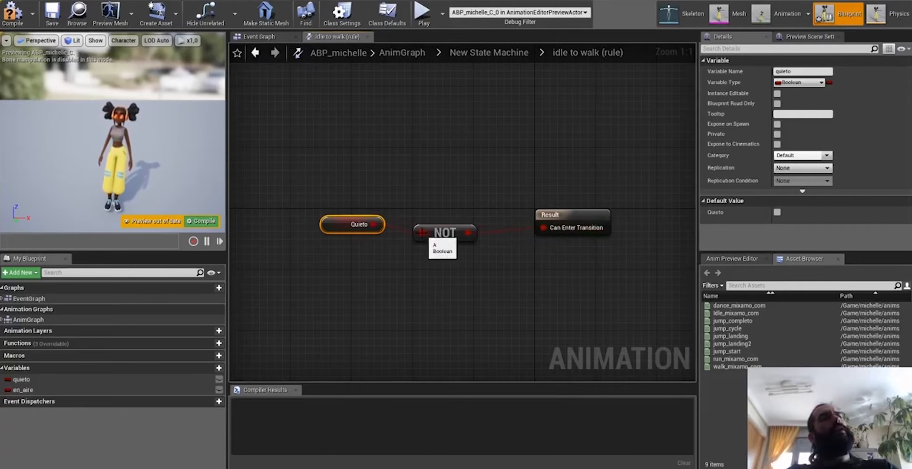
pyautogui.moveTo(438, 233); pyautogui.dragTo(453, 225)
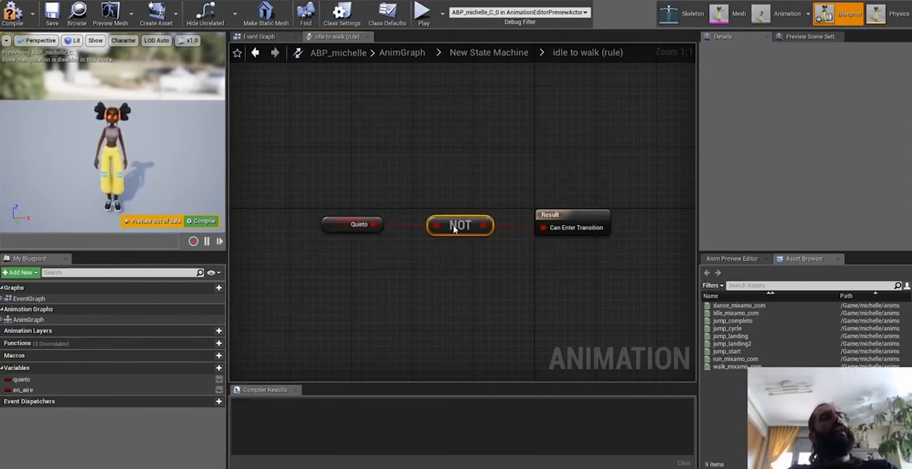
pyautogui.click(256, 52)
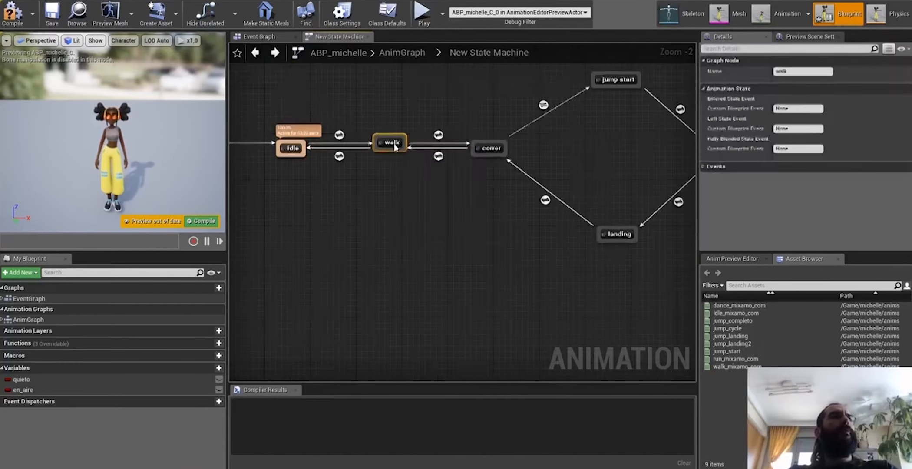
# Step: Place the walk_mixamo_com animation in the walk state and connect it to the Output Animation Pose
pyautogui.doubleClick(393, 145)
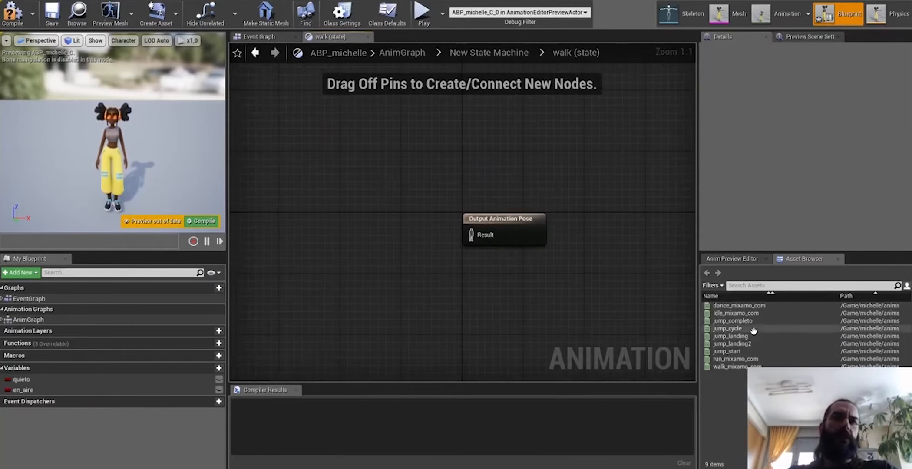
pyautogui.moveTo(737, 367); pyautogui.dragTo(289, 229)
pyautogui.moveTo(368, 250); pyautogui.dragTo(480, 237)
pyautogui.click(255, 53)
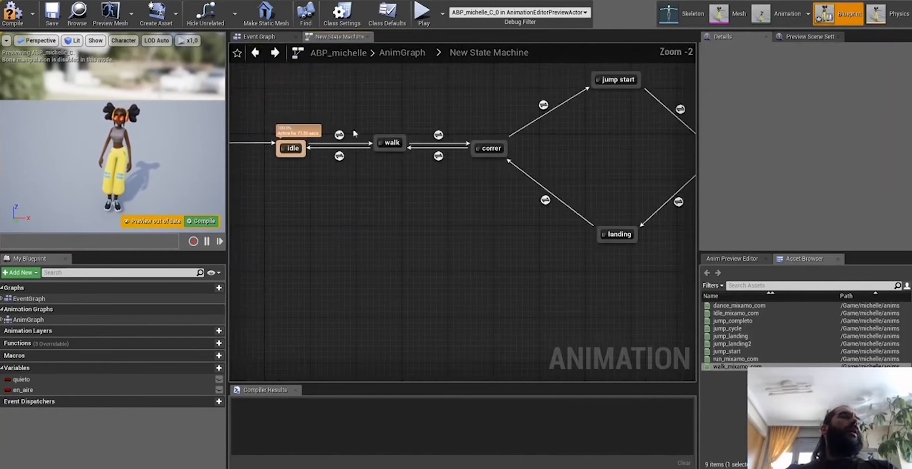
# Step: Check which animation the correr state plays and select the walk-to-correr transition
pyautogui.doubleClick(483, 152)
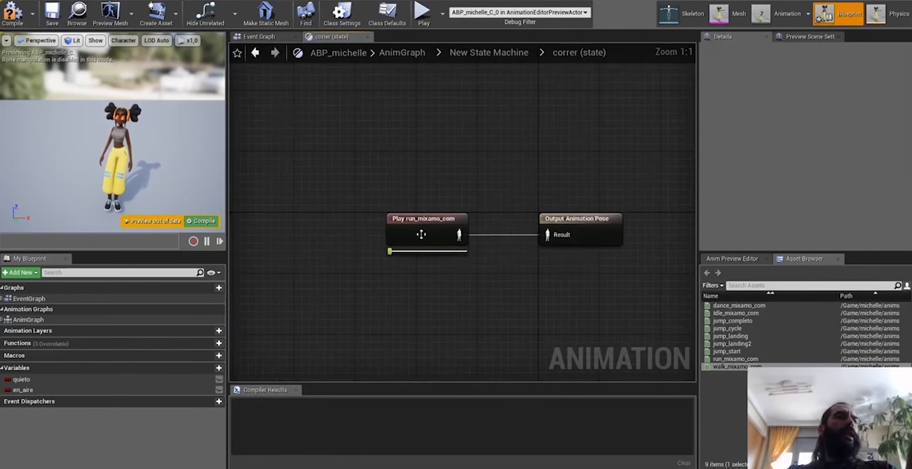
pyautogui.click(421, 234)
pyautogui.click(256, 53)
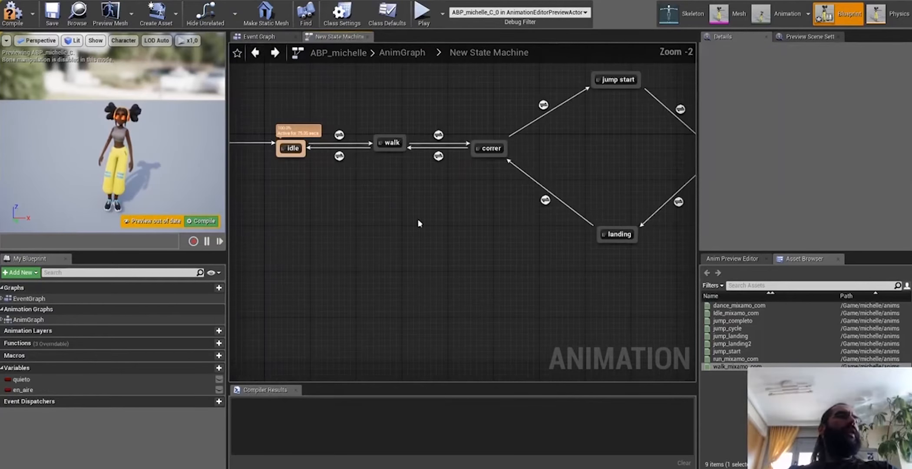
pyautogui.click(439, 135)
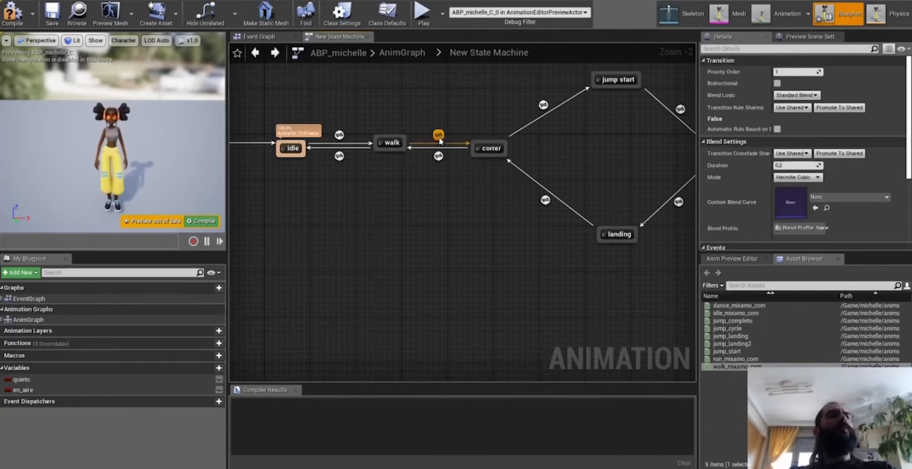
# Step: Examine the Event Graph's velocity comparison node that feeds the quieto variable
pyautogui.click(259, 37)
pyautogui.scroll(1, 495, 170)
pyautogui.moveTo(480, 319); pyautogui.dragTo(533, 248)
pyautogui.moveTo(532, 249); pyautogui.dragTo(454, 172, button='right')
pyautogui.click(519, 224)
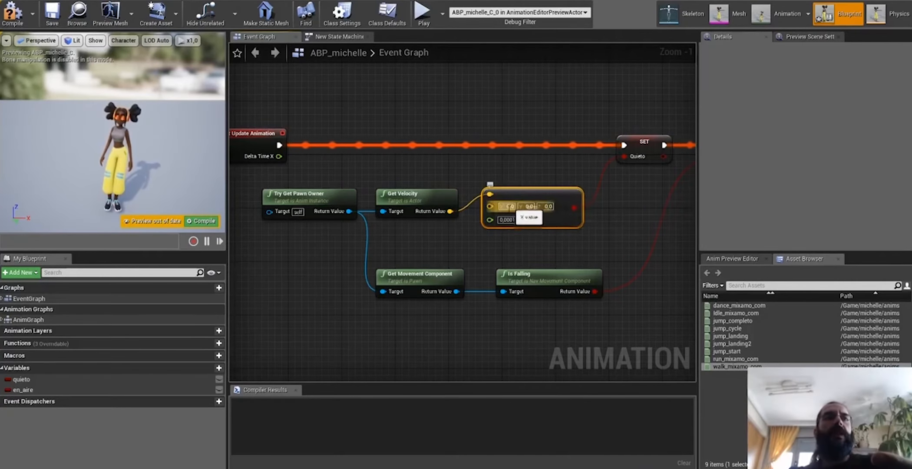
# Step: Raise the velocity comparison node slightly and move the SET En Aire node farther from SET Quieto to make room between them
pyautogui.moveTo(530, 206); pyautogui.dragTo(466, 198, button='right')
pyautogui.scroll(1, 466, 198)
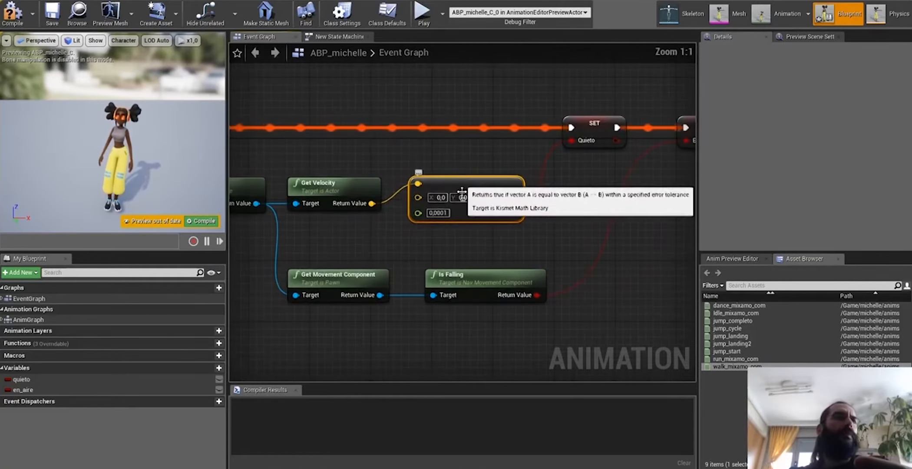
pyautogui.click(611, 135)
pyautogui.moveTo(602, 98); pyautogui.dragTo(627, 106, button='right')
pyautogui.moveTo(549, 131); pyautogui.dragTo(560, 104, button='right')
pyautogui.scroll(-2, 478, 174)
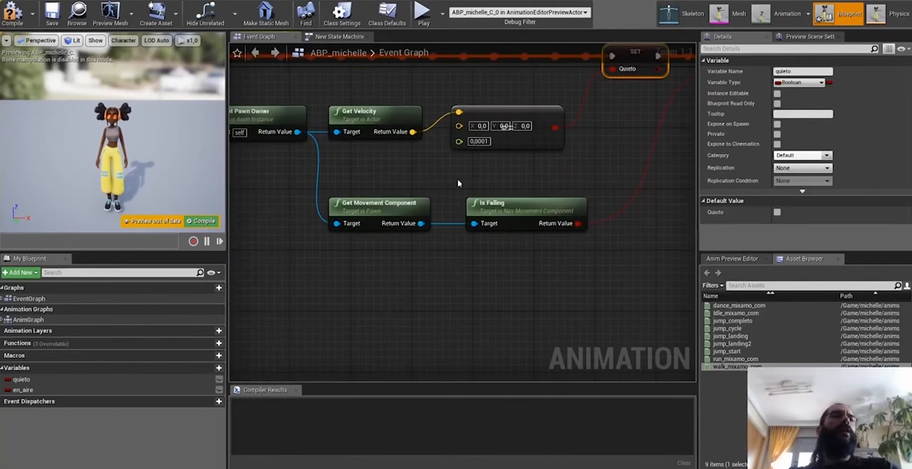
pyautogui.moveTo(404, 170); pyautogui.dragTo(437, 187, button='right')
pyautogui.moveTo(510, 153); pyautogui.dragTo(510, 126)
pyautogui.moveTo(613, 153); pyautogui.dragTo(505, 148, button='right')
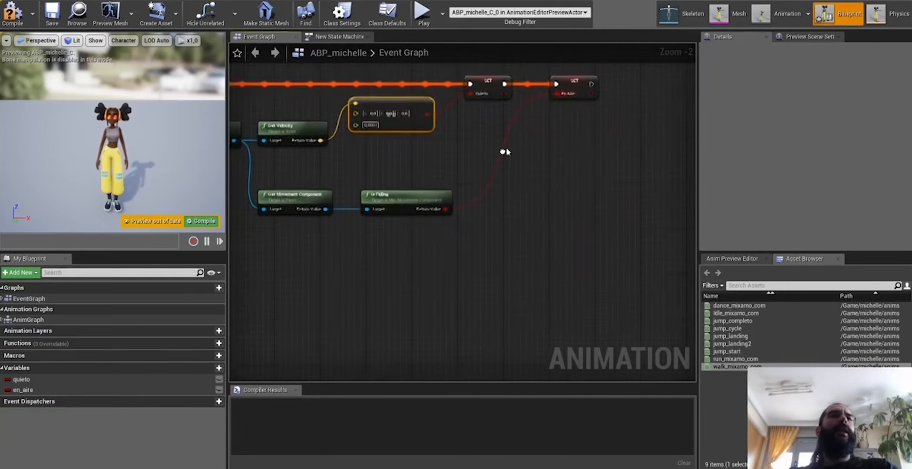
pyautogui.click(584, 79)
pyautogui.moveTo(585, 78); pyautogui.dragTo(685, 83)
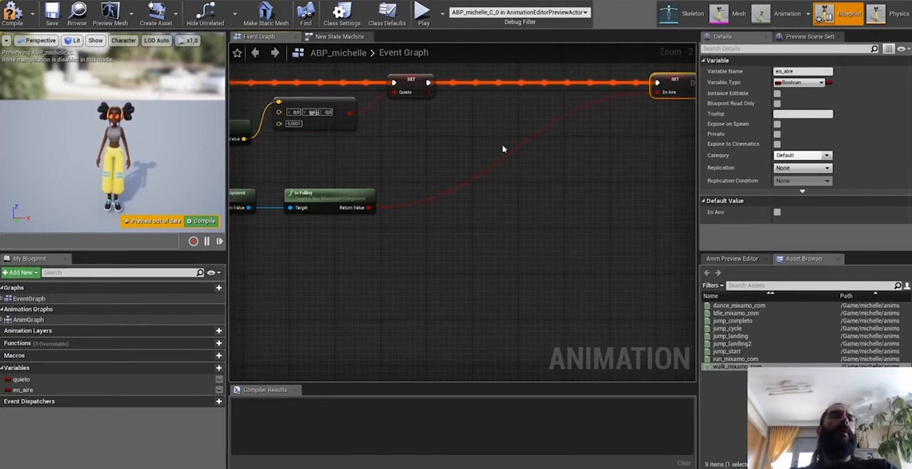
pyautogui.moveTo(365, 143); pyautogui.dragTo(469, 126, button='right')
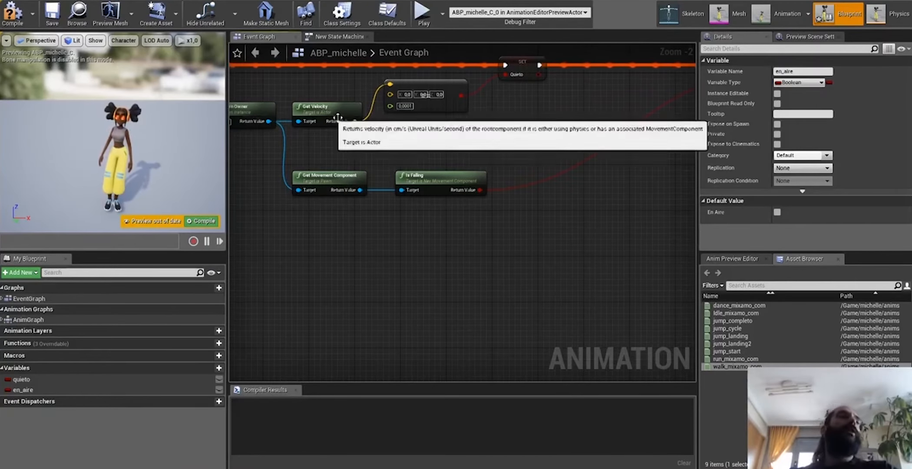
pyautogui.moveTo(355, 121); pyautogui.dragTo(438, 139)
pyautogui.write('ge')
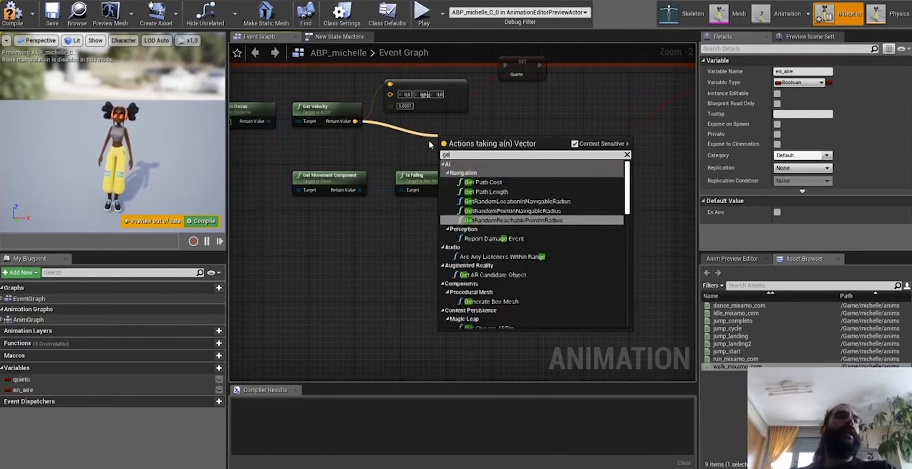
pyautogui.write('t le')
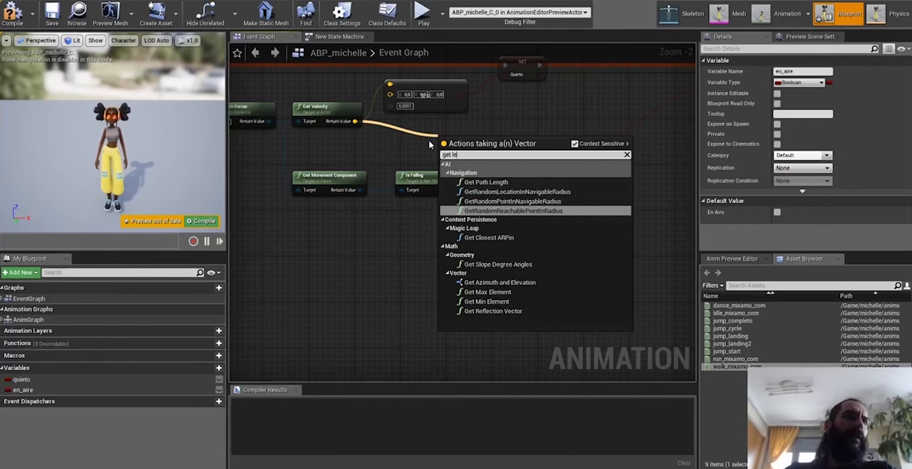
pyautogui.write('n')
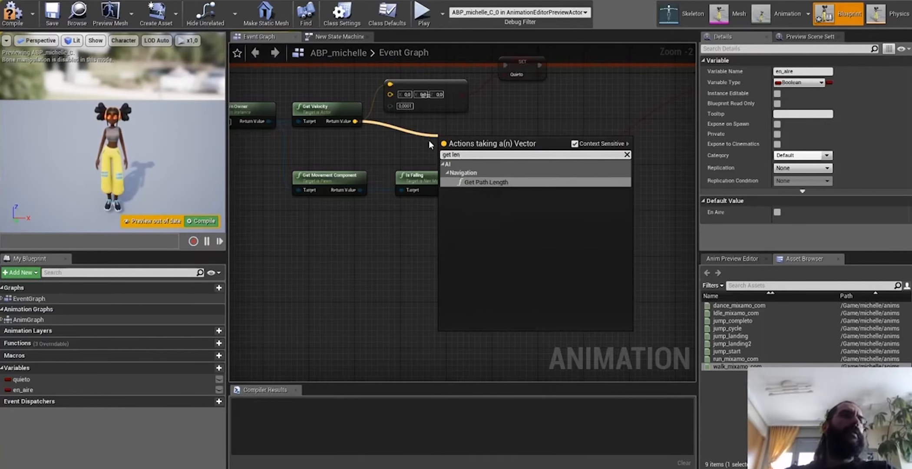
pyautogui.press('Return')
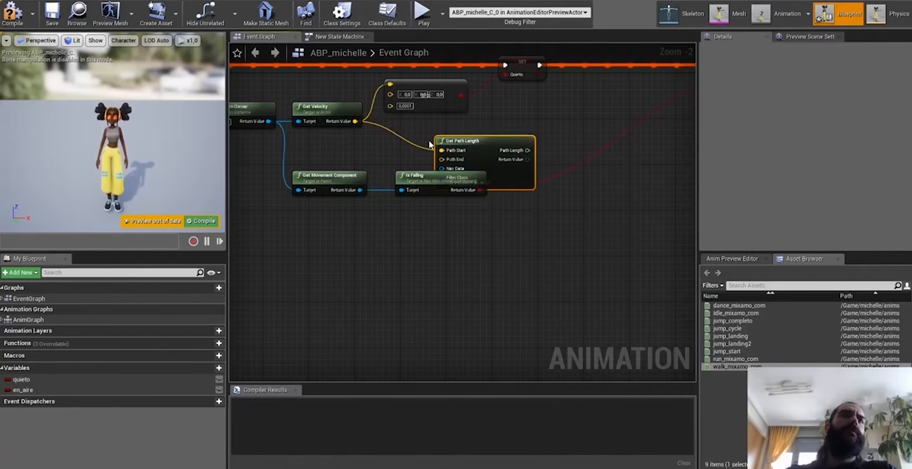
pyautogui.press('Delete')
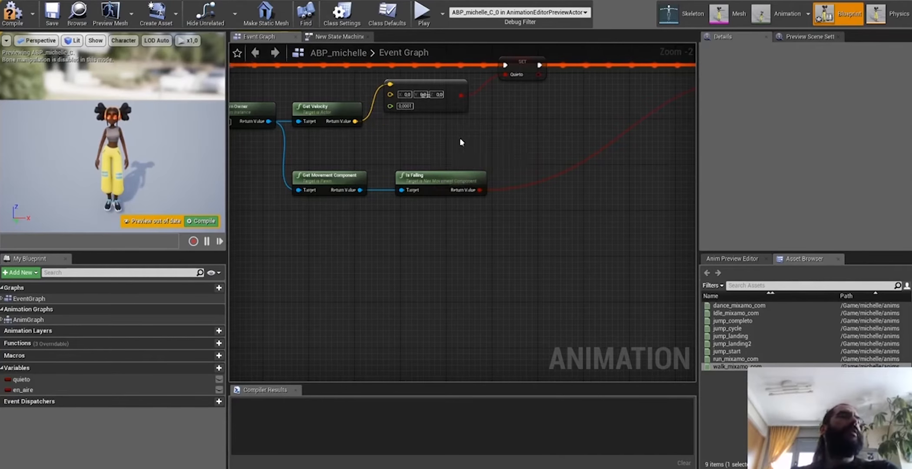
# Step: Add a VectorLength node fed by the Return Value of Get Velocity
pyautogui.moveTo(355, 121); pyautogui.dragTo(403, 132)
pyautogui.write('leng')
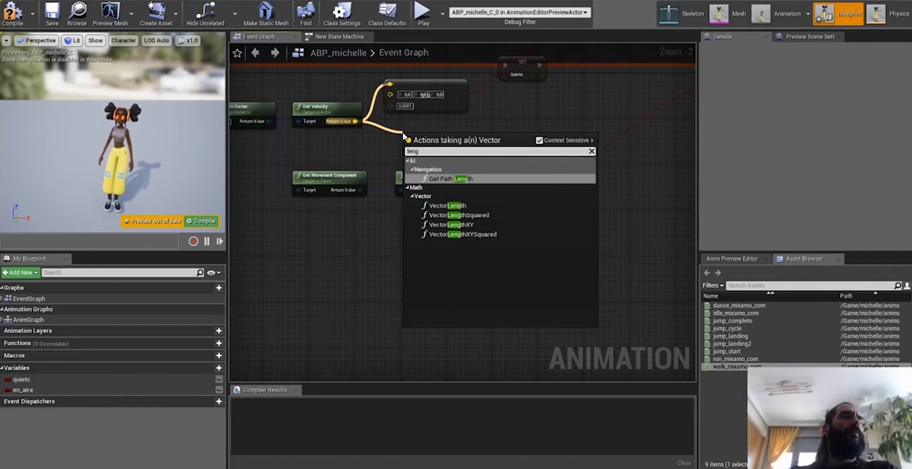
pyautogui.click(462, 205)
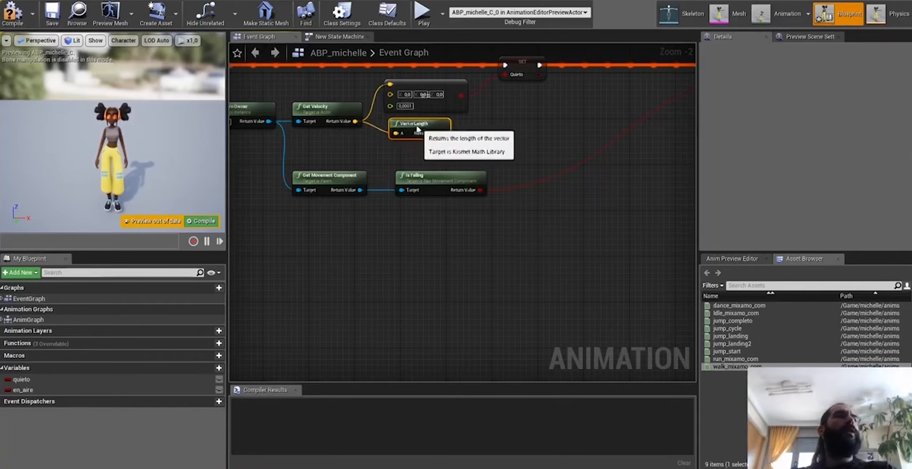
pyautogui.moveTo(537, 133); pyautogui.dragTo(481, 160, button='right')
# Step: Add a float > float comparison fed by the VectorLength result, set its B value to 200, and place it below the SET nodes
pyautogui.moveTo(378, 159); pyautogui.dragTo(512, 136)
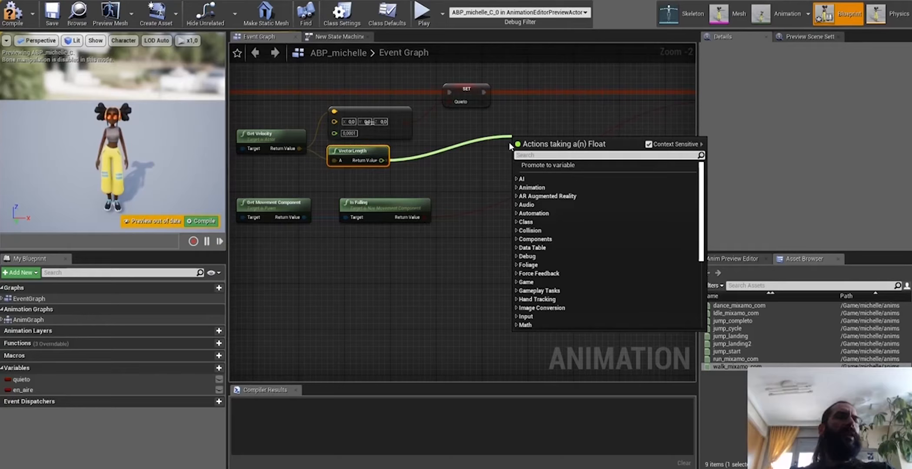
pyautogui.write('>')
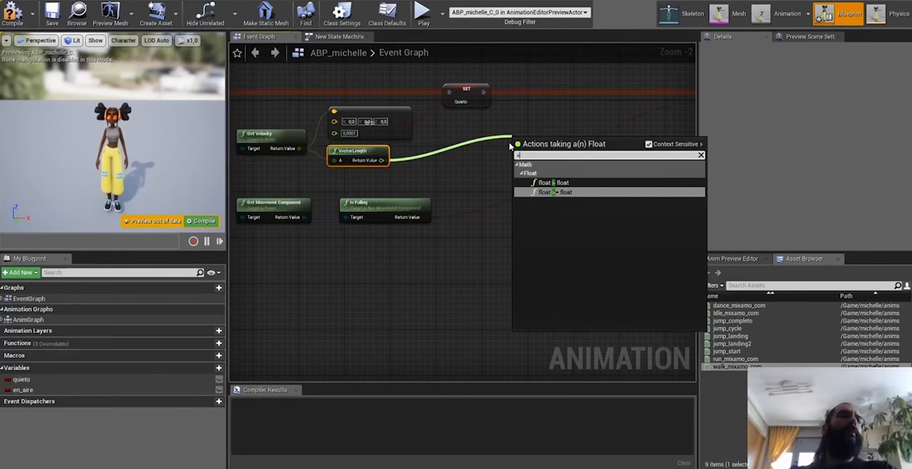
pyautogui.press('Up')
pyautogui.press('Return')
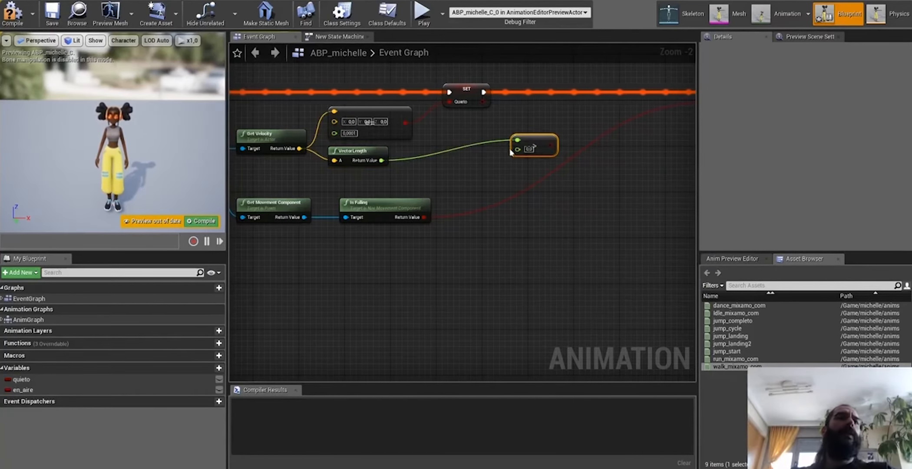
pyautogui.click(531, 149)
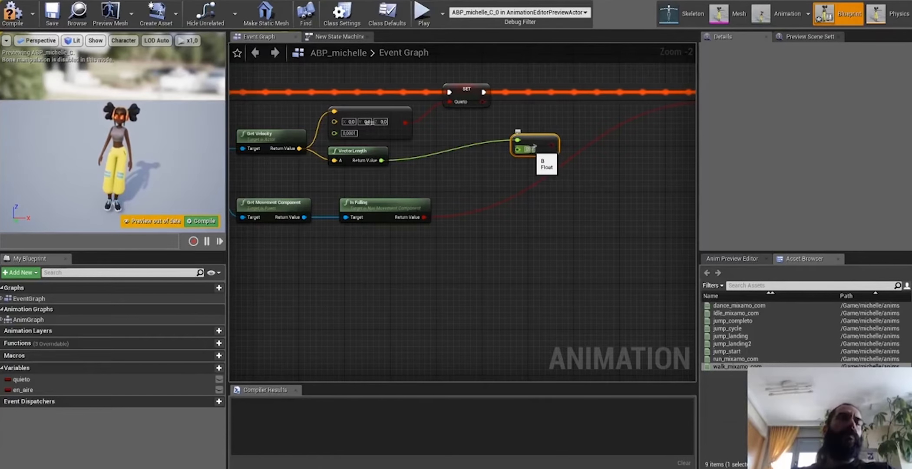
pyautogui.moveTo(548, 136); pyautogui.dragTo(518, 130)
pyautogui.moveTo(539, 113); pyautogui.dragTo(478, 161, button='right')
# Step: Duplicate the Boolean variable quieto and name the copy run
pyautogui.click(410, 145)
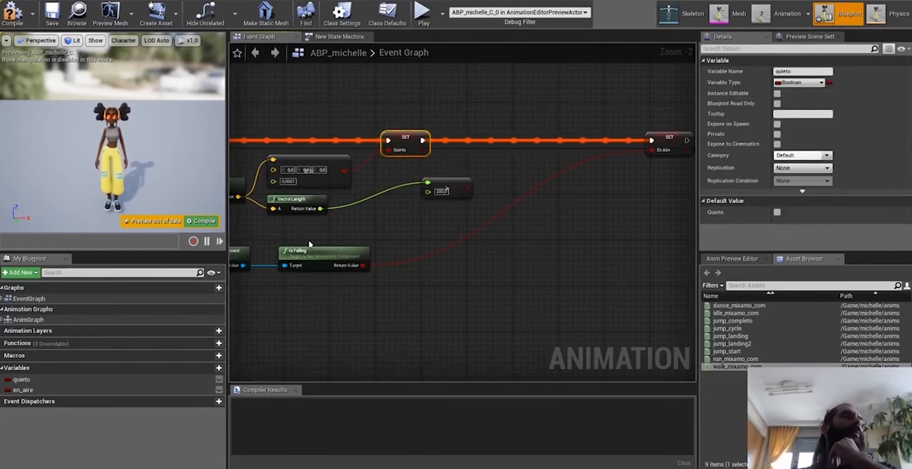
pyautogui.click(127, 380)
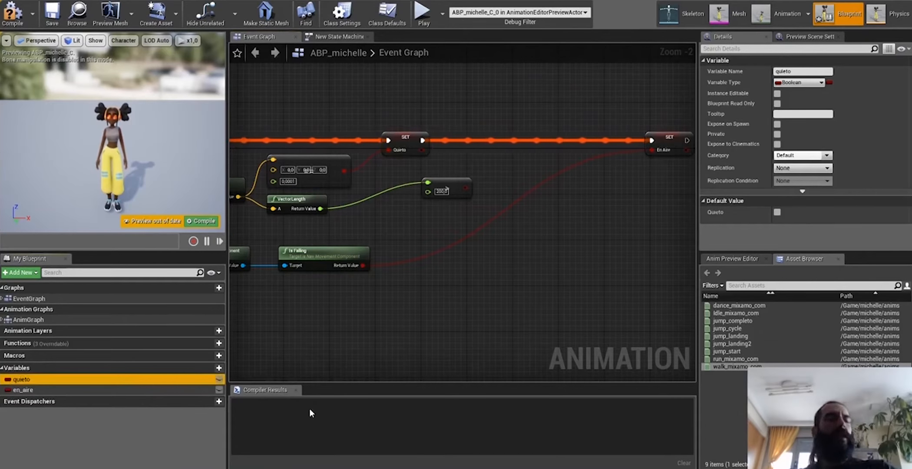
pyautogui.hotkey('ctrl', 'w')
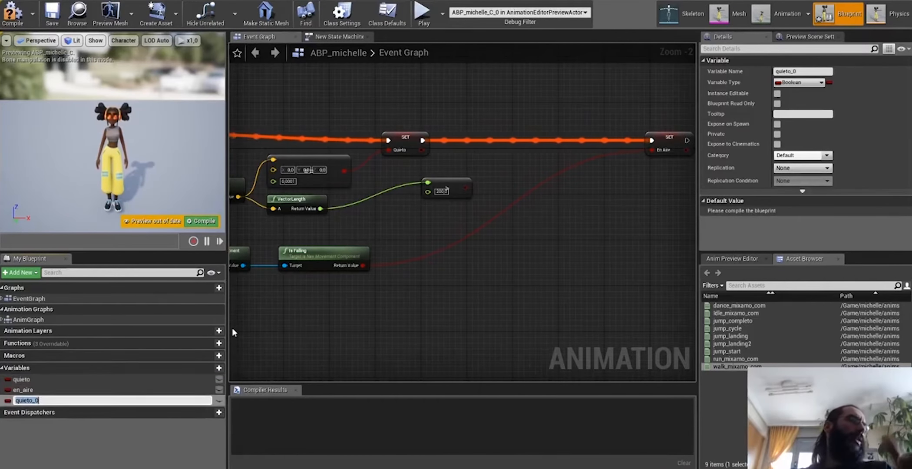
pyautogui.write('corre')
pyautogui.press('Escape')
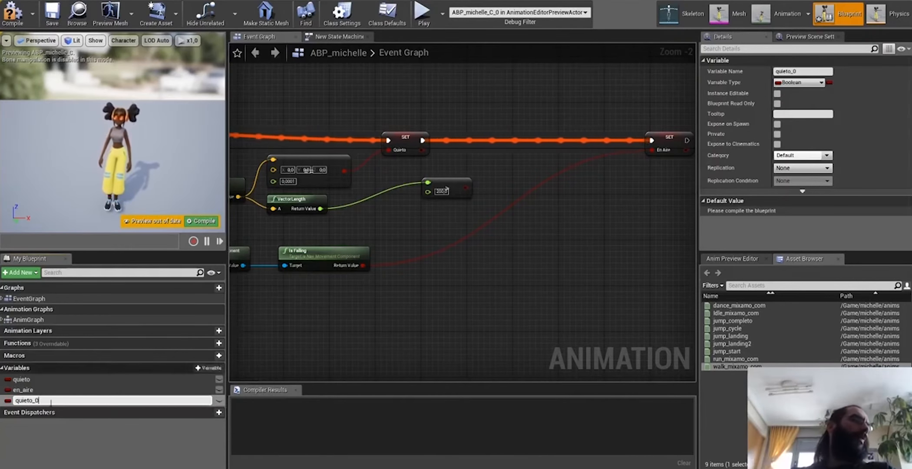
pyautogui.moveTo(50, 402); pyautogui.dragTo(5, 402)
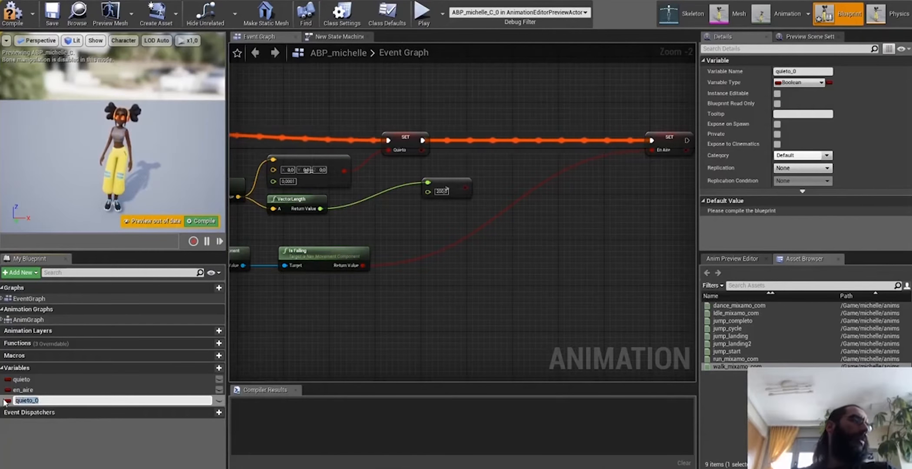
pyautogui.write('run')
pyautogui.press('Return')
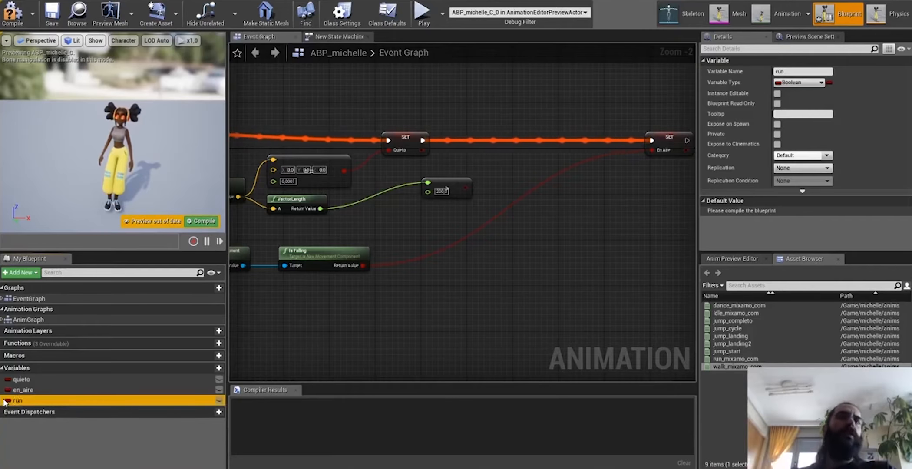
# Step: Insert a SET Run node in line between SET Quieto and SET En Aire, fed by the greater-than comparison
pyautogui.moveTo(541, 159); pyautogui.dragTo(531, 161, button='right')
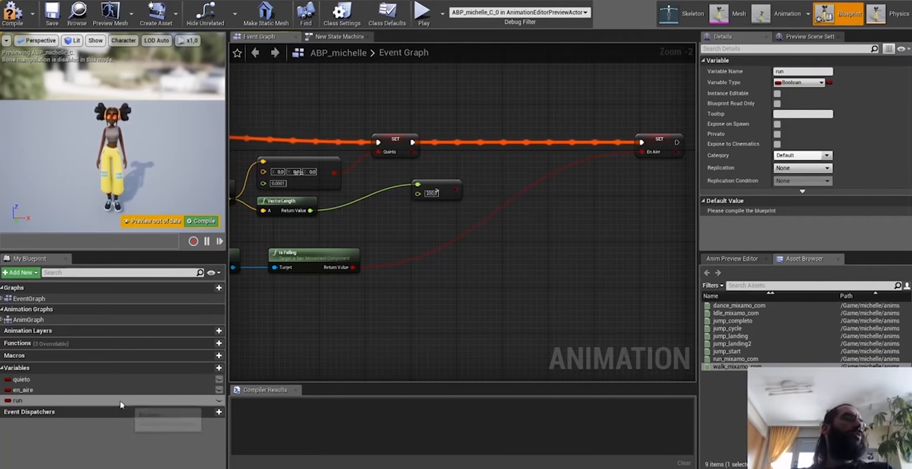
pyautogui.moveTo(119, 401); pyautogui.dragTo(380, 321)
pyautogui.moveTo(493, 163); pyautogui.dragTo(492, 163)
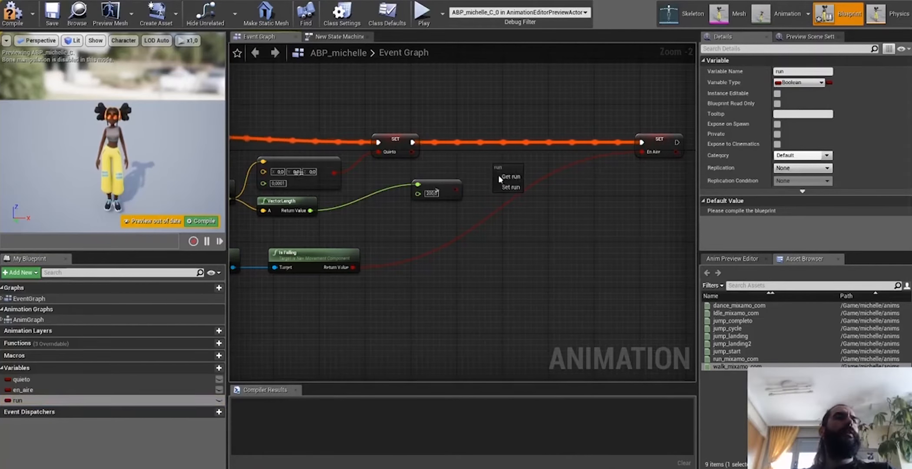
pyautogui.click(508, 182)
pyautogui.moveTo(456, 190); pyautogui.dragTo(412, 142)
pyautogui.click(436, 198)
pyautogui.moveTo(530, 171); pyautogui.dragTo(643, 143)
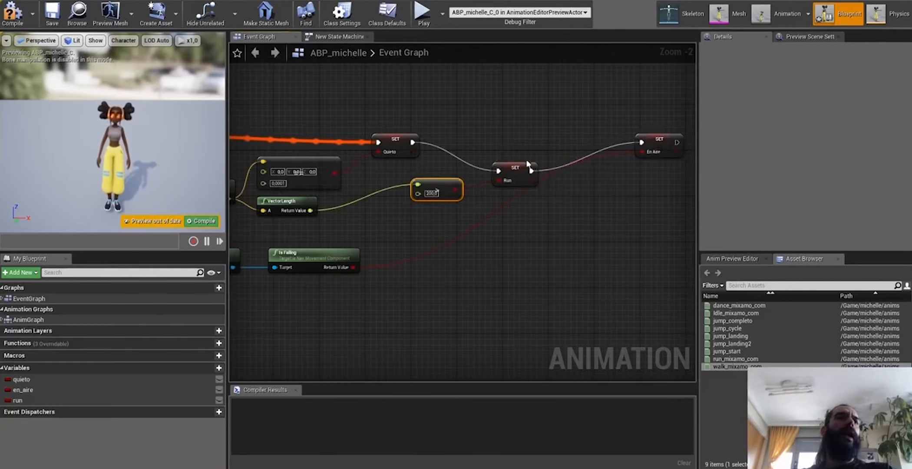
pyautogui.moveTo(511, 179); pyautogui.dragTo(505, 149)
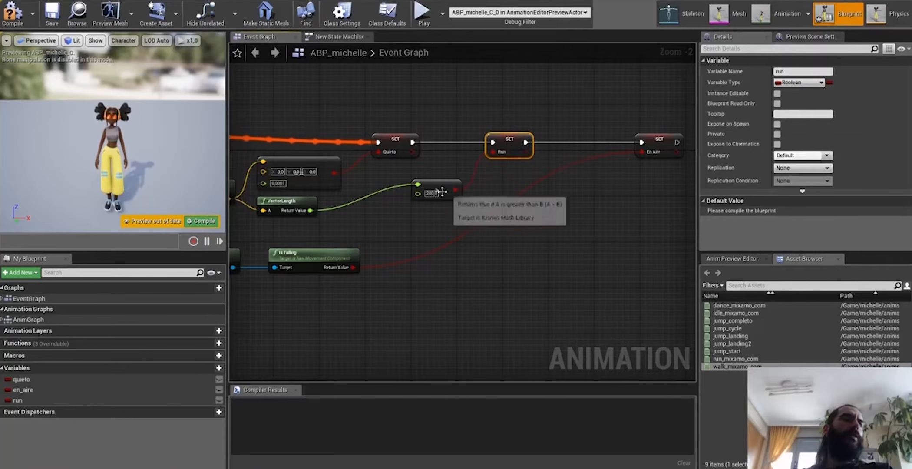
# Step: Set the greater-than comparison's B value to 300 and compile the blueprint
pyautogui.write('3')
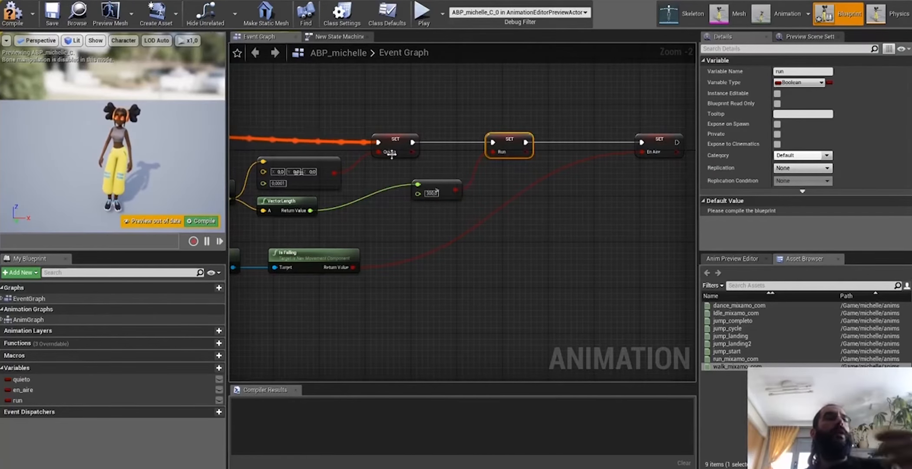
pyautogui.moveTo(395, 116); pyautogui.dragTo(372, 171)
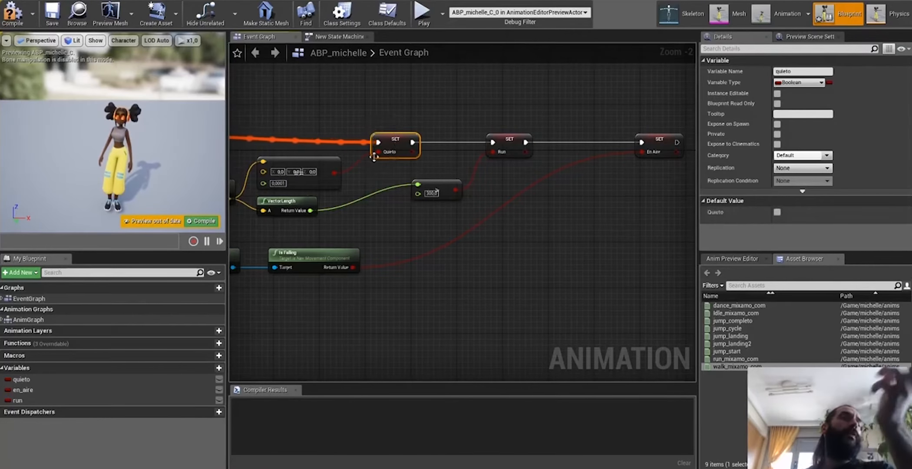
pyautogui.click(8, 5)
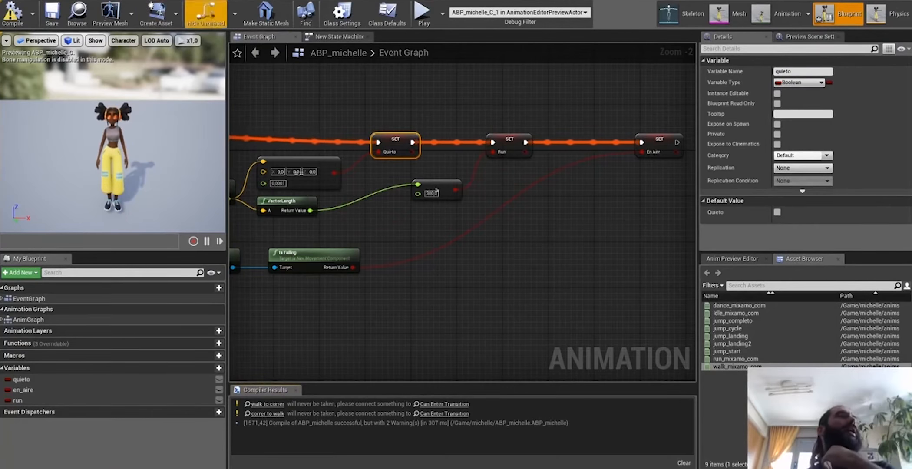
pyautogui.click(12, 11)
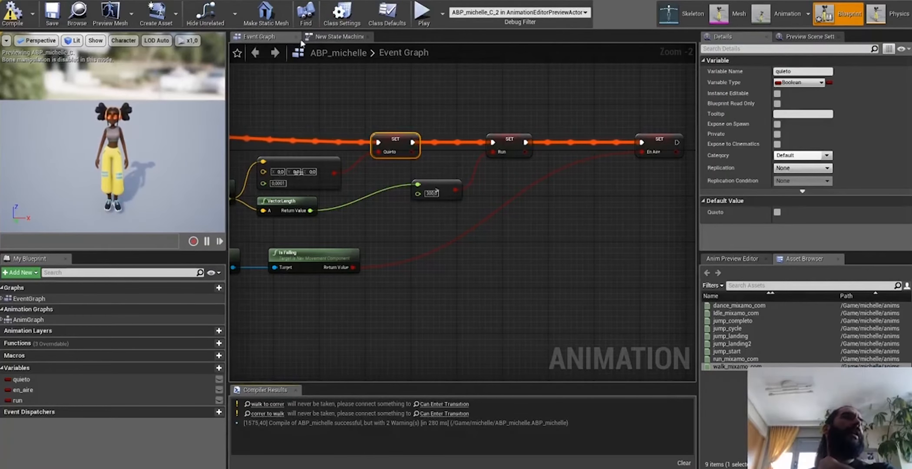
# Step: In the walk-to-correr transition rule, connect a getter of the run variable to Can Enter Transition
pyautogui.click(320, 38)
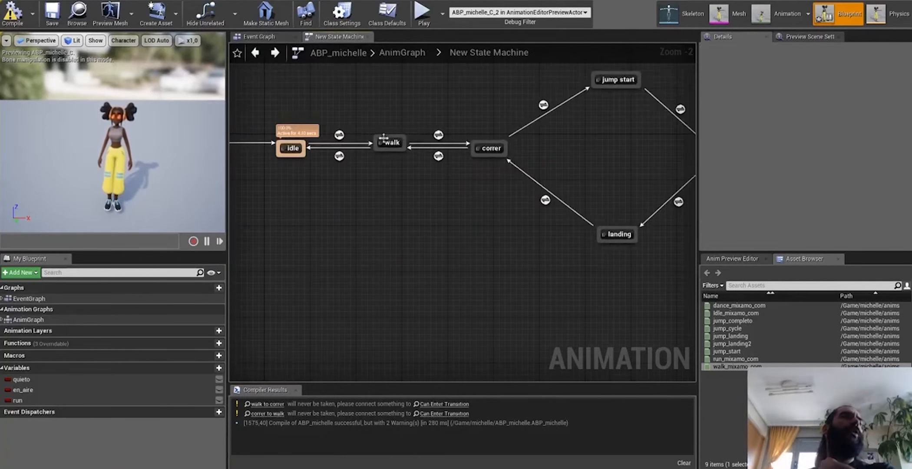
pyautogui.doubleClick(439, 135)
pyautogui.moveTo(39, 400); pyautogui.dragTo(480, 239)
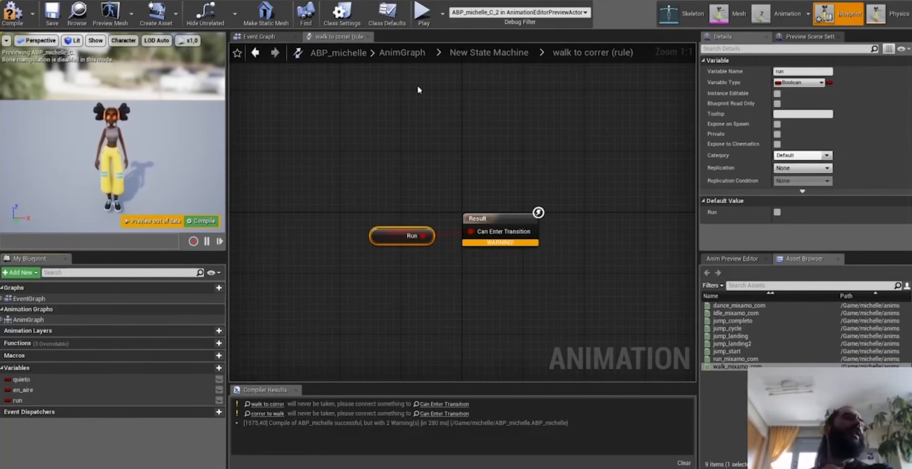
# Step: In the correr-to-walk transition rule, connect a getter of the run variable through a NOT Boolean node to Can Enter Transition
pyautogui.click(255, 54)
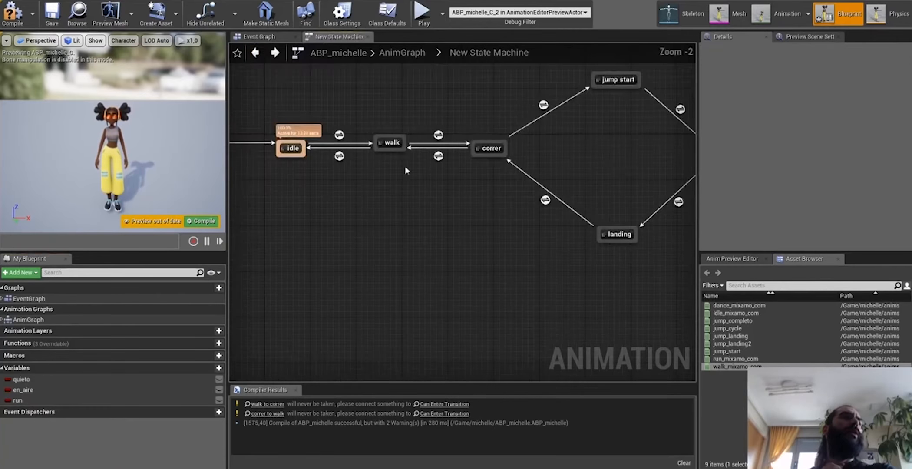
pyautogui.click(438, 156)
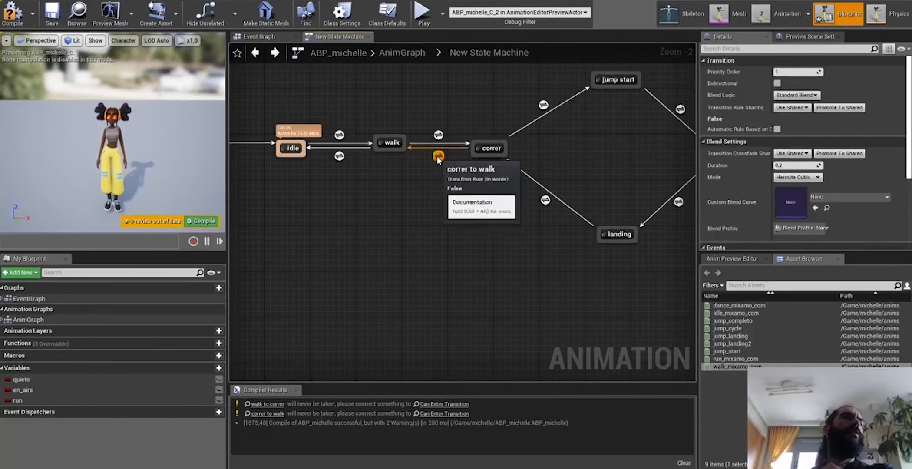
pyautogui.doubleClick(438, 157)
pyautogui.moveTo(31, 399); pyautogui.dragTo(416, 285)
pyautogui.moveTo(383, 217); pyautogui.dragTo(354, 219)
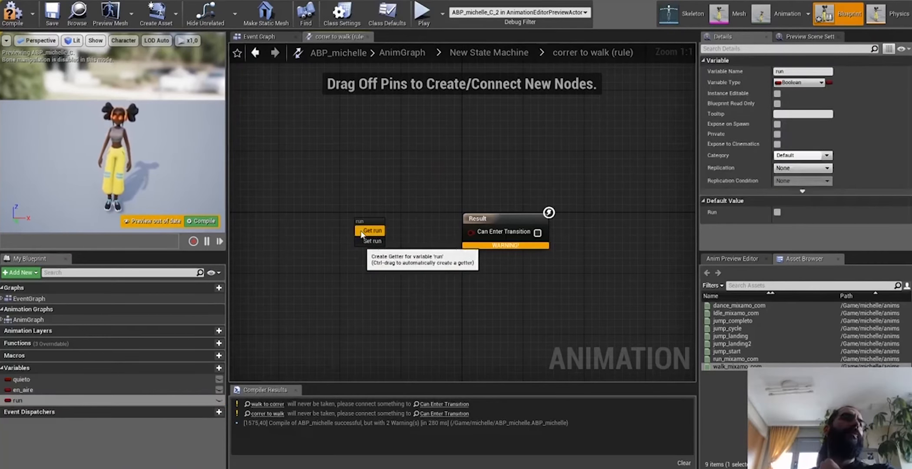
pyautogui.moveTo(364, 231); pyautogui.dragTo(333, 229)
pyautogui.write('not')
pyautogui.press('Up')
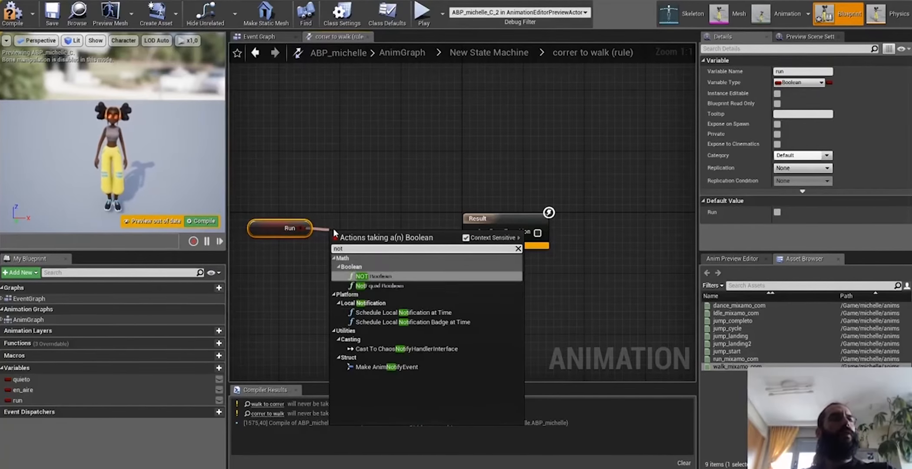
pyautogui.press('Return')
pyautogui.moveTo(384, 237); pyautogui.dragTo(464, 236)
pyautogui.moveTo(365, 241)
pyautogui.mouseDown()
pyautogui.moveTo(379, 227)
pyautogui.moveTo(376, 235)
pyautogui.mouseUp()
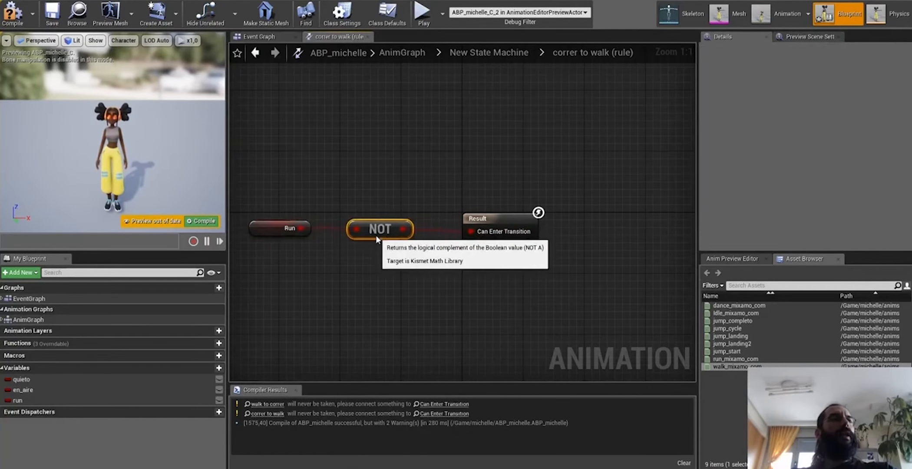
pyautogui.click(255, 53)
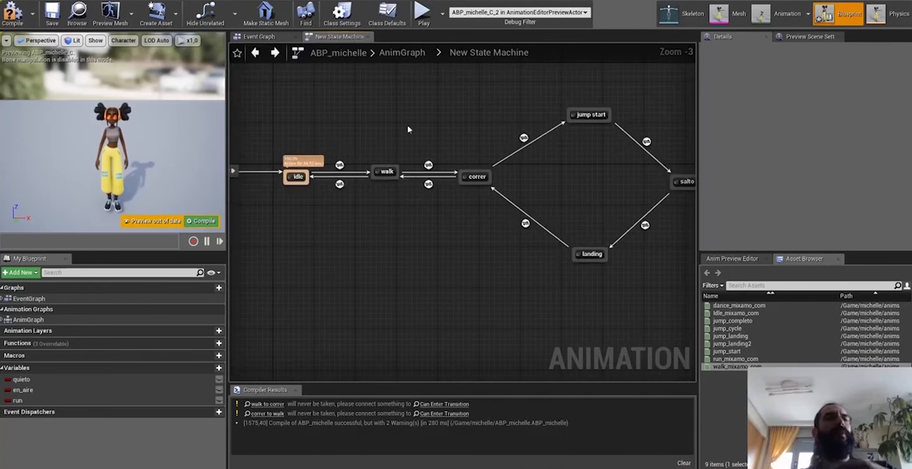
pyautogui.moveTo(422, 151); pyautogui.dragTo(422, 151)
pyautogui.moveTo(492, 151); pyautogui.dragTo(495, 141)
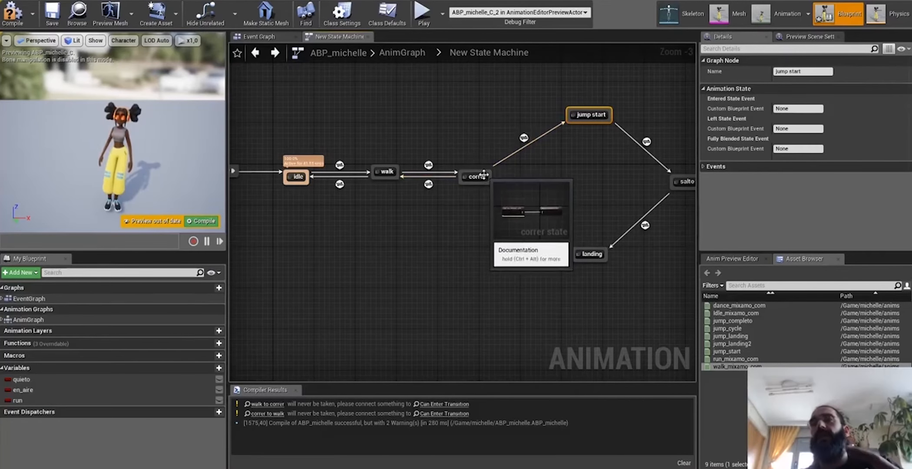
pyautogui.moveTo(483, 174); pyautogui.dragTo(481, 175)
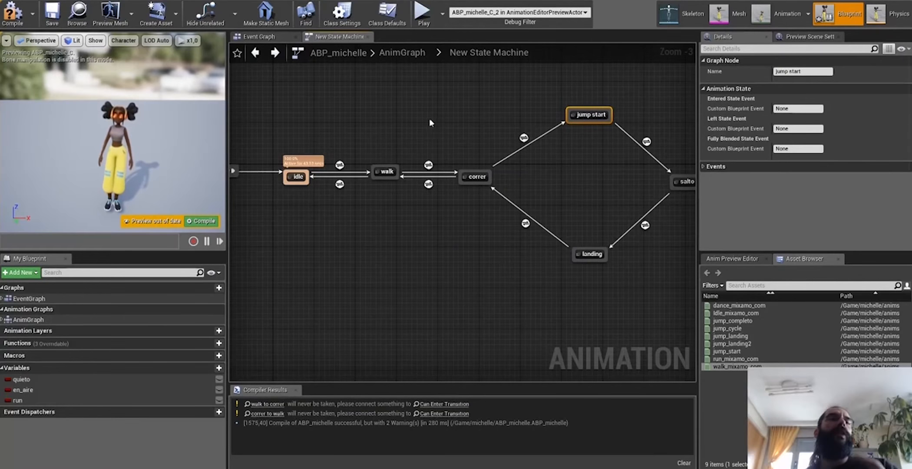
pyautogui.moveTo(397, 166); pyautogui.dragTo(383, 123)
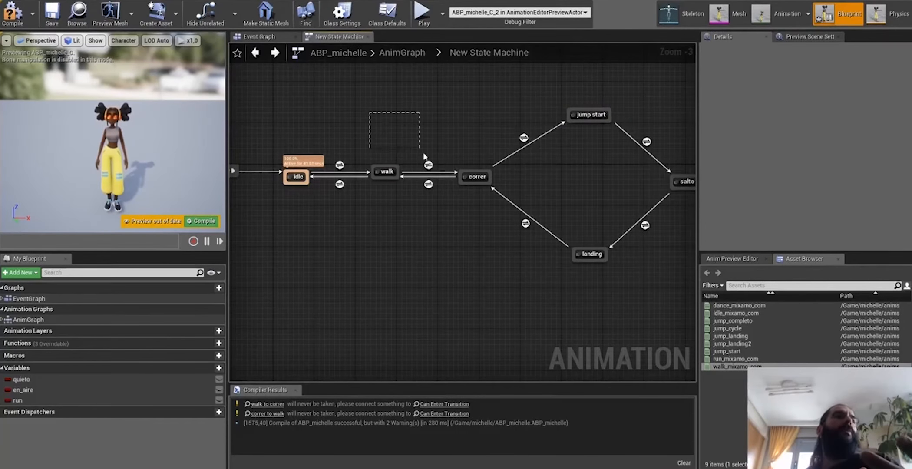
pyautogui.moveTo(471, 187); pyautogui.dragTo(494, 180)
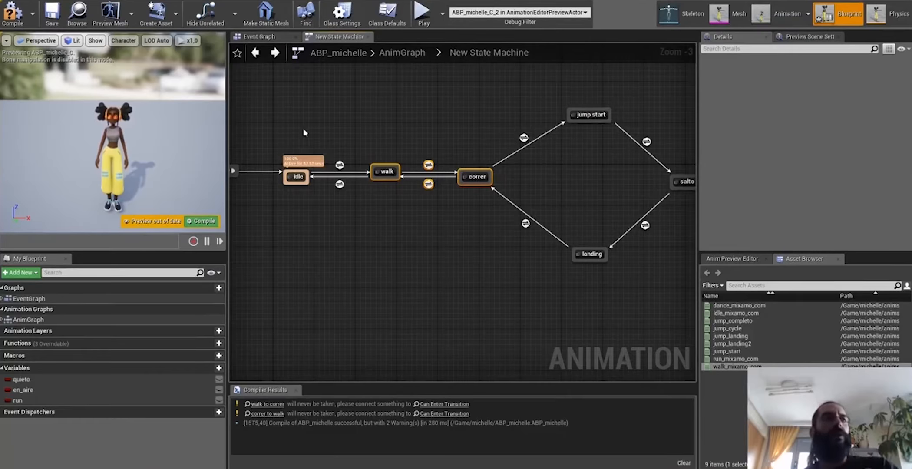
# Step: Play the level and test the character walking and sprinting in both directions
pyautogui.moveTo(603, 1); pyautogui.dragTo(911, 40)
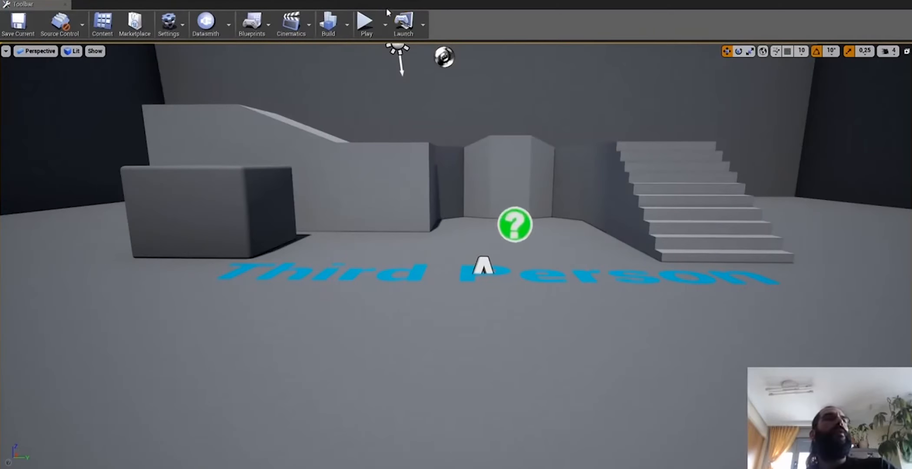
pyautogui.click(367, 33)
pyautogui.press('w')
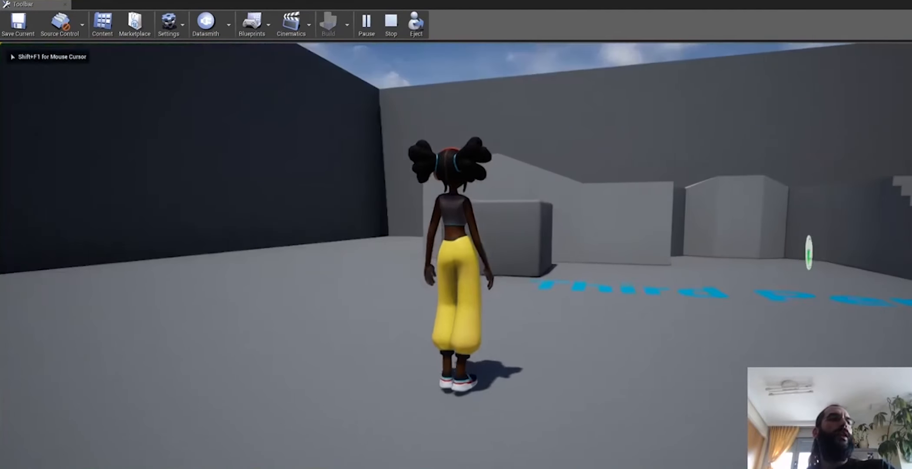
pyautogui.press('d')
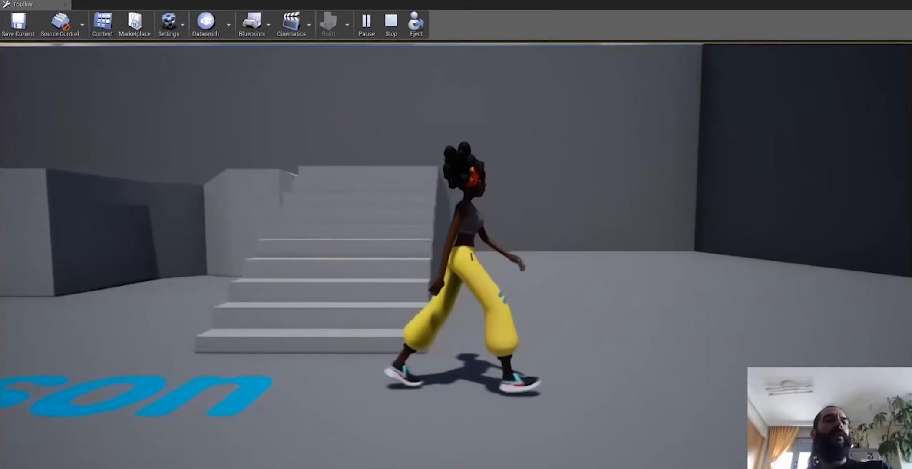
pyautogui.press('a')
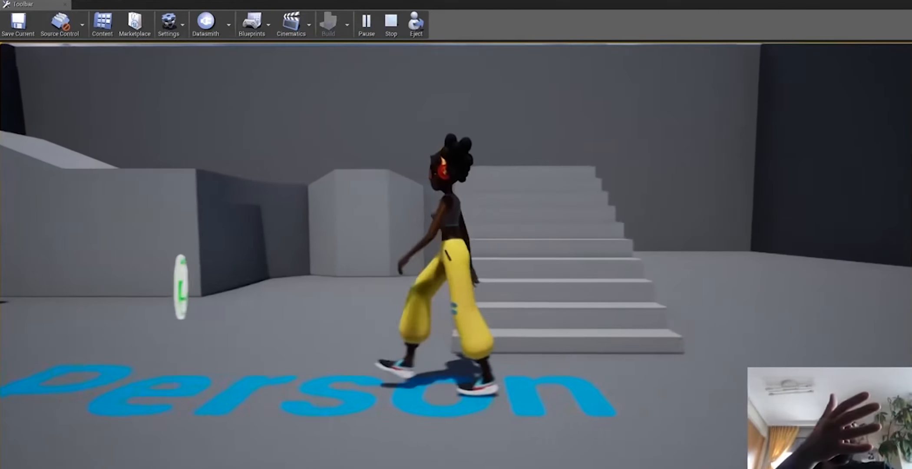
pyautogui.press('shift')
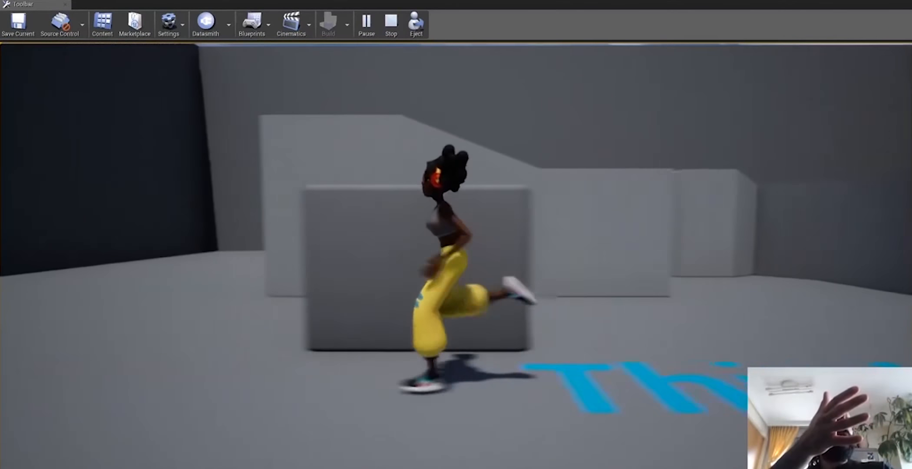
pyautogui.press('d')
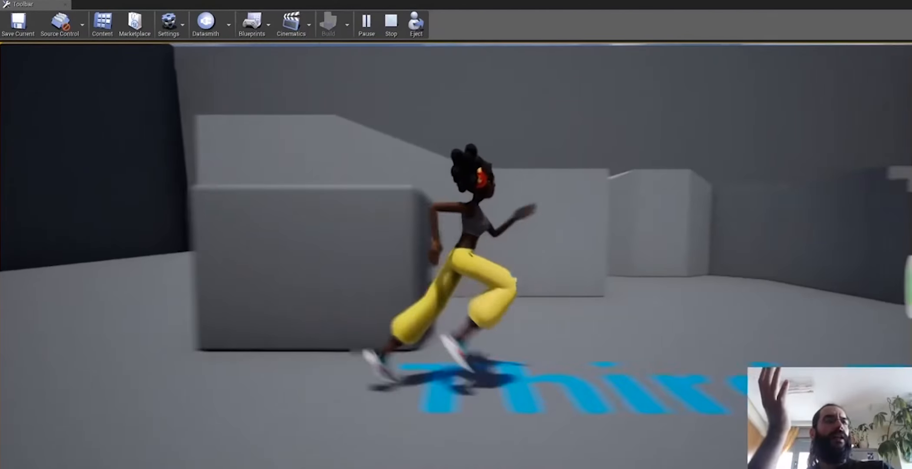
# Step: Test jumping repeatedly with the character, both while running and while walking
pyautogui.press('space')
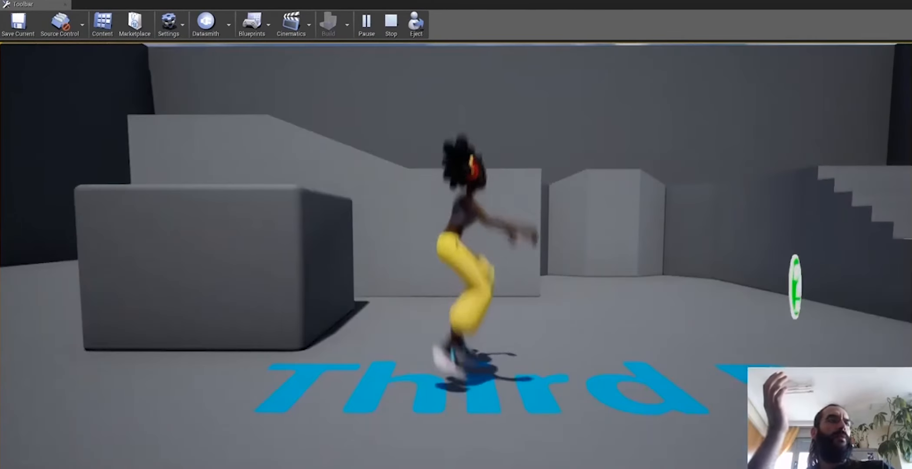
pyautogui.press('space')
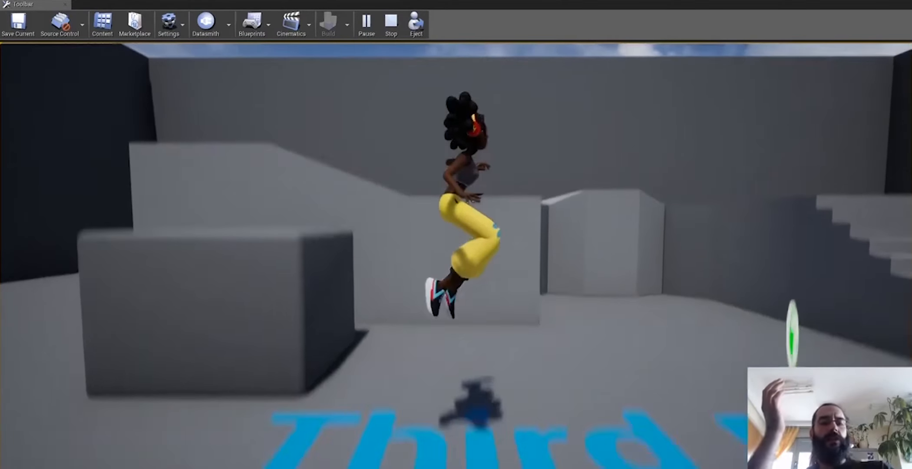
pyautogui.press('d')
pyautogui.press('space')
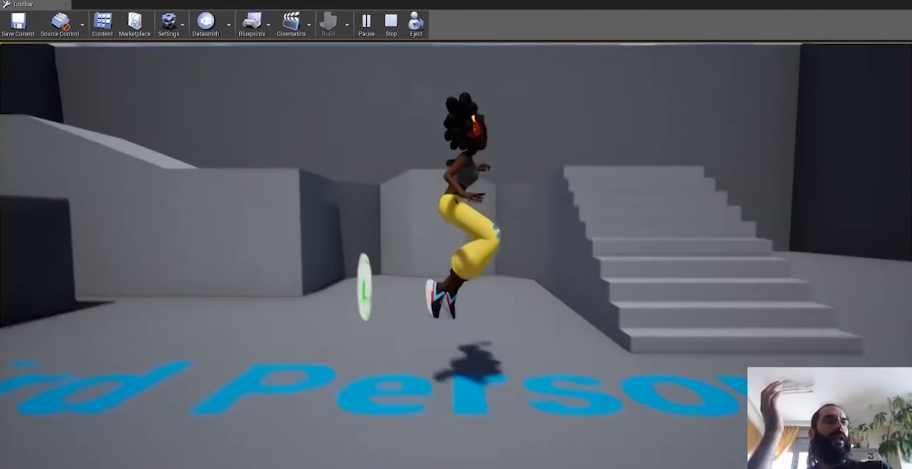
pyautogui.press('space')
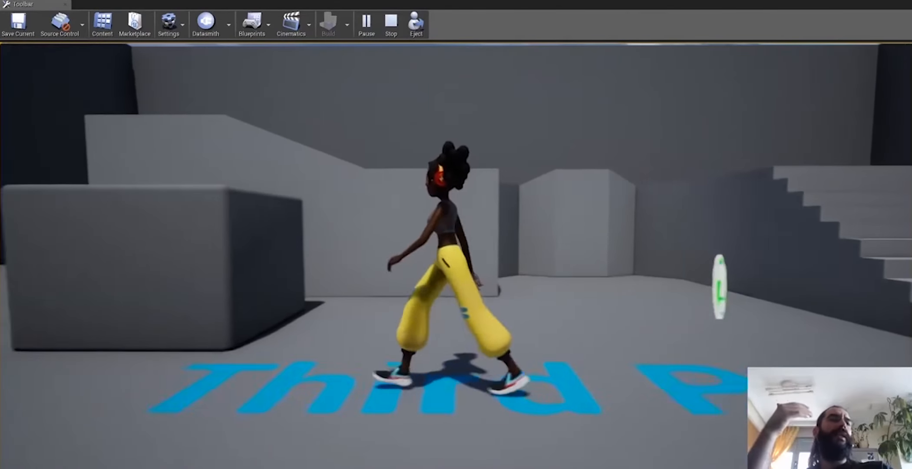
pyautogui.press('d')
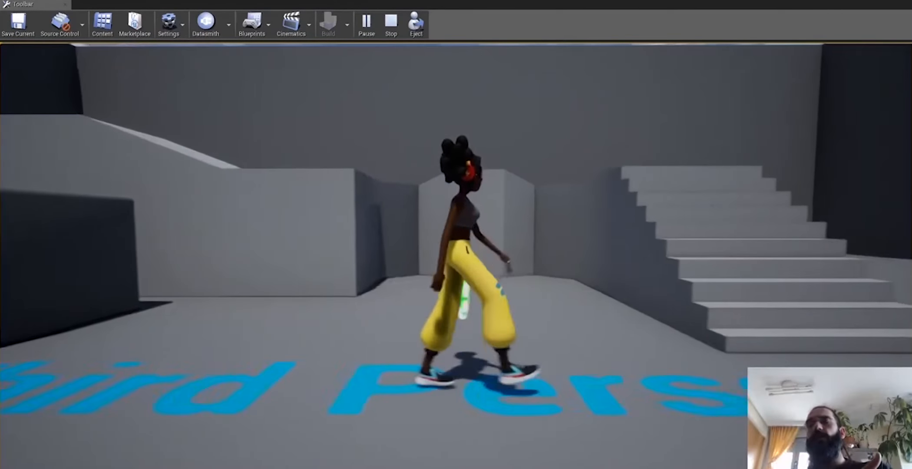
pyautogui.press('a')
pyautogui.press('space')
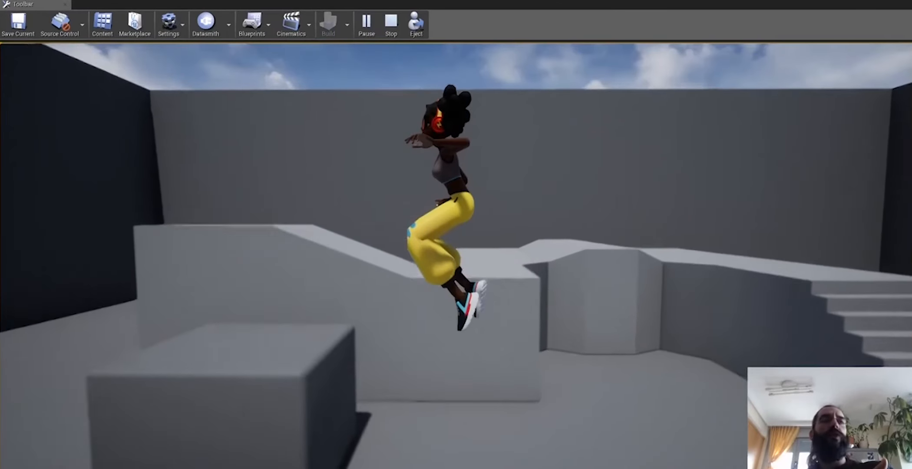
# Step: Check the character's changes between idle, walking and running in both directions, and end the play session
pyautogui.press('d')
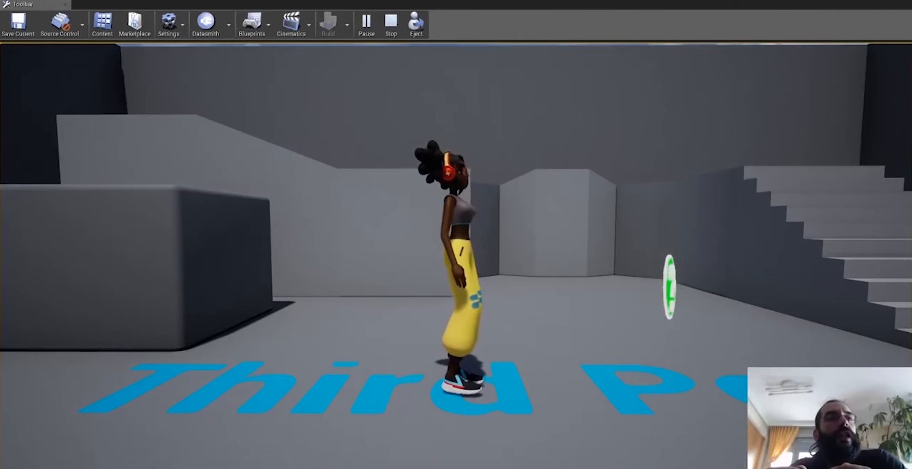
pyautogui.press('d')
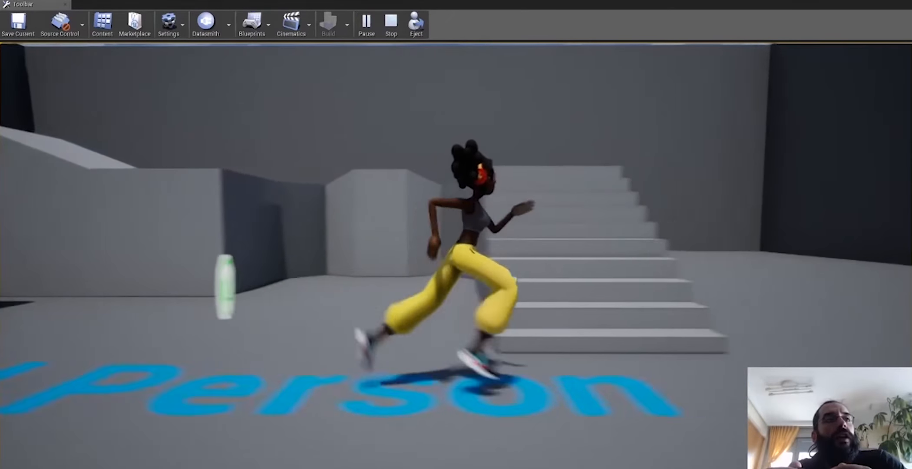
pyautogui.press('a')
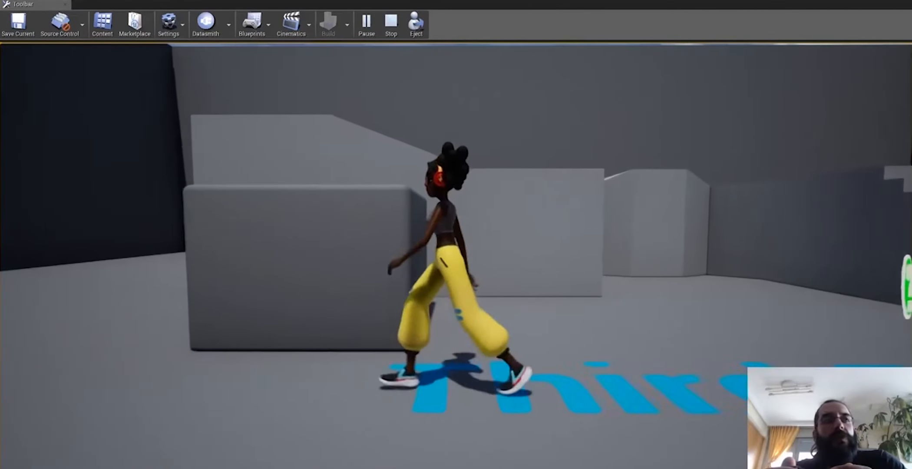
pyautogui.press('a')
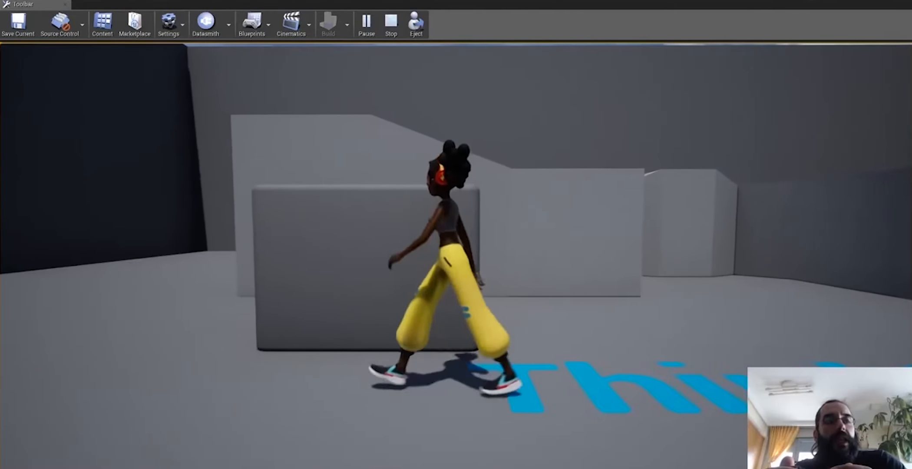
pyautogui.press('d')
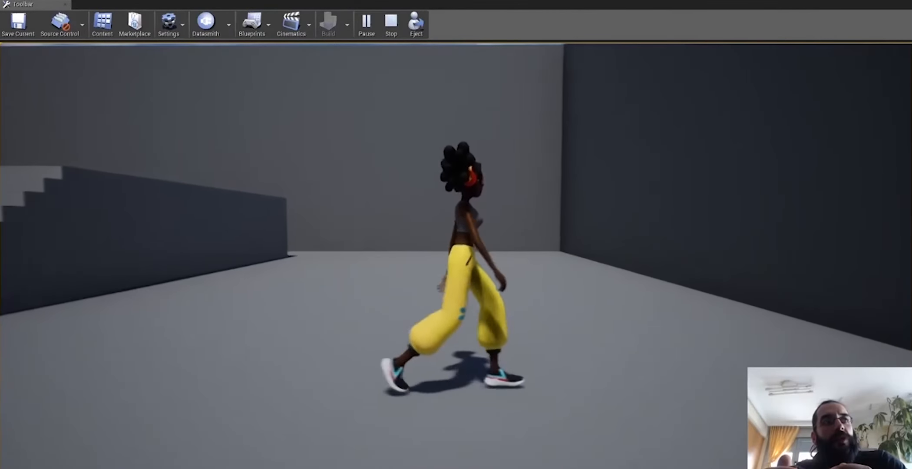
pyautogui.press('a')
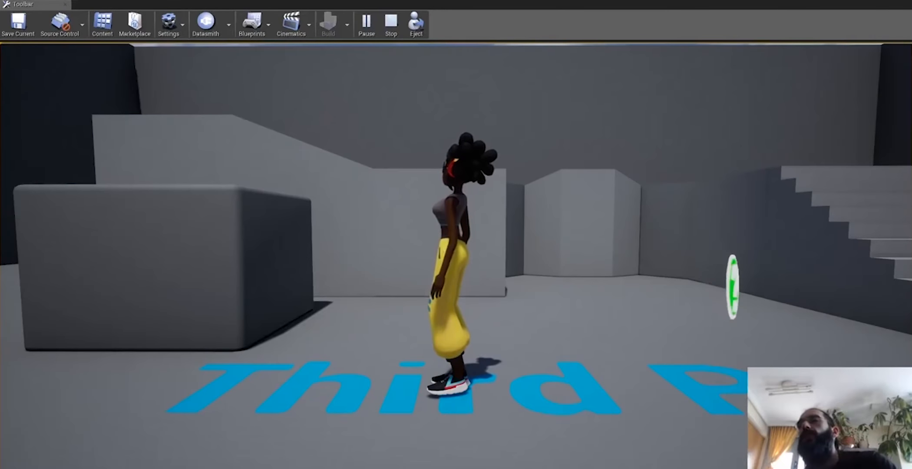
pyautogui.press('Escape')
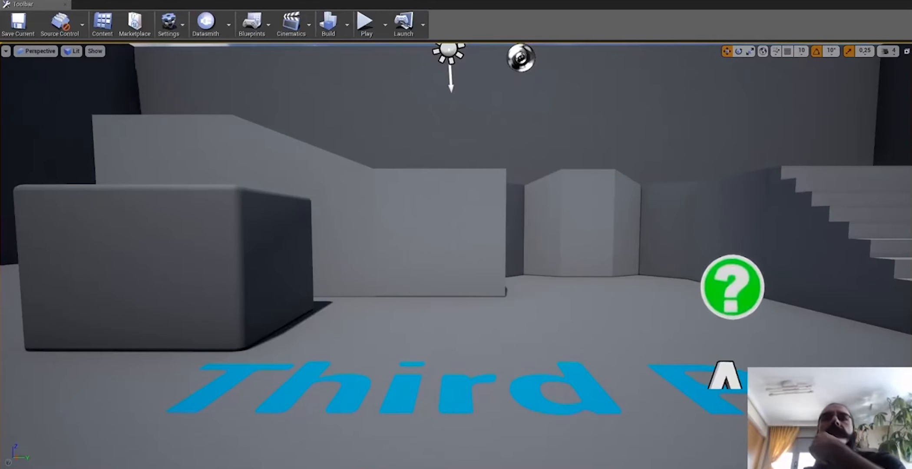
# Step: Close the ABP_michelle editor and view the animations in the michelle content's anims folder
pyautogui.moveTo(911, 93); pyautogui.dragTo(718, 94)
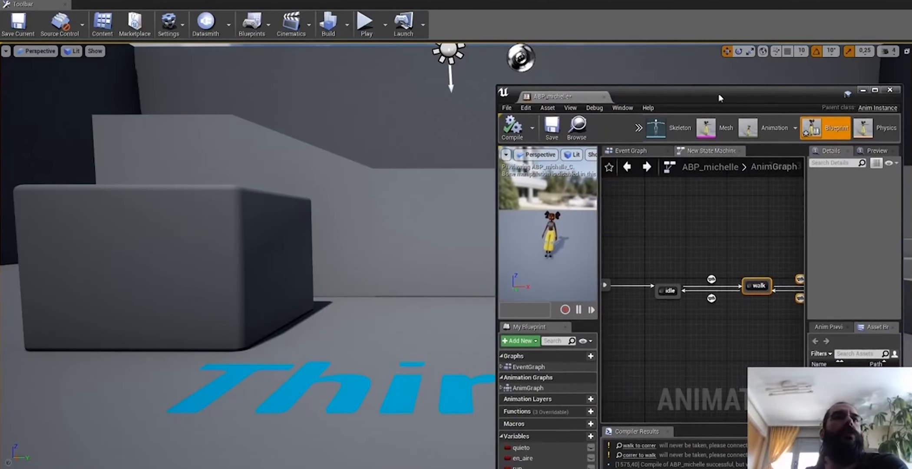
pyautogui.click(890, 90)
pyautogui.click(103, 23)
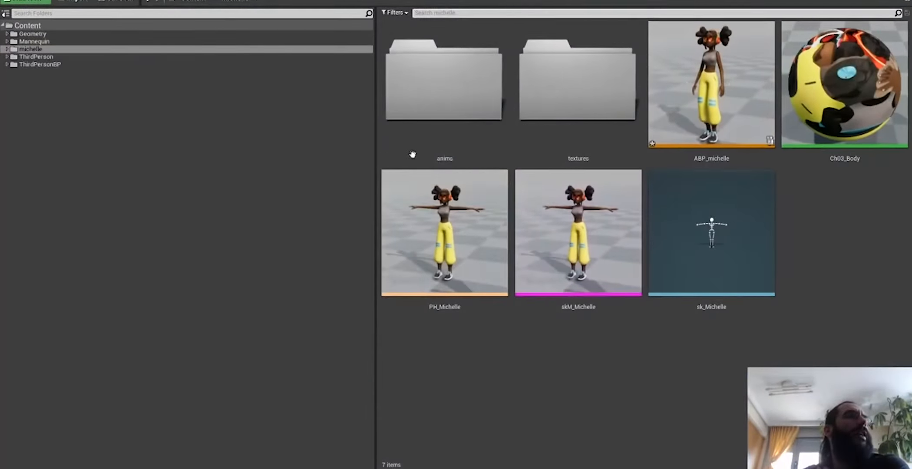
pyautogui.doubleClick(452, 156)
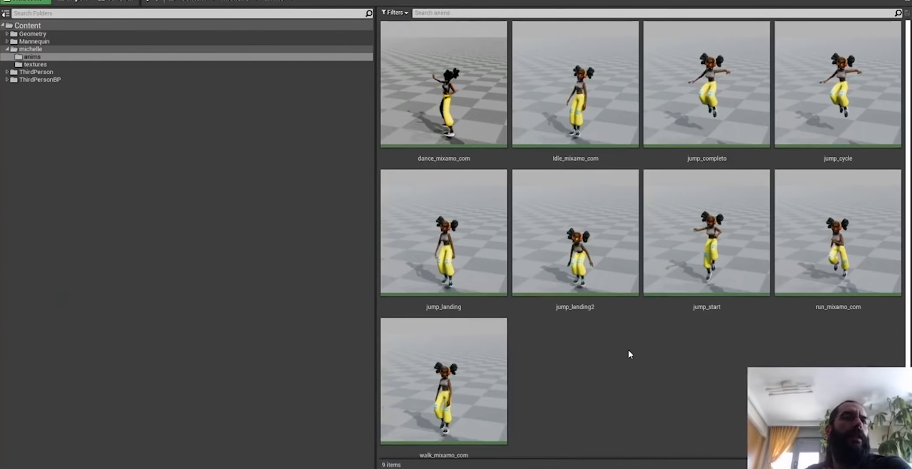
# Step: Create a Blend Space 1D from the skM_Michelle skeletal mesh in the michelle folder and name it BS_IdleWalkRun
pyautogui.hotkey('alt', 'Left')
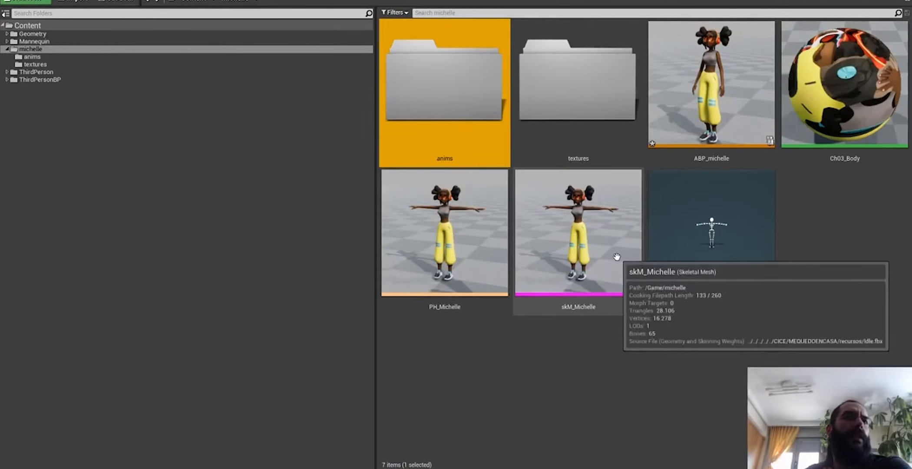
pyautogui.click(565, 234)
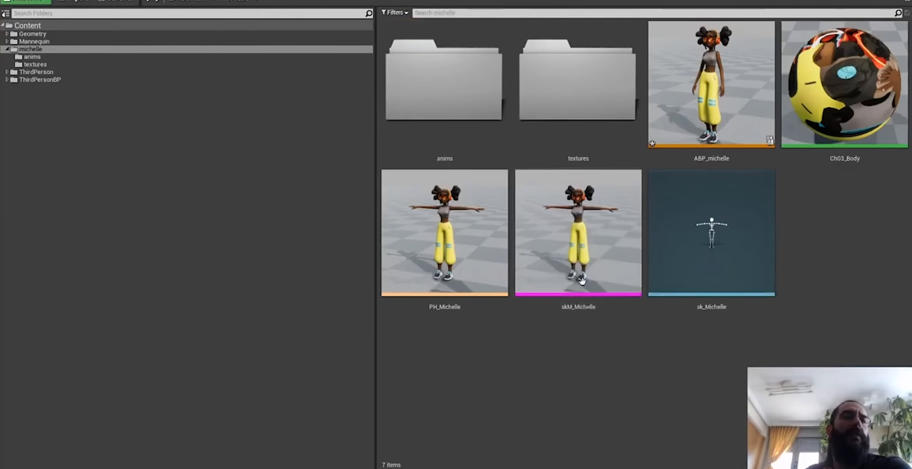
pyautogui.rightClick(573, 213)
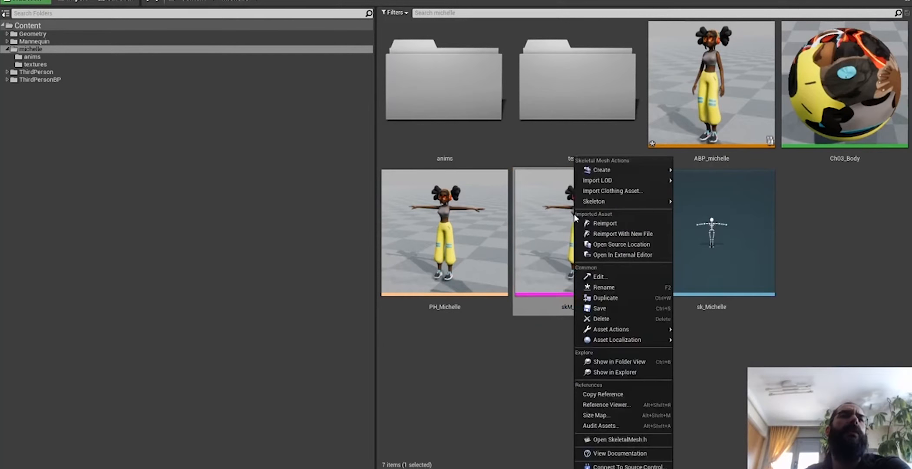
pyautogui.moveTo(654, 170)
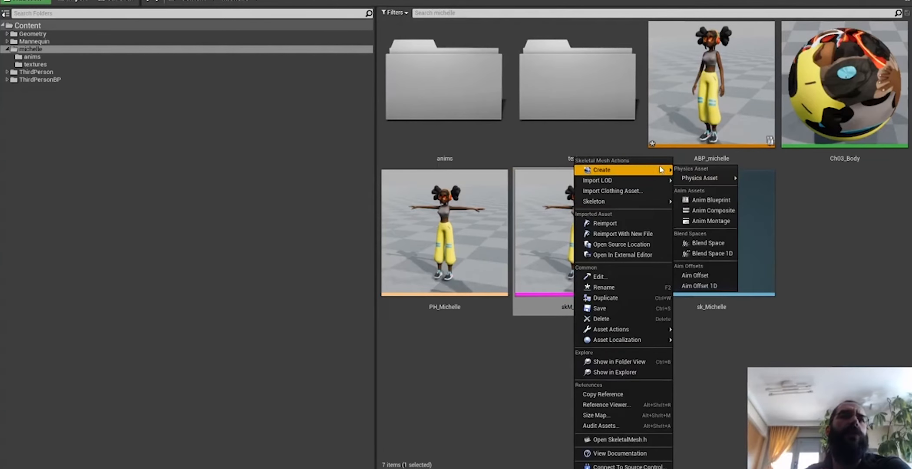
pyautogui.click(713, 254)
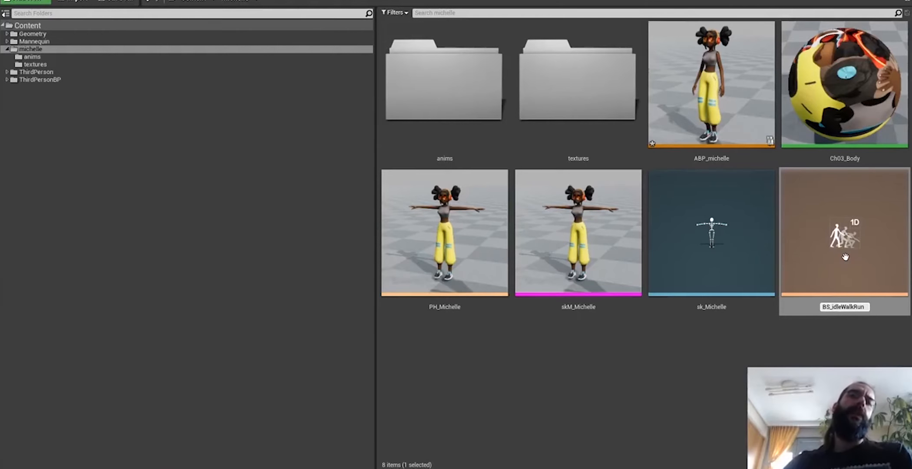
pyautogui.press('Return')
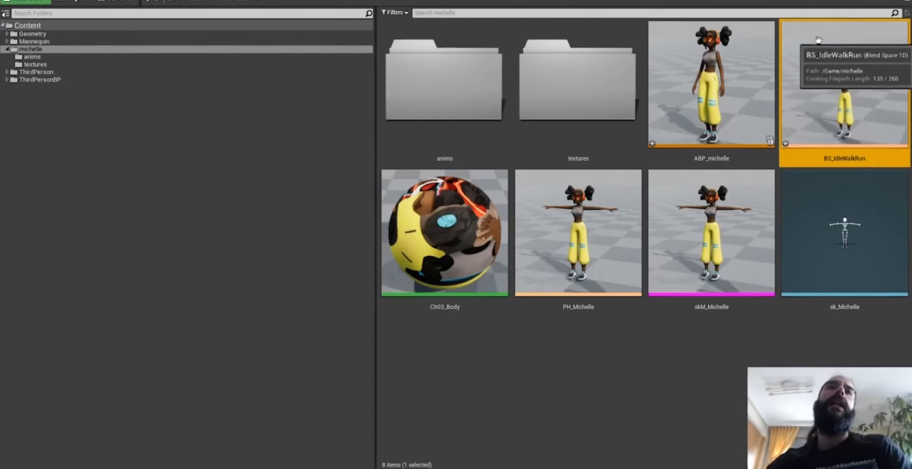
# Step: Move BS_IdleWalkRun into the anims folder and open it there in a maximized editor
pyautogui.moveTo(852, 83); pyautogui.dragTo(463, 130)
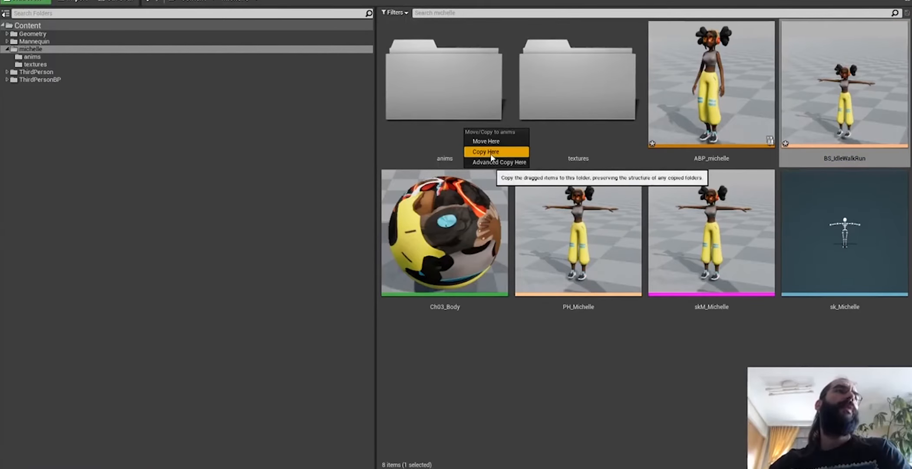
pyautogui.click(477, 138)
pyautogui.doubleClick(464, 114)
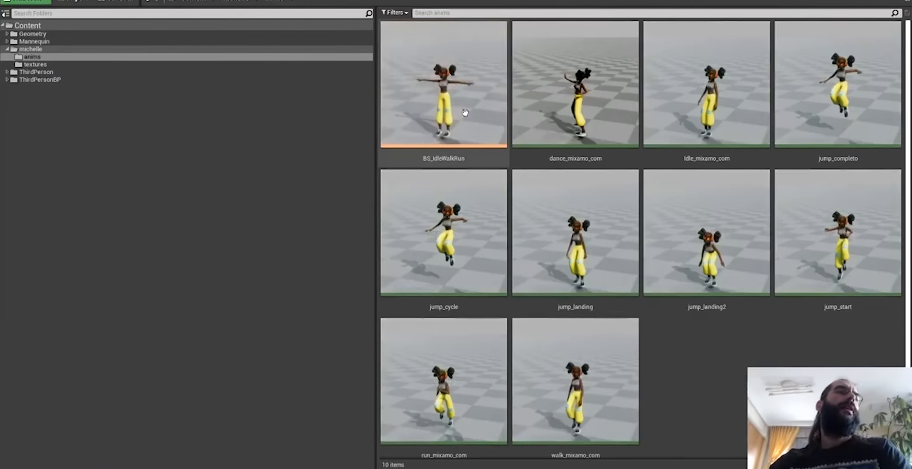
pyautogui.doubleClick(496, 116)
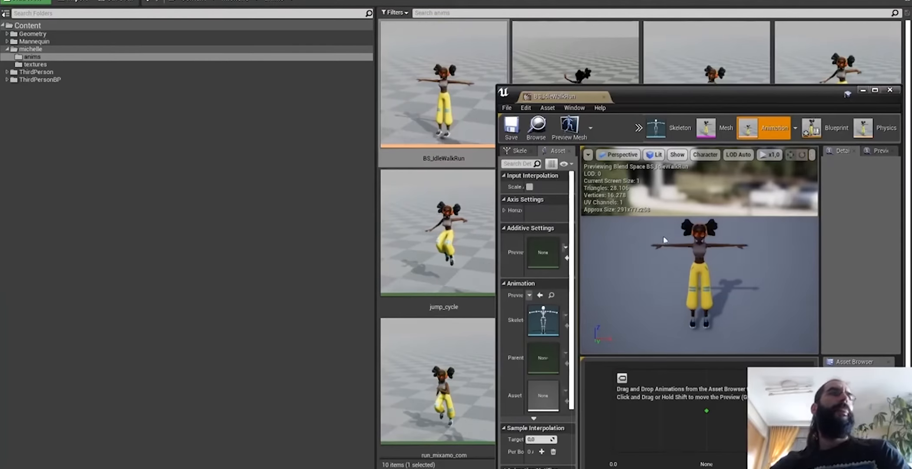
pyautogui.doubleClick(781, 96)
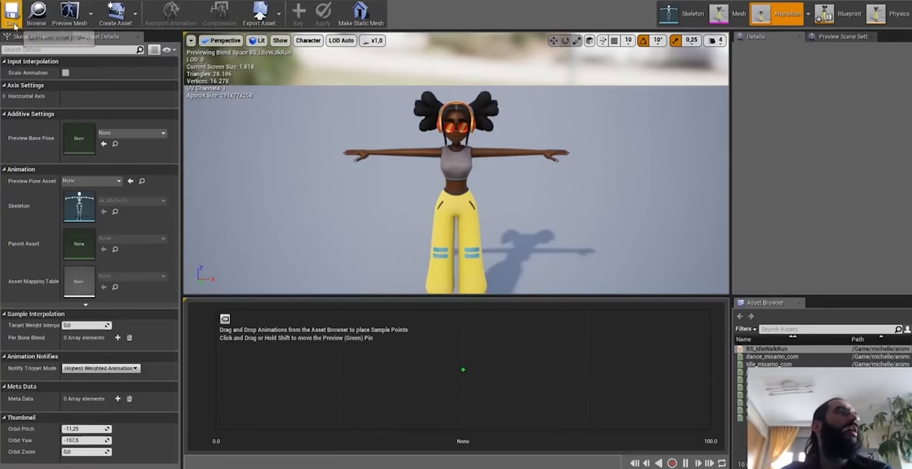
# Step: Find the ThirdPerson_IdleRun_2D blend space in the Mannequin's Animations folder and open it as a reference
pyautogui.click(36, 13)
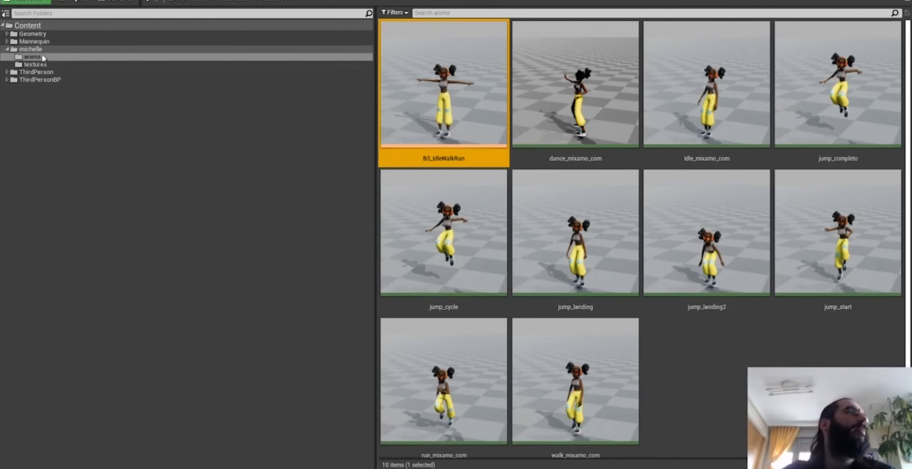
pyautogui.click(72, 38)
pyautogui.click(406, 106)
pyautogui.doubleClick(405, 106)
pyautogui.click(470, 160)
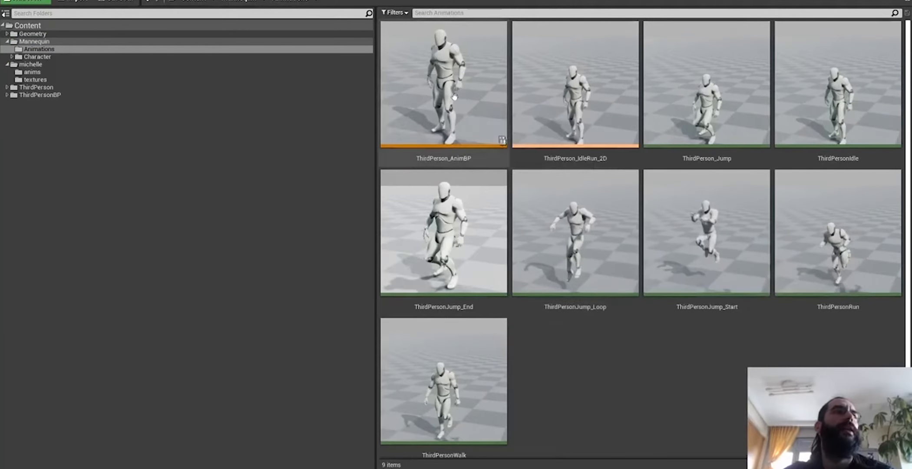
pyautogui.doubleClick(604, 116)
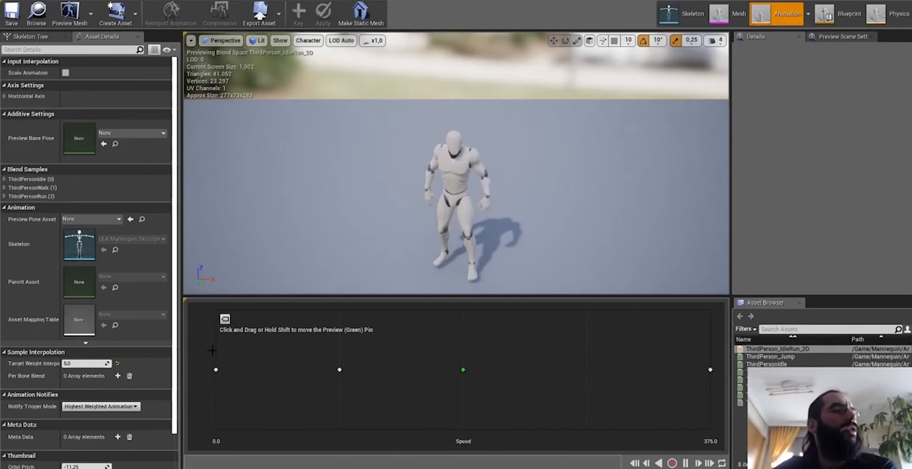
# Step: Preview the mannequin blend space at different Speed values to examine how it blends between walking and running
pyautogui.moveTo(464, 370); pyautogui.dragTo(590, 355)
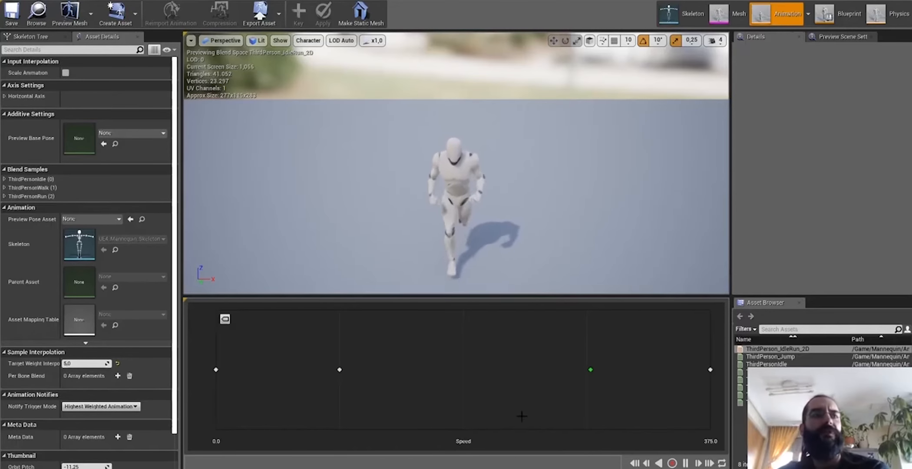
pyautogui.moveTo(590, 370); pyautogui.dragTo(340, 375)
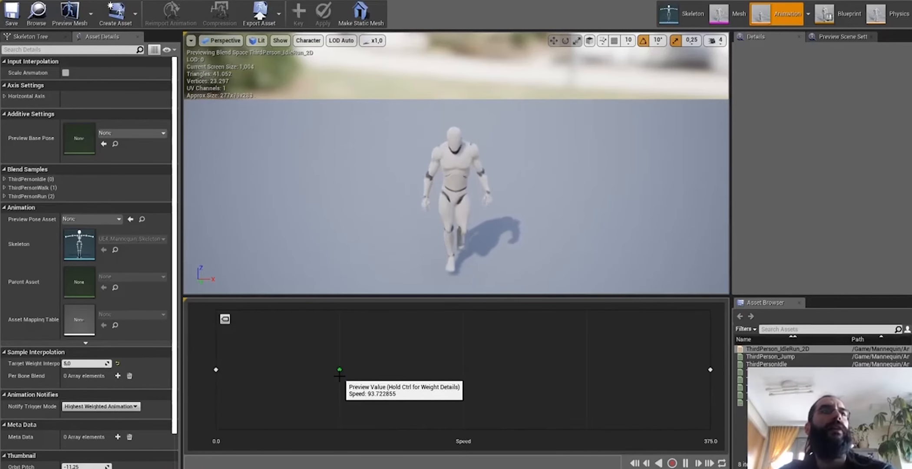
pyautogui.moveTo(339, 375); pyautogui.dragTo(524, 307)
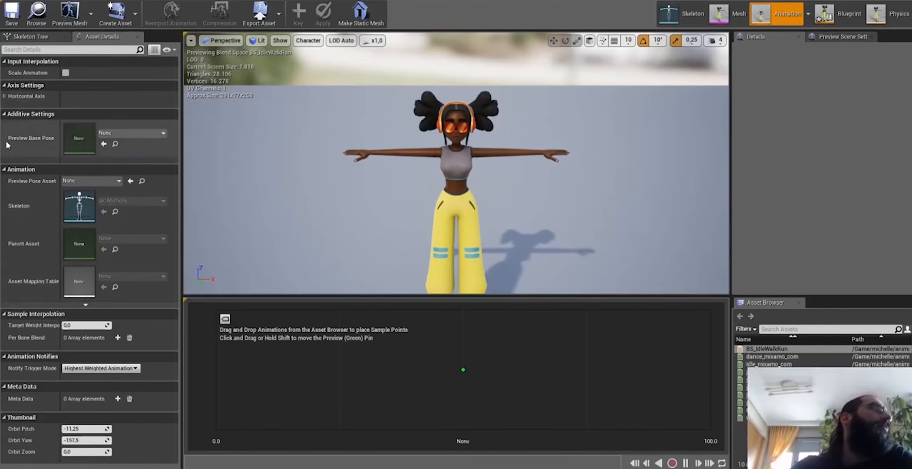
# Step: Configure BS_IdleWalkRun's horizontal axis with the name Speed, a maximum value of 600 and 3 grid divisions
pyautogui.click(7, 97)
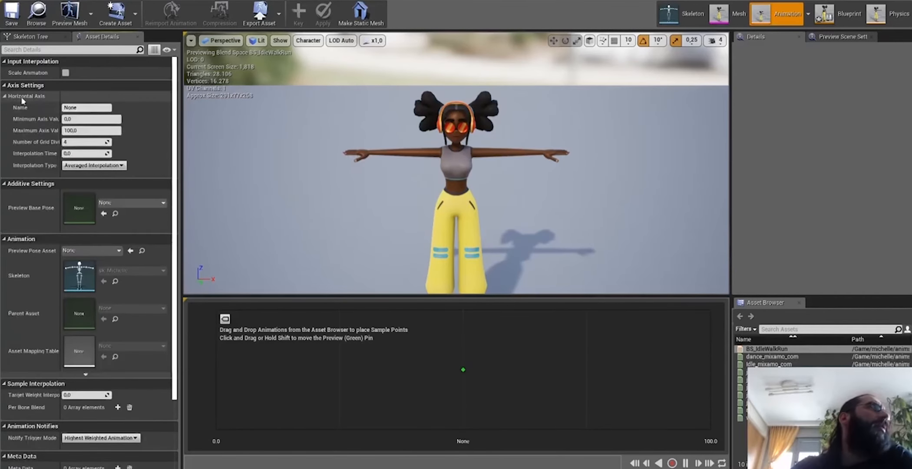
pyautogui.click(99, 107)
pyautogui.write('Speed')
pyautogui.press('Return')
pyautogui.click(74, 130)
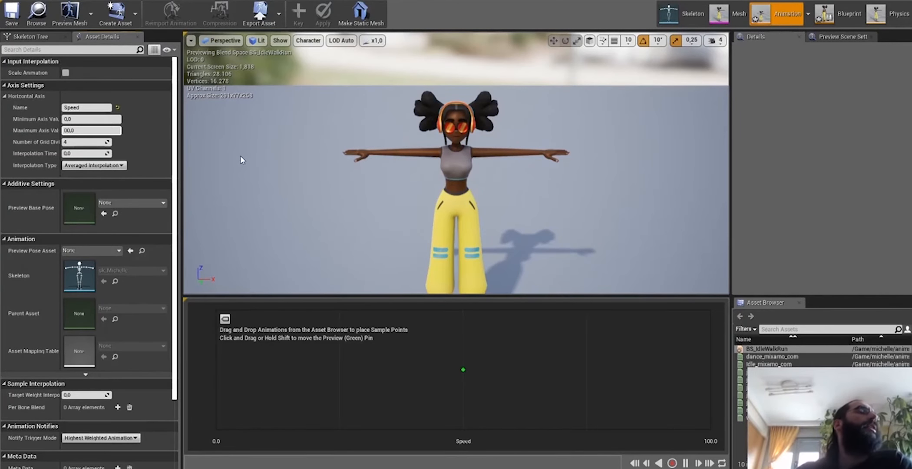
pyautogui.write('6')
pyautogui.press('Return')
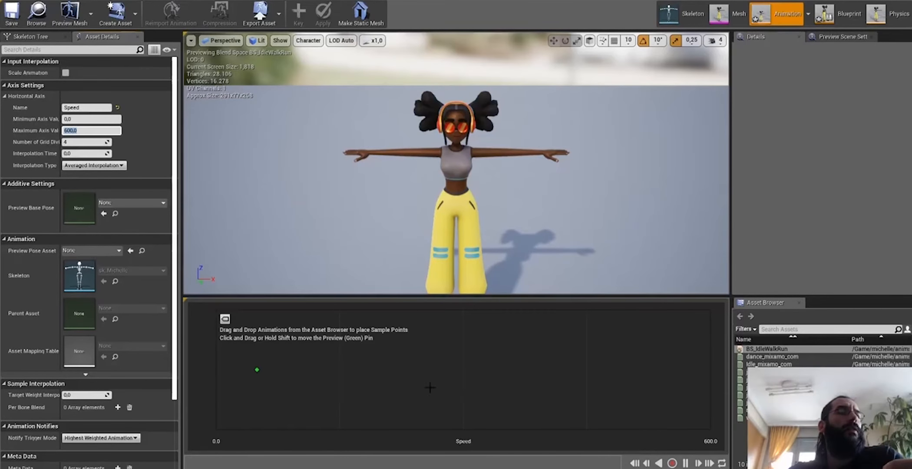
pyautogui.press('Tab')
pyautogui.write('3')
pyautogui.press('Return')
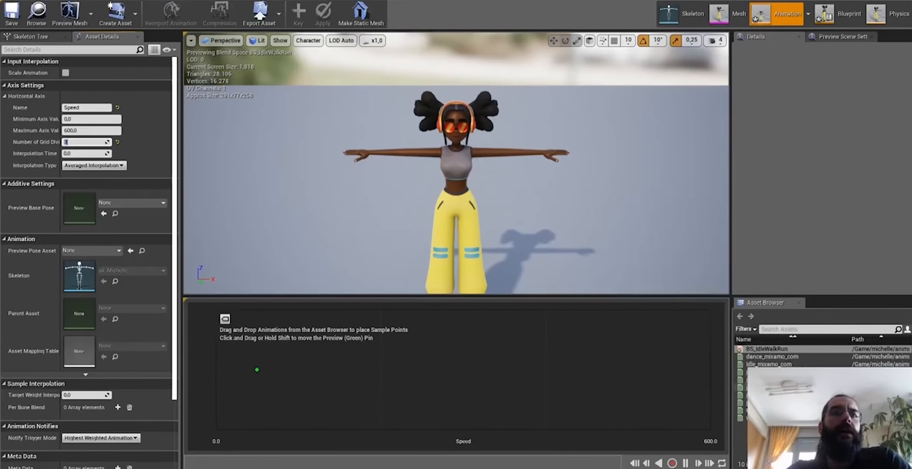
# Step: Place Idle_mixamo_com at Speed 0, walk_mixamo_com on the first grid division and run_mixamo_com at 600
pyautogui.moveTo(816, 364); pyautogui.dragTo(216, 369)
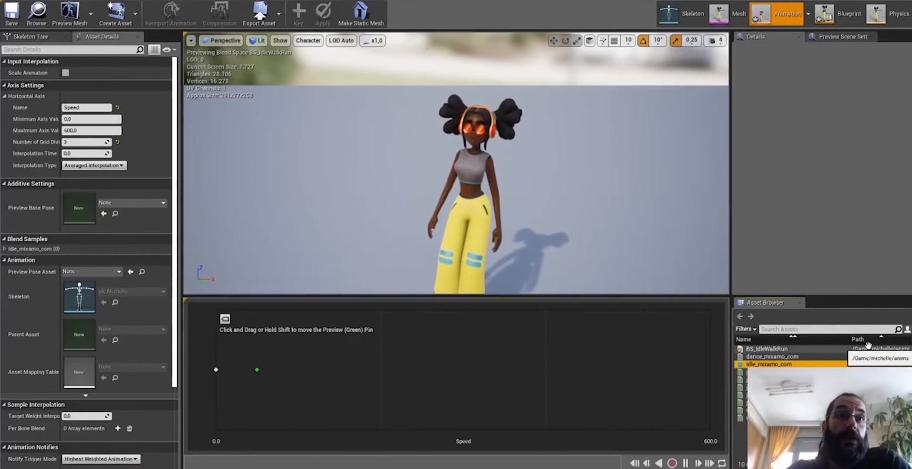
pyautogui.moveTo(743, 418); pyautogui.dragTo(403, 392)
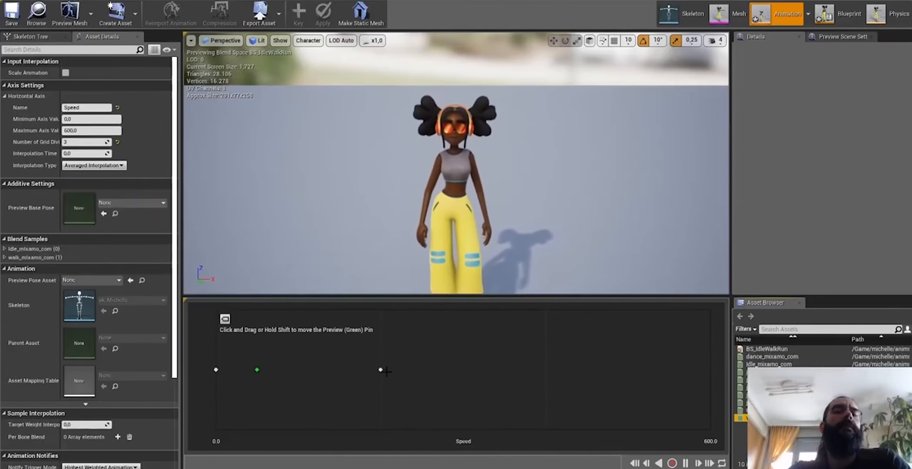
pyautogui.moveTo(743, 410); pyautogui.dragTo(695, 374)
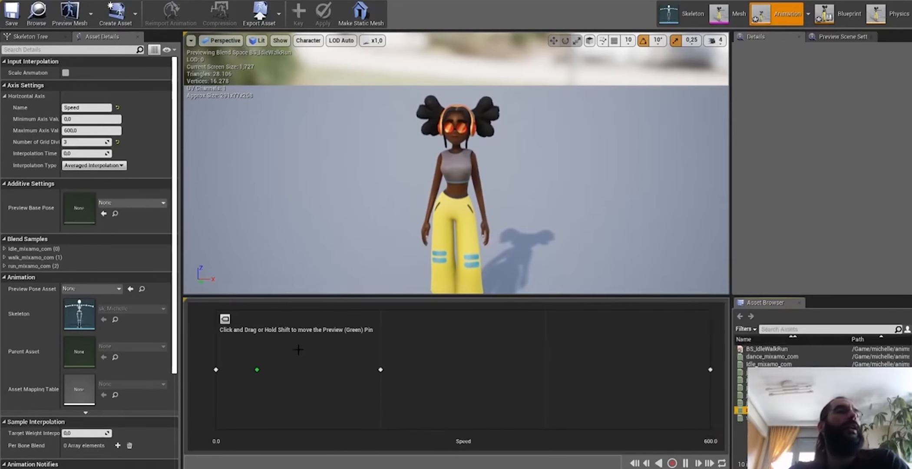
# Step: Preview the blend between Michelle's idle and walk samples and review the axis settings
pyautogui.moveTo(261, 373); pyautogui.dragTo(324, 353)
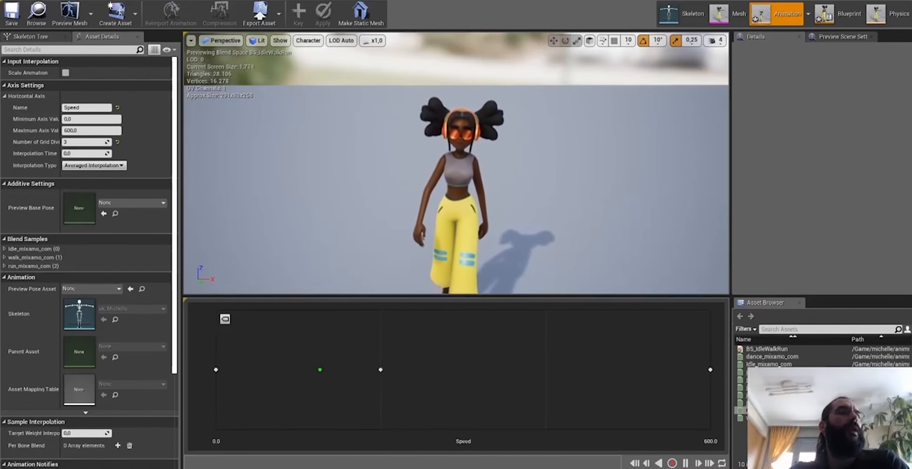
pyautogui.moveTo(319, 370); pyautogui.dragTo(290, 364)
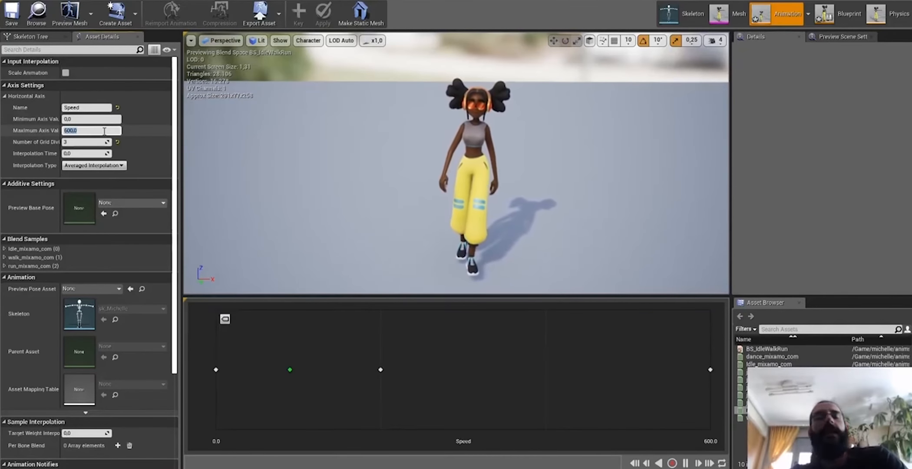
pyautogui.click(88, 142)
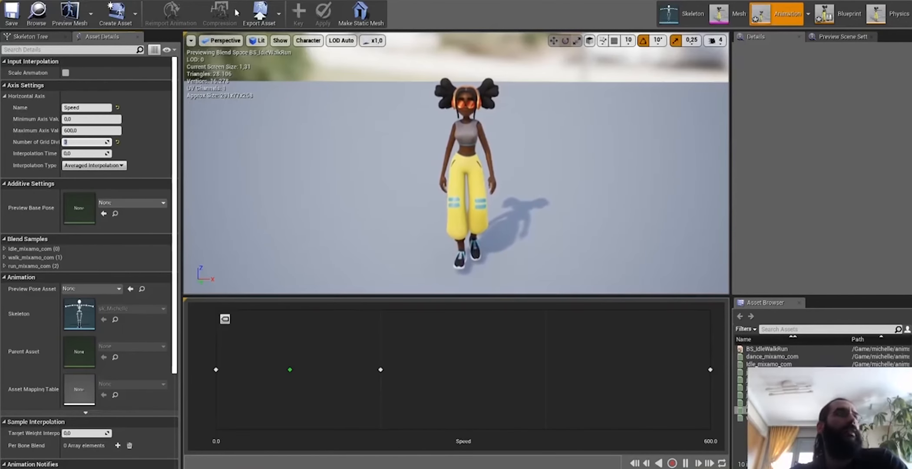
# Step: Save BS_IdleWalkRun and open the state machine of ABP_michelle from the michelle folder
pyautogui.click(12, 15)
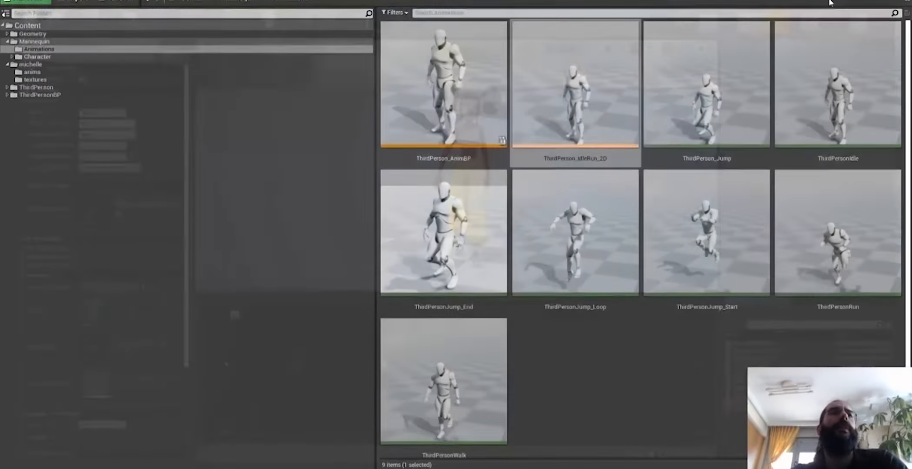
pyautogui.click(54, 42)
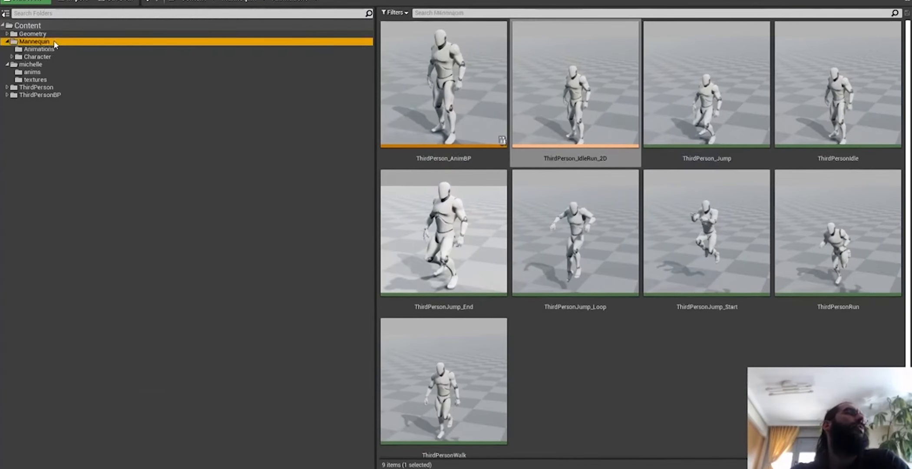
pyautogui.click(48, 62)
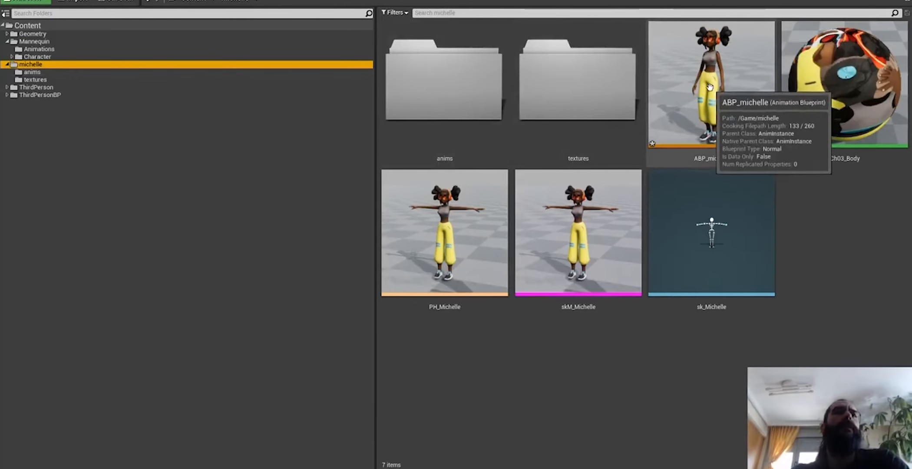
pyautogui.doubleClick(712, 109)
pyautogui.moveTo(381, 135); pyautogui.dragTo(398, 132, button='right')
pyautogui.moveTo(300, 232); pyautogui.dragTo(510, 126)
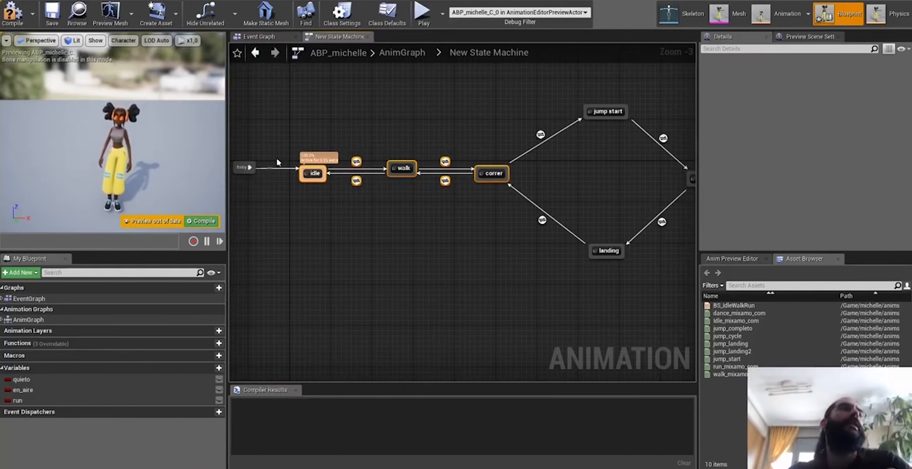
# Step: Connect Entry to a new state named IdleWalkRun, and add transitions from it to jump start and from landing back to it
pyautogui.moveTo(257, 167); pyautogui.dragTo(311, 111)
pyautogui.click(337, 132)
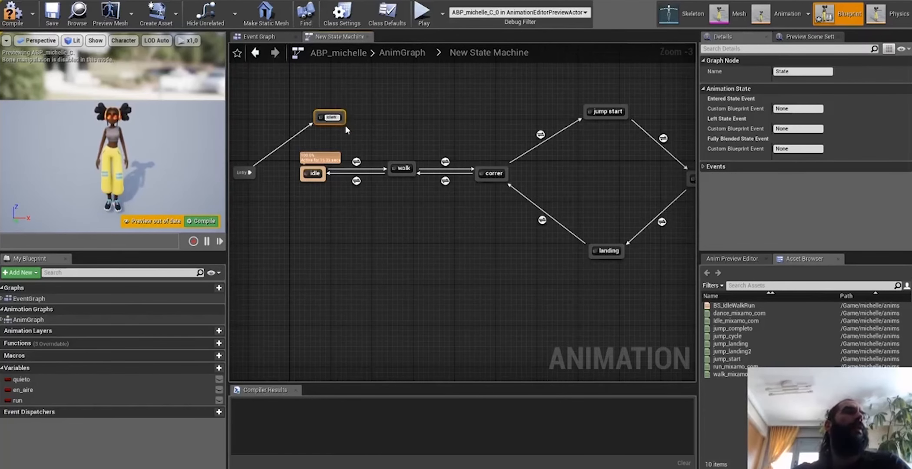
pyautogui.write('IdleWalkRun')
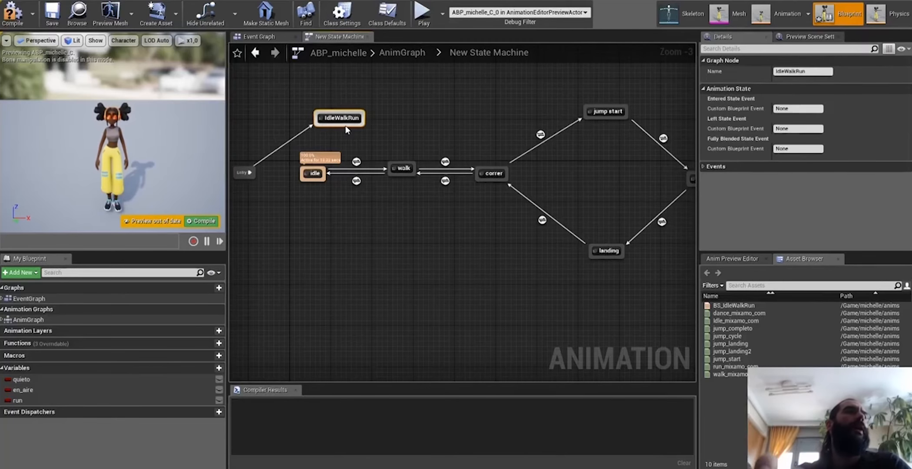
pyautogui.press('Return')
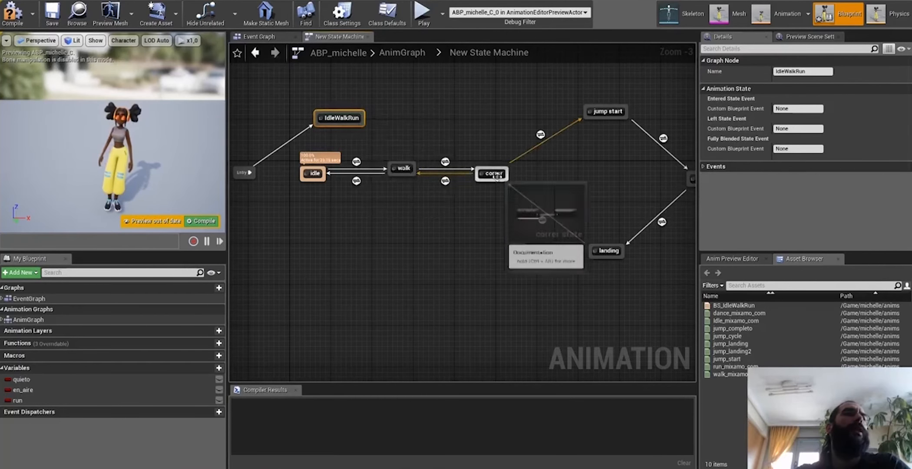
pyautogui.moveTo(367, 120); pyautogui.dragTo(587, 114)
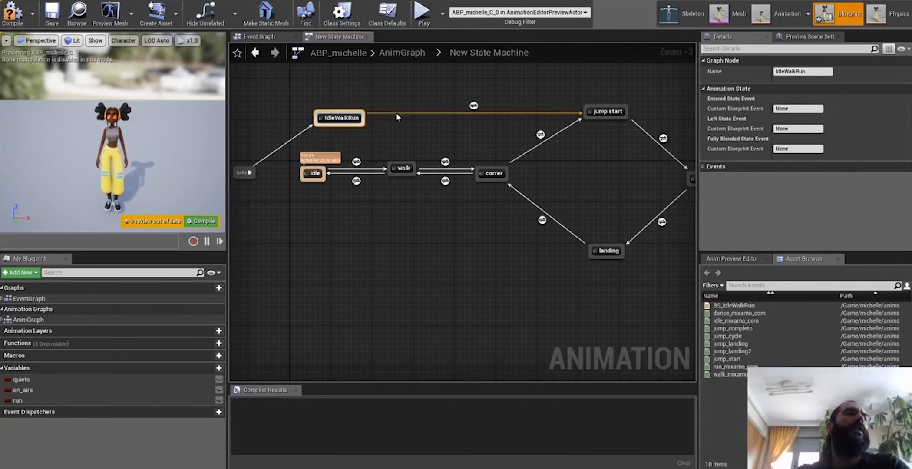
pyautogui.moveTo(593, 256); pyautogui.dragTo(365, 124)
# Step: Move the idle, walk and correr states together below the graph and place IdleWalkRun between Entry and the jump states
pyautogui.moveTo(399, 183); pyautogui.dragTo(515, 146)
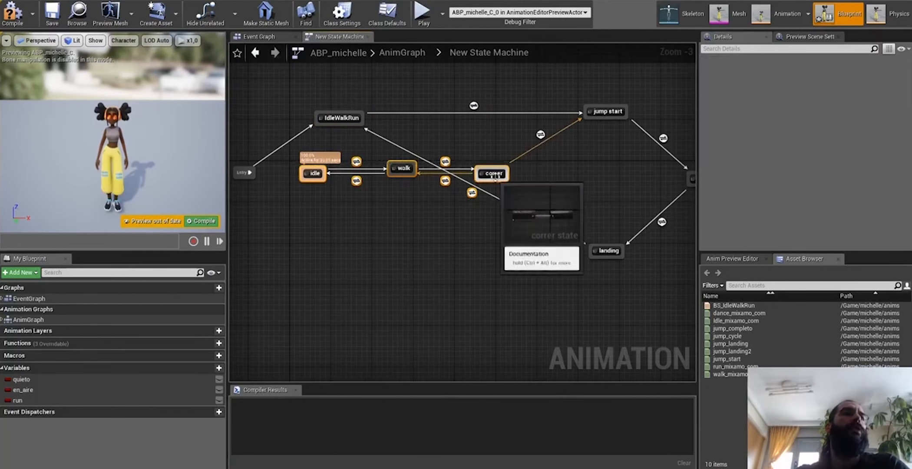
pyautogui.moveTo(495, 181); pyautogui.dragTo(465, 298)
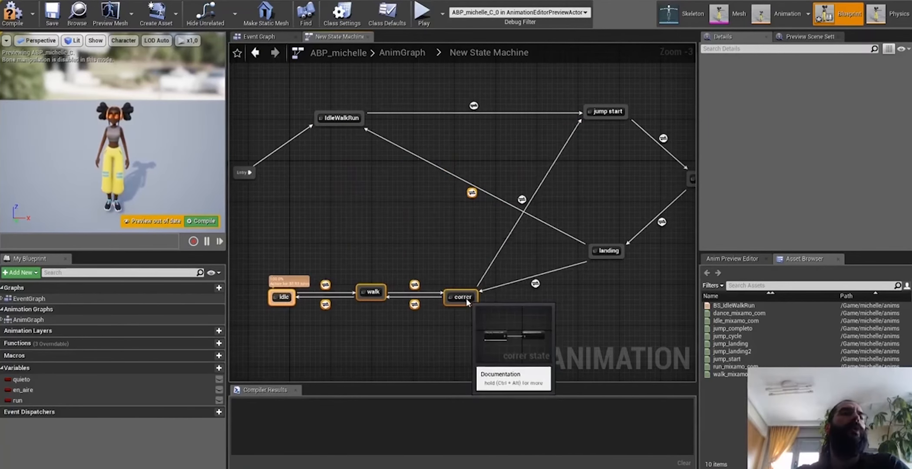
pyautogui.moveTo(345, 124); pyautogui.dragTo(411, 184)
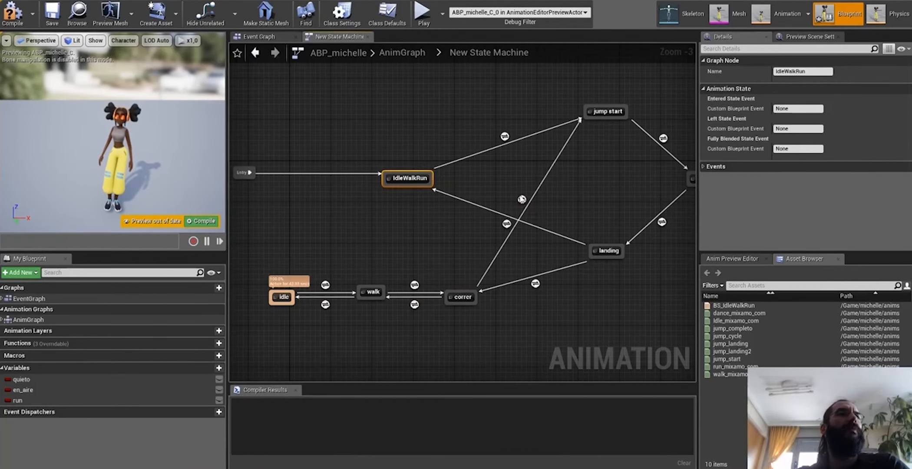
# Step: Copy the En Aire condition from the correr to jump start rule into the IdleWalkRun to jump start rule and connect it to the result
pyautogui.doubleClick(522, 199)
pyautogui.click(441, 236)
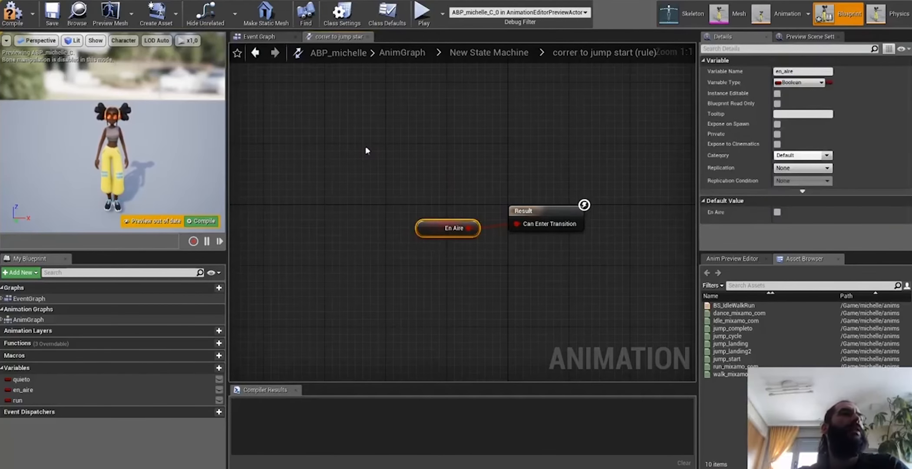
pyautogui.click(256, 53)
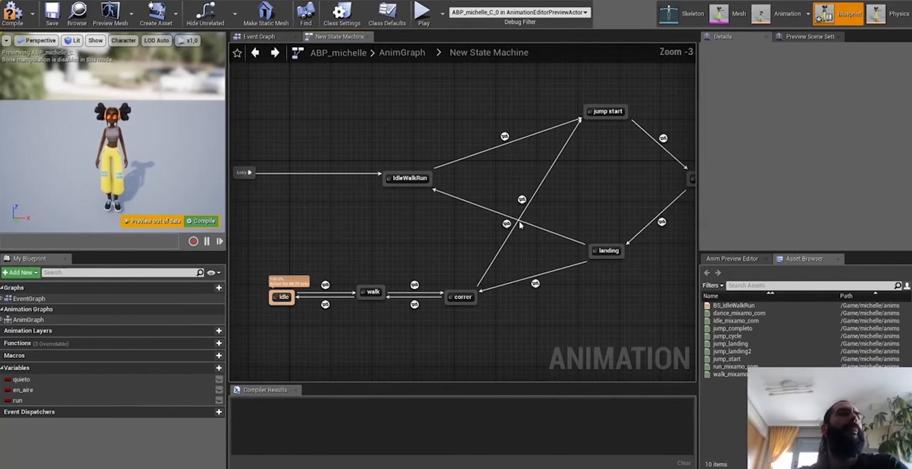
pyautogui.doubleClick(505, 137)
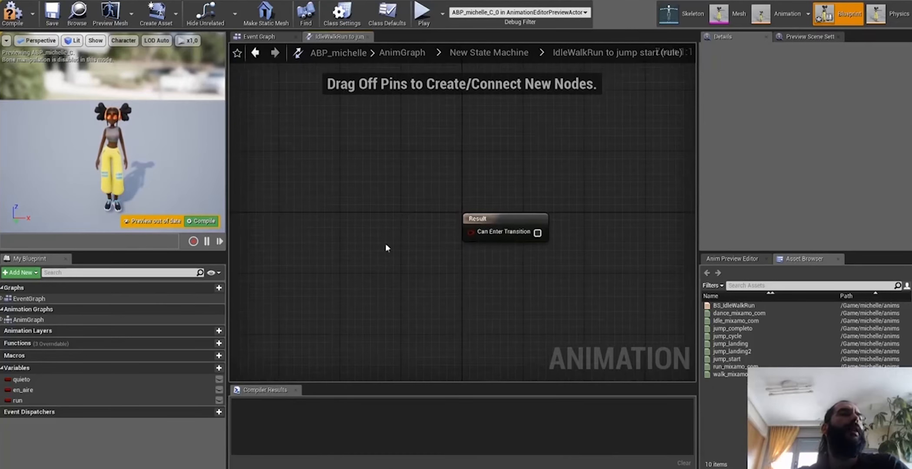
pyautogui.hotkey('ctrl', 'v')
pyautogui.moveTo(420, 243); pyautogui.dragTo(471, 237)
pyautogui.hotkey('alt', 'Left')
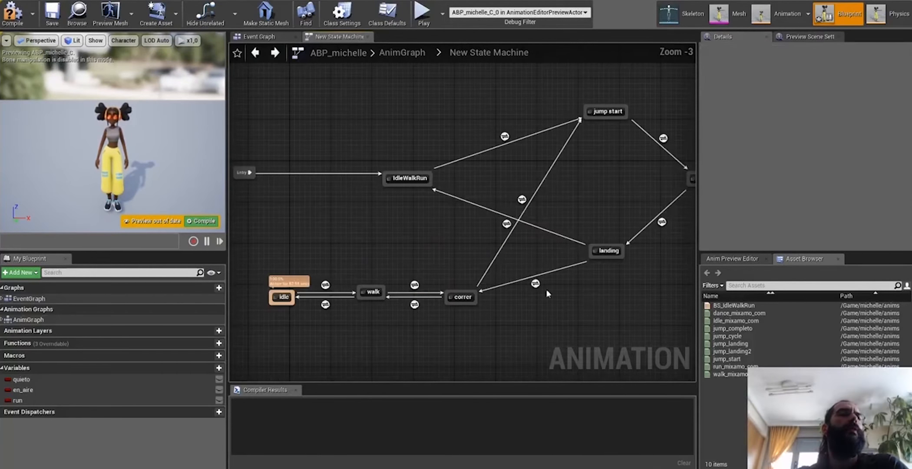
# Step: Copy the Time Remaining (jump_landing2) node and its less-than 0.6 comparison from the landing to correr rule
pyautogui.doubleClick(506, 223)
pyautogui.hotkey('alt', 'Left')
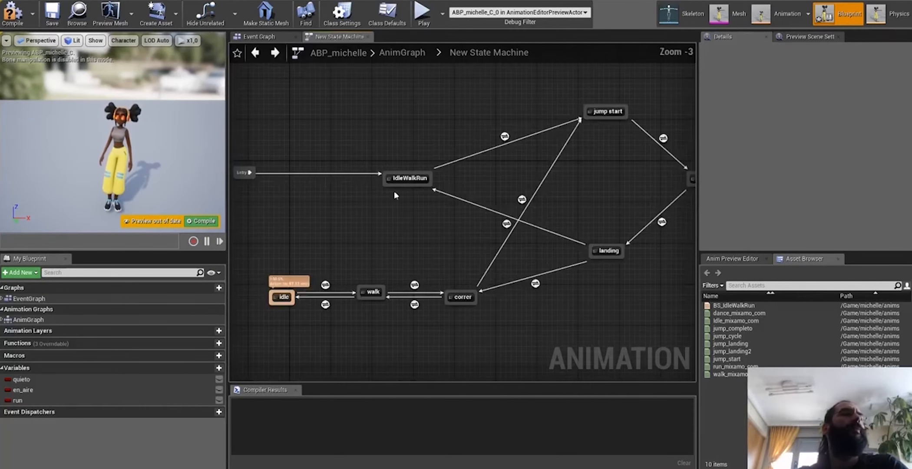
pyautogui.doubleClick(538, 282)
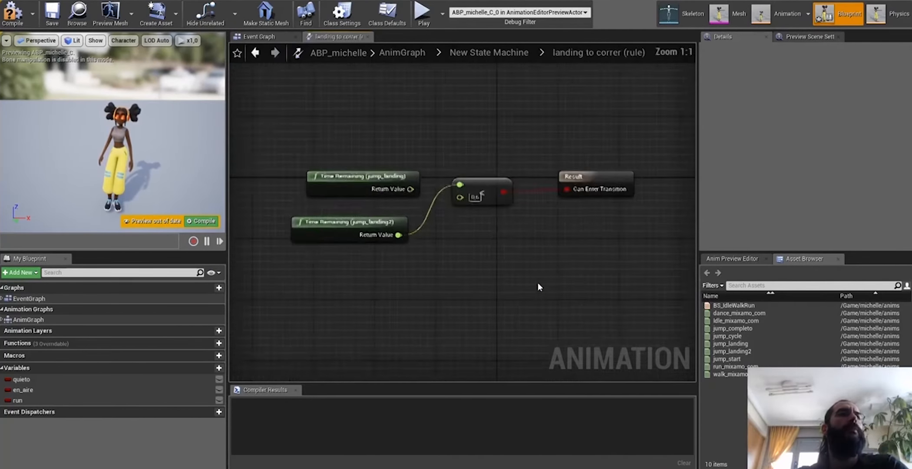
pyautogui.moveTo(372, 281); pyautogui.dragTo(438, 262)
pyautogui.keyDown('ctrl'); pyautogui.click(548, 208); pyautogui.keyUp('ctrl')
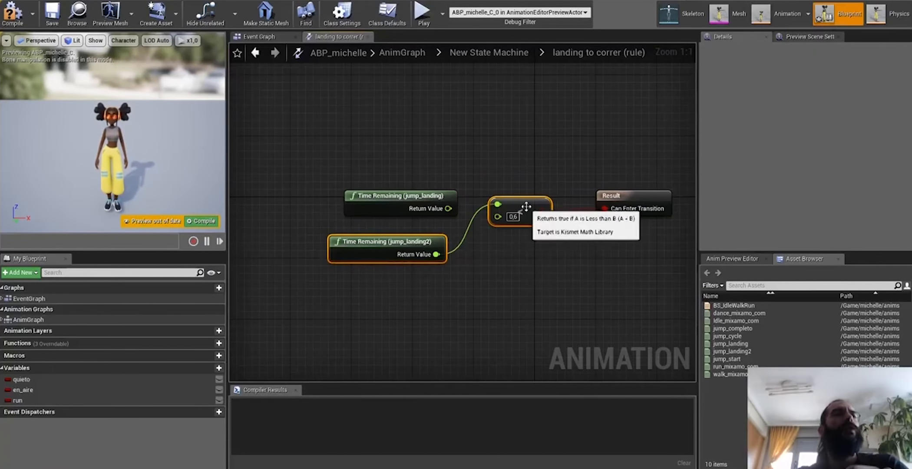
pyautogui.click(534, 162)
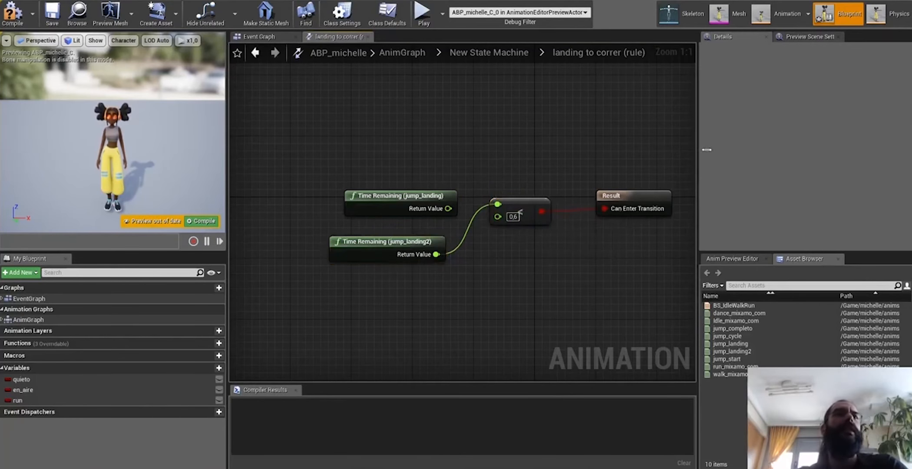
pyautogui.moveTo(450, 275); pyautogui.dragTo(547, 176)
pyautogui.click(254, 52)
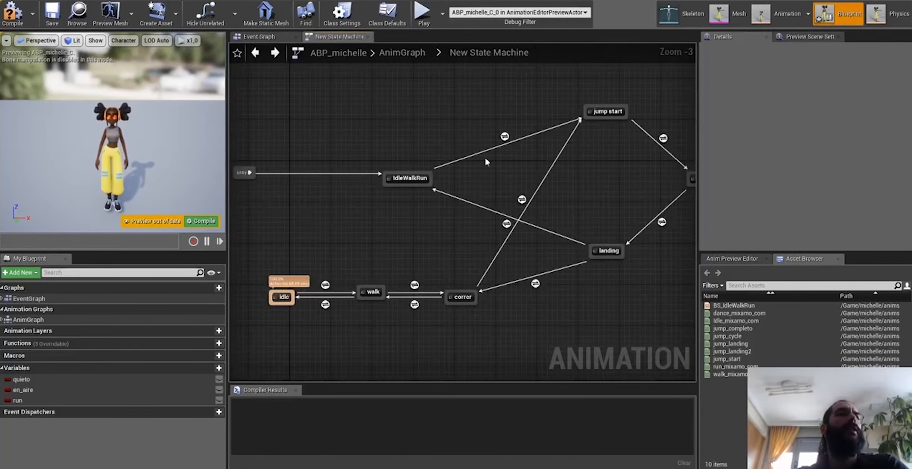
# Step: Paste the copied nodes into the landing to IdleWalkRun rule, connect the comparison to Can Enter Transition, and return to the state machine
pyautogui.doubleClick(506, 223)
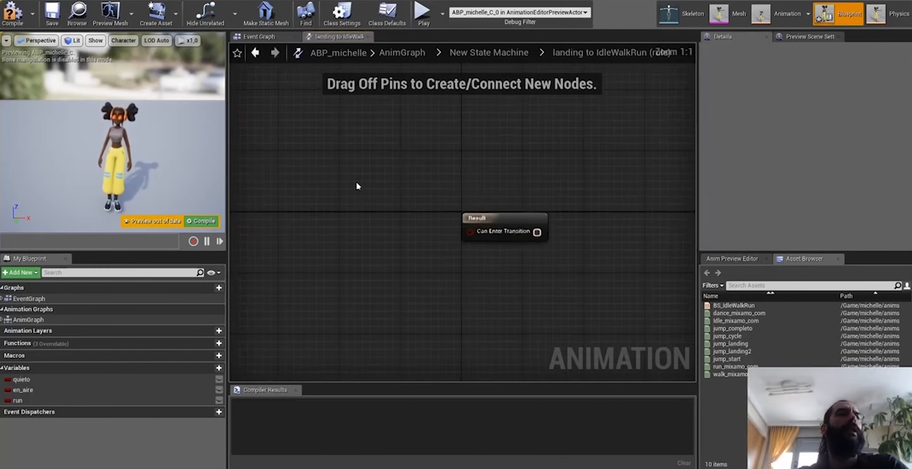
pyautogui.moveTo(379, 216); pyautogui.dragTo(450, 175, button='right')
pyautogui.hotkey('ctrl', 'v')
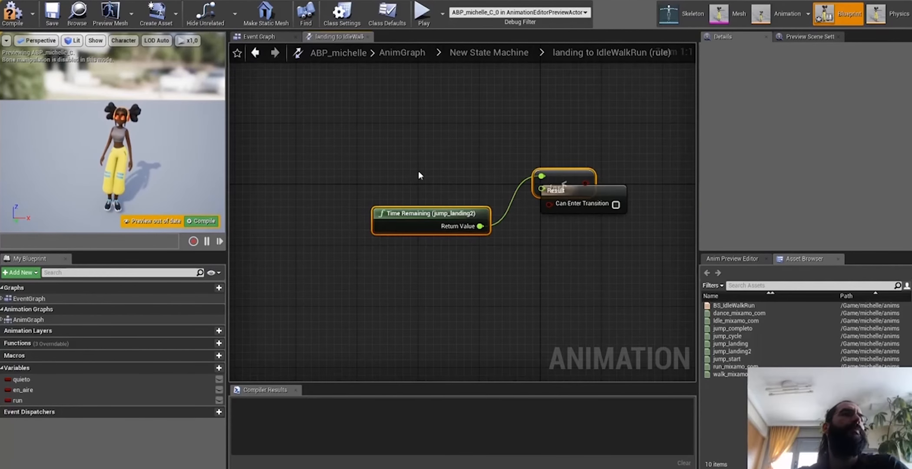
pyautogui.moveTo(504, 193); pyautogui.dragTo(554, 203)
pyautogui.click(382, 261)
pyautogui.moveTo(348, 219); pyautogui.dragTo(354, 189)
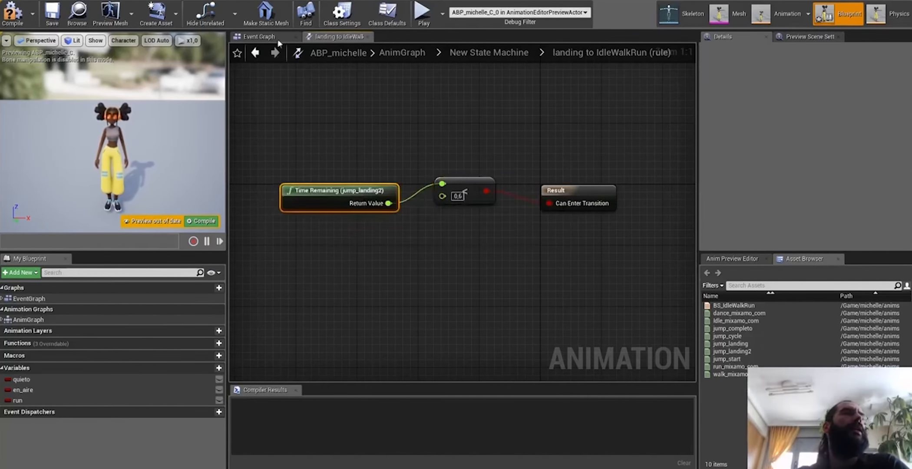
pyautogui.click(255, 52)
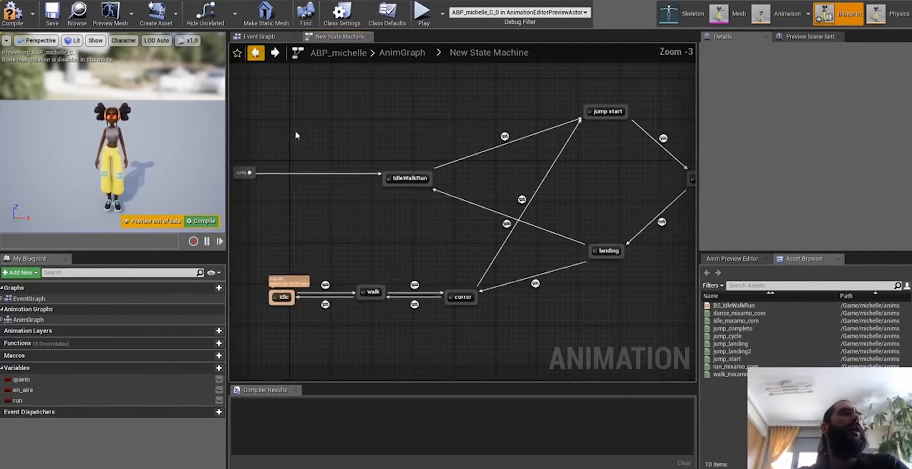
# Step: Set the landing to IdleWalkRun transition's blend duration to 0.6, matching the landing to correr transition
pyautogui.click(535, 283)
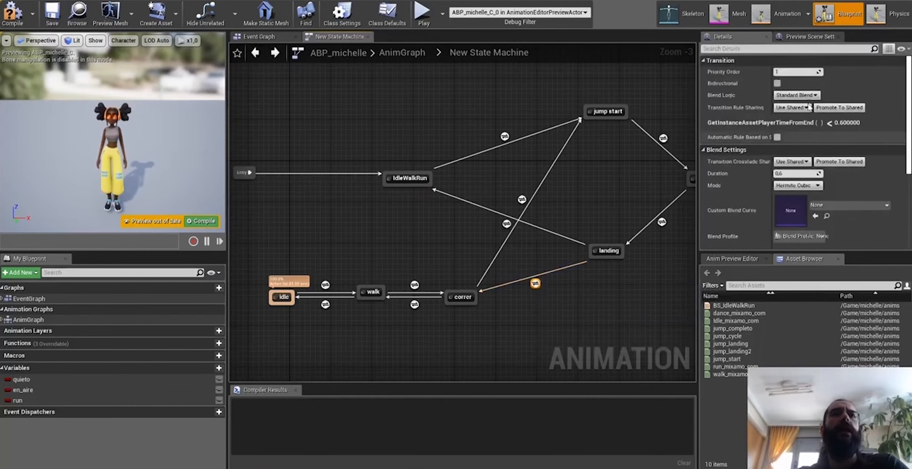
pyautogui.click(788, 173)
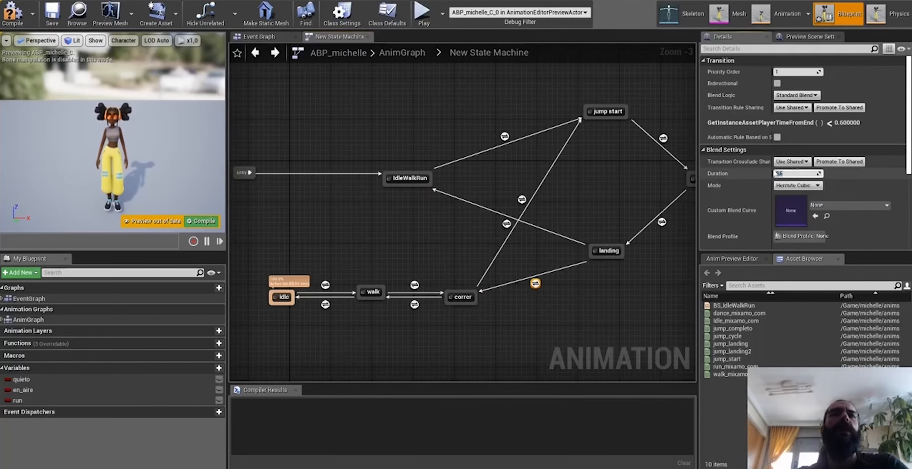
pyautogui.click(506, 224)
pyautogui.click(788, 173)
pyautogui.write('.6')
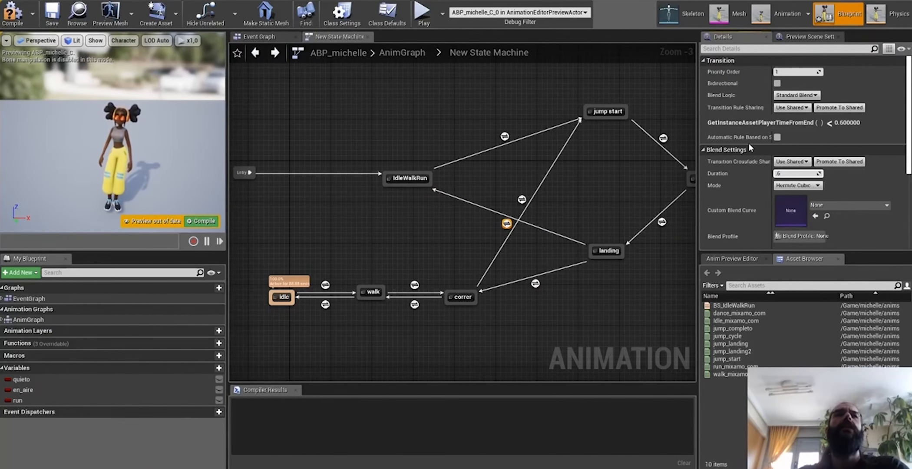
# Step: Delete the idle, walk and correr states from the state machine
pyautogui.moveTo(276, 246); pyautogui.dragTo(497, 345)
pyautogui.moveTo(467, 288); pyautogui.dragTo(518, 266, button='right')
pyautogui.moveTo(559, 254); pyautogui.dragTo(298, 311)
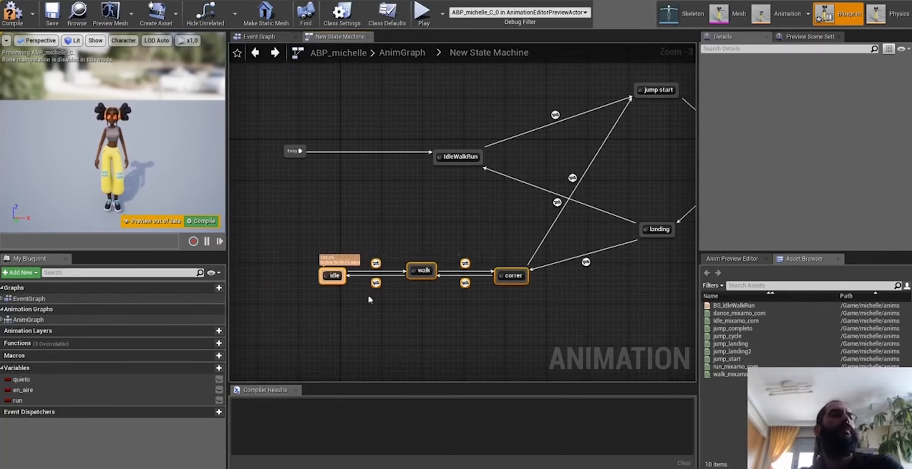
pyautogui.press('Delete')
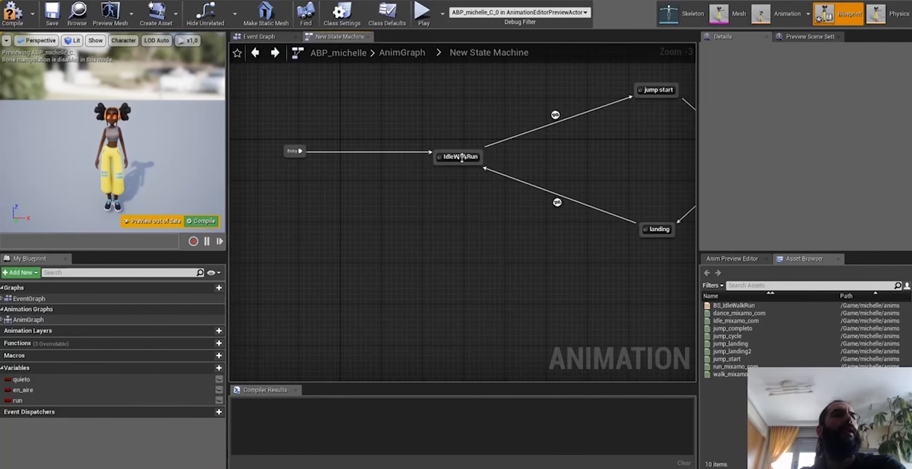
# Step: Reposition the Entry node and the IdleWalkRun state closer to the jump states
pyautogui.click(461, 158)
pyautogui.moveTo(541, 127)
pyautogui.mouseDown(button='right')
pyautogui.moveTo(493, 132)
pyautogui.moveTo(532, 139)
pyautogui.mouseUp(button='right')
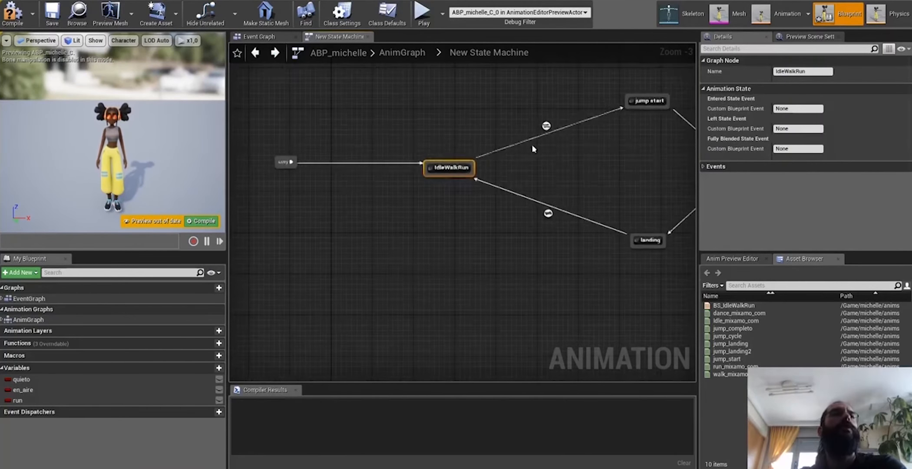
pyautogui.moveTo(283, 167); pyautogui.dragTo(373, 176)
pyautogui.moveTo(441, 176); pyautogui.dragTo(487, 165)
pyautogui.moveTo(451, 175); pyautogui.dragTo(508, 173)
# Step: Add a BS_IdleWalkRun blendspace player inside the IdleWalkRun state and connect it to Output Animation Pose
pyautogui.doubleClick(504, 170)
pyautogui.moveTo(734, 305); pyautogui.dragTo(311, 217)
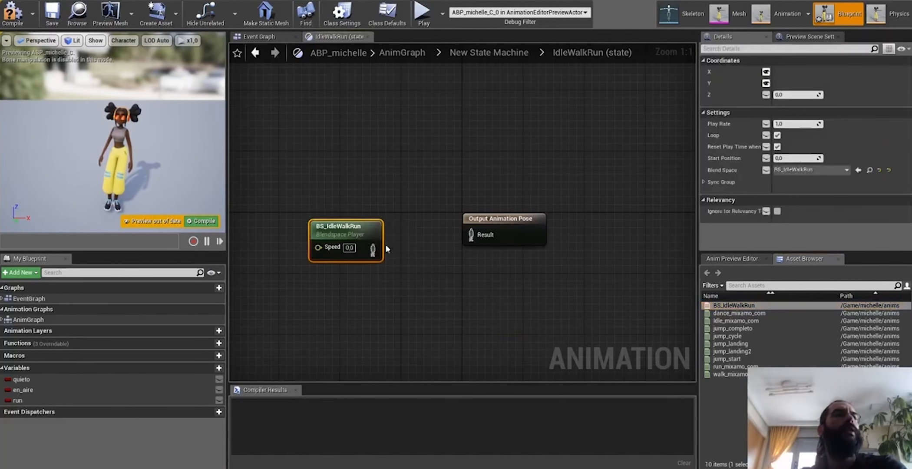
pyautogui.moveTo(372, 250); pyautogui.dragTo(473, 235)
pyautogui.moveTo(353, 238); pyautogui.dragTo(354, 224)
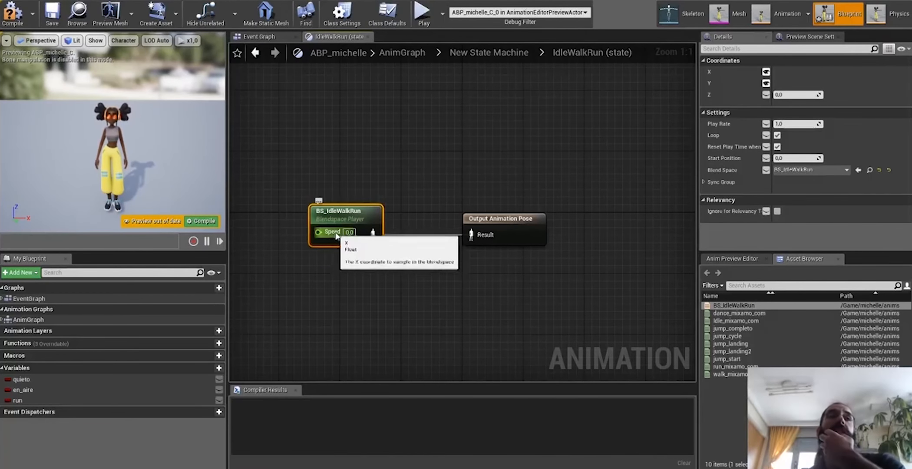
pyautogui.moveTo(333, 233); pyautogui.dragTo(407, 218, button='right')
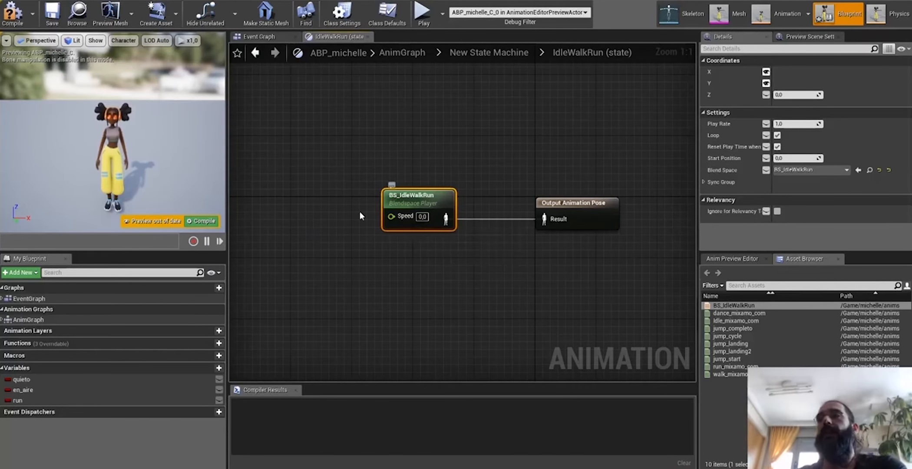
# Step: Delete the Quieto and Run SET nodes with their comparison nodes from the Event Graph, and align VectorLength with Get Velocity
pyautogui.click(259, 39)
pyautogui.scroll(4, 505, 192)
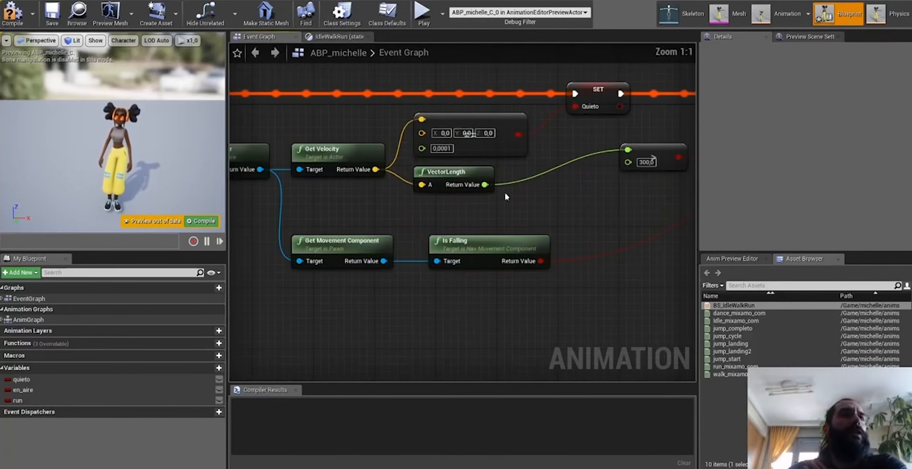
pyautogui.click(461, 178)
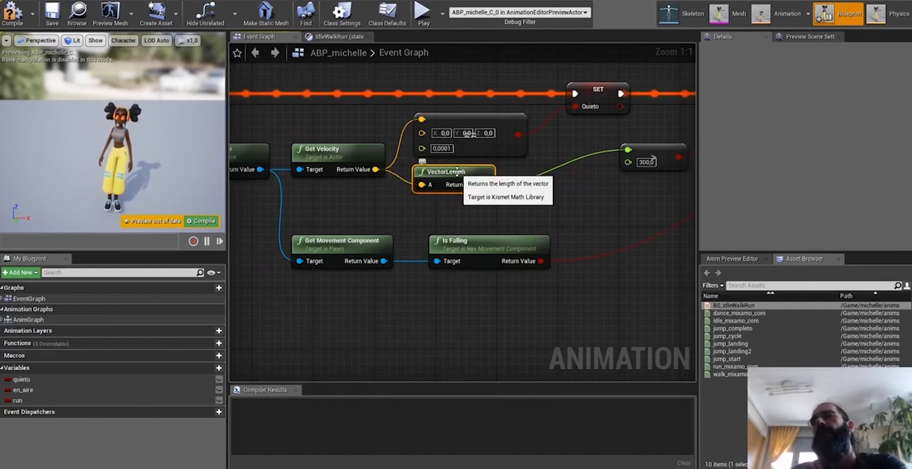
pyautogui.moveTo(459, 175); pyautogui.dragTo(402, 173, button='right')
pyautogui.click(600, 155)
pyautogui.scroll(-4, 541, 184)
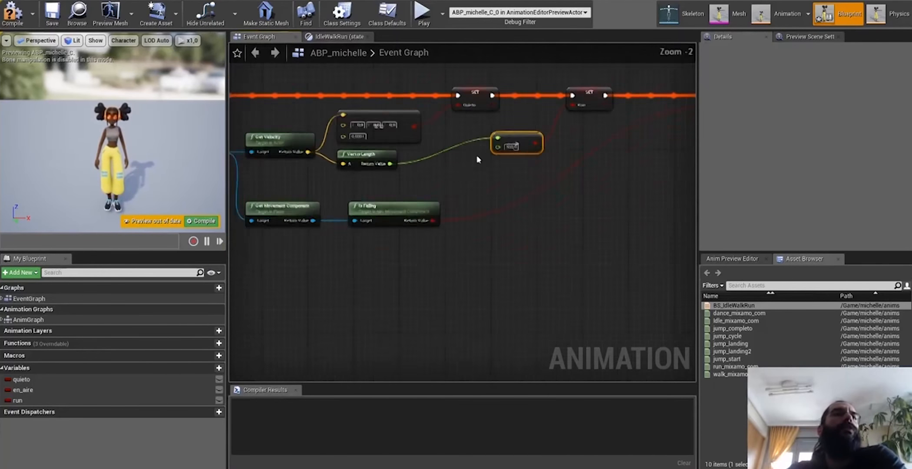
pyautogui.moveTo(627, 87); pyautogui.dragTo(429, 164)
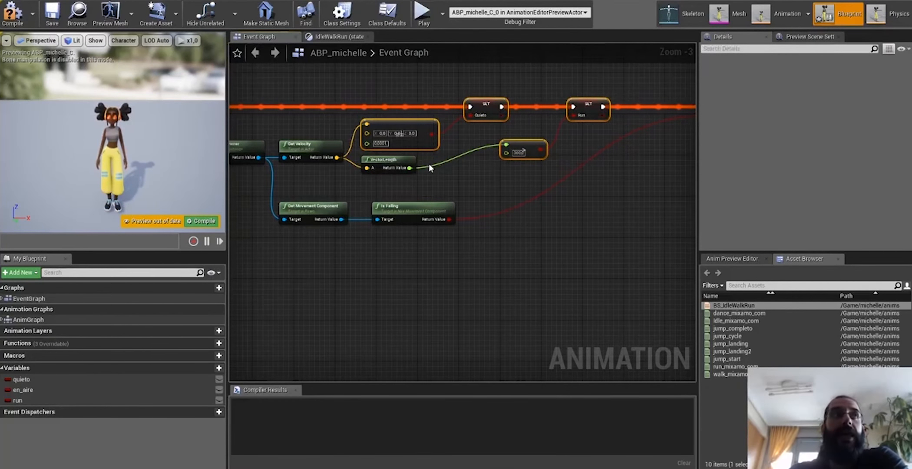
pyautogui.press('Delete')
pyautogui.moveTo(384, 166); pyautogui.dragTo(384, 162)
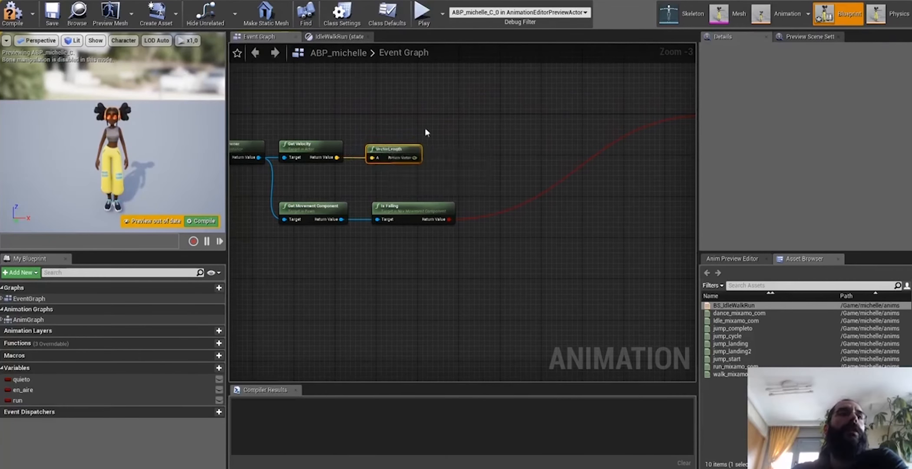
# Step: Move the En Aire SET node closer to the velocity and Is Falling nodes in the Event Graph
pyautogui.moveTo(424, 127); pyautogui.dragTo(323, 148, button='right')
pyautogui.click(537, 114)
pyautogui.moveTo(506, 149); pyautogui.dragTo(636, 144, button='right')
pyautogui.moveTo(675, 107); pyautogui.dragTo(566, 106)
pyautogui.moveTo(360, 157); pyautogui.dragTo(521, 163, button='right')
pyautogui.scroll(2, 520, 163)
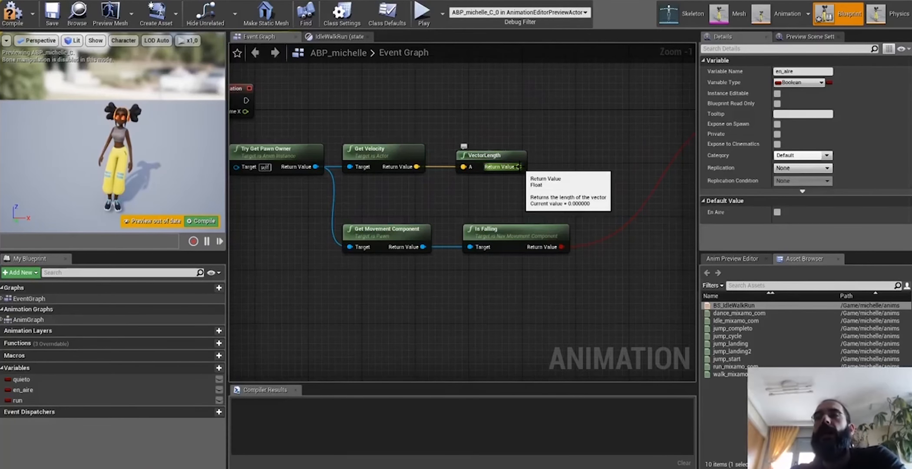
pyautogui.moveTo(443, 222); pyautogui.dragTo(394, 232, button='right')
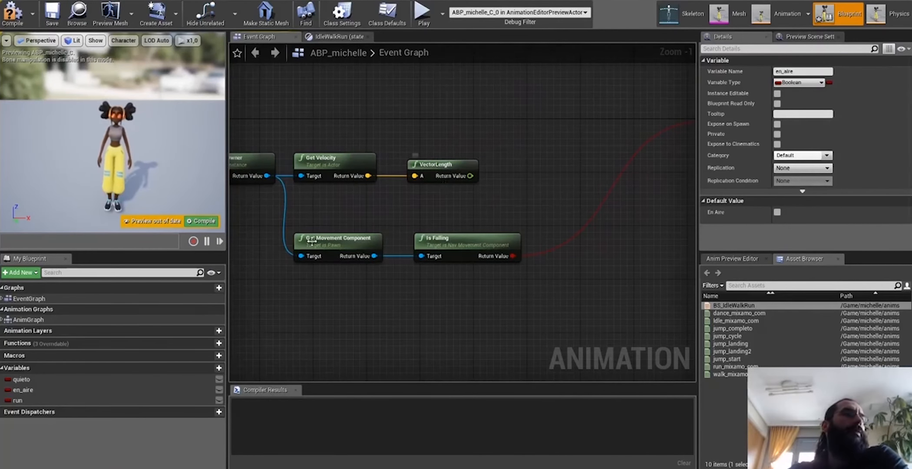
# Step: Create a variable named velocidad in the animation blueprint and set its type to Float
pyautogui.moveTo(201, 346)
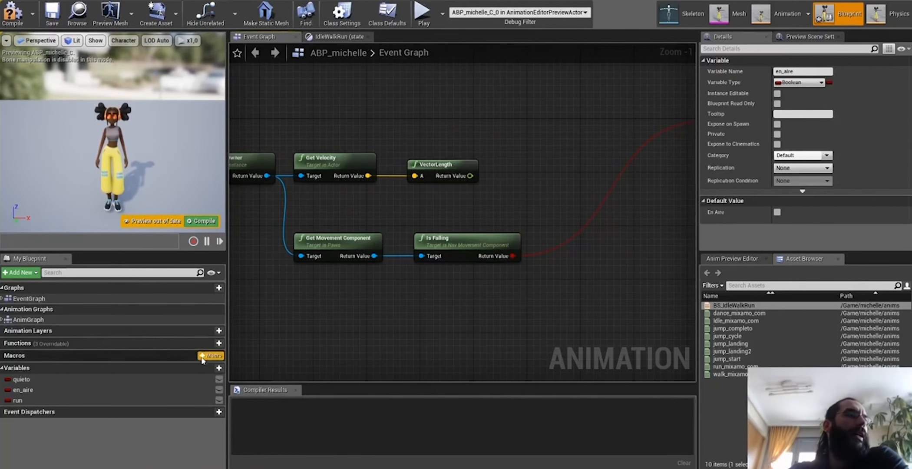
pyautogui.moveTo(211, 369)
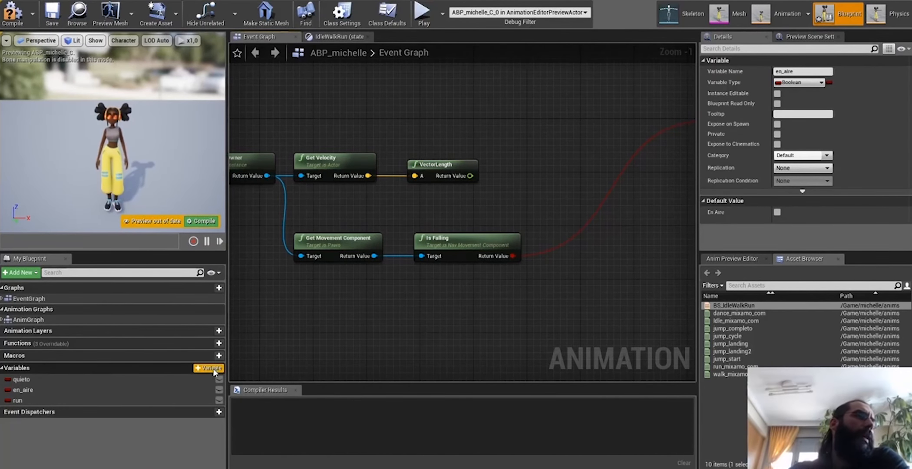
pyautogui.click(212, 368)
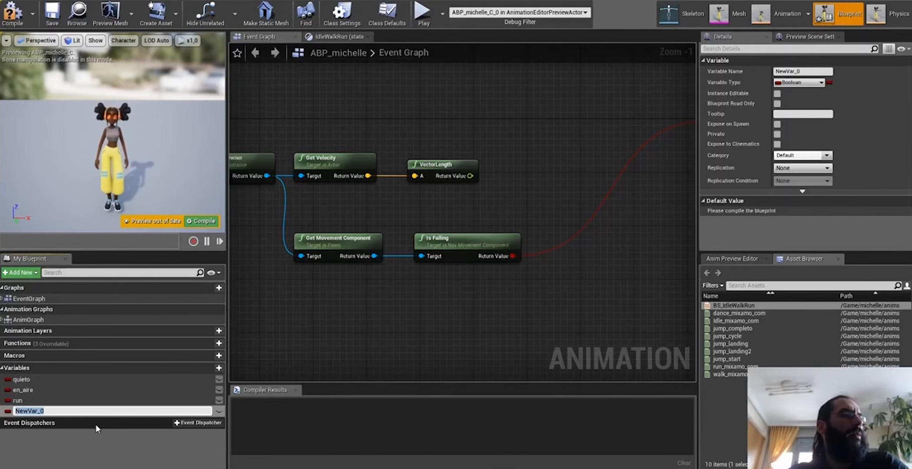
pyautogui.write('vel')
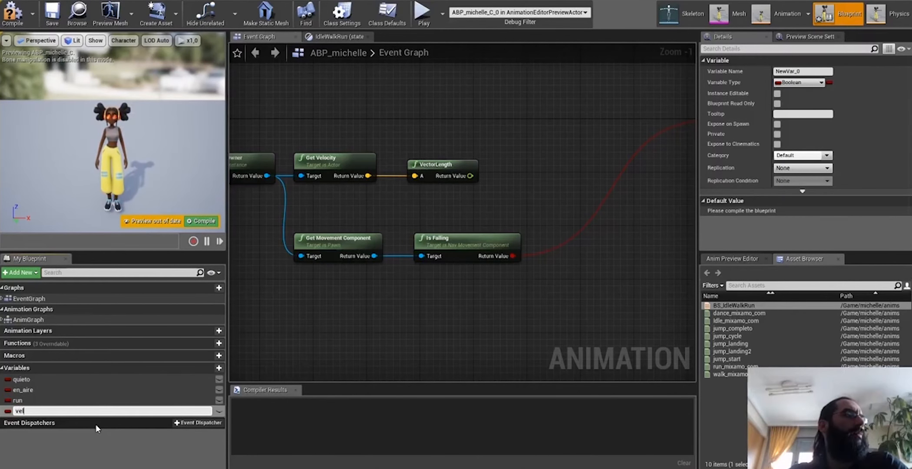
pyautogui.write('ocidad')
pyautogui.press('Return')
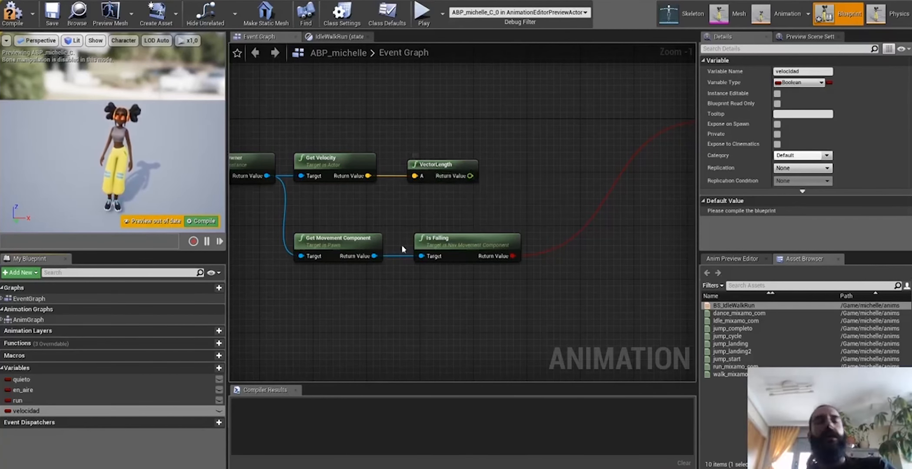
pyautogui.click(127, 410)
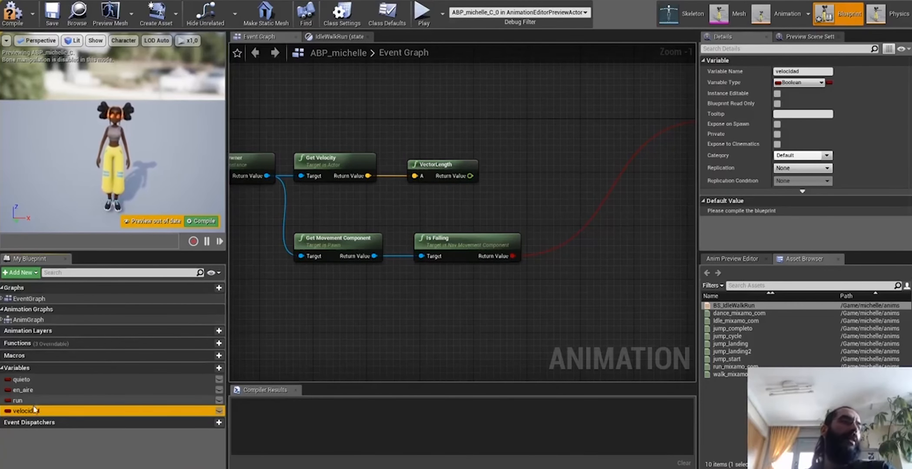
pyautogui.click(797, 82)
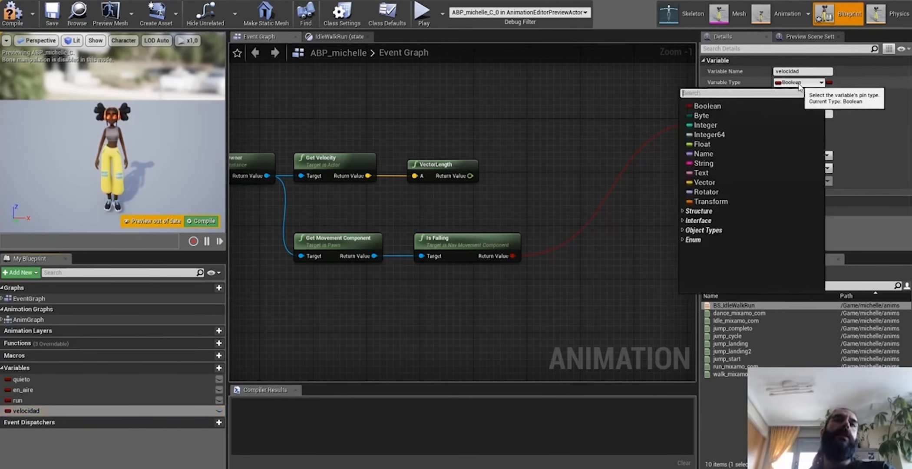
pyautogui.click(720, 146)
# Step: Place a SET velocidad node in the Event Graph and connect VectorLength's return value to it
pyautogui.moveTo(567, 171); pyautogui.dragTo(559, 173, button='right')
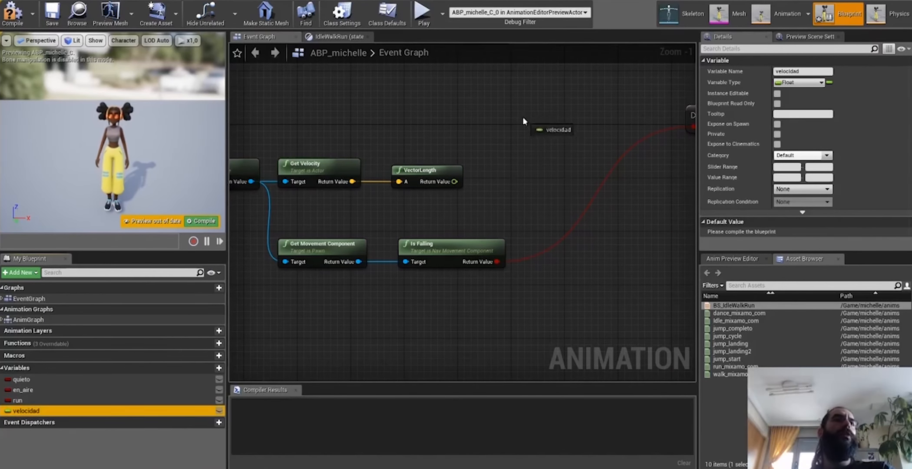
pyautogui.moveTo(523, 122); pyautogui.dragTo(527, 126)
pyautogui.click(548, 146)
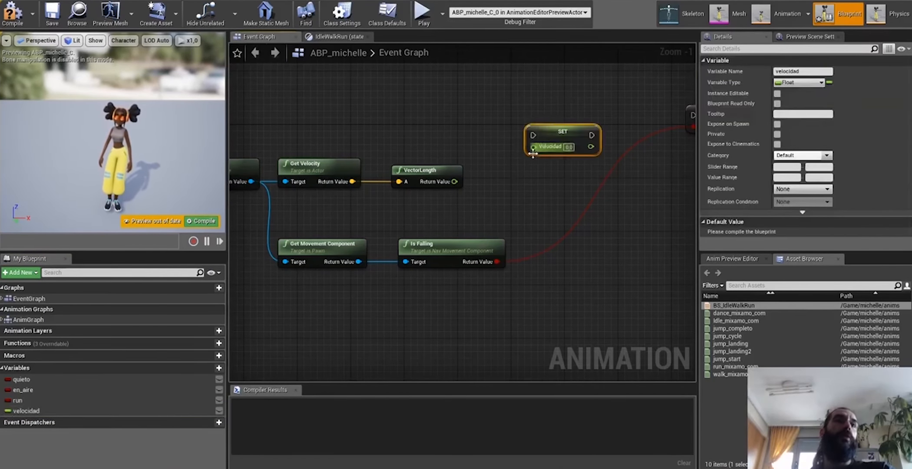
pyautogui.moveTo(451, 181); pyautogui.dragTo(454, 181)
pyautogui.scroll(-1, 452, 182)
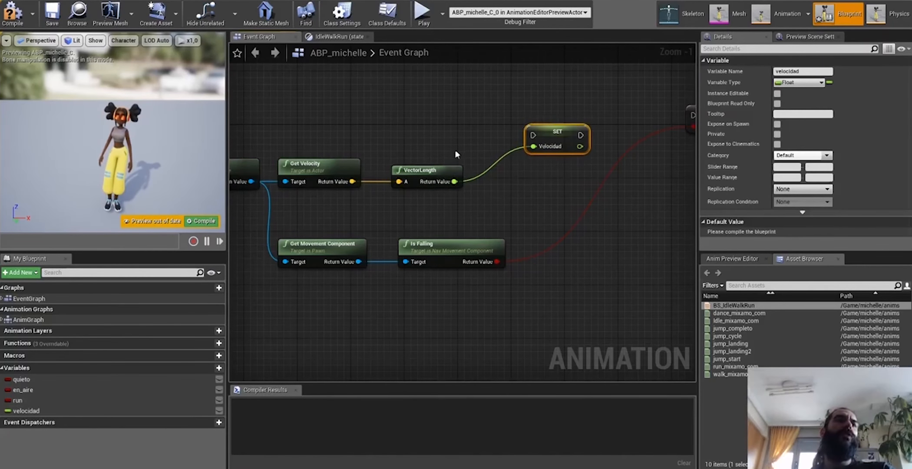
# Step: Wire the execution flow from Event Blueprint Update Animation through SET velocidad to SET En Aire, and align the velocidad node with that line
pyautogui.click(438, 175)
pyautogui.scroll(-1, 563, 193)
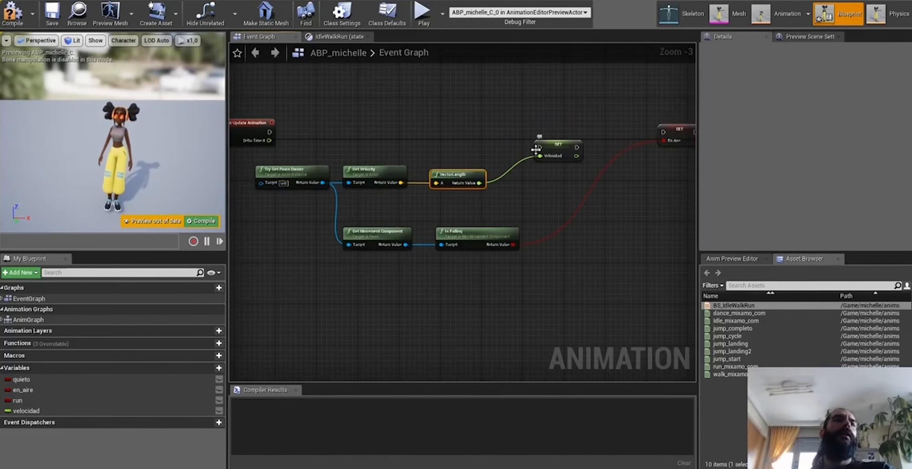
pyautogui.moveTo(263, 134); pyautogui.dragTo(270, 134)
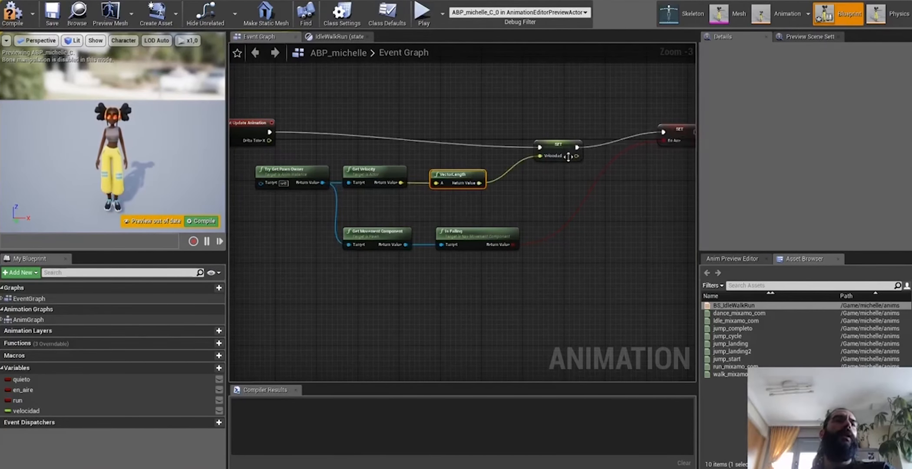
pyautogui.moveTo(560, 147); pyautogui.dragTo(545, 135)
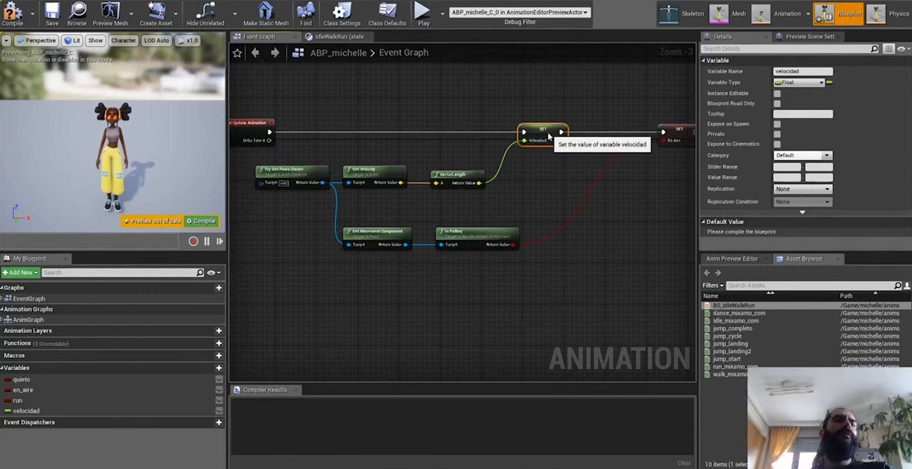
# Step: Review the Event Graph chain from the update event and pawn owner through Get Velocity and VectorLength to SET velocidad
pyautogui.click(270, 144)
pyautogui.moveTo(302, 169); pyautogui.dragTo(471, 174, button='right')
pyautogui.moveTo(411, 147); pyautogui.dragTo(281, 131, button='right')
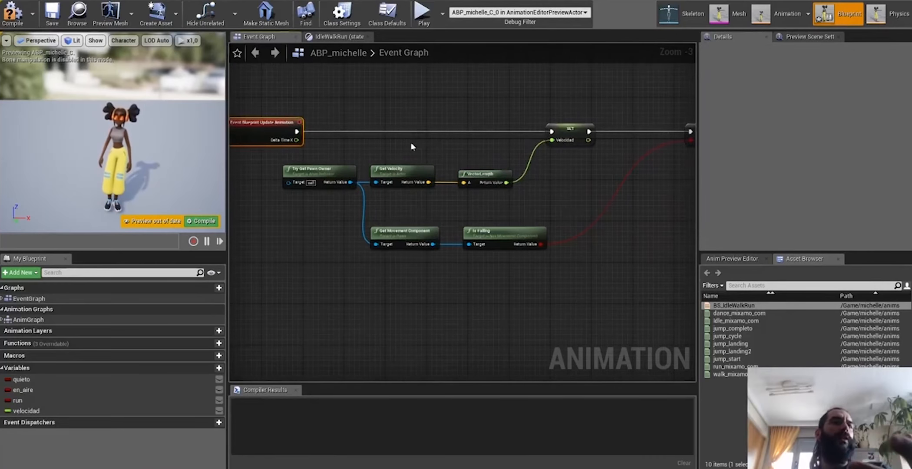
pyautogui.moveTo(576, 197); pyautogui.dragTo(602, 90)
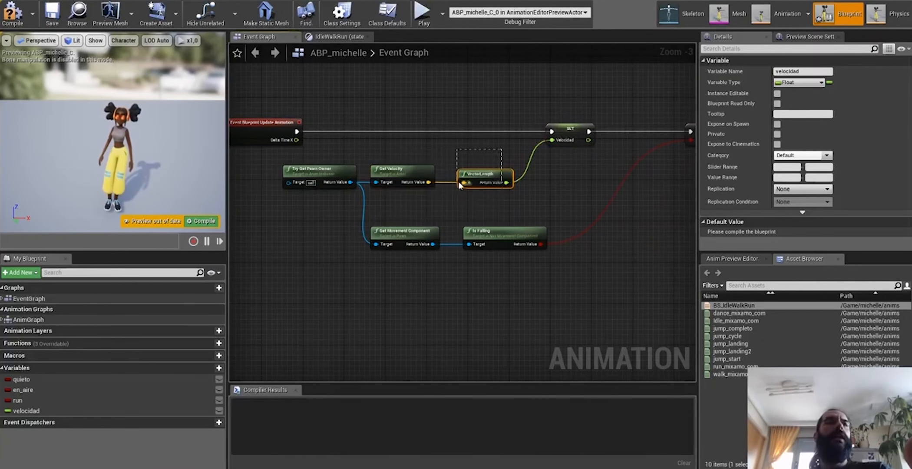
pyautogui.moveTo(464, 200); pyautogui.dragTo(465, 196)
pyautogui.scroll(2, 465, 196)
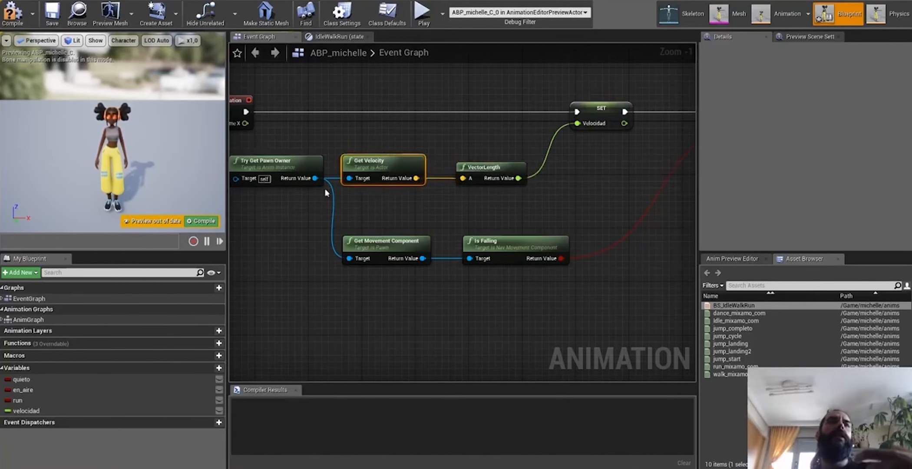
pyautogui.moveTo(571, 206); pyautogui.dragTo(464, 182, button='right')
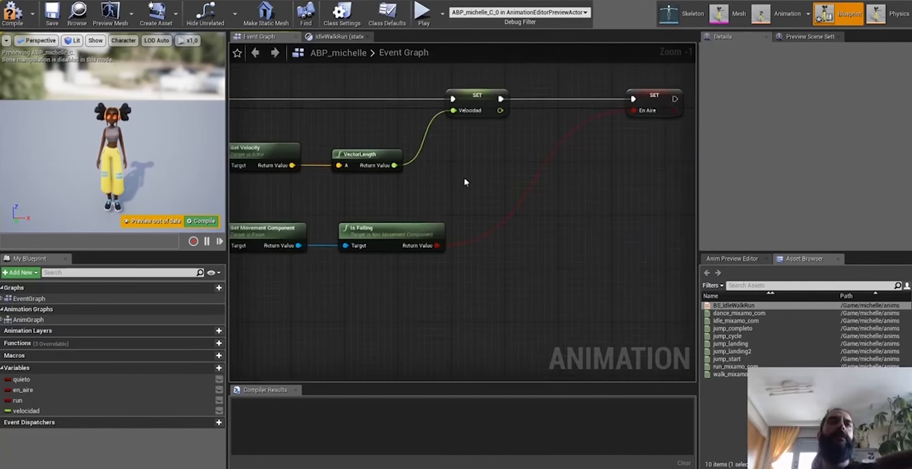
pyautogui.click(470, 114)
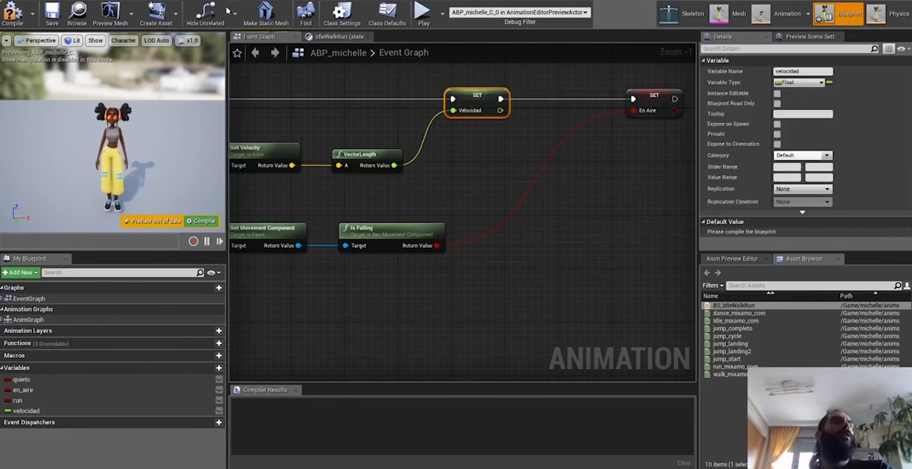
# Step: Add a velocidad getter inside the IdleWalkRun state and connect it to the Speed input of BS_IdleWalkRun
pyautogui.click(338, 36)
pyautogui.click(430, 199)
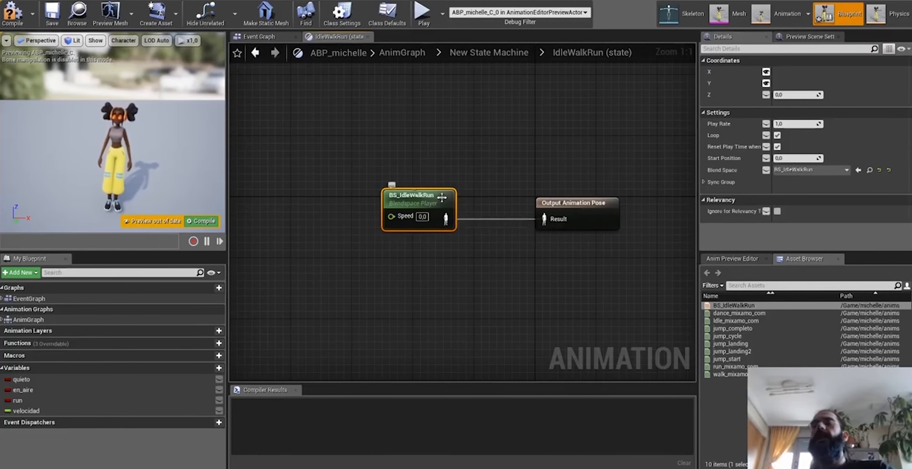
pyautogui.moveTo(20, 410); pyautogui.dragTo(398, 189)
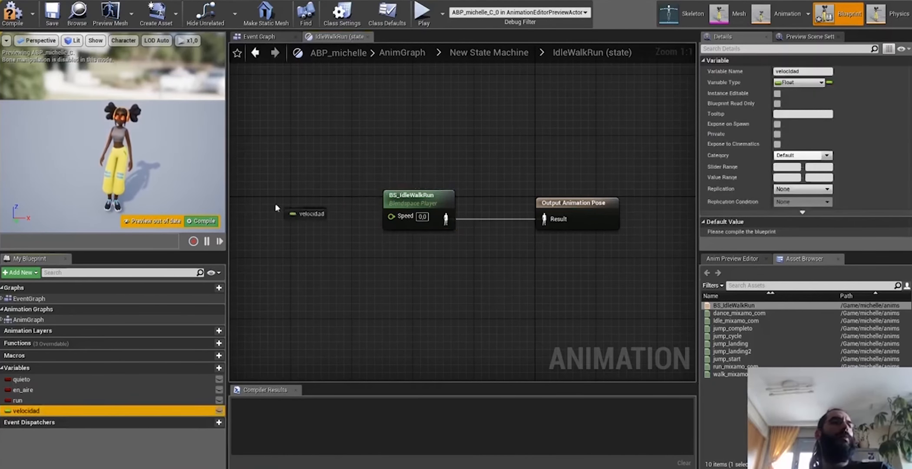
pyautogui.moveTo(276, 208); pyautogui.dragTo(273, 205)
pyautogui.click(304, 216)
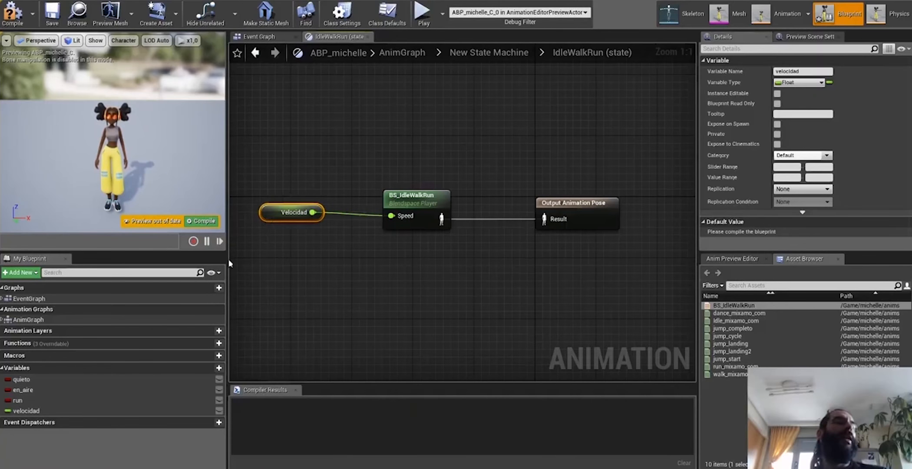
# Step: Delete the unused quieto and run variables and compile the animation blueprint
pyautogui.click(52, 381)
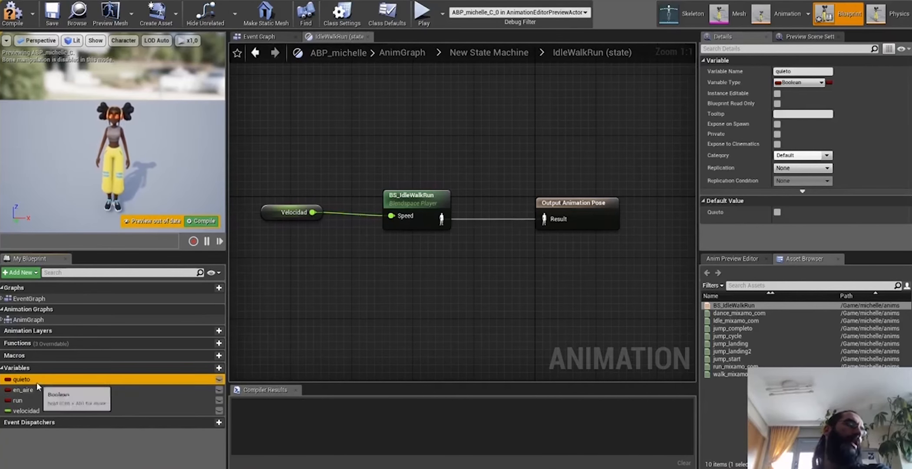
pyautogui.press('Delete')
pyautogui.click(17, 389)
pyautogui.press('Delete')
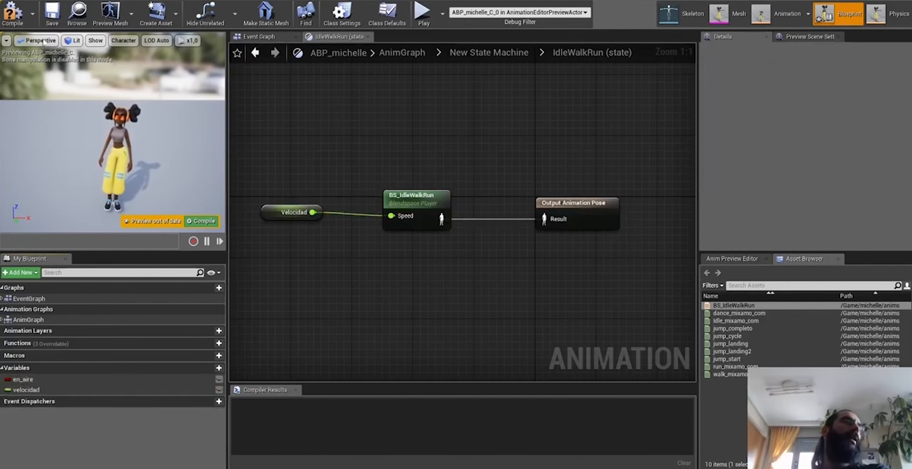
pyautogui.click(12, 13)
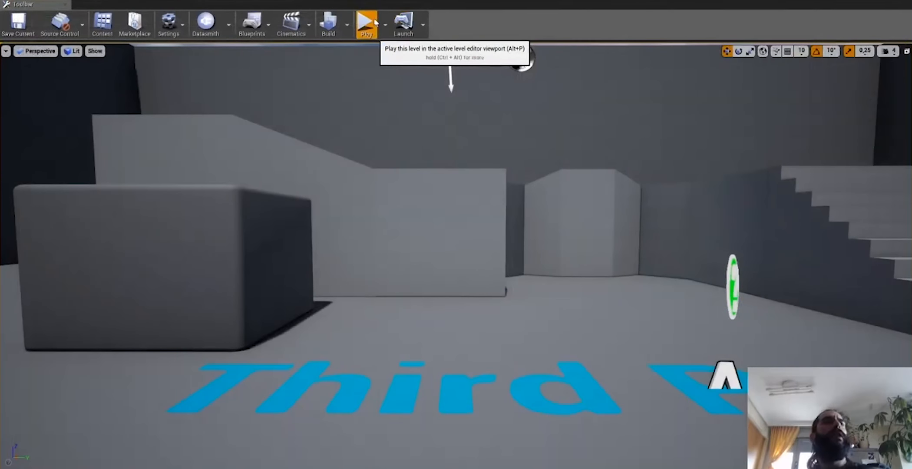
# Step: Play the level, move the character around to test the idle, walk and run blending, and stop the session
pyautogui.click(374, 22)
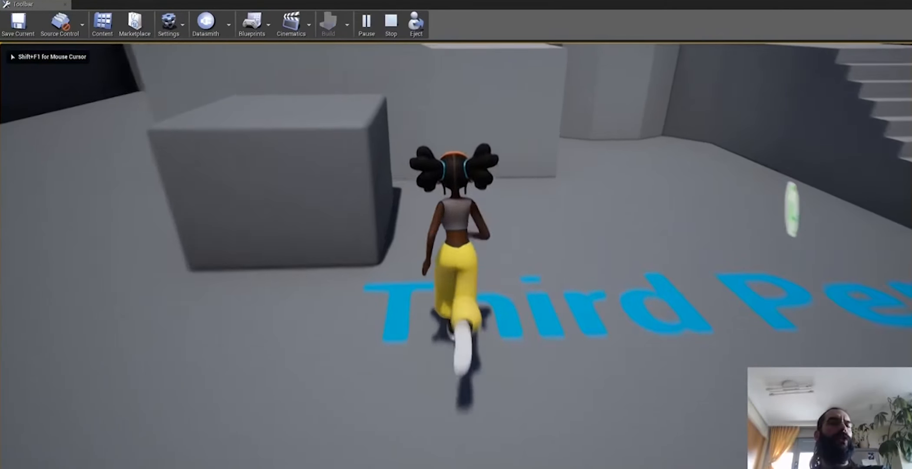
pyautogui.press('d')
pyautogui.press('a')
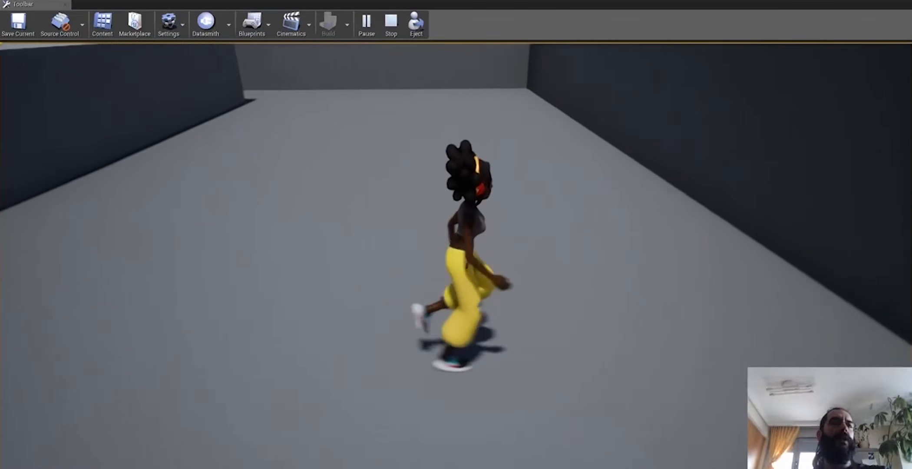
pyautogui.press('a')
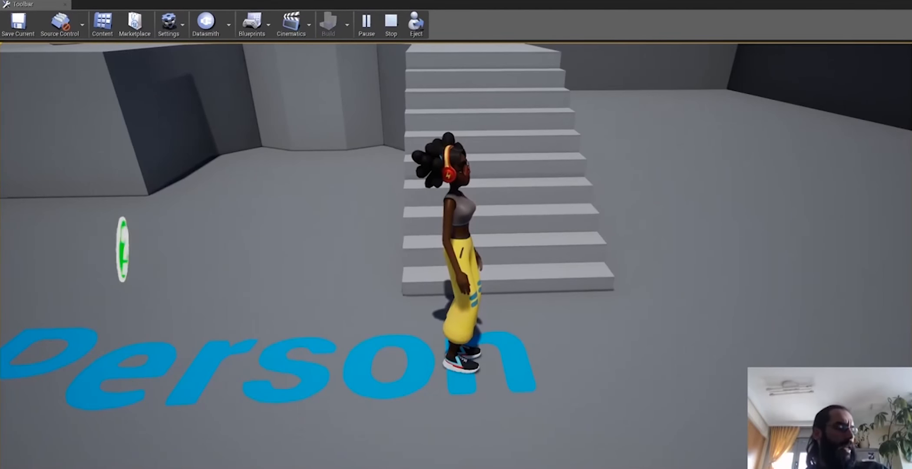
pyautogui.press('Escape')
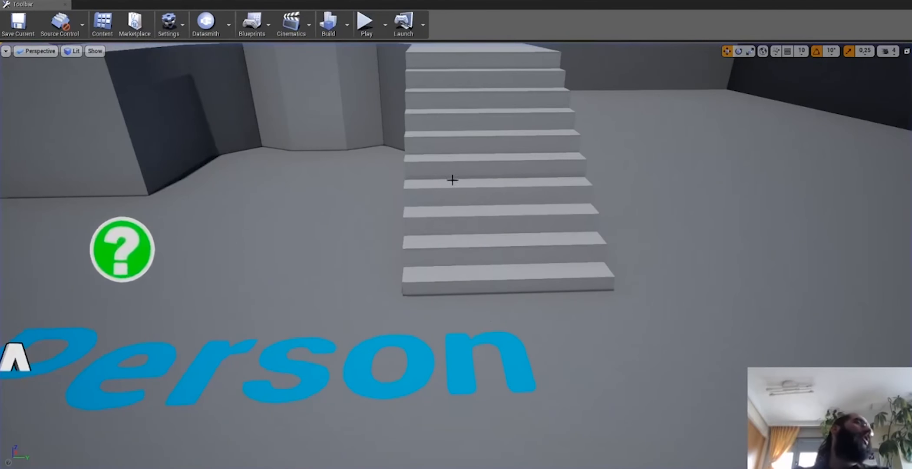
# Step: Open the BS_IdleWalkRun blend space from the michelle/anims content folder
pyautogui.click(102, 26)
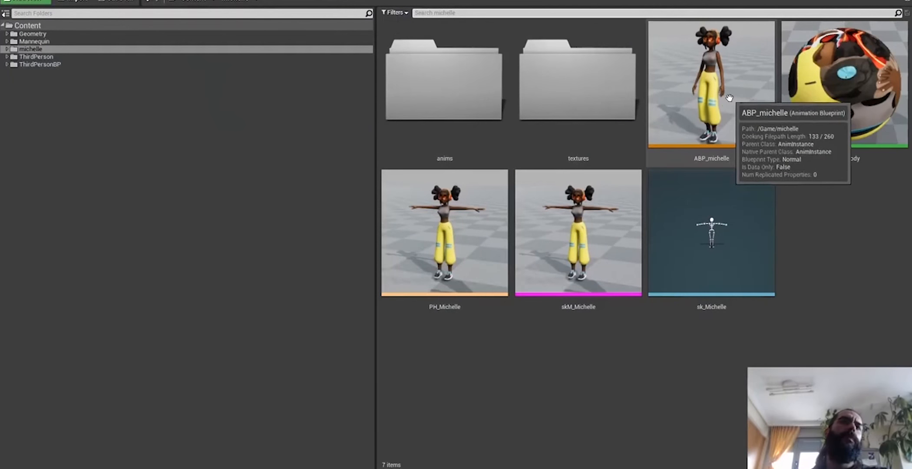
pyautogui.doubleClick(729, 98)
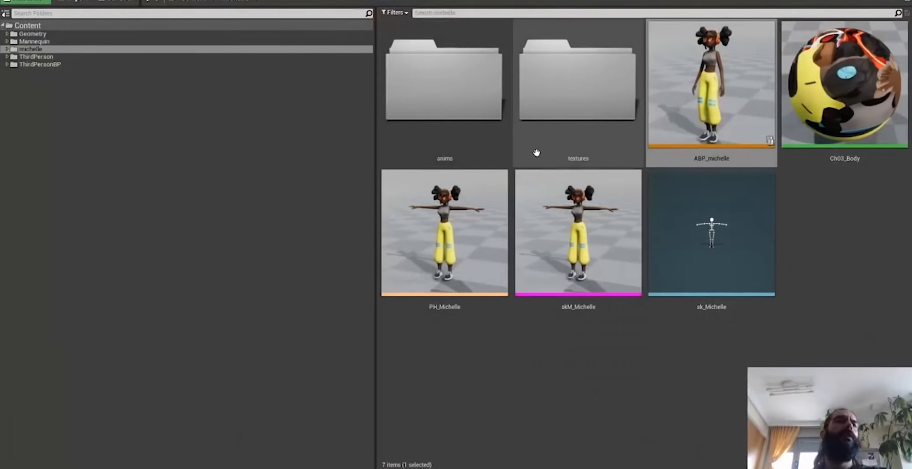
pyautogui.click(452, 139)
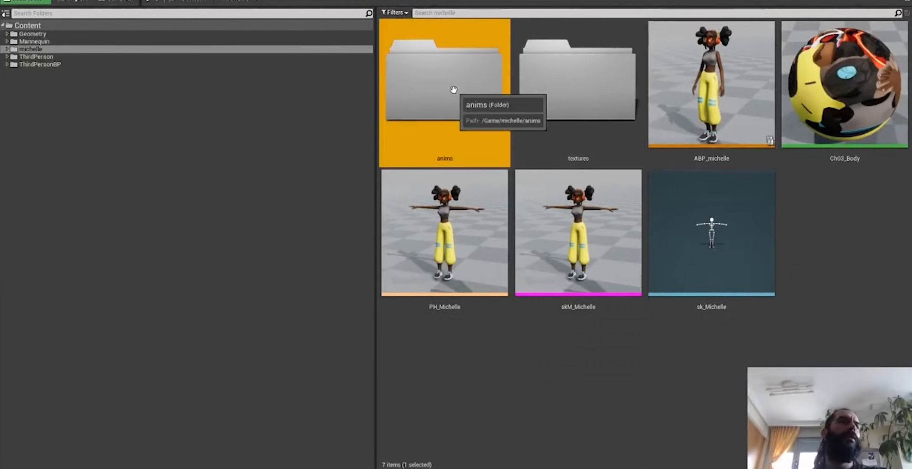
pyautogui.doubleClick(459, 84)
pyautogui.doubleClick(452, 87)
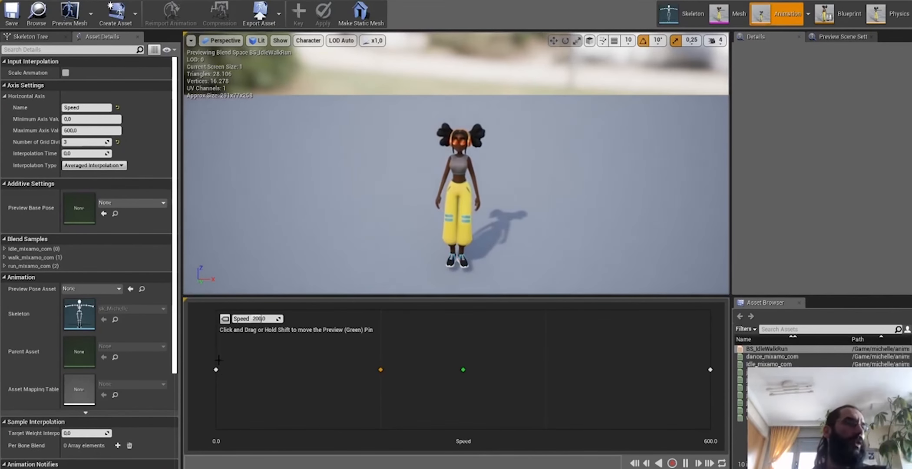
# Step: Preview the blend between idle and walk, and set the Speed axis interpolation type to Linear Interpolation
pyautogui.moveTo(466, 364); pyautogui.dragTo(313, 350)
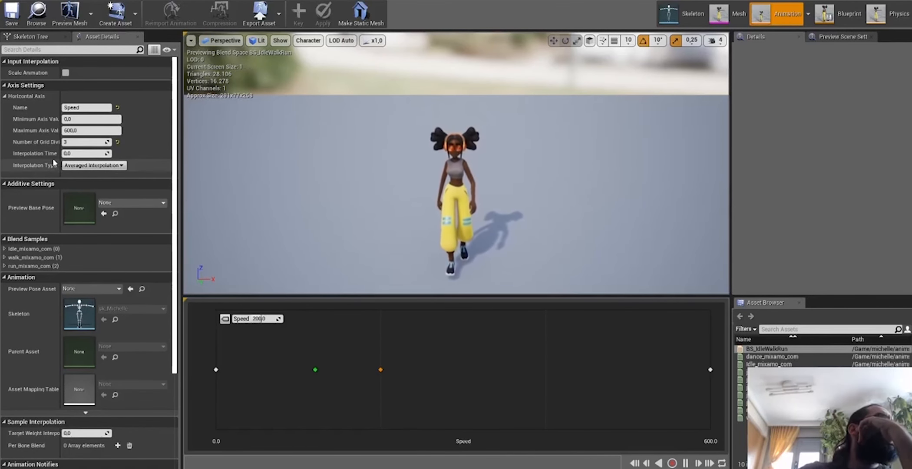
pyautogui.moveTo(58, 153); pyautogui.dragTo(80, 154)
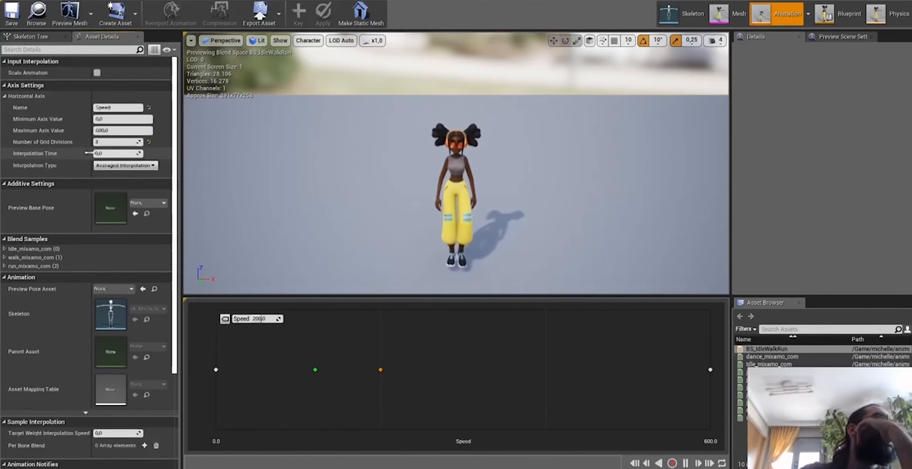
pyautogui.click(127, 166)
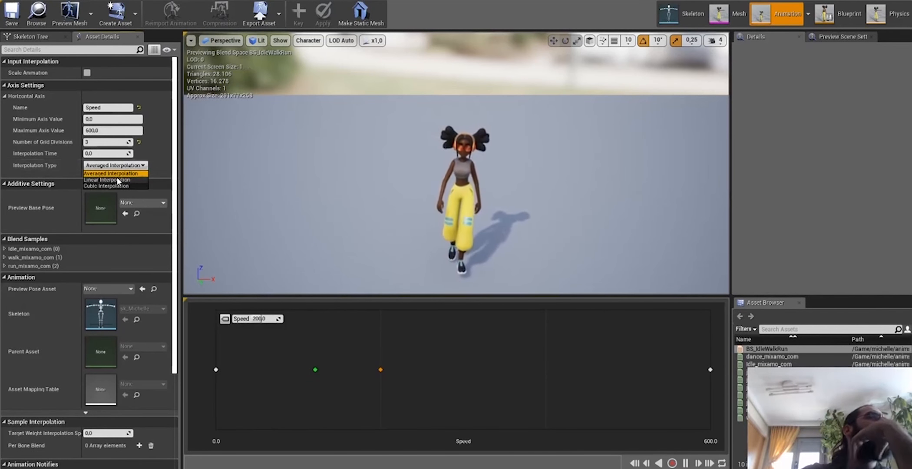
pyautogui.click(117, 178)
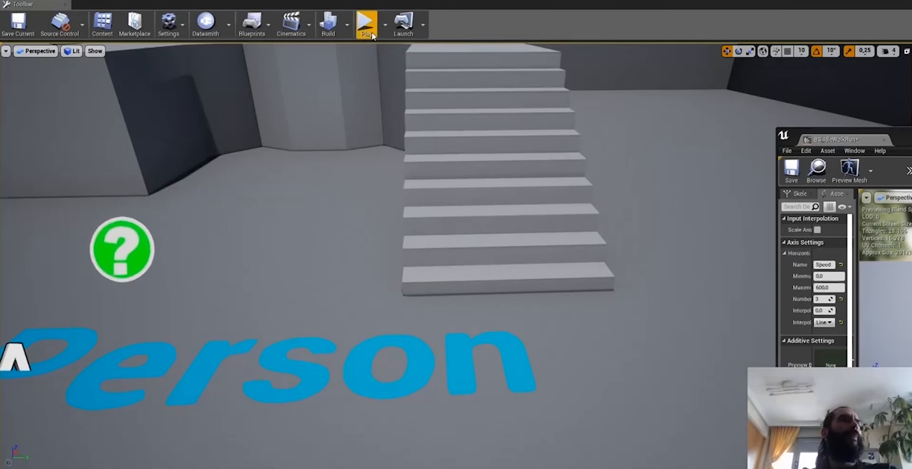
# Step: Play the level, walk the character forward and sideways to test the linear interpolation, and stop the session
pyautogui.click(372, 35)
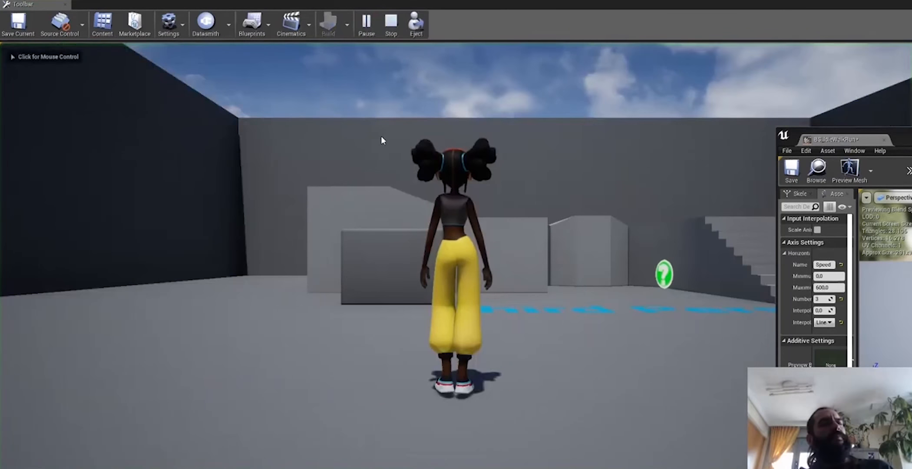
pyautogui.click(408, 208)
pyautogui.press('w')
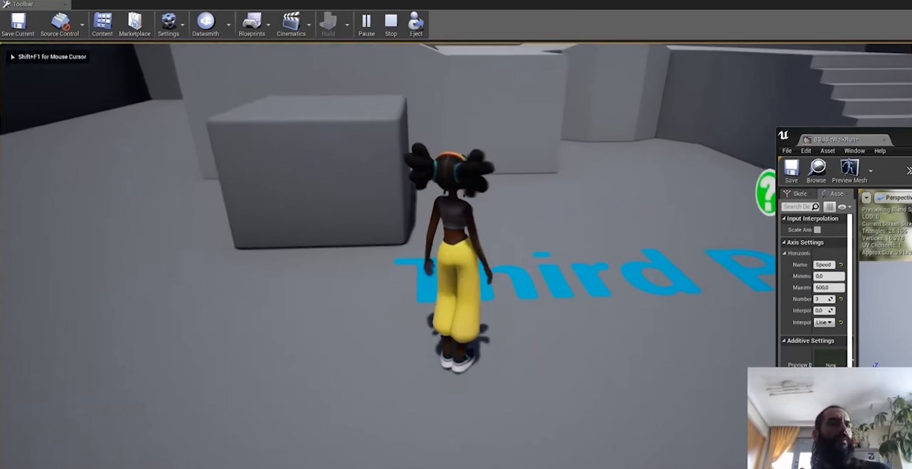
pyautogui.press('d')
pyautogui.press('d')
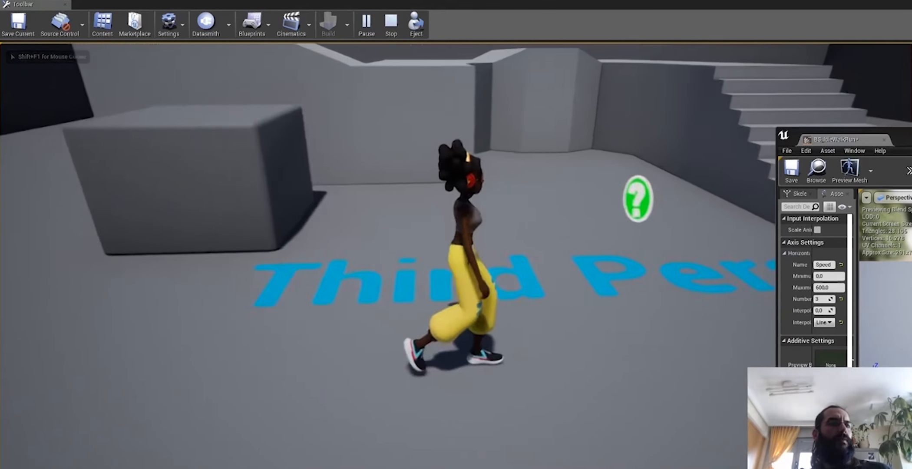
pyautogui.press('d')
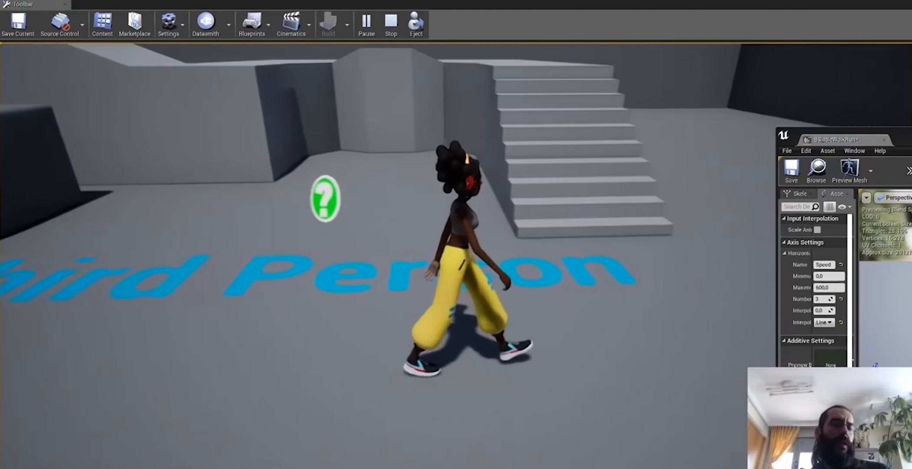
pyautogui.press('a')
pyautogui.press('a')
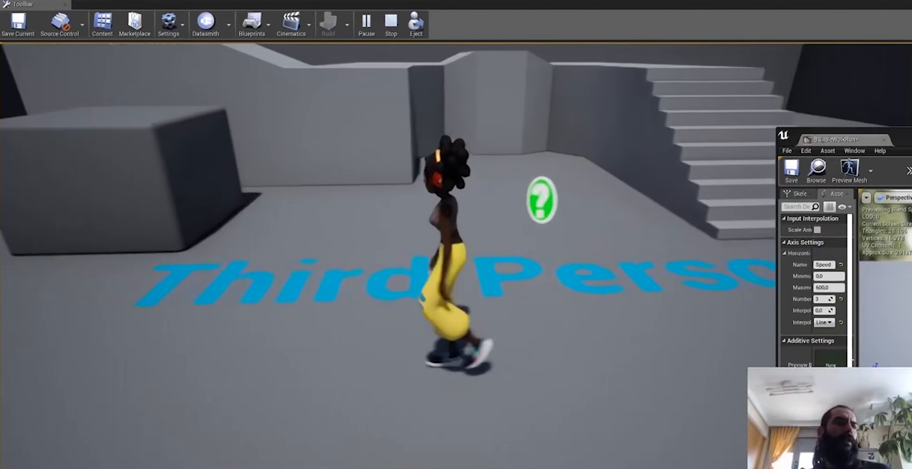
pyautogui.press('a')
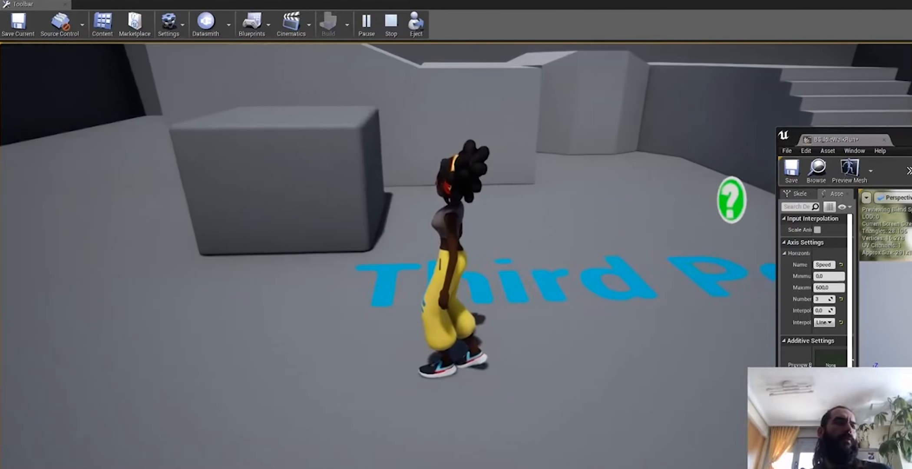
pyautogui.press('a')
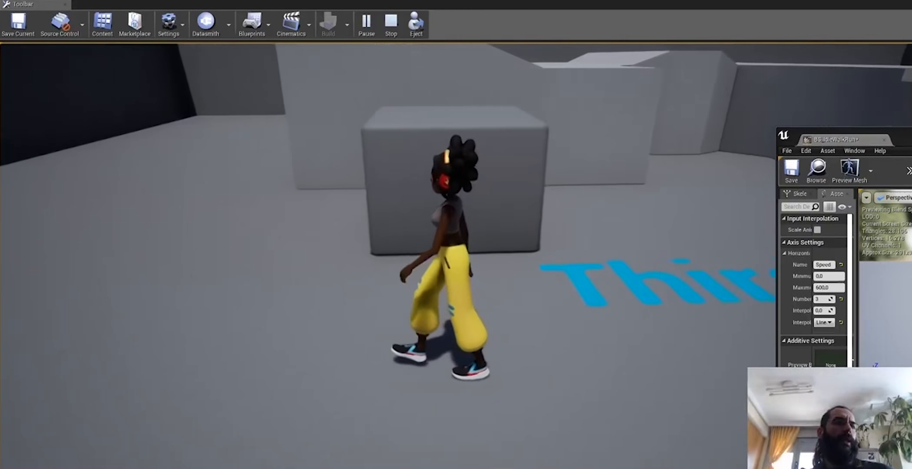
pyautogui.press('w')
pyautogui.press('d')
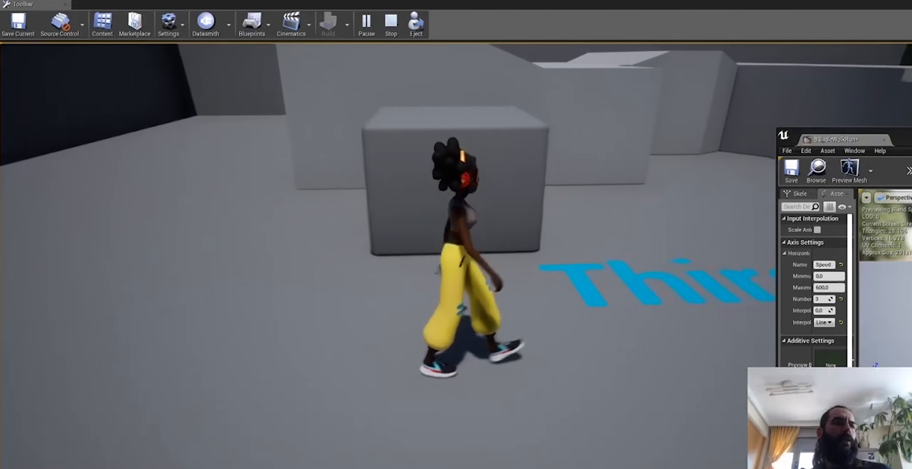
pyautogui.press('d')
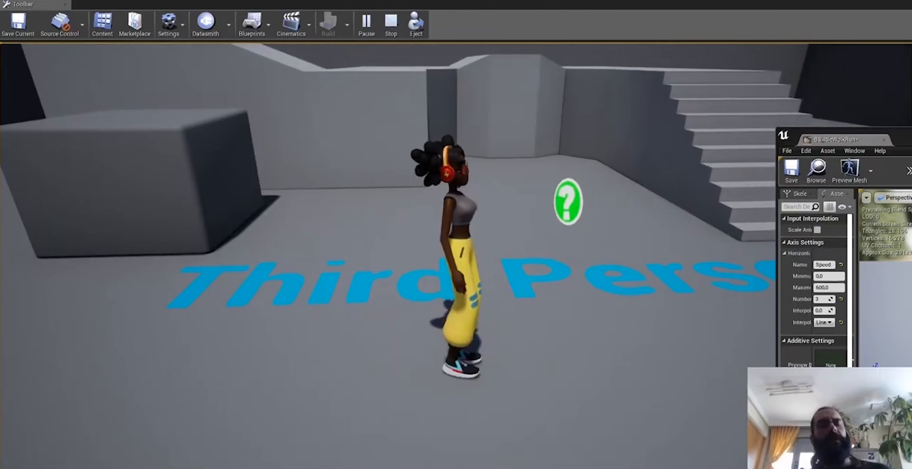
pyautogui.press('Escape')
# Step: Return to the BS_IdleWalkRun editor, set the Speed axis to 6 grid divisions, and preview a speed between idle and walk
pyautogui.moveTo(911, 132); pyautogui.dragTo(466, 139)
pyautogui.doubleClick(467, 139)
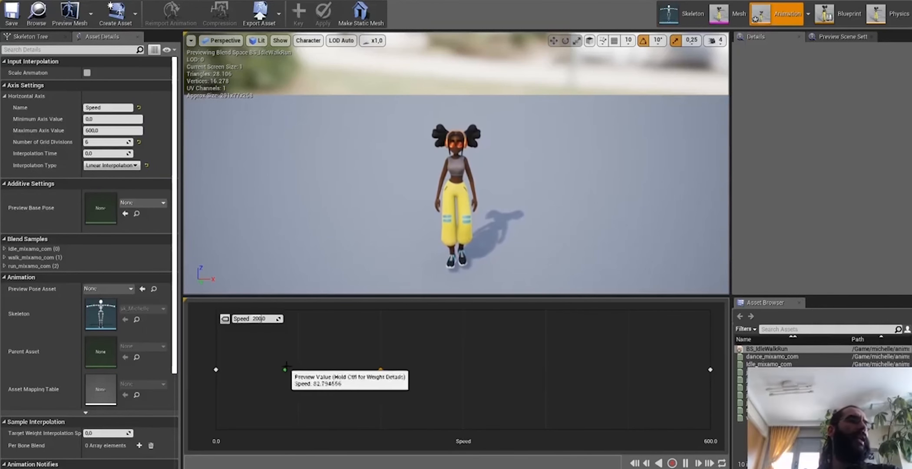
pyautogui.moveTo(287, 366); pyautogui.dragTo(321, 369)
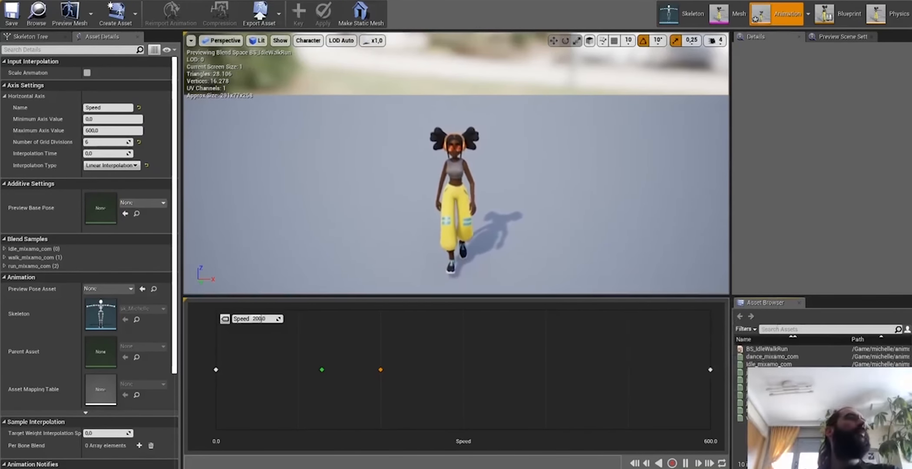
# Step: Locate the michelle/anims folder in the content browser and duplicate walk_mixamo_com as walk_mixamo_com1
pyautogui.click(36, 13)
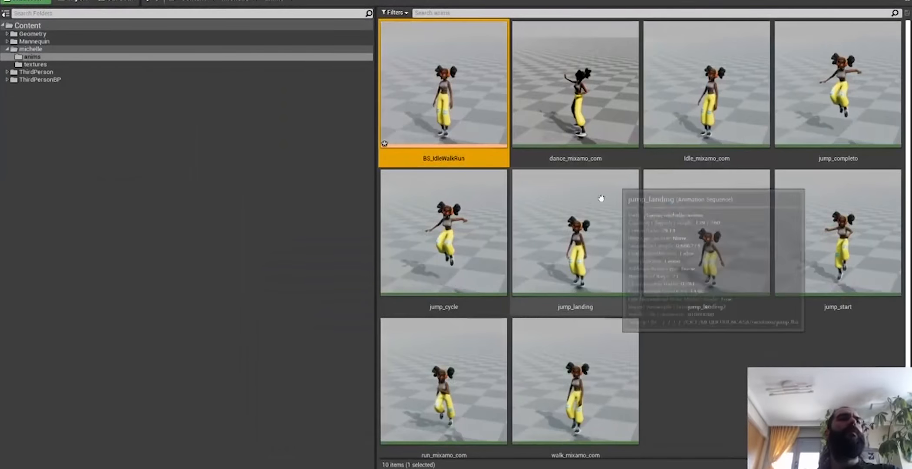
pyautogui.click(773, 377)
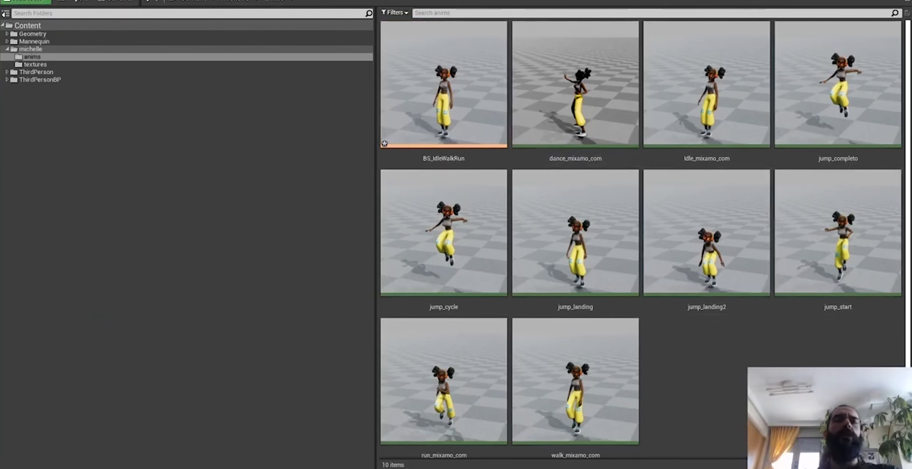
pyautogui.click(573, 391)
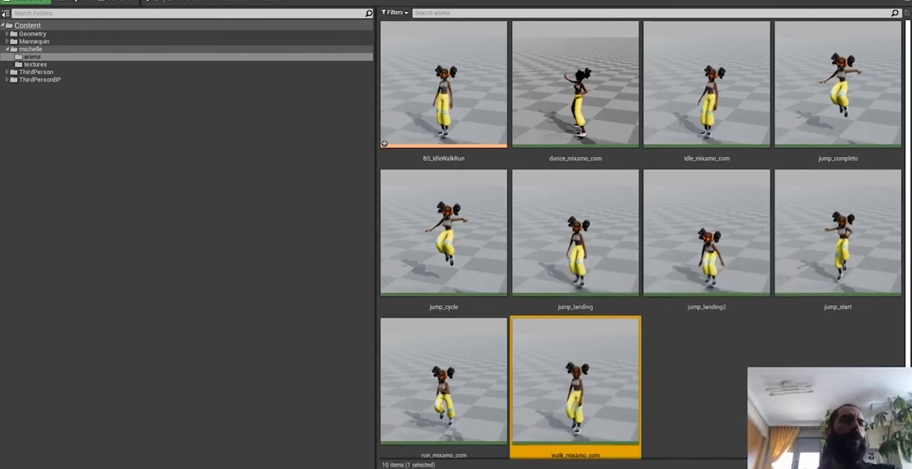
pyautogui.hotkey('ctrl', 'w')
pyautogui.press('Return')
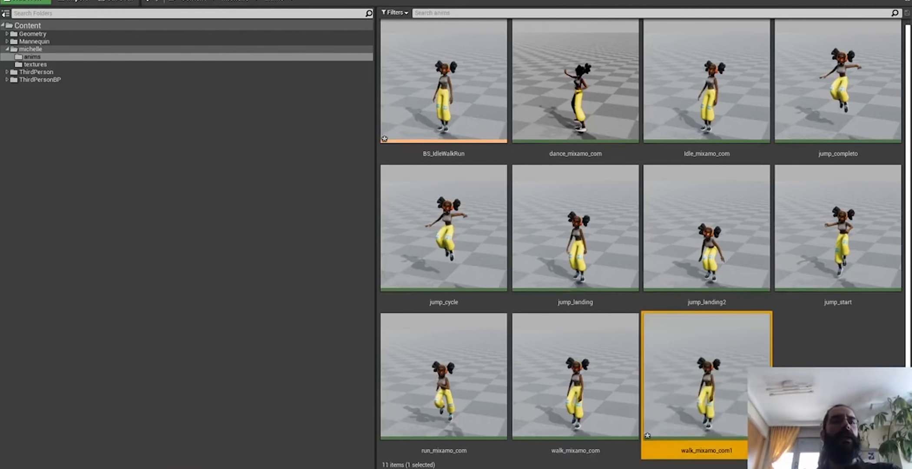
# Step: Open walk_mixamo_com1, set its Rate Scale to 0,5, check the slower walk from the side, and save the animation
pyautogui.doubleClick(729, 402)
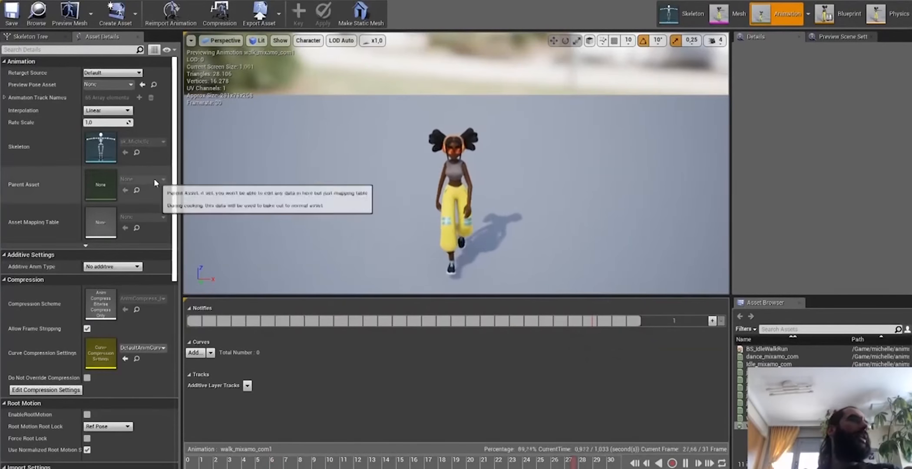
pyautogui.click(94, 123)
pyautogui.write('0,5')
pyautogui.press('Return')
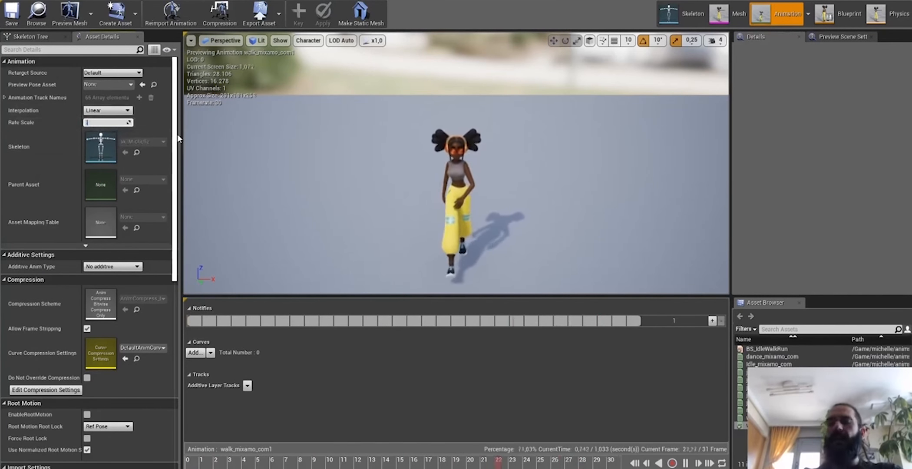
pyautogui.moveTo(372, 163); pyautogui.dragTo(456, 183)
pyautogui.moveTo(337, 193); pyautogui.dragTo(351, 164, button='right')
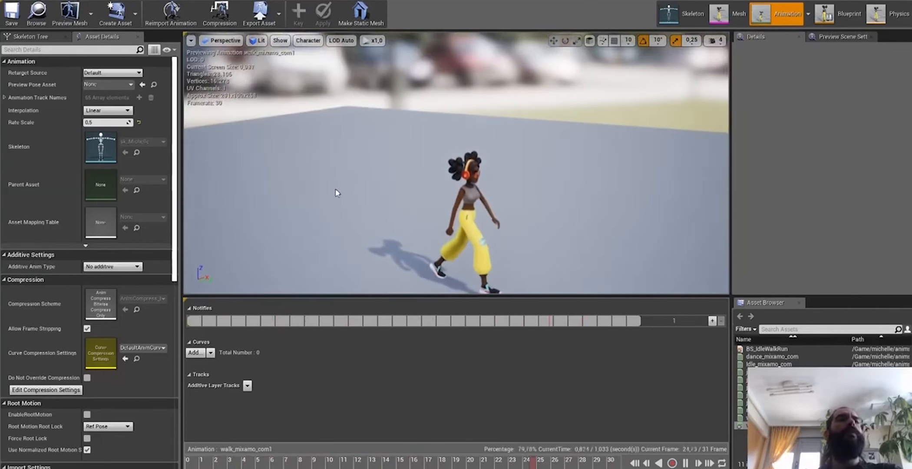
pyautogui.click(12, 13)
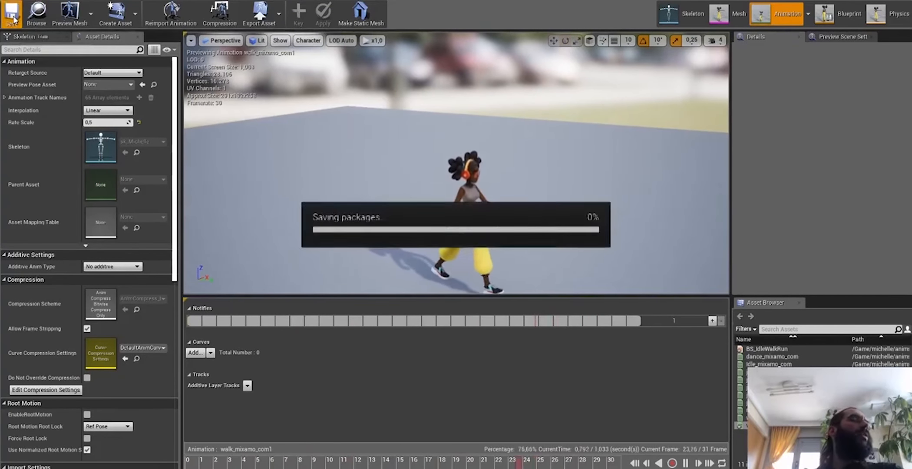
# Step: Reopen BS_IdleWalkRun, add walk_mixamo_com1 as a sample on the first grid line between idle and walk, and preview the blend around it
pyautogui.moveTo(712, 1); pyautogui.dragTo(472, 182)
pyautogui.doubleClick(456, 113)
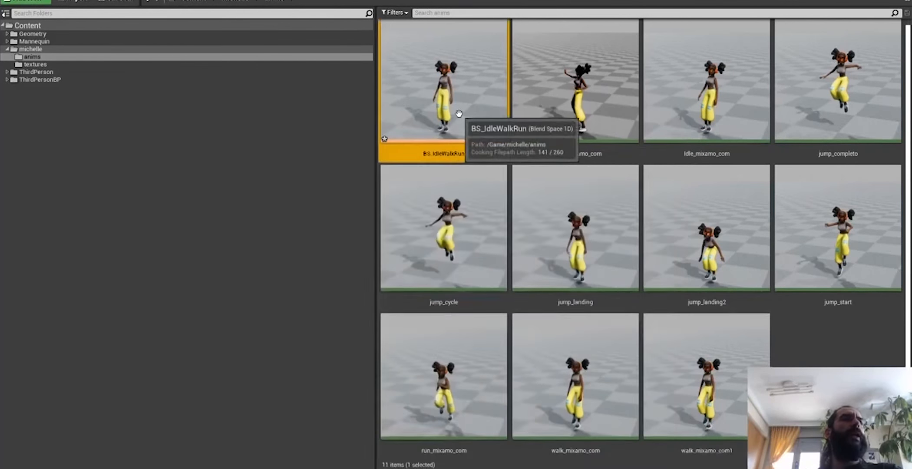
pyautogui.doubleClick(524, 179)
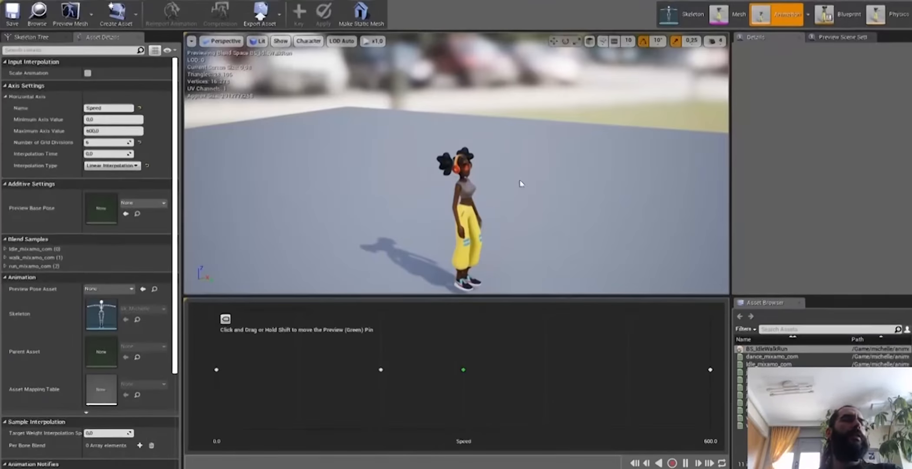
pyautogui.moveTo(764, 425); pyautogui.dragTo(298, 370)
pyautogui.moveTo(243, 350); pyautogui.dragTo(282, 335)
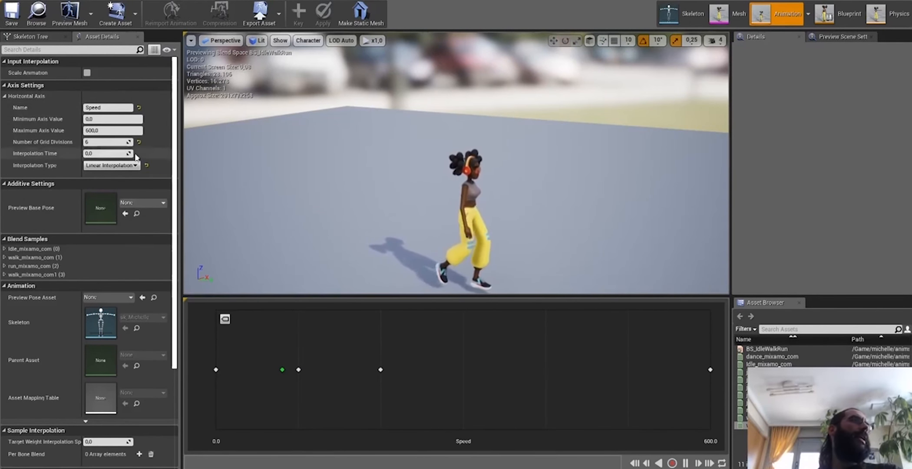
pyautogui.click(132, 167)
pyautogui.click(132, 166)
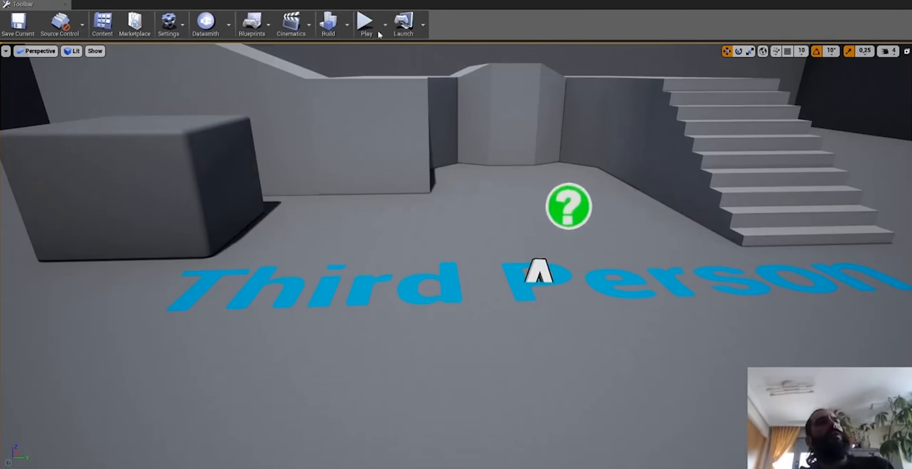
# Step: Play the level, walk, run and jump with the character to test the blend with the slow walk sample, and stop the session
pyautogui.click(366, 24)
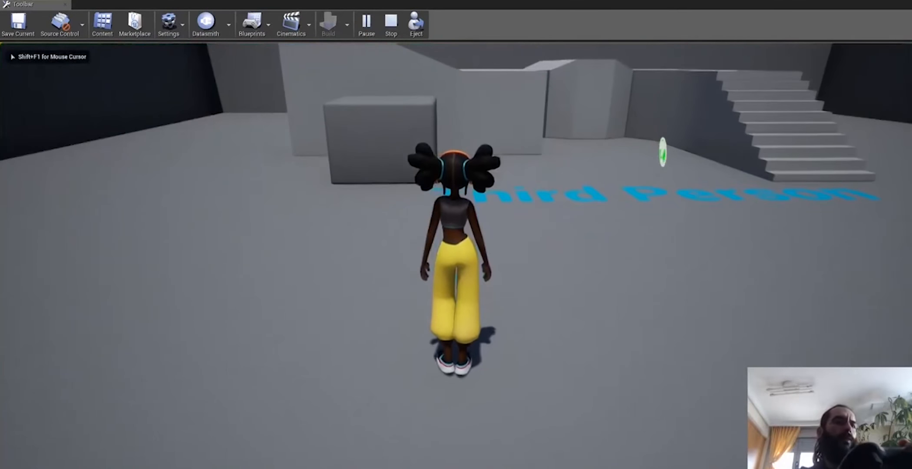
pyautogui.press('w')
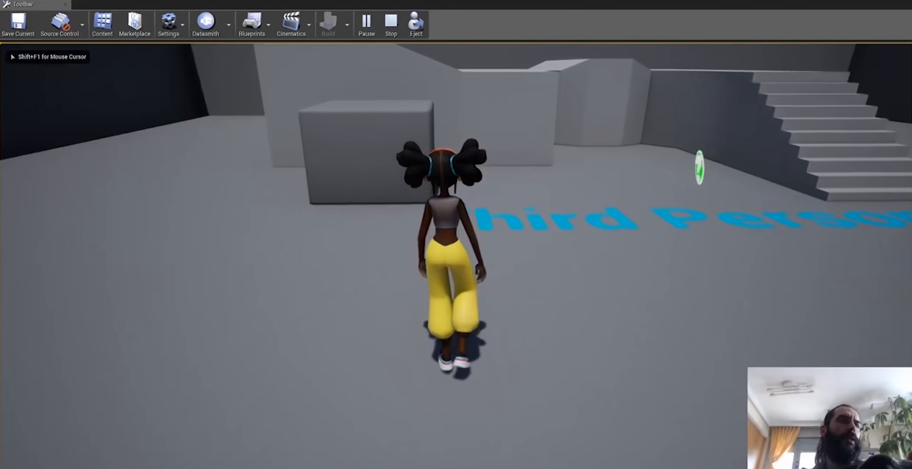
pyautogui.press('w')
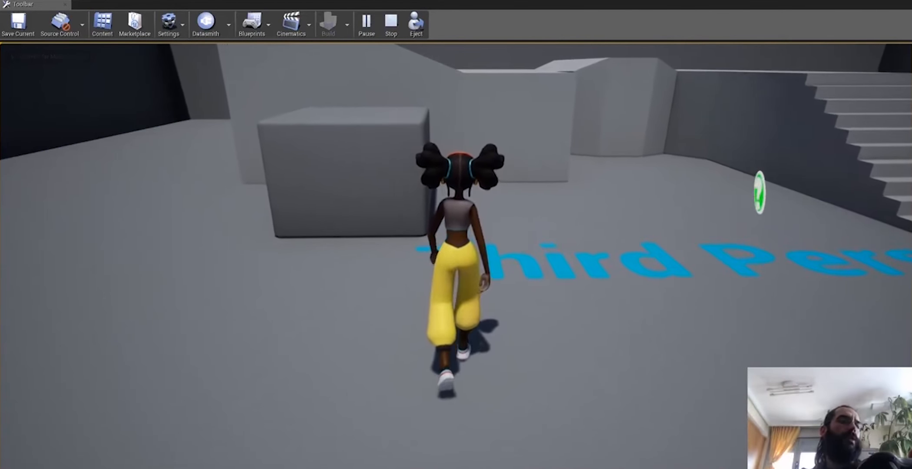
pyautogui.press('a')
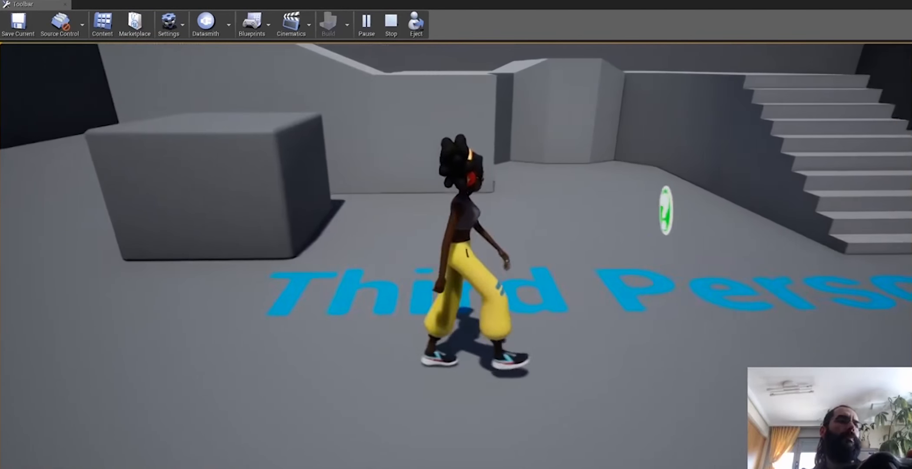
pyautogui.press('d')
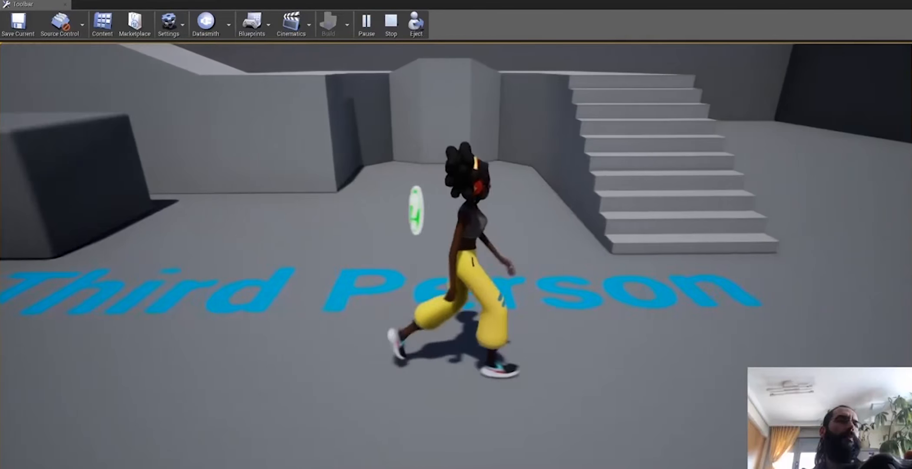
pyautogui.press('d')
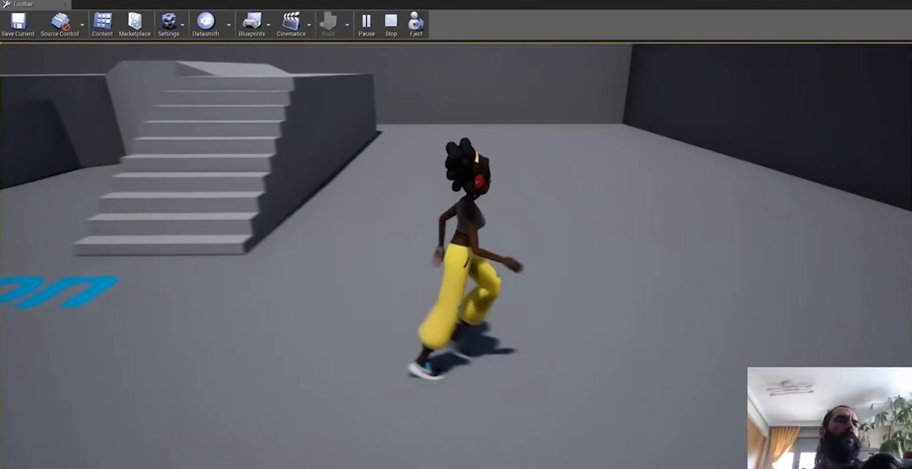
pyautogui.press('w')
pyautogui.press('a')
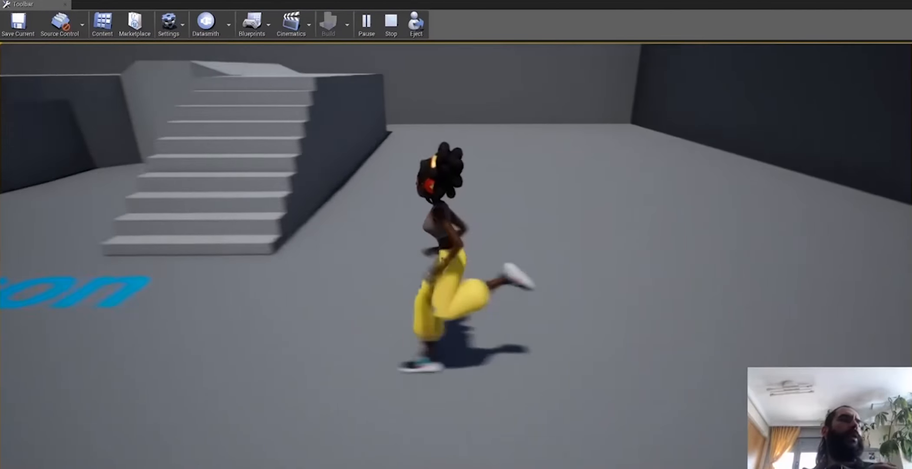
pyautogui.press('a')
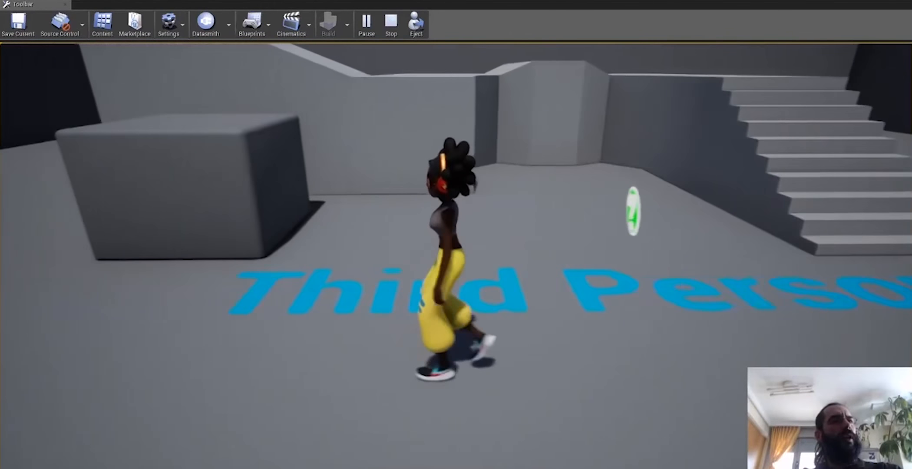
pyautogui.press('a')
pyautogui.press('d')
pyautogui.press('space')
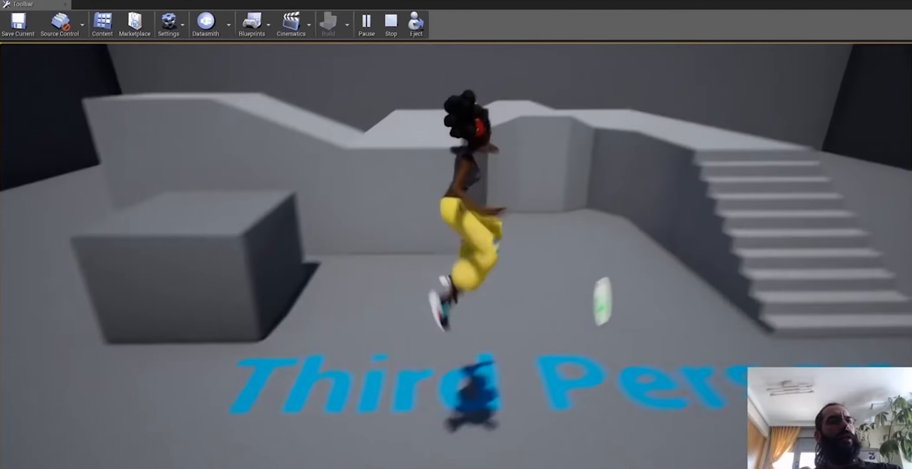
pyautogui.press('d')
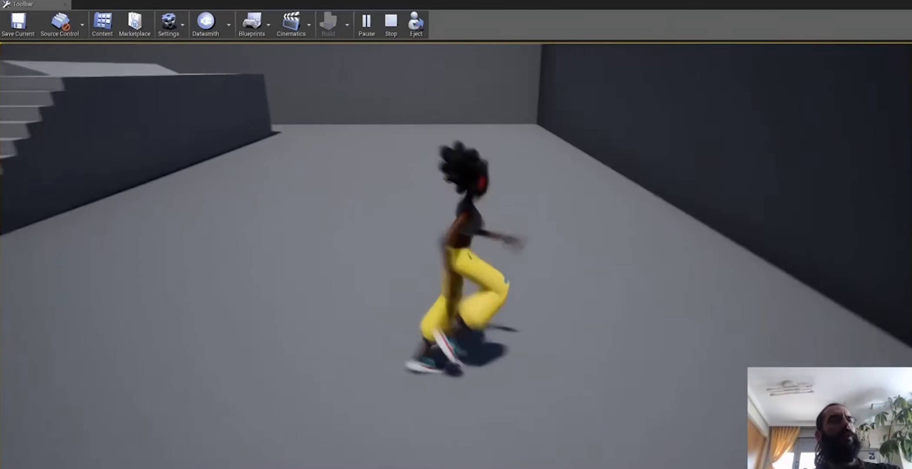
pyautogui.press('space')
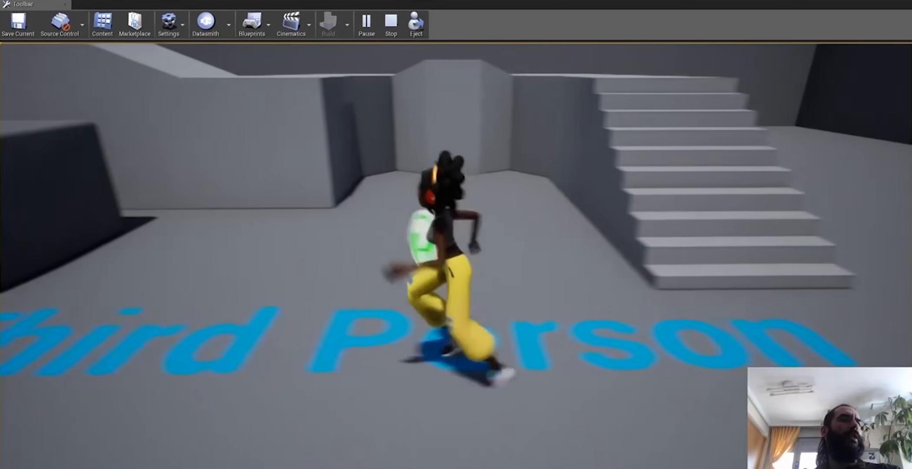
pyautogui.press('space')
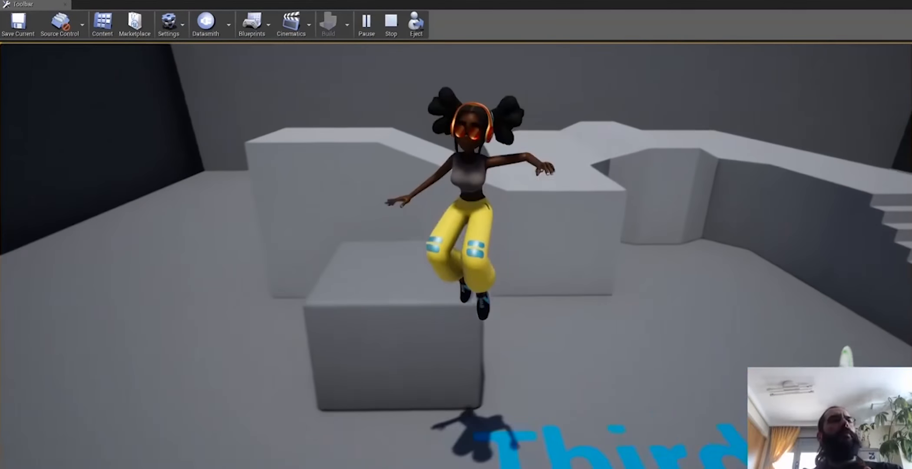
pyautogui.press('Escape')
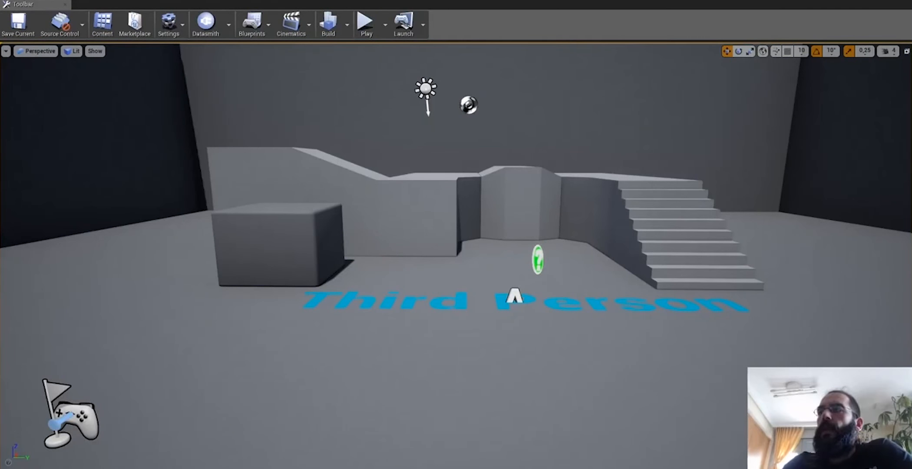